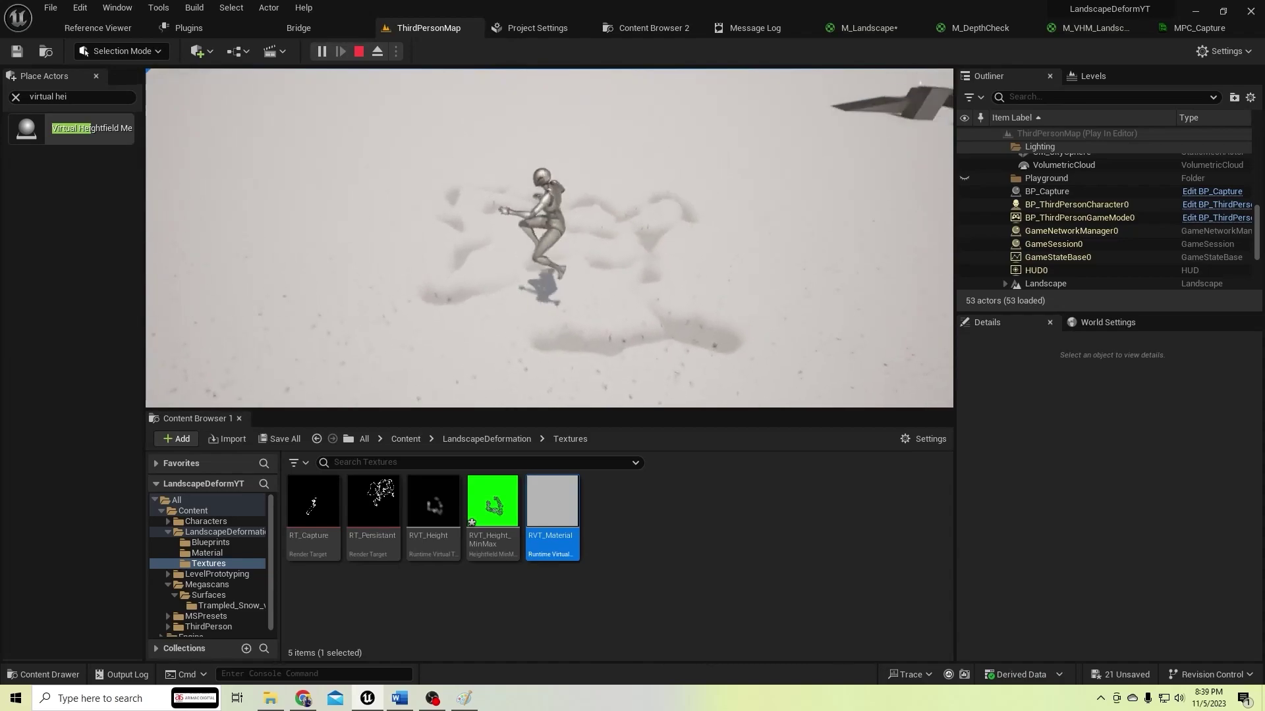
Run and jump the character around the snowy landscape to examine the footprint deformation
key(w)
key(space)
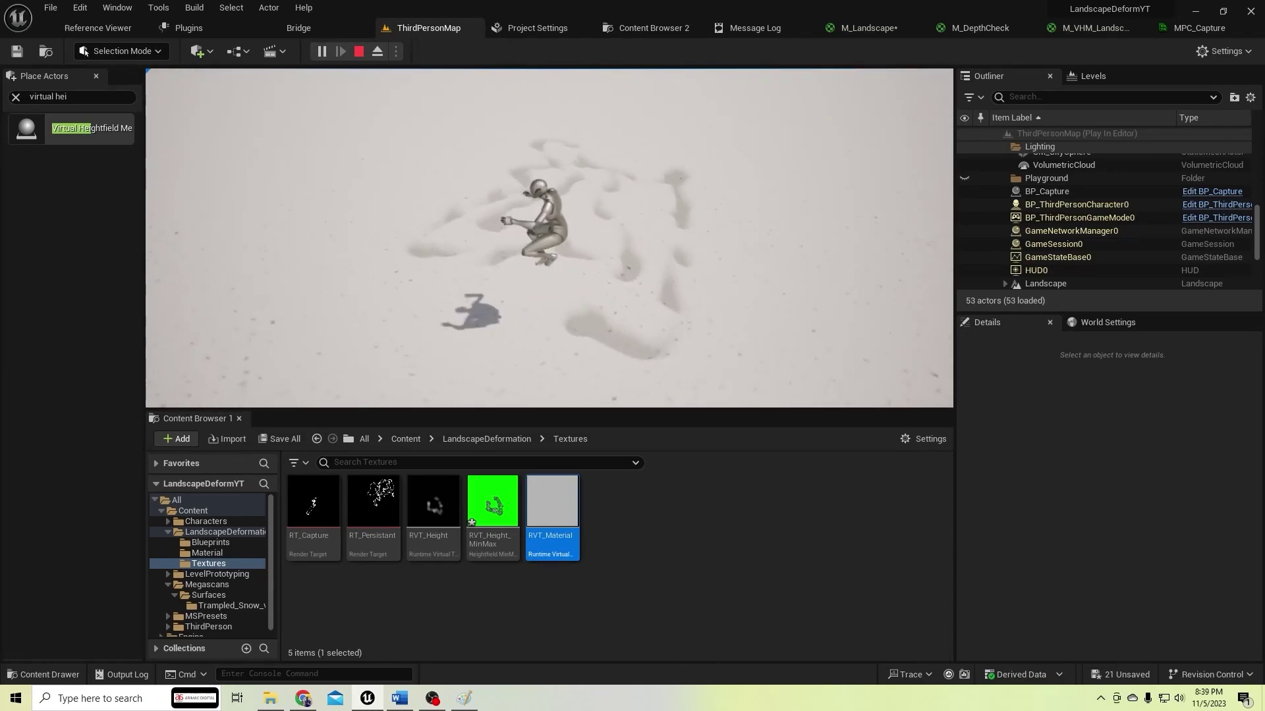
key(w)
key(a)
key(w)
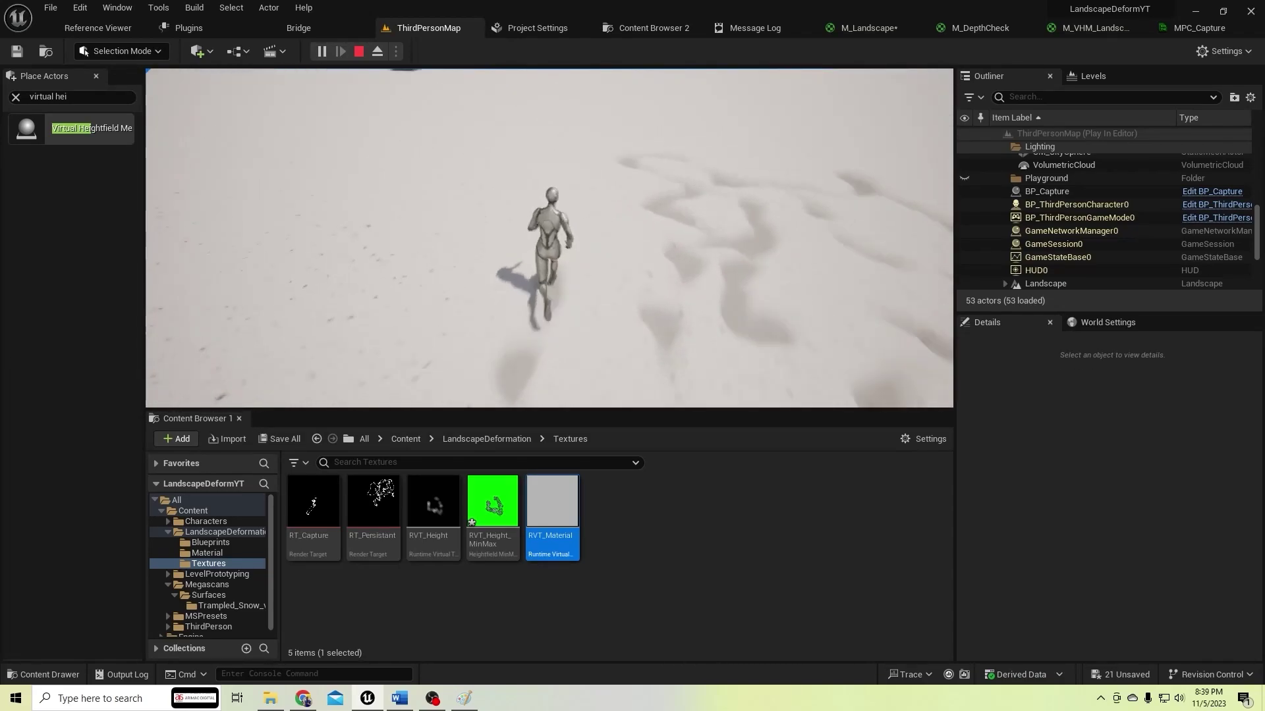
key(d)
key(s)
key(d)
key(s)
key(s)
key(a)
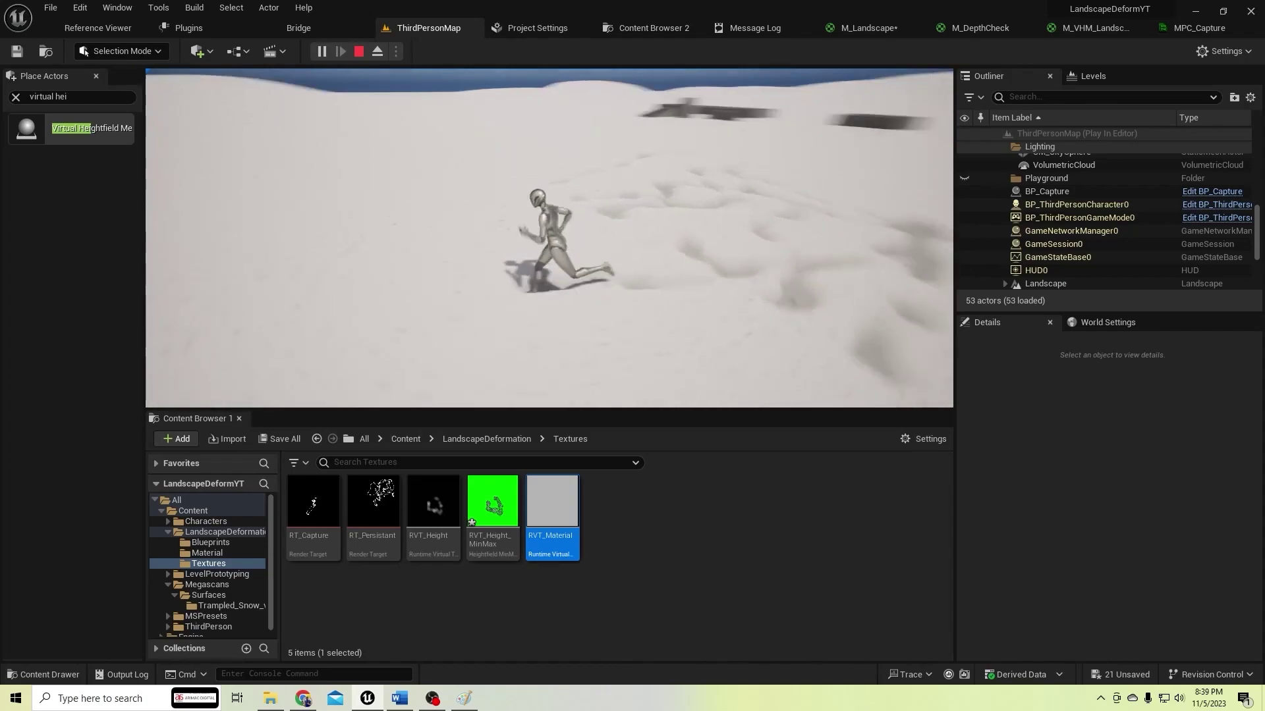
key(w)
key(a)
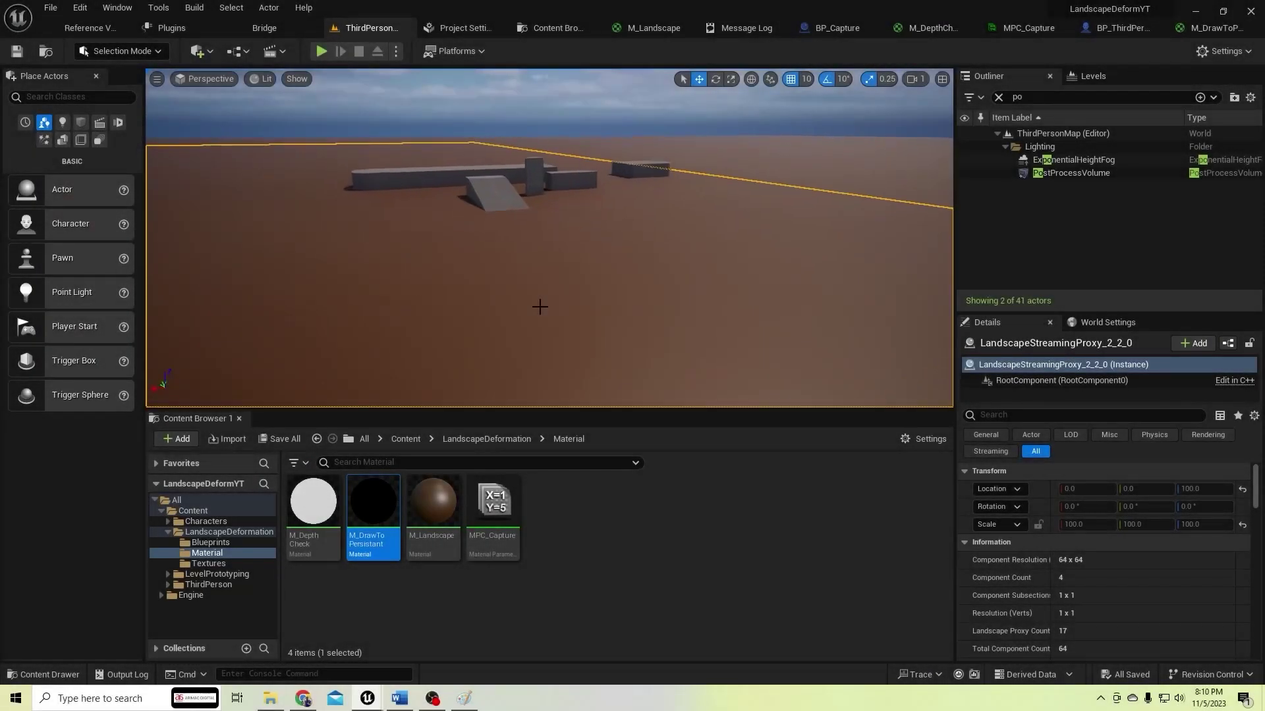
right_drag(537, 305, 766, 126)
key(a)
mouse_move(495, 283)
right_down()
mouse_move(527, 283)
mouse_move(496, 283)
right_up()
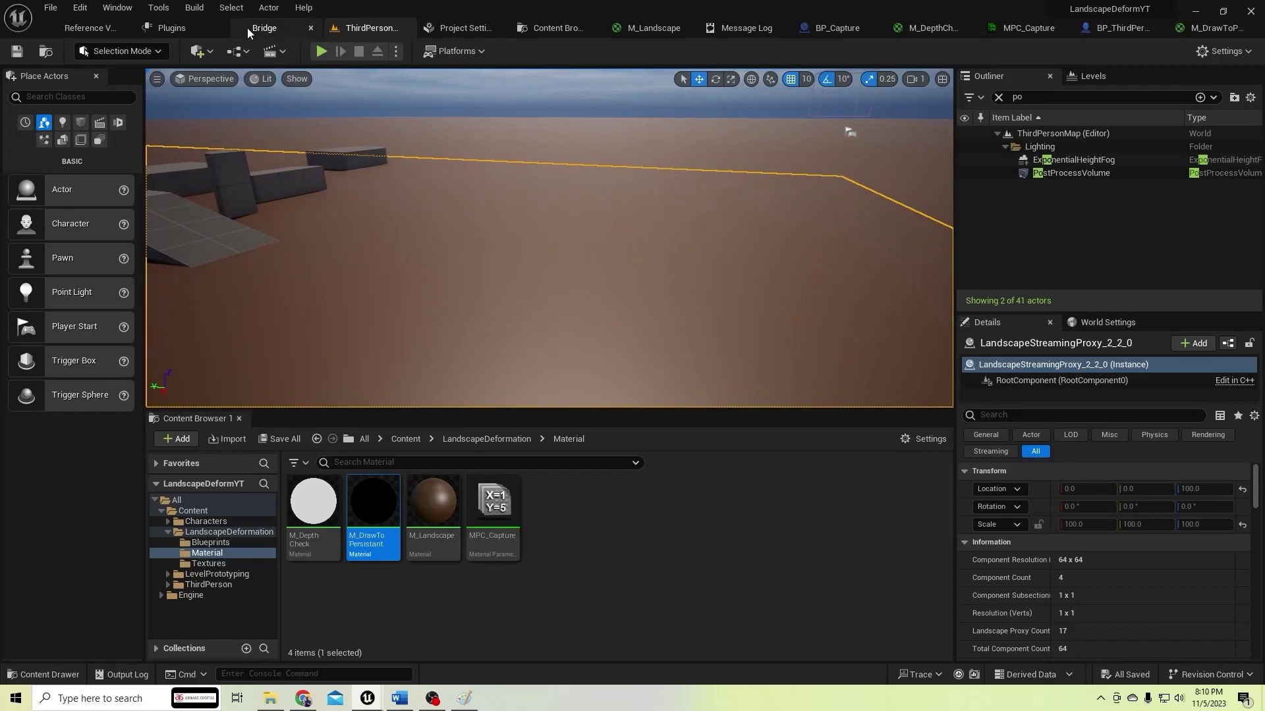
Open Quixel Bridge and search for snow assets
click(276, 29)
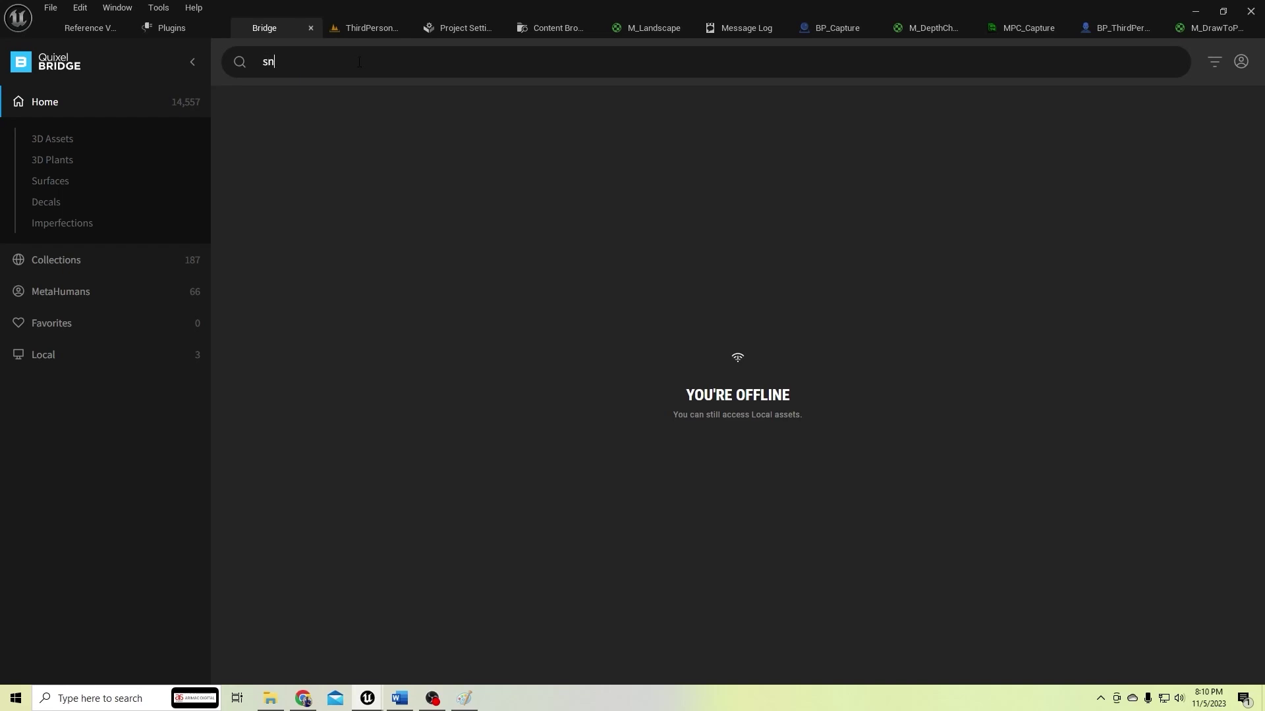
key(Return)
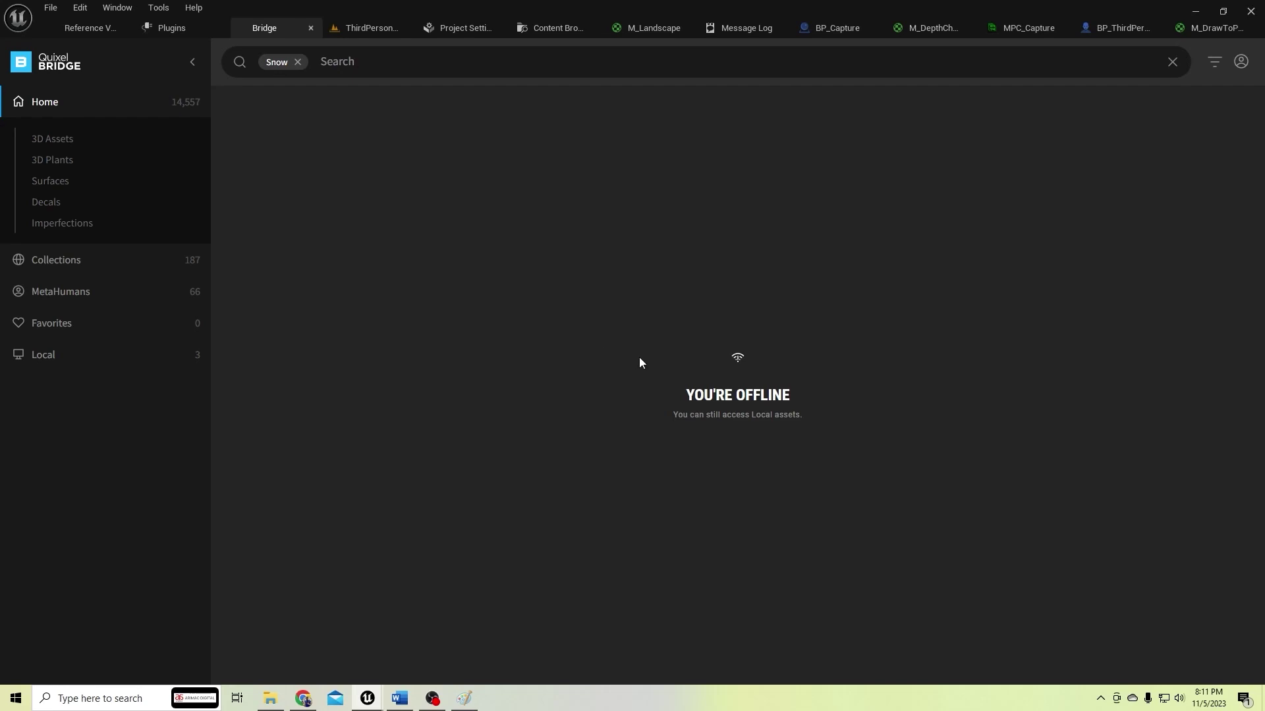
click(39, 101)
click(74, 146)
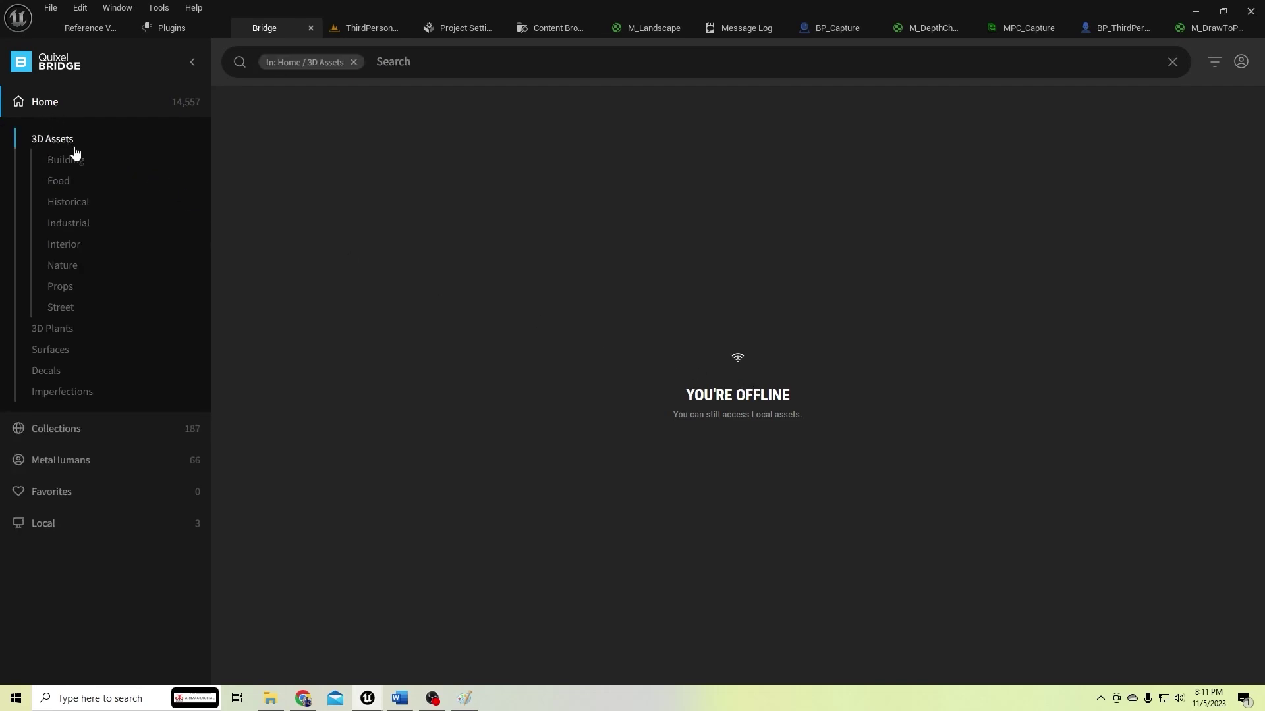
click(74, 160)
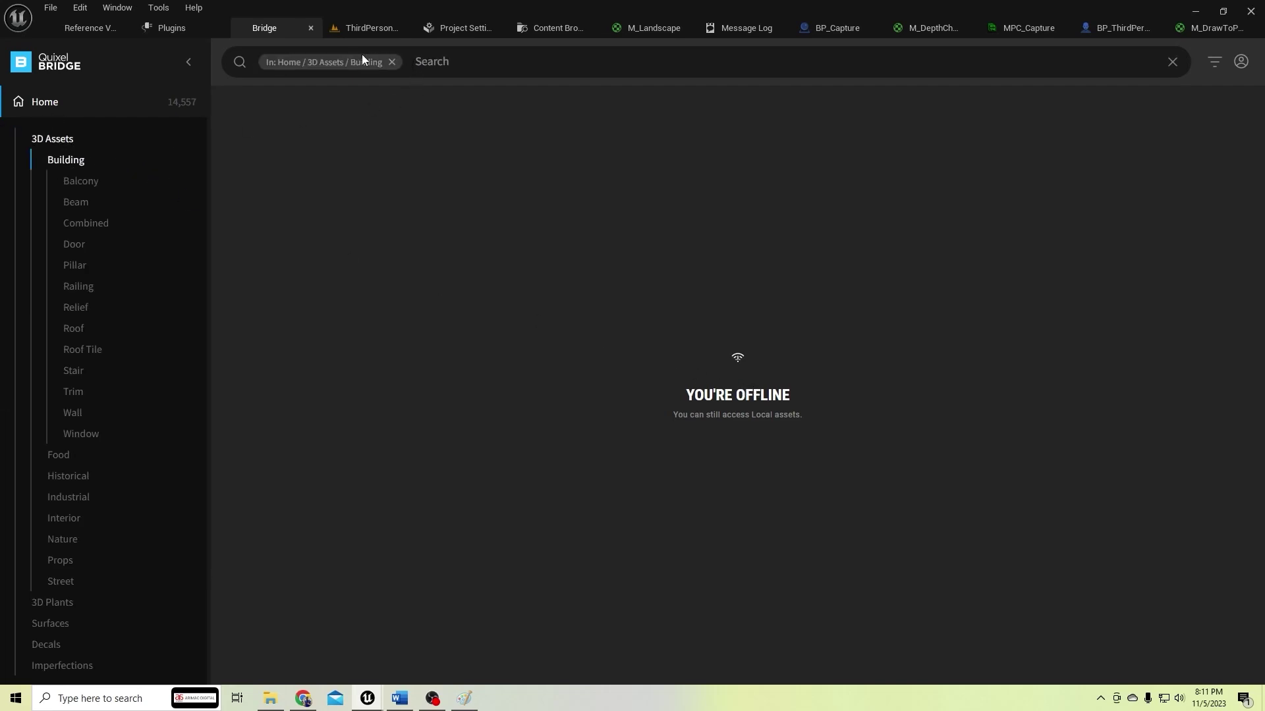
click(392, 63)
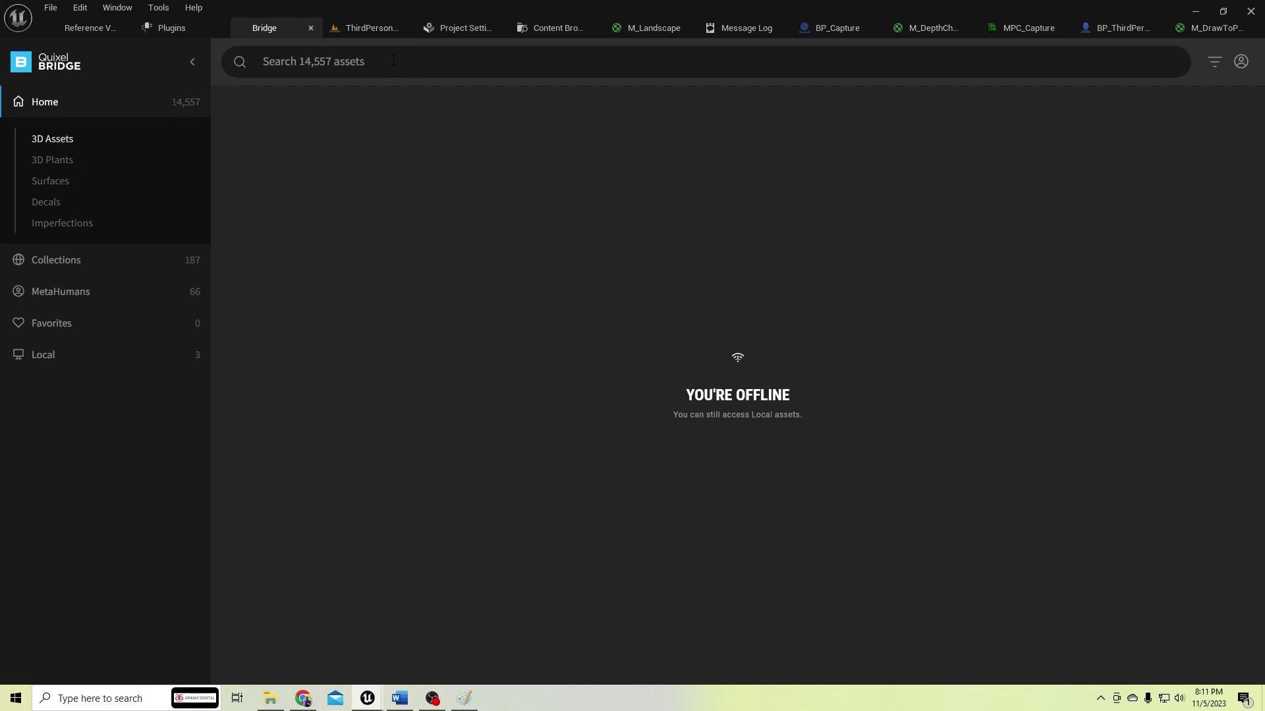
Open the local Megascans assets and bring the downloaded Trampled Snow surface into the project
click(95, 366)
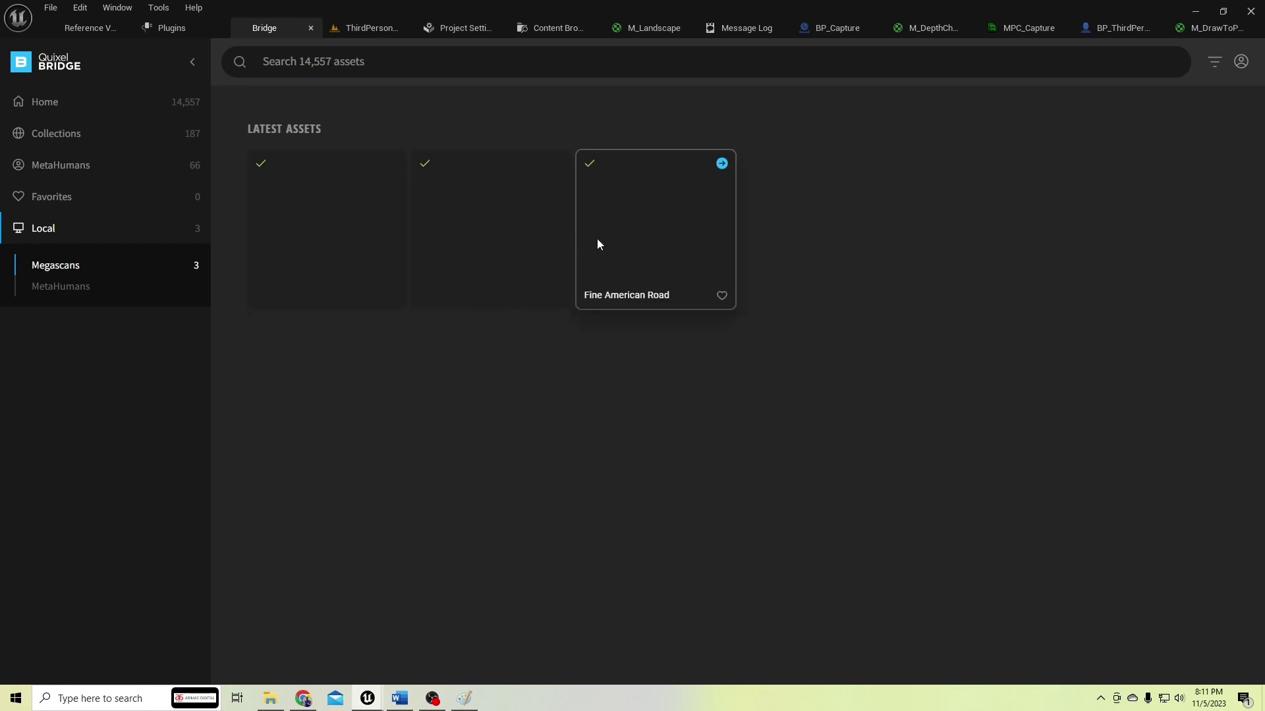
click(304, 219)
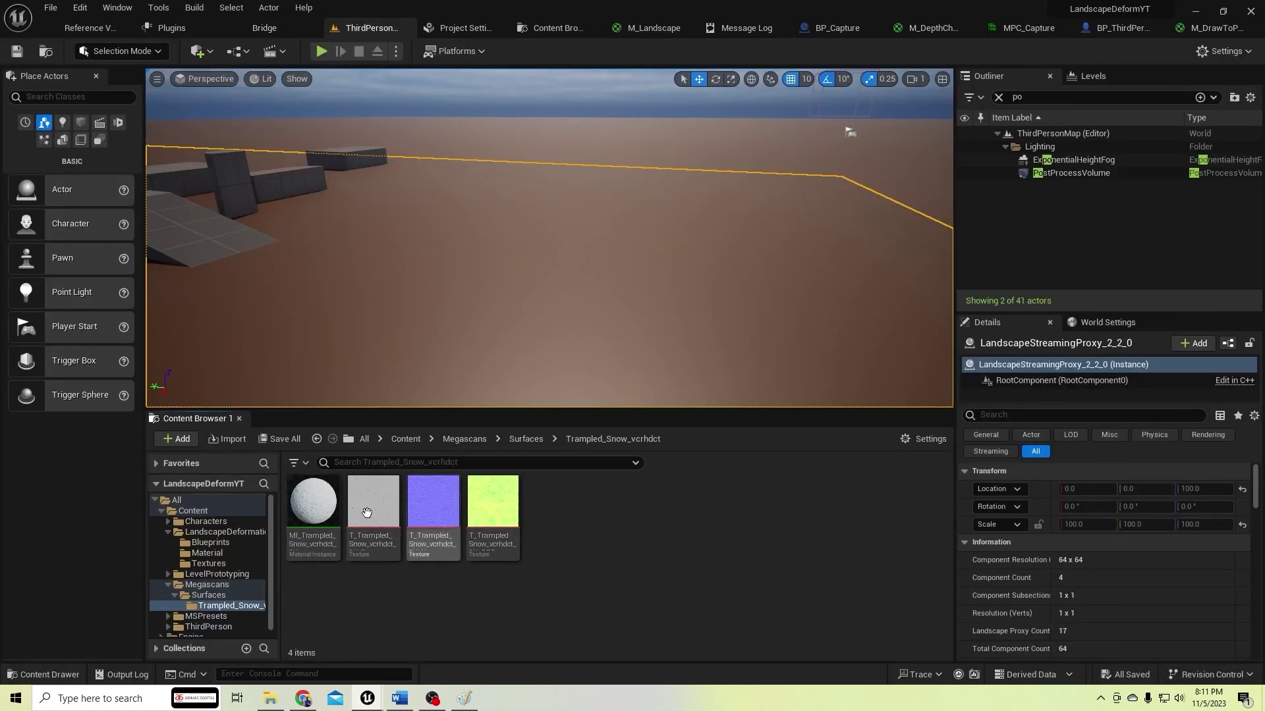
Add the Trampled Snow color and normal textures as texture samples in the M_Landscape material graph
click(652, 27)
scroll(678, 342, down, 4)
scroll(694, 242, up, 5)
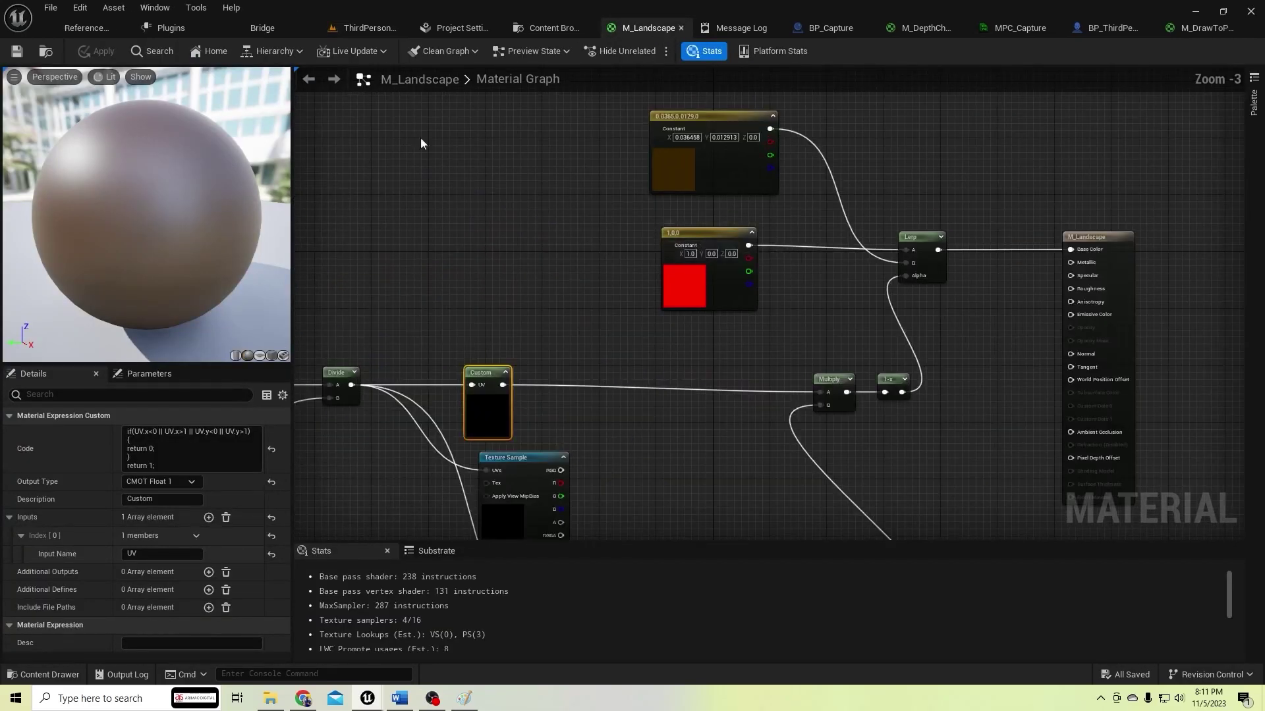
click(345, 28)
click(373, 502)
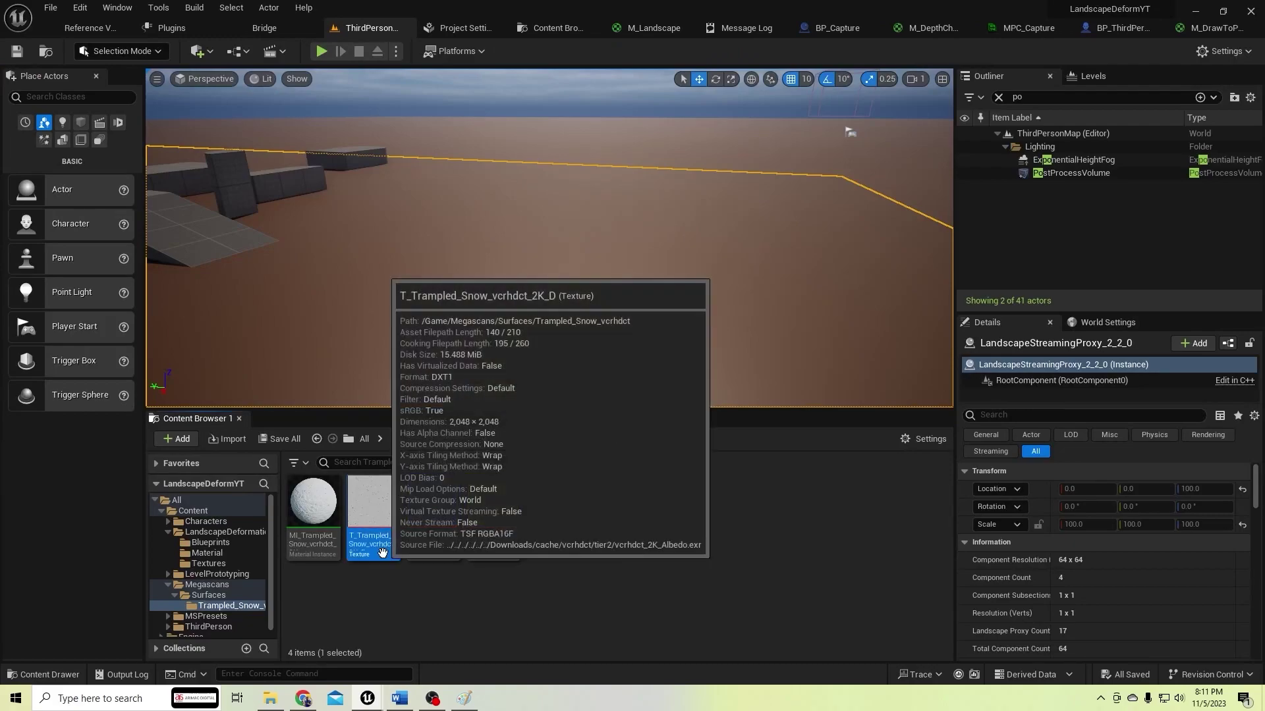
ctrl+click(415, 520)
drag(366, 507, 424, 151)
mouse_move(468, 245)
mouse_down()
mouse_move(622, 372)
mouse_move(457, 264)
mouse_up()
Connect the snow normal sample's RGB to the material's Normal input and the snow color sample's RGB to the Lerp's B input
drag(511, 207, 1071, 353)
right_drag(653, 302, 752, 363)
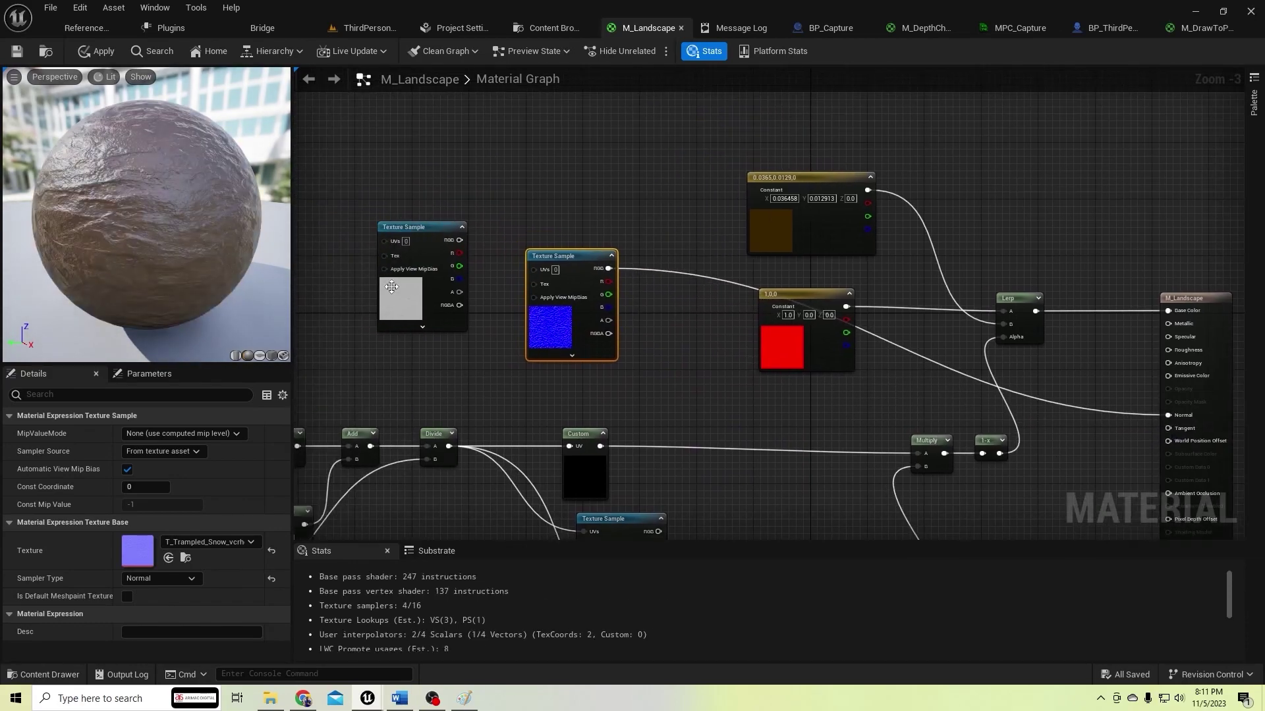
drag(394, 287, 521, 202)
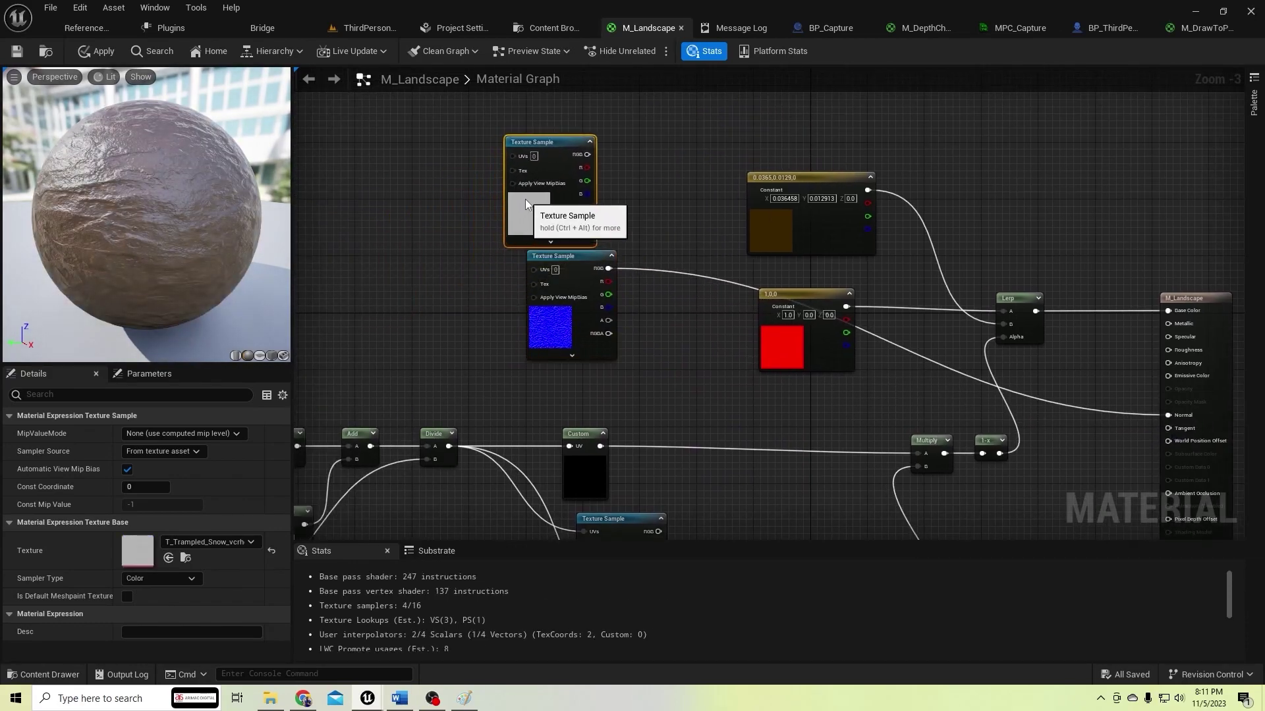
drag(586, 154, 1002, 325)
Tidy the snow color sample and the red and brown constant nodes in the graph, and apply and save M_Landscape
drag(791, 337, 743, 364)
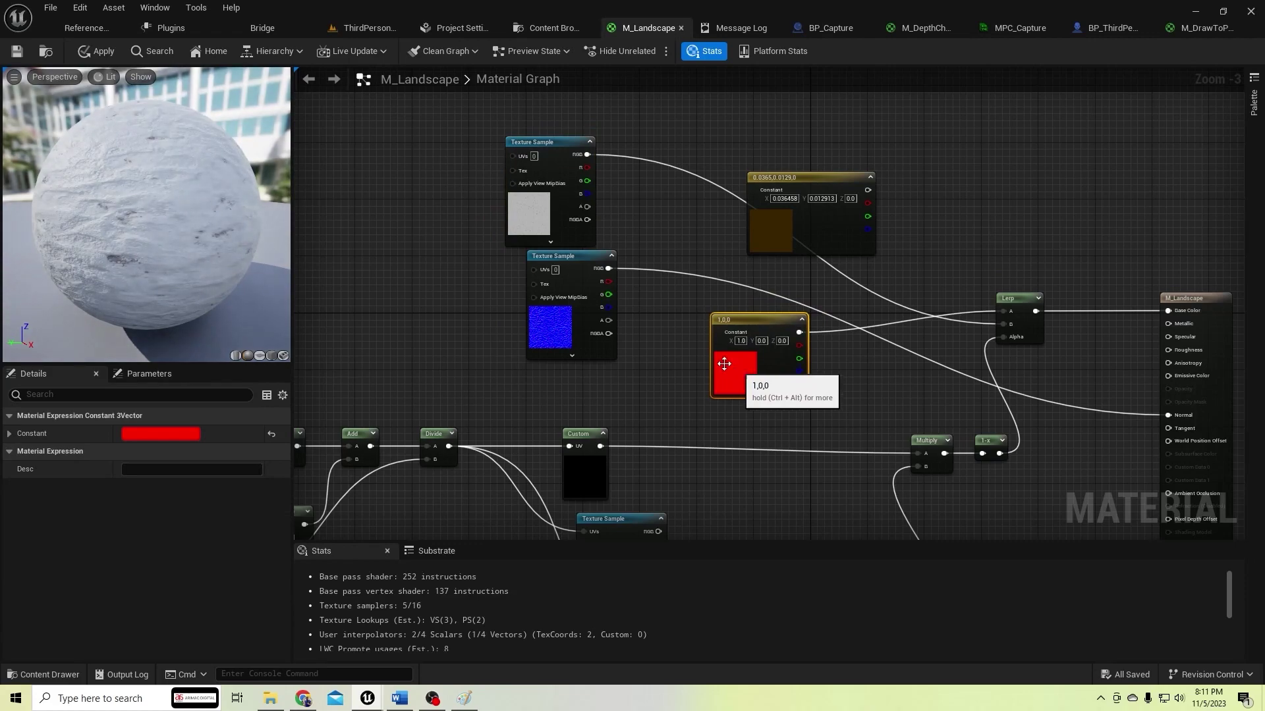
mouse_move(534, 218)
mouse_down()
mouse_move(570, 225)
mouse_move(544, 216)
mouse_up()
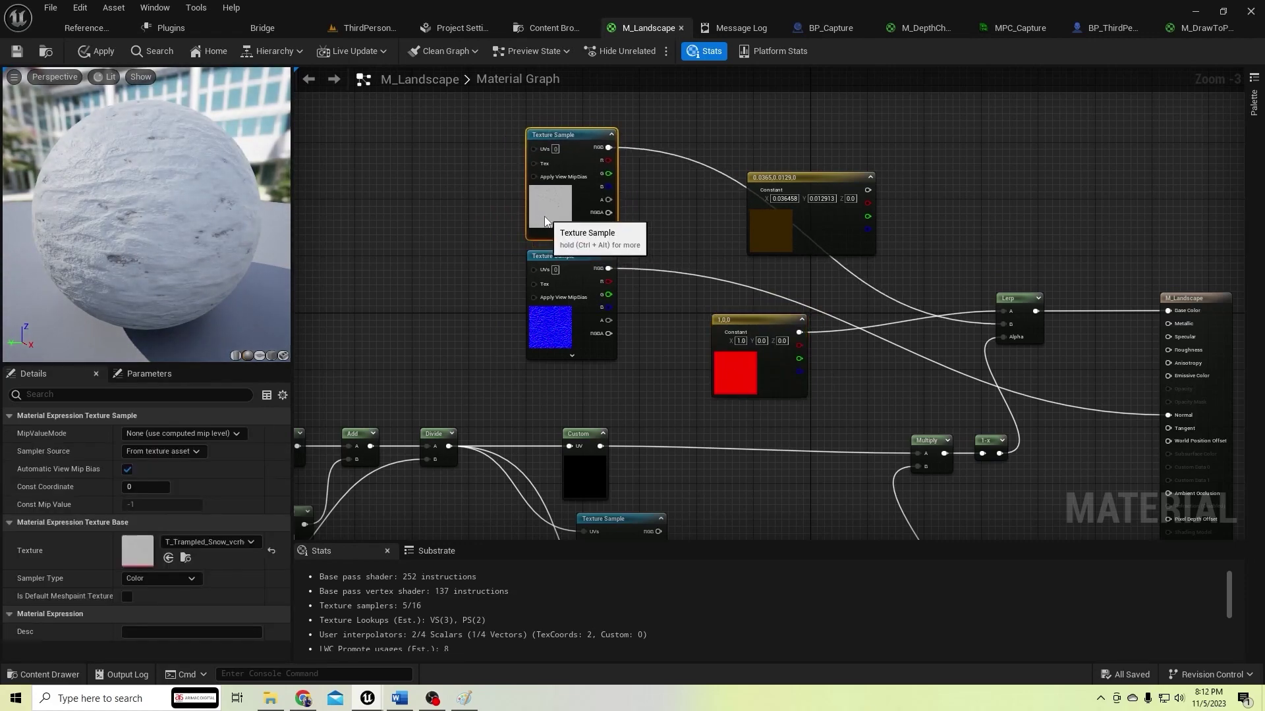
right_drag(736, 295, 708, 358)
drag(753, 286, 836, 234)
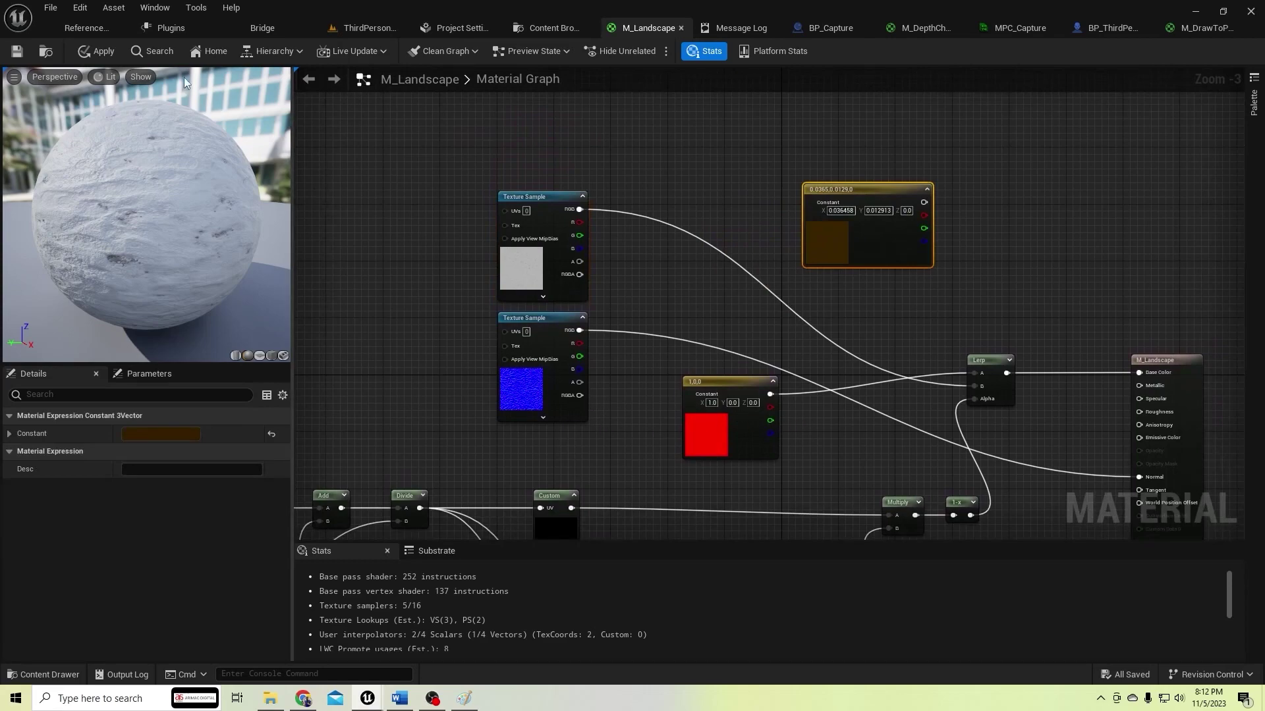
click(98, 51)
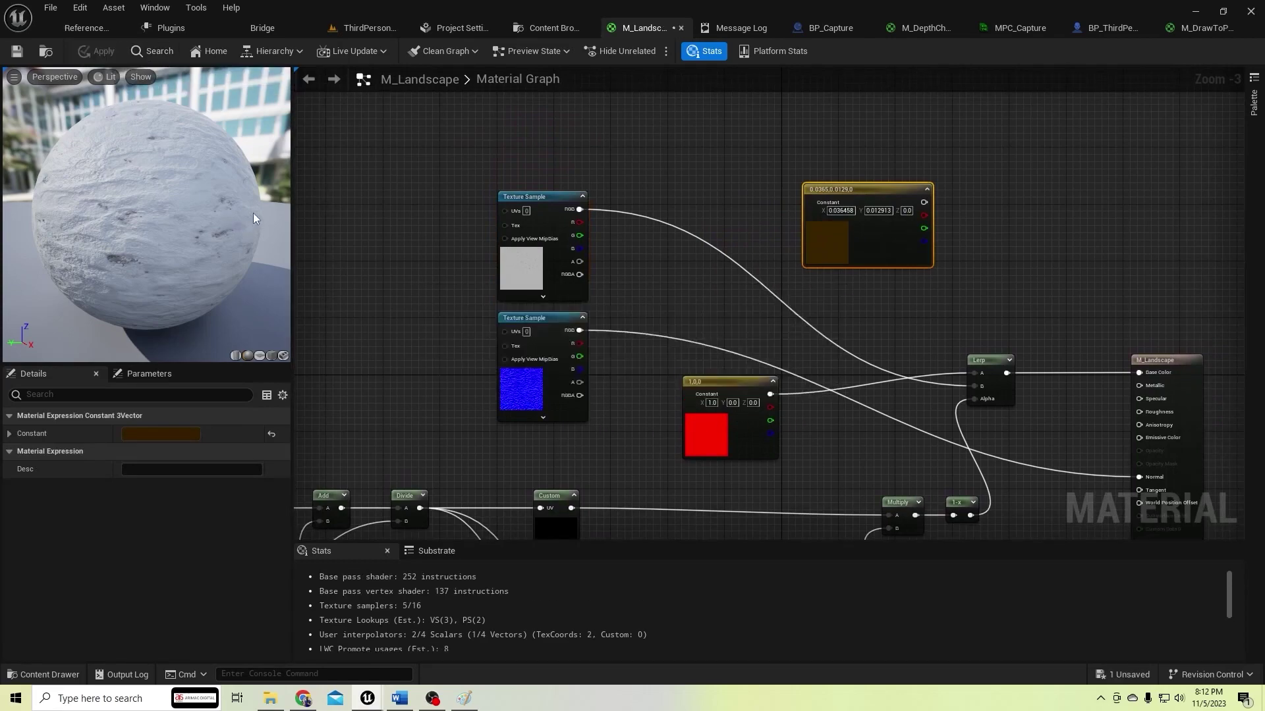
click(17, 51)
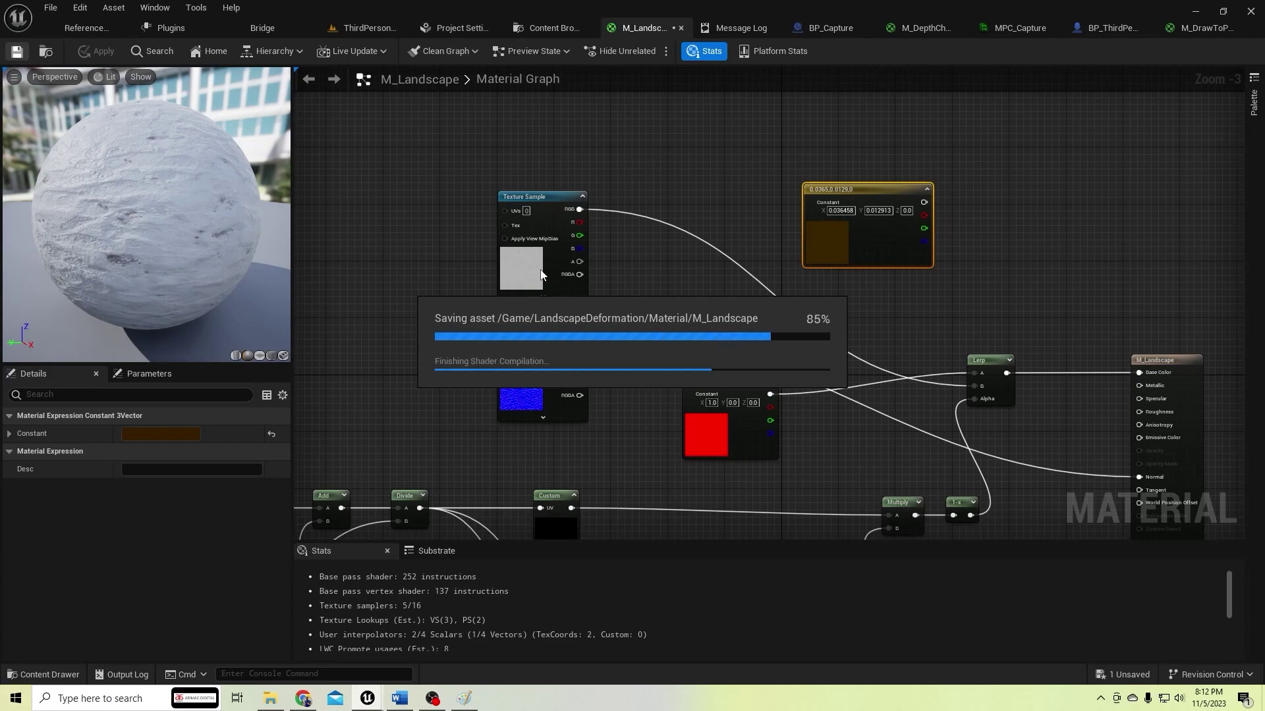
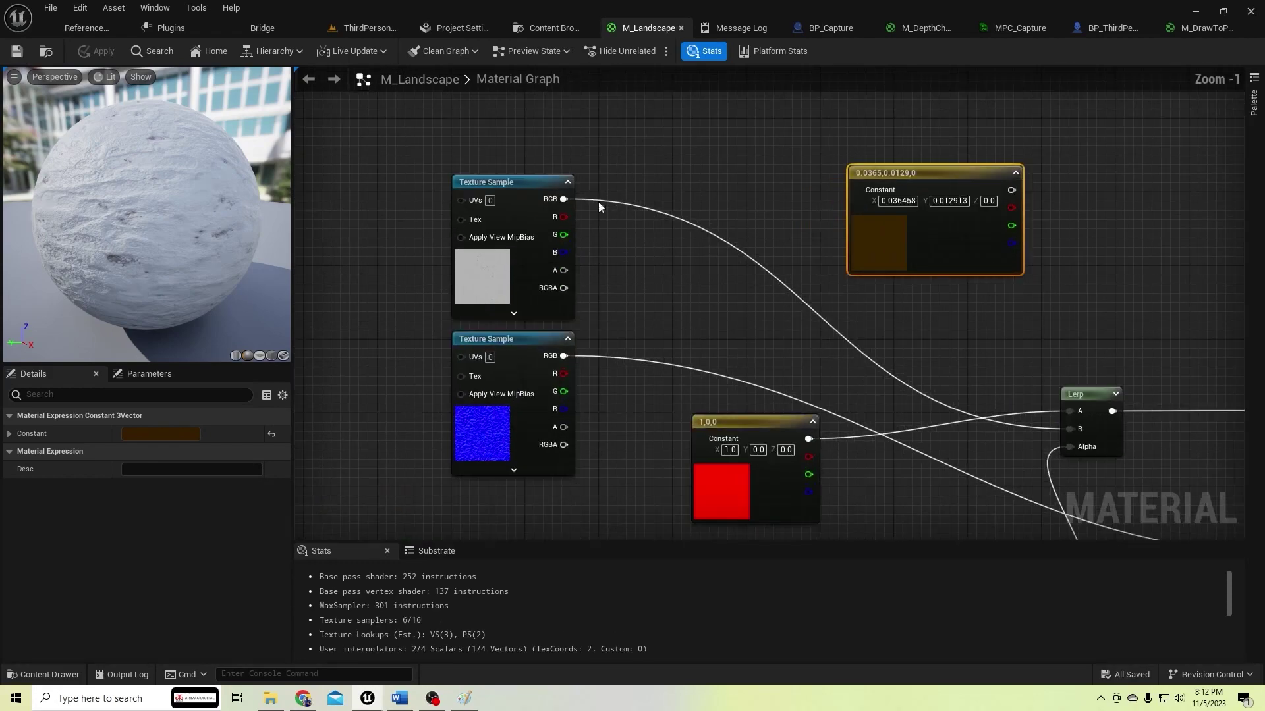
Create a Multiply node fed by the snow color sample's RGB output
drag(564, 199, 752, 198)
text(mult)
key(Return)
Move the brown constant above the snow color sample and set its color to a neutral grey of 0.5625
right_drag(916, 234, 790, 248)
drag(790, 247, 473, 137)
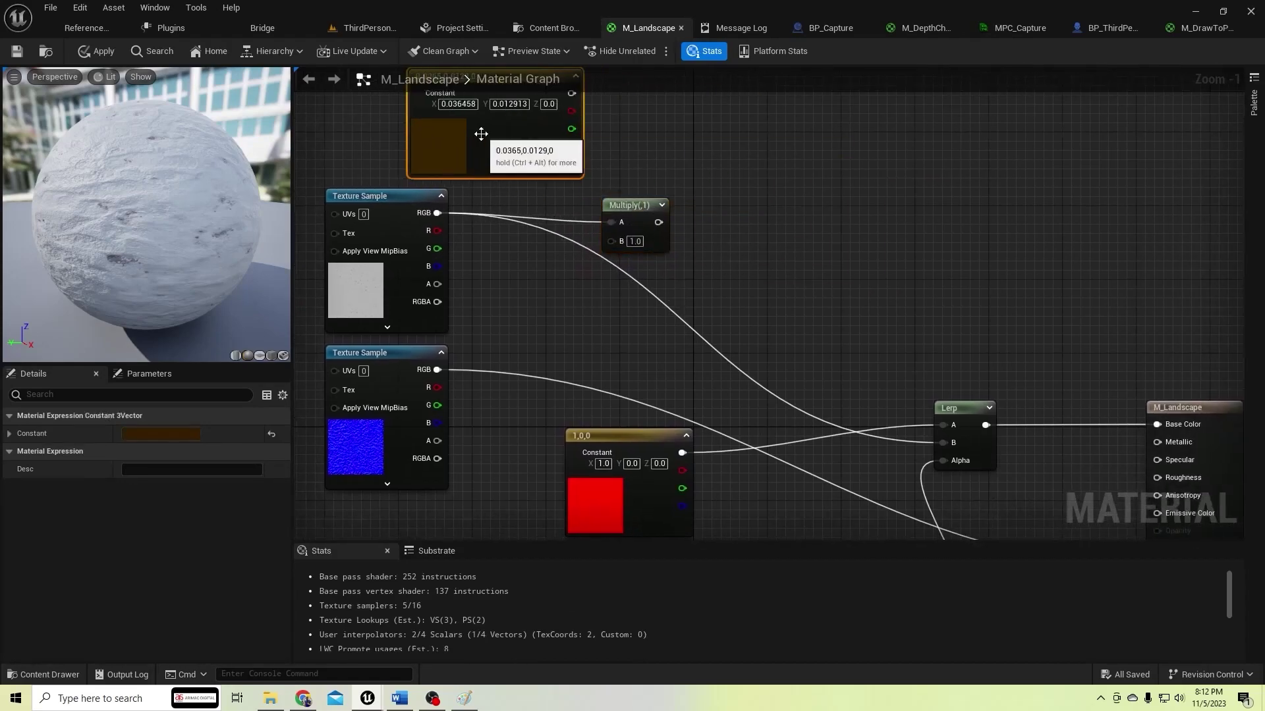
right_drag(473, 137, 470, 176)
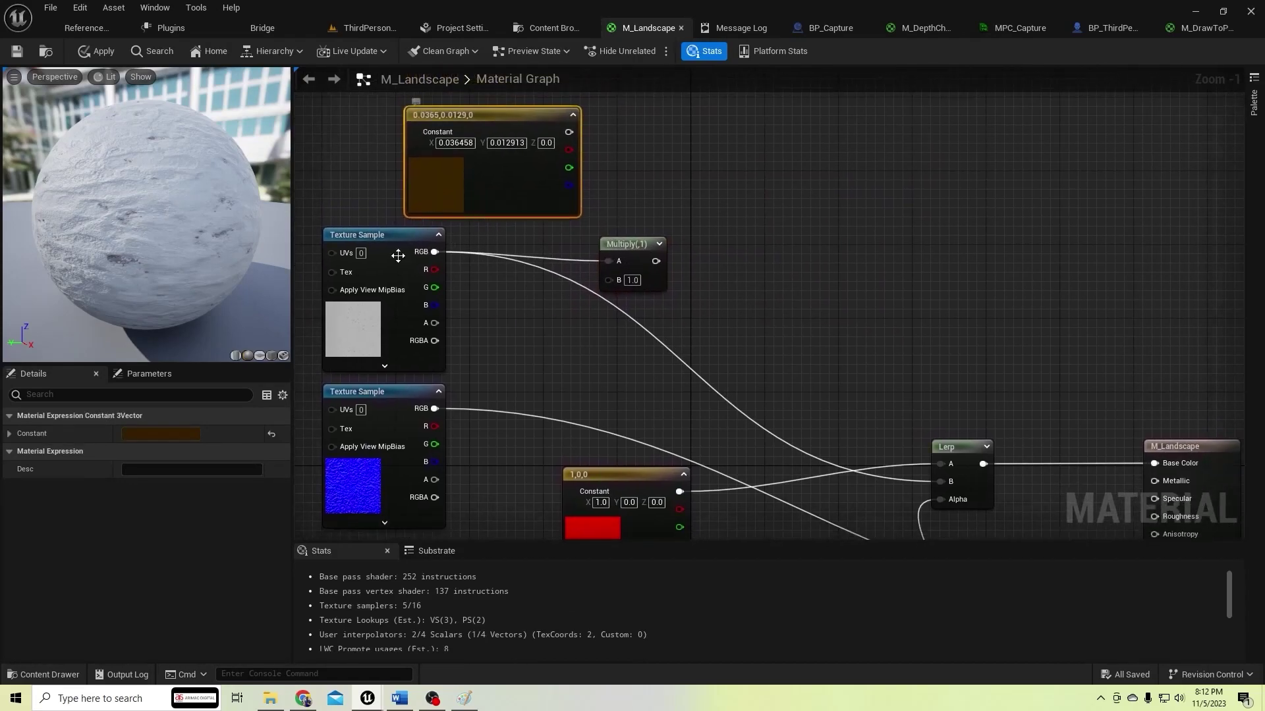
click(161, 434)
drag(325, 469, 348, 440)
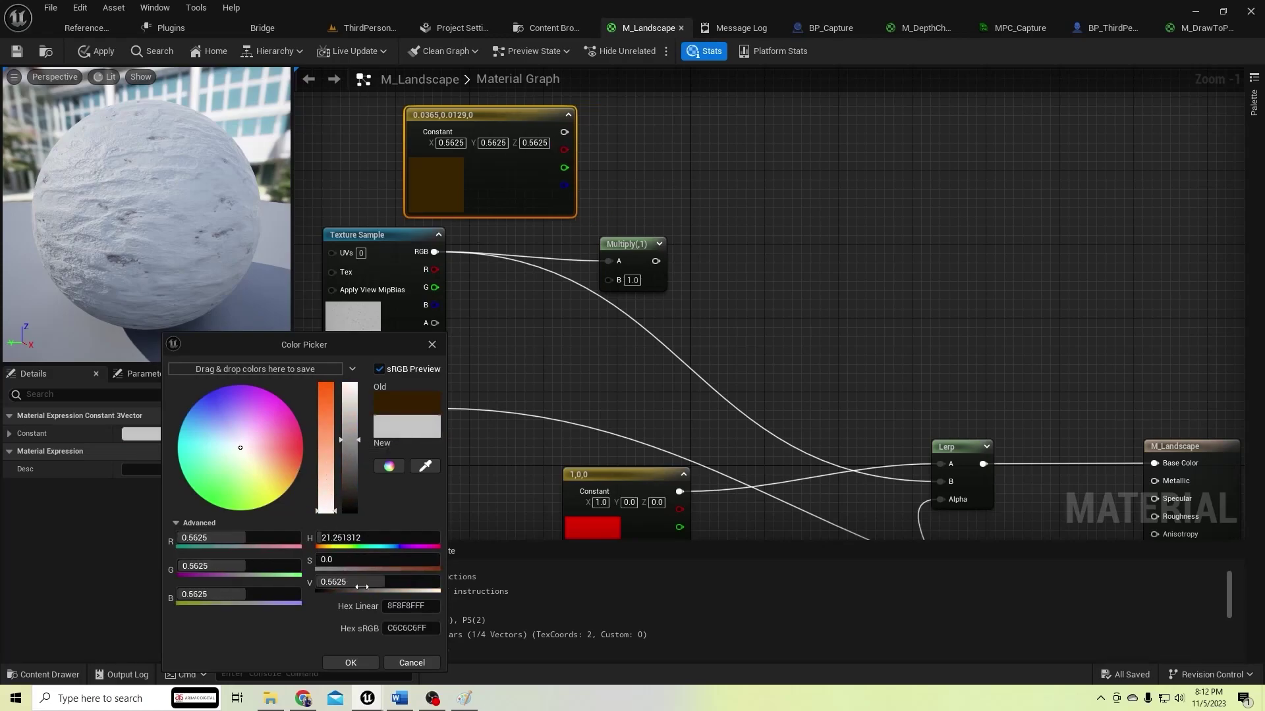
click(352, 662)
Wire the grey constant into Multiply's B input and Multiply into the Lerp's A input, replacing and deleting the red constant
drag(643, 263, 669, 263)
drag(563, 133, 942, 461)
drag(628, 487, 883, 262)
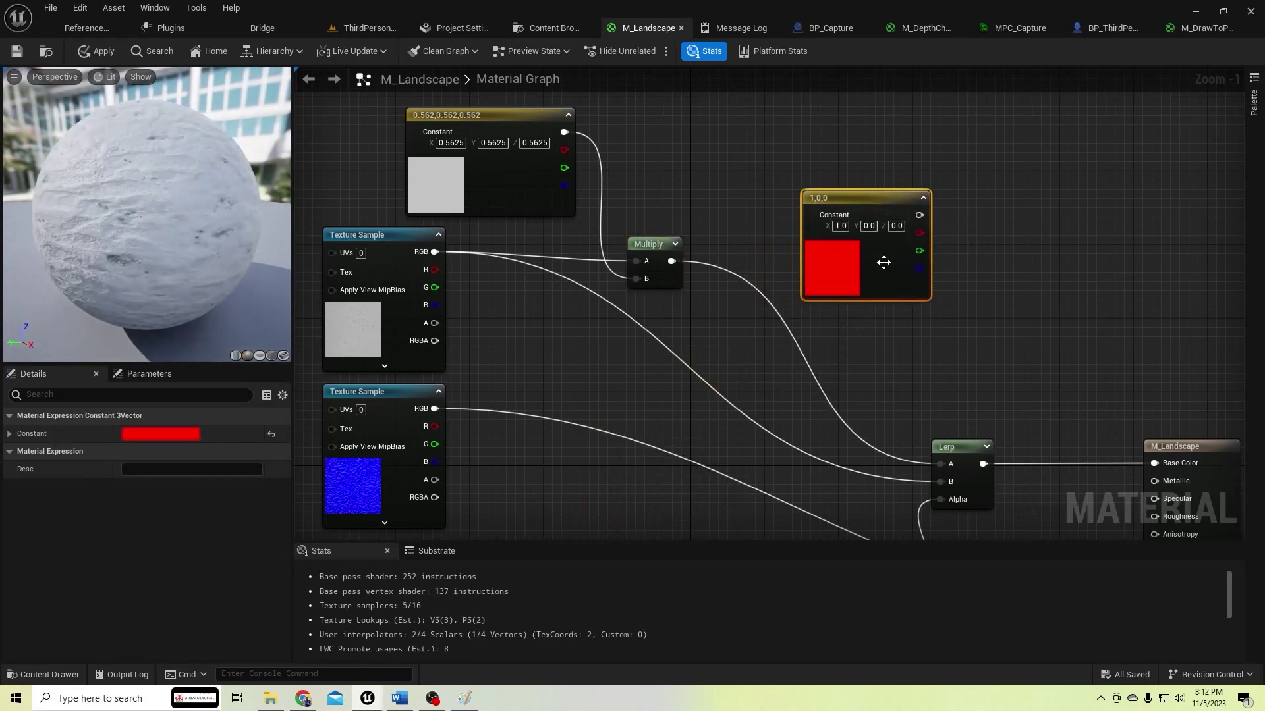
key(Delete)
Apply and save M_Landscape, and briefly play the ThirdPersonMap level to check the snow surface
click(87, 52)
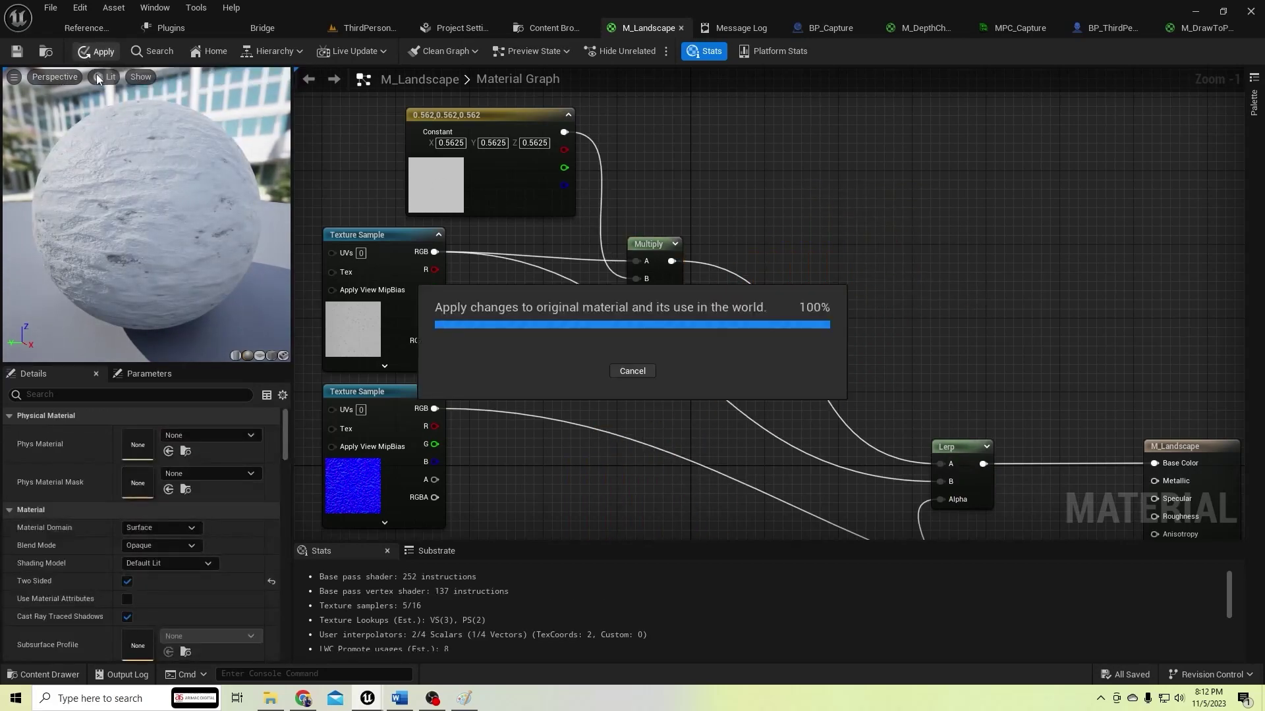
click(25, 52)
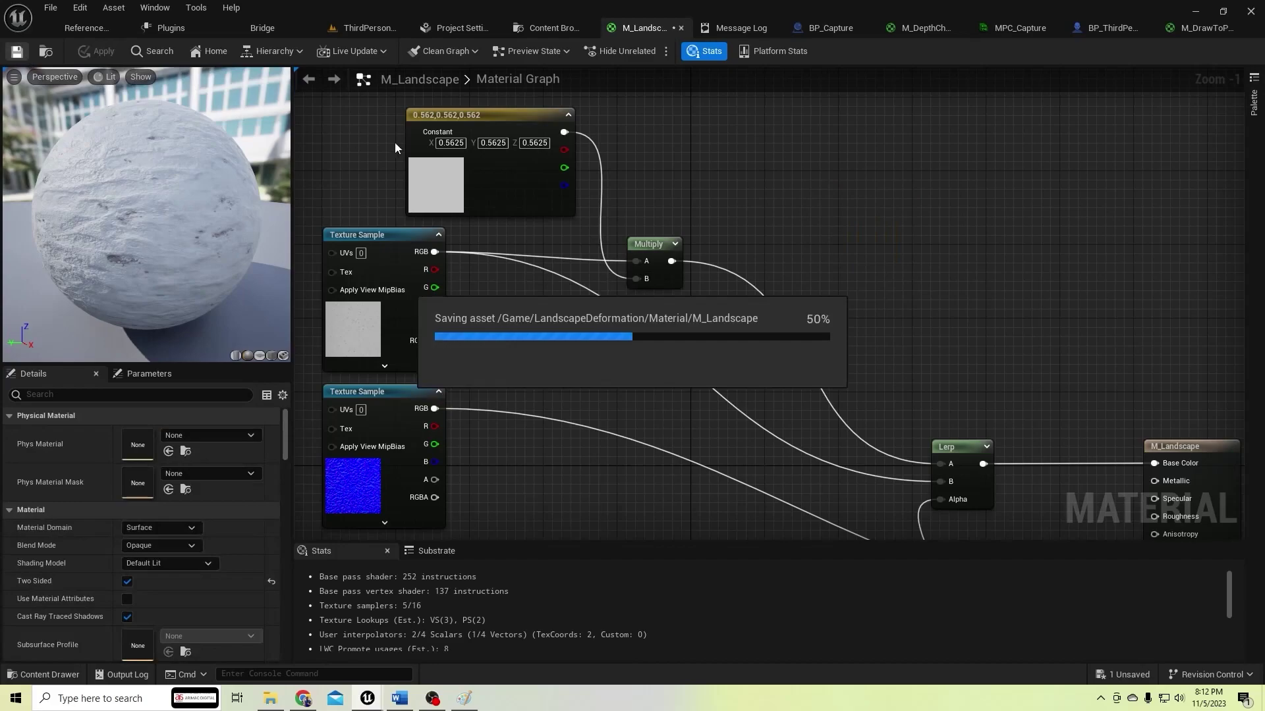
click(362, 28)
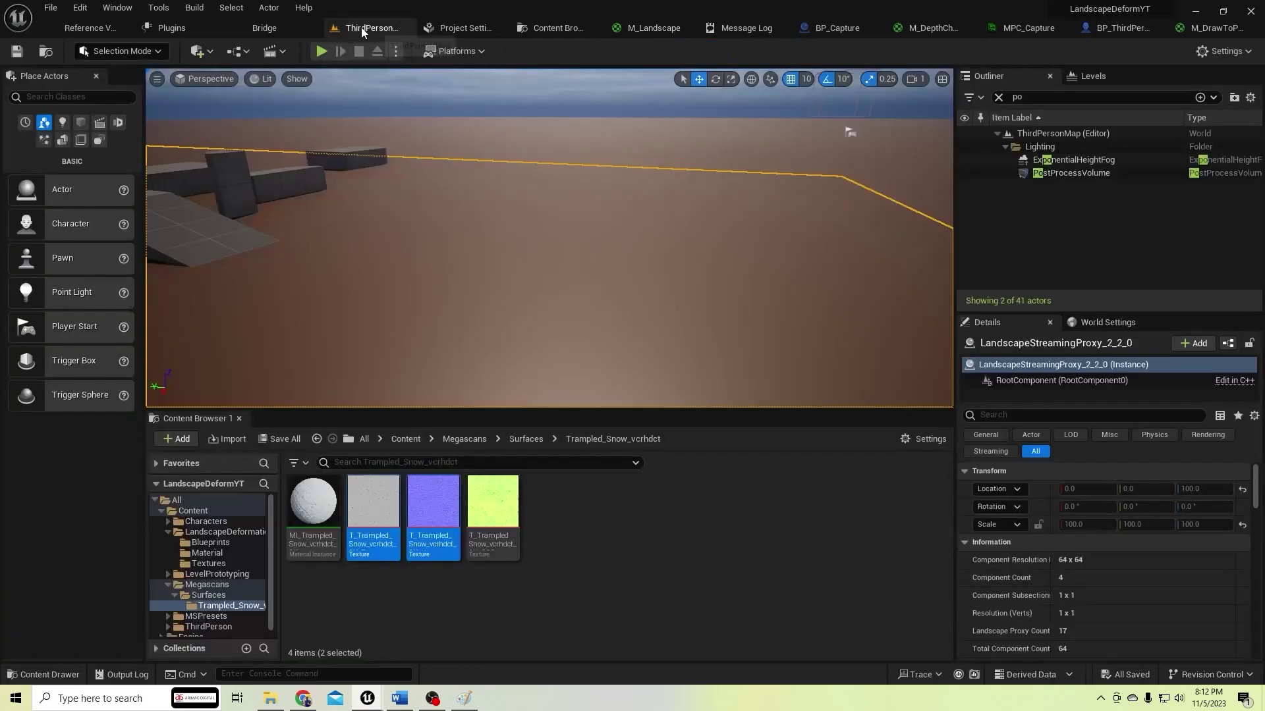
click(321, 52)
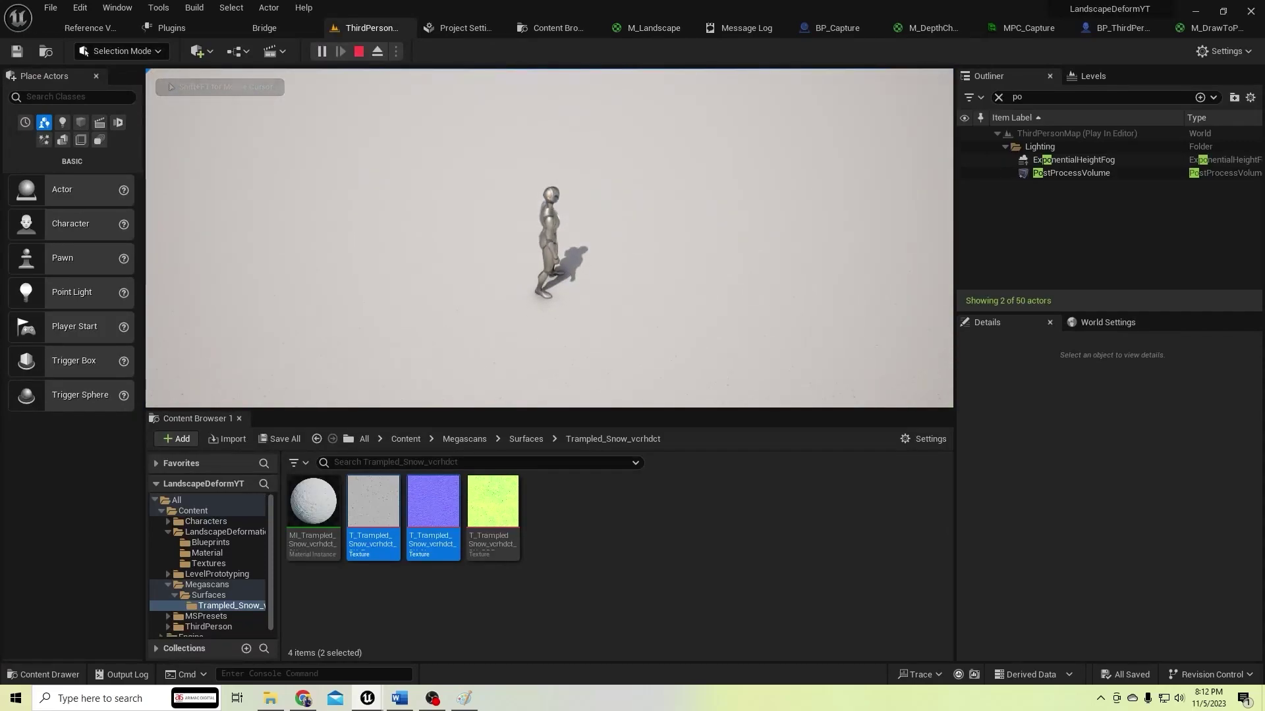
key(Escape)
Add a LandscapeLayerCoords node with Mapping Scale 5 and connect it to the UVs of both snow texture samples
click(644, 29)
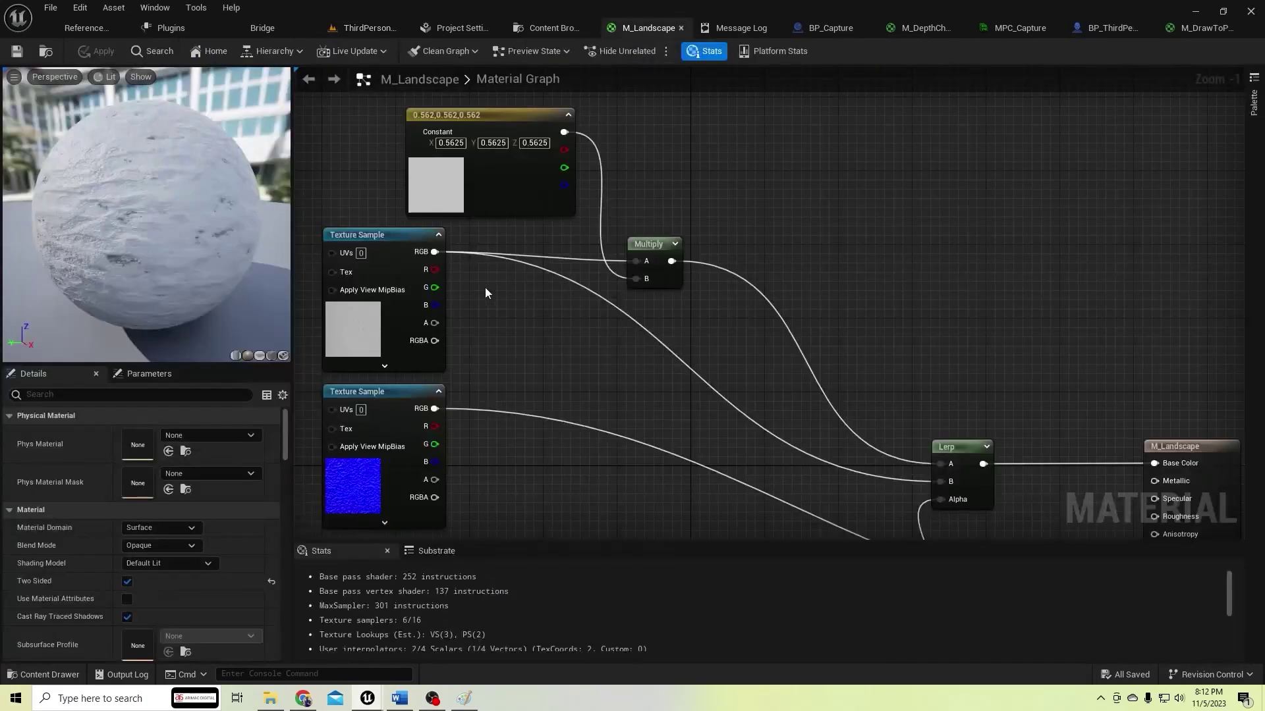
scroll(396, 286, up, 2)
right_click(432, 277)
text(lands)
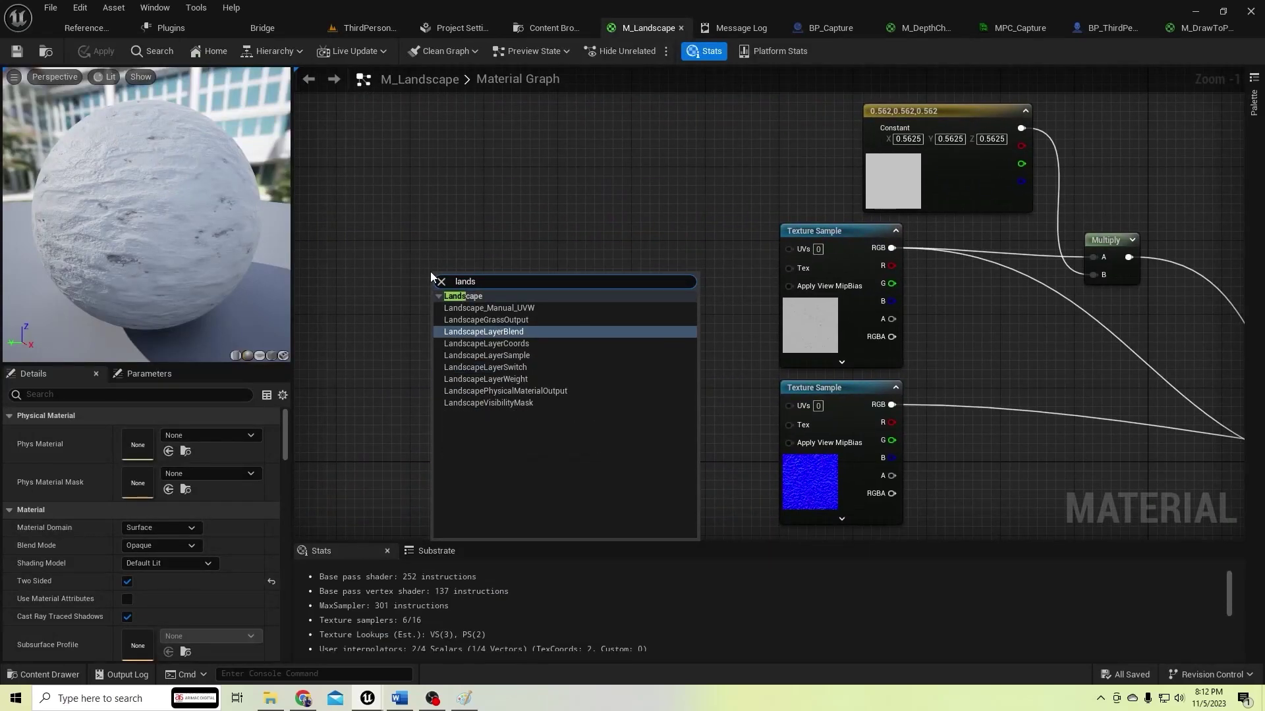
click(527, 344)
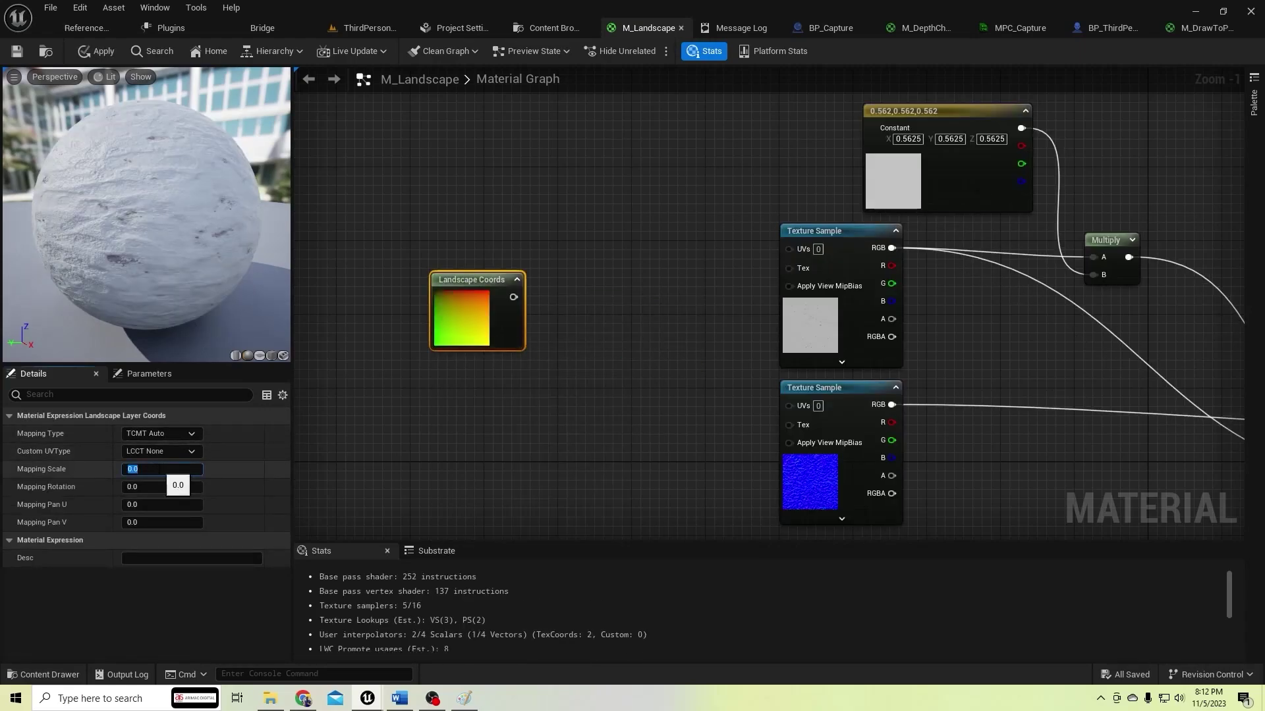
text(5)
key(Return)
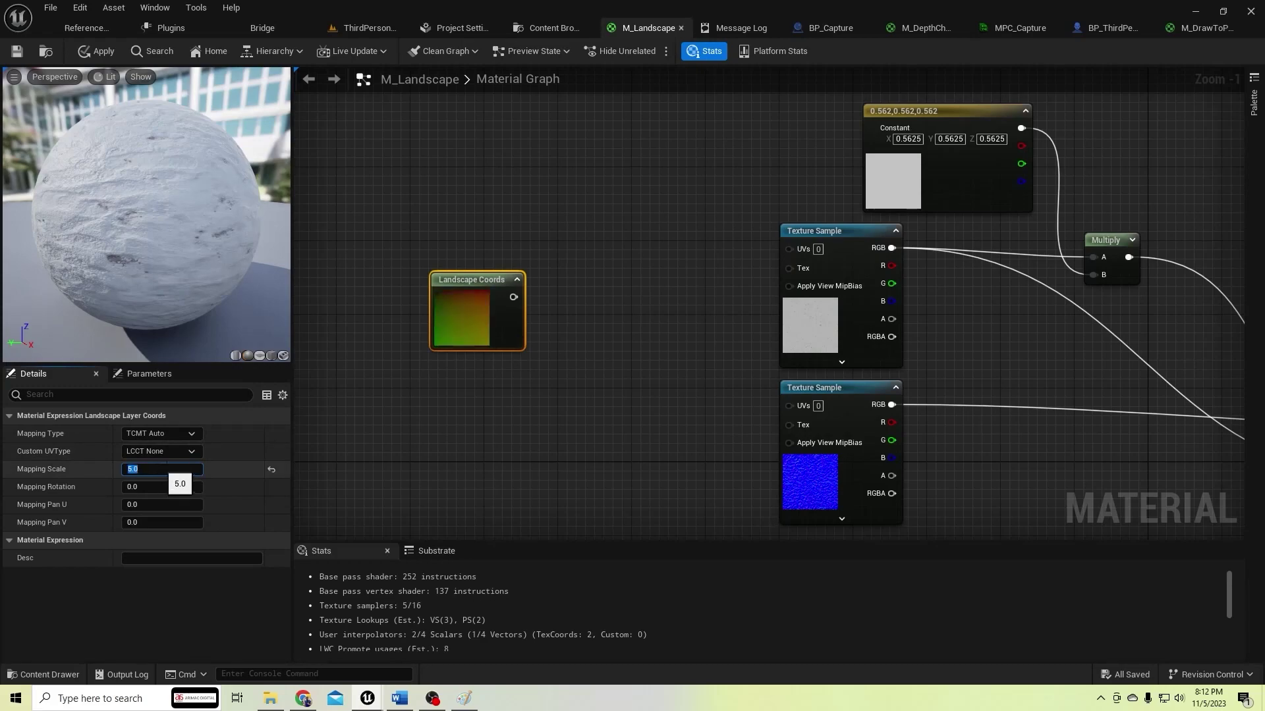
drag(513, 297, 788, 248)
drag(513, 297, 788, 405)
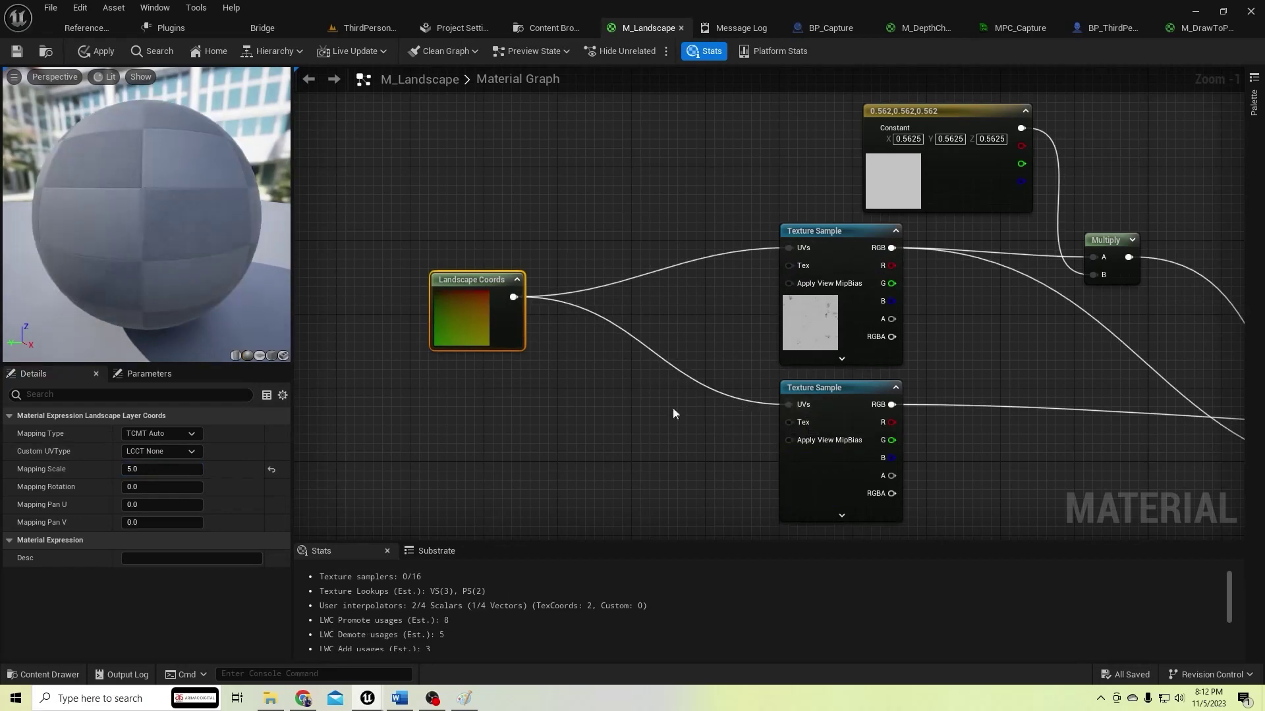
Apply the M_Landscape changes and examine the snow texture tiling on the landscape in the ThirdPersonMap level
click(97, 51)
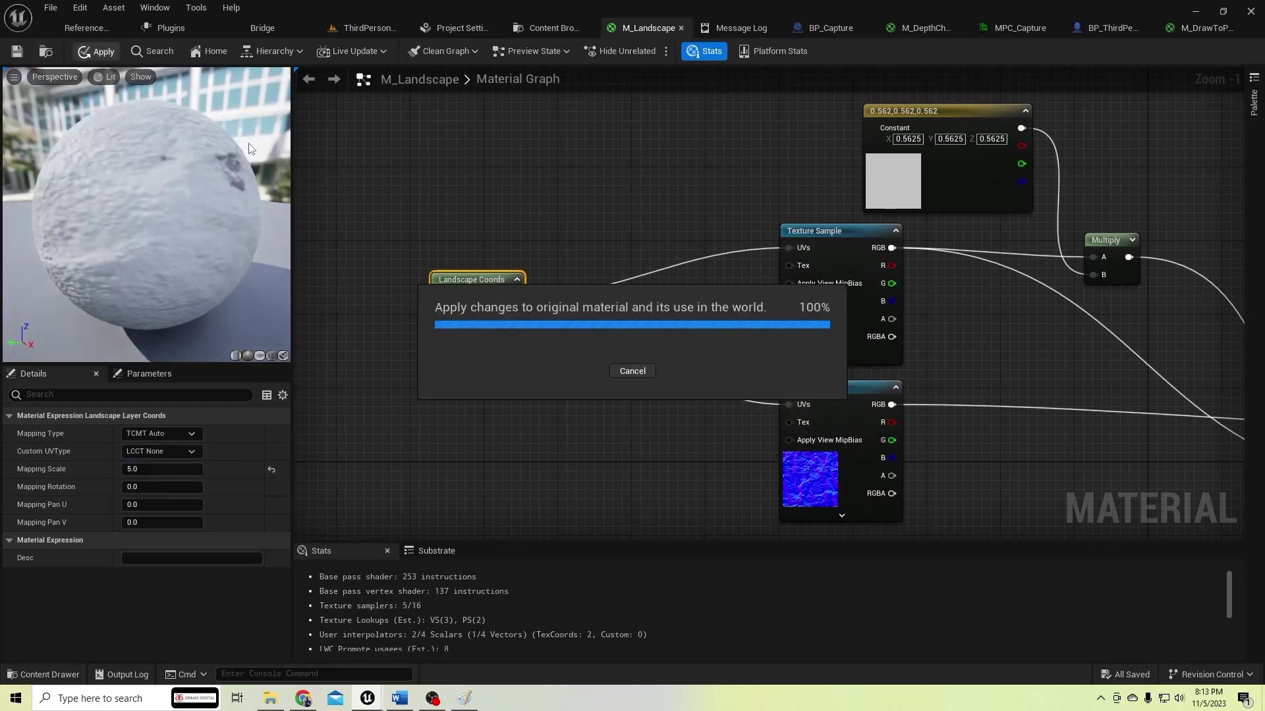
click(356, 26)
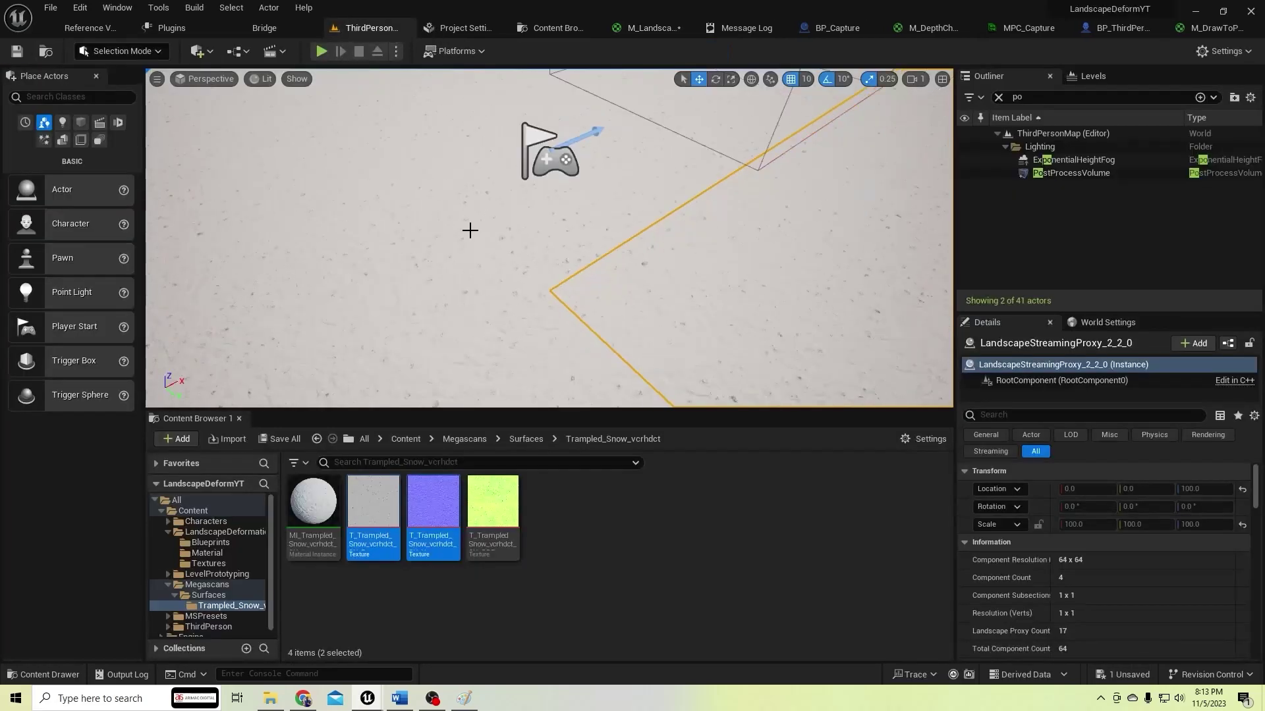
right_drag(508, 258, 462, 241)
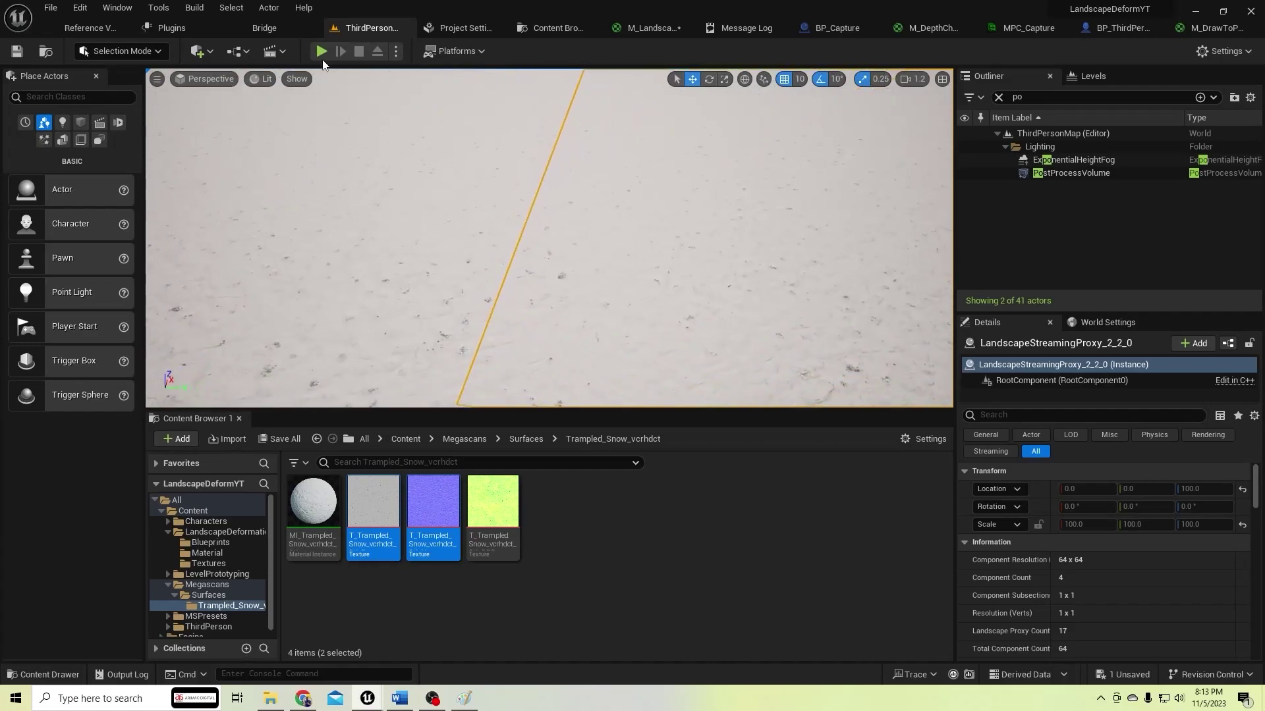
Play the level and run the character around to check the snow surface and footprint trails, ending the play session
click(321, 52)
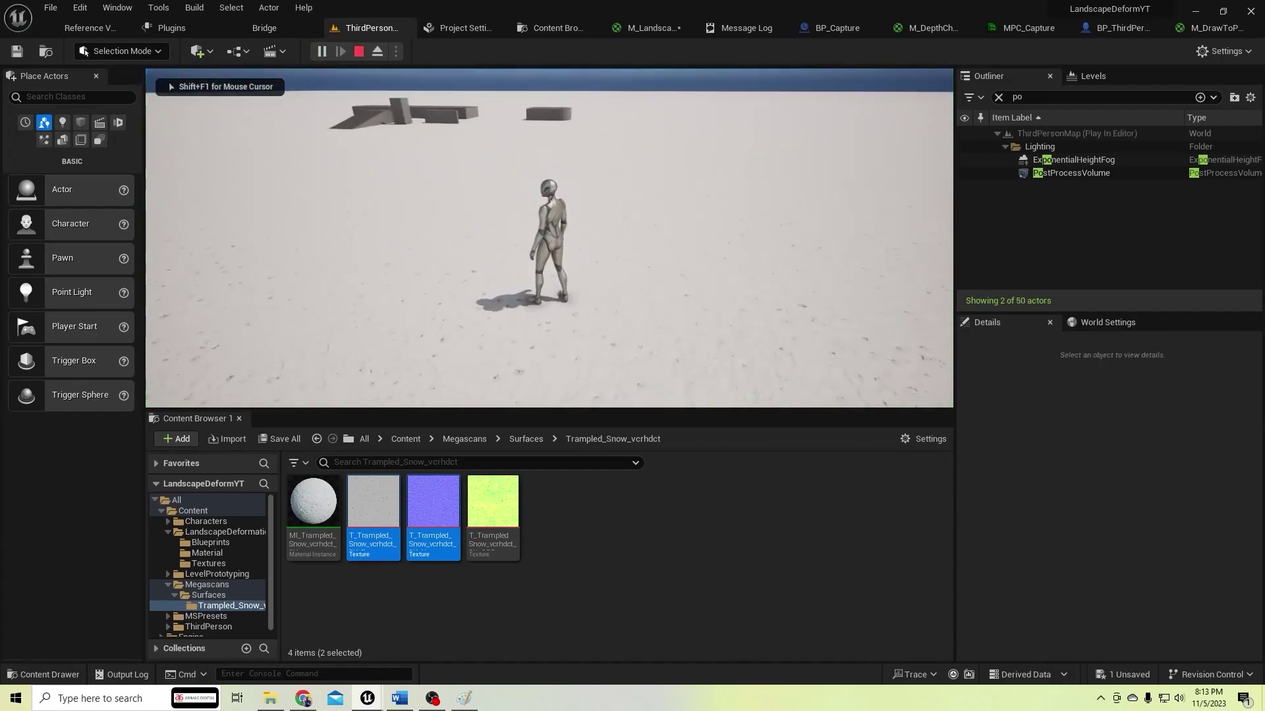
key(w)
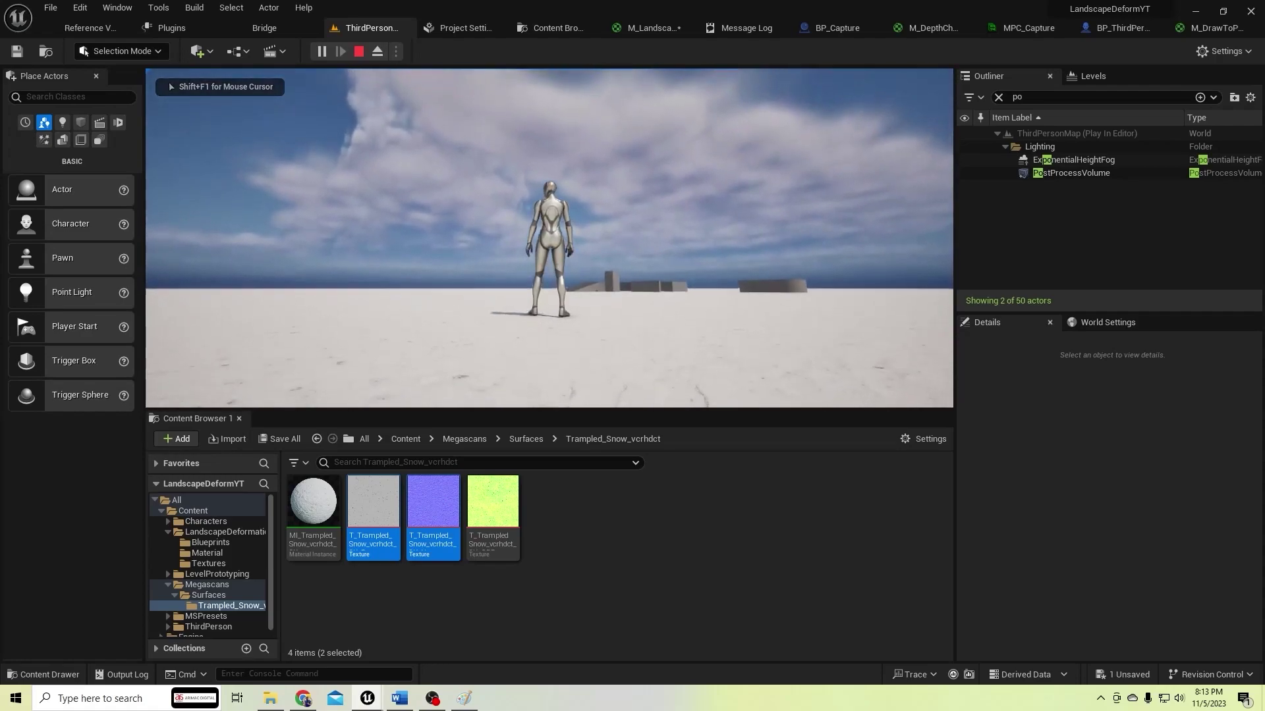
key(w)
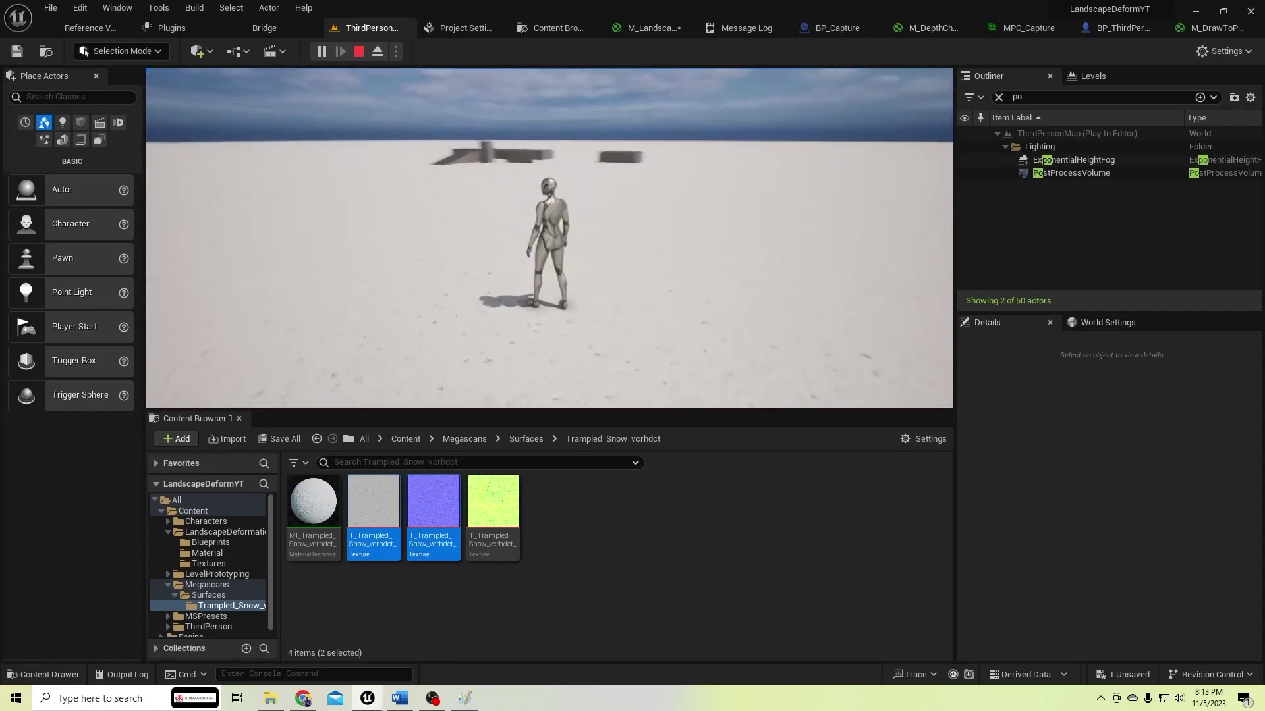
key(w)
key(a)
key(w)
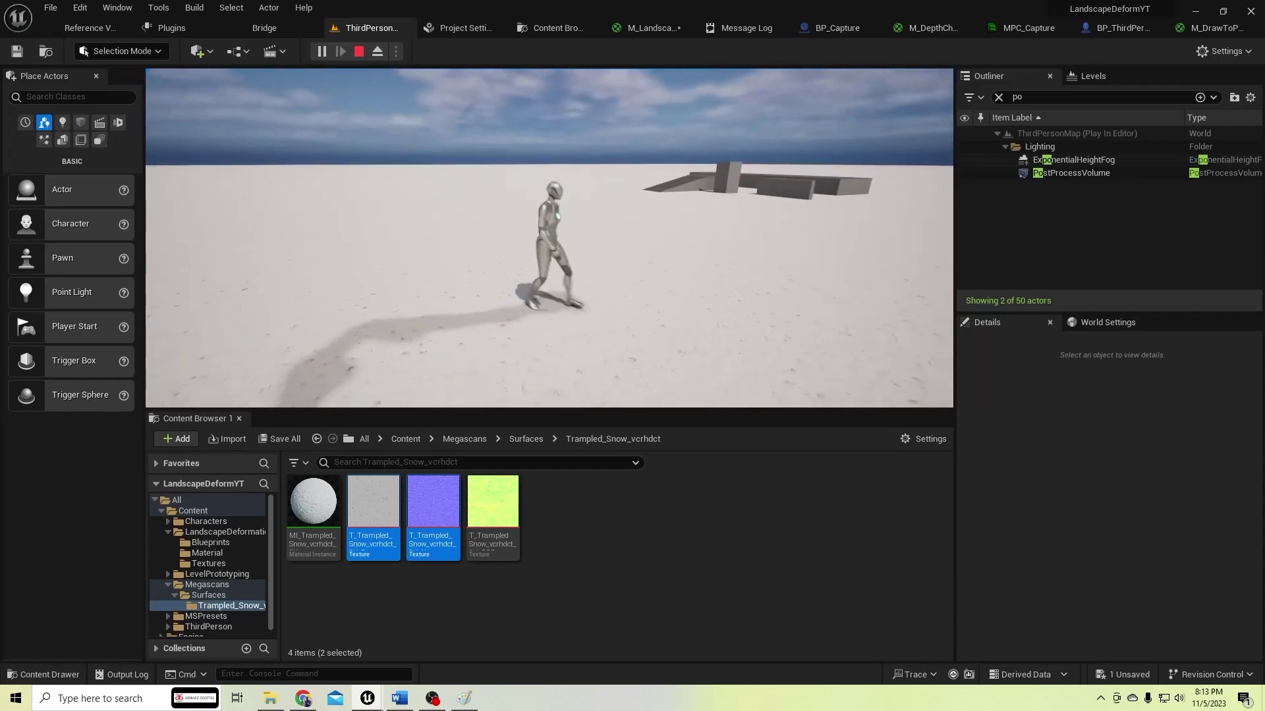
key(w)
key(w)
key(a)
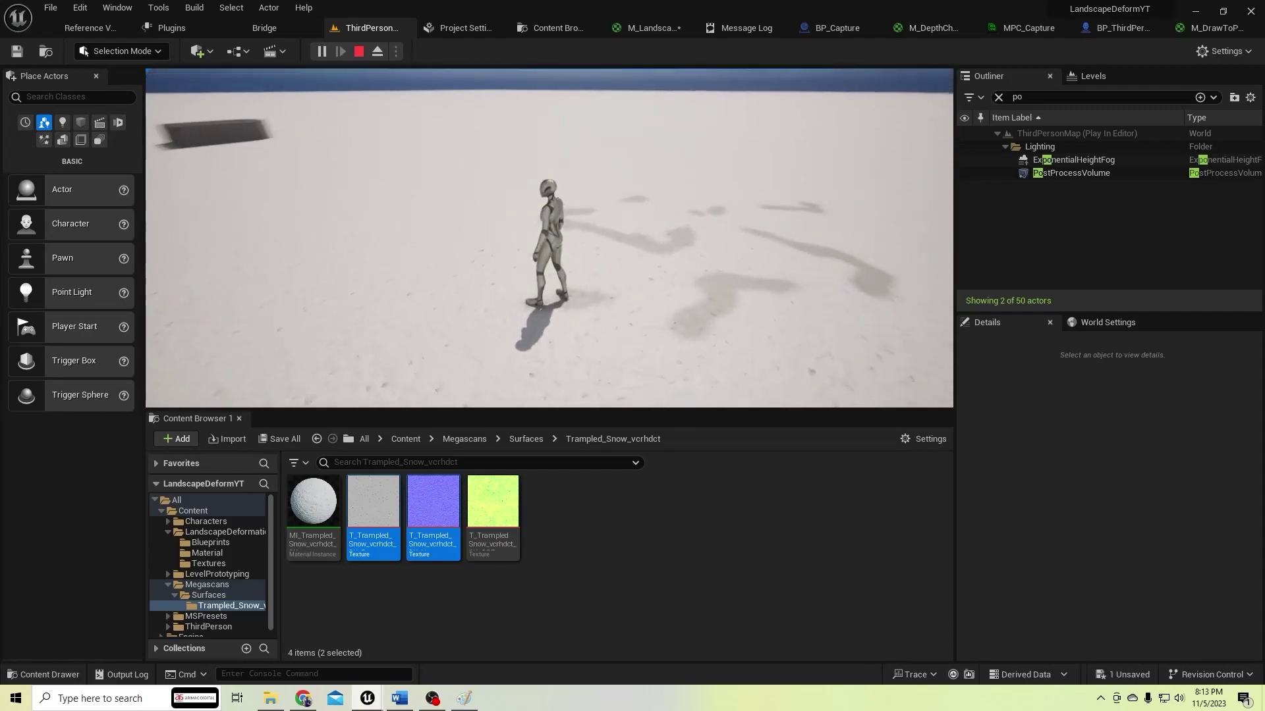
key(s)
key(a)
key(d)
key(w)
key(Escape)
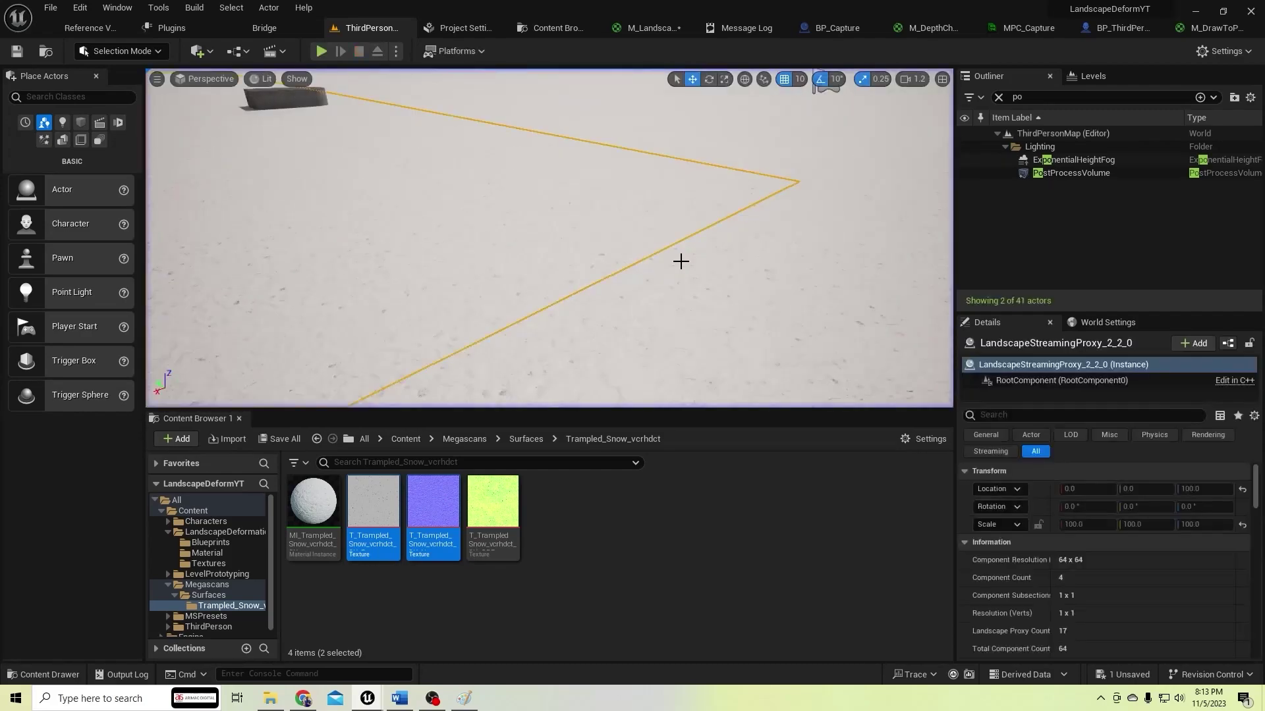
Save all modified assets and the level
key(s)
right_drag(570, 277, 520, 204)
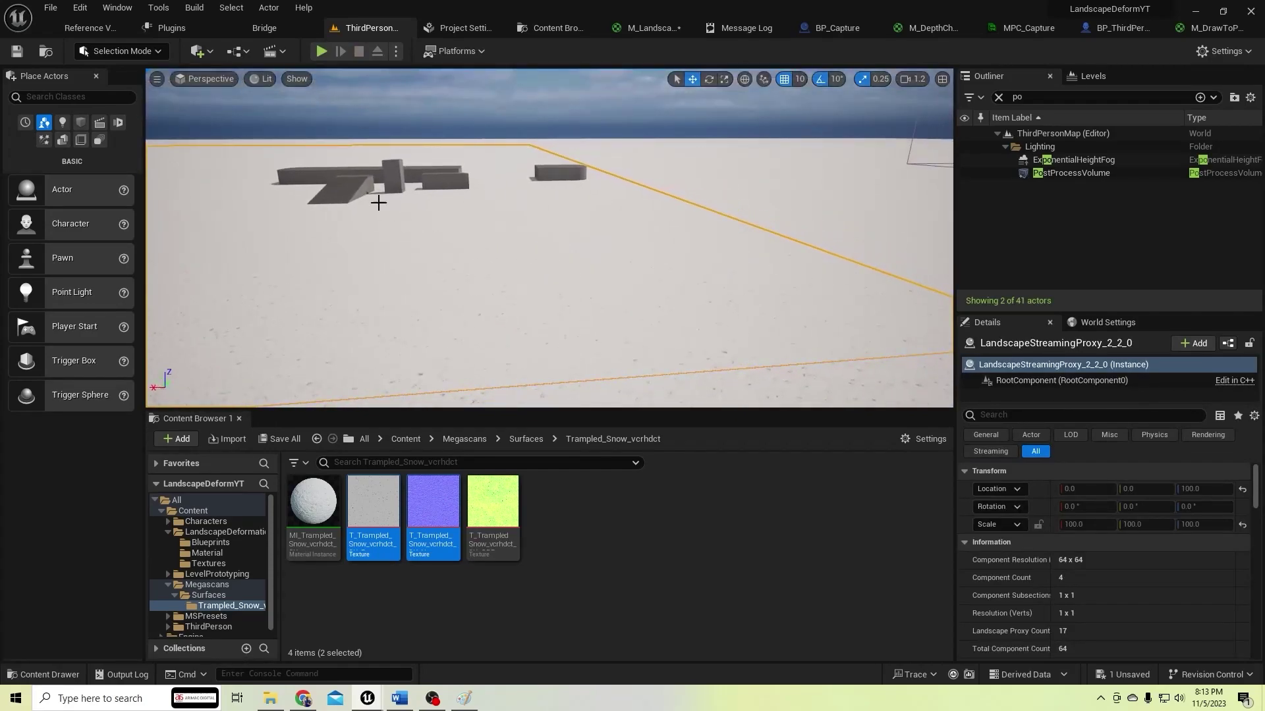
click(51, 8)
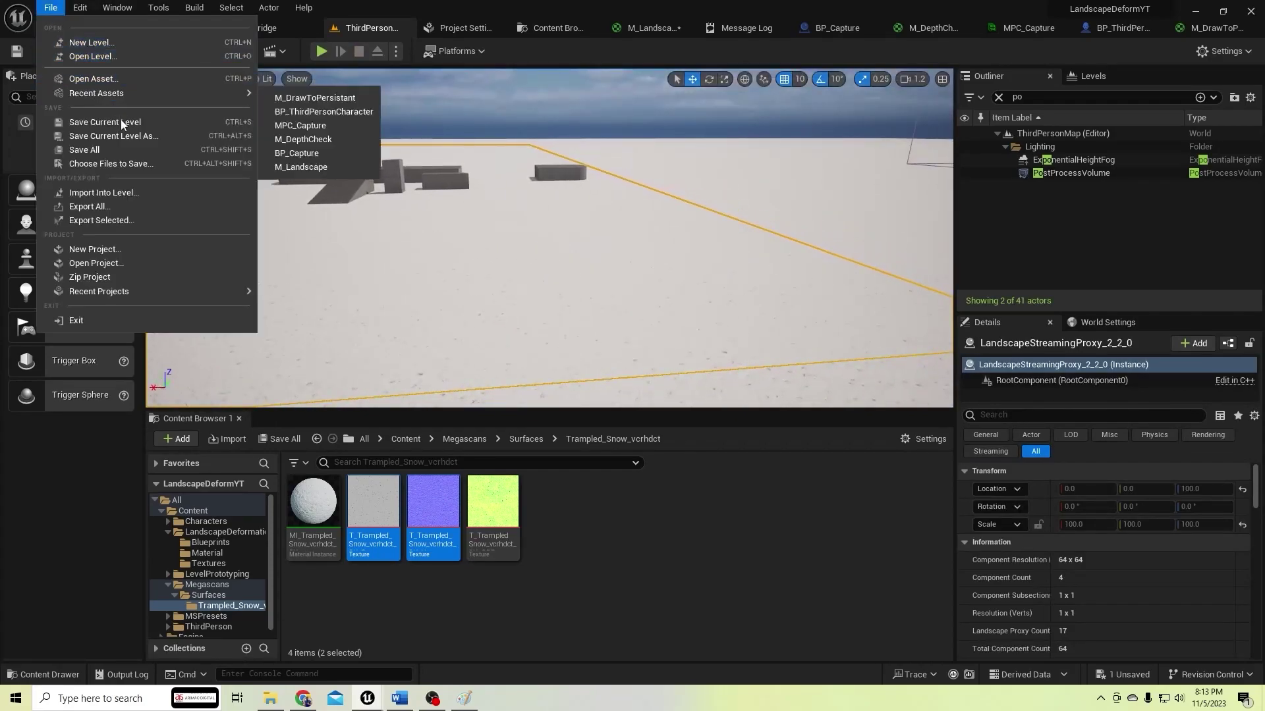
click(84, 149)
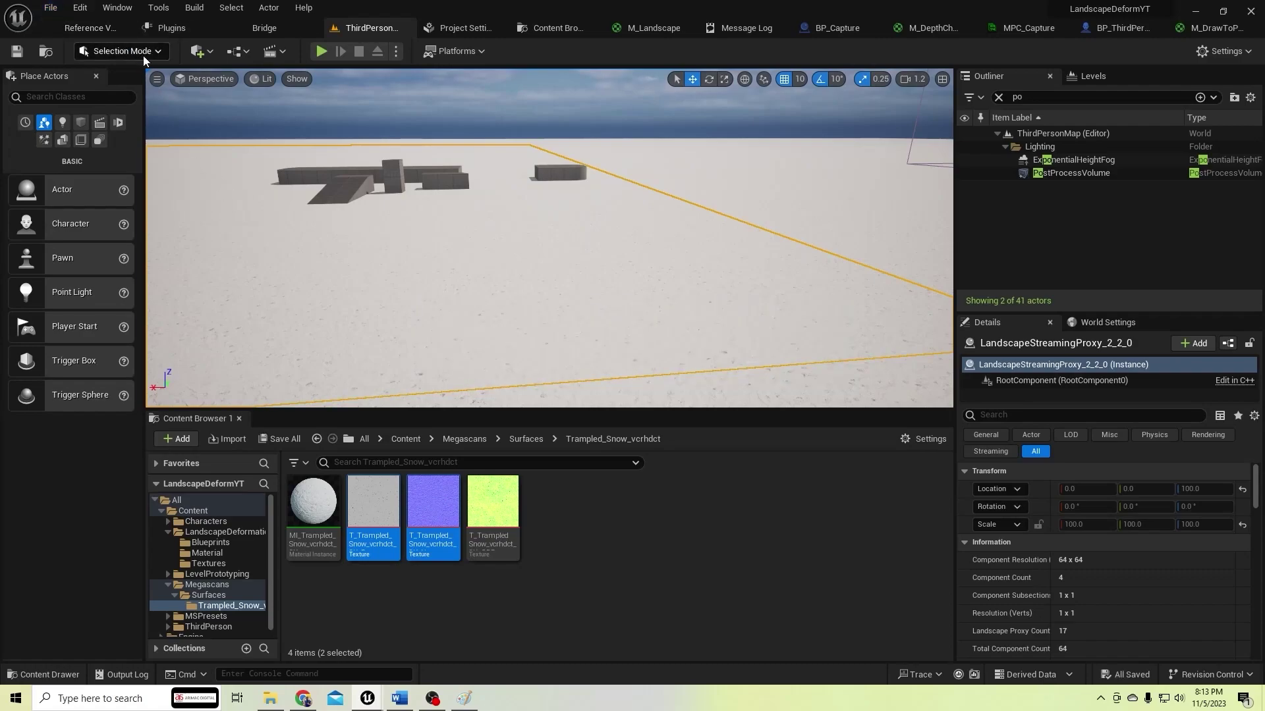
Enable virtual texture support in the project's rendering settings
click(85, 8)
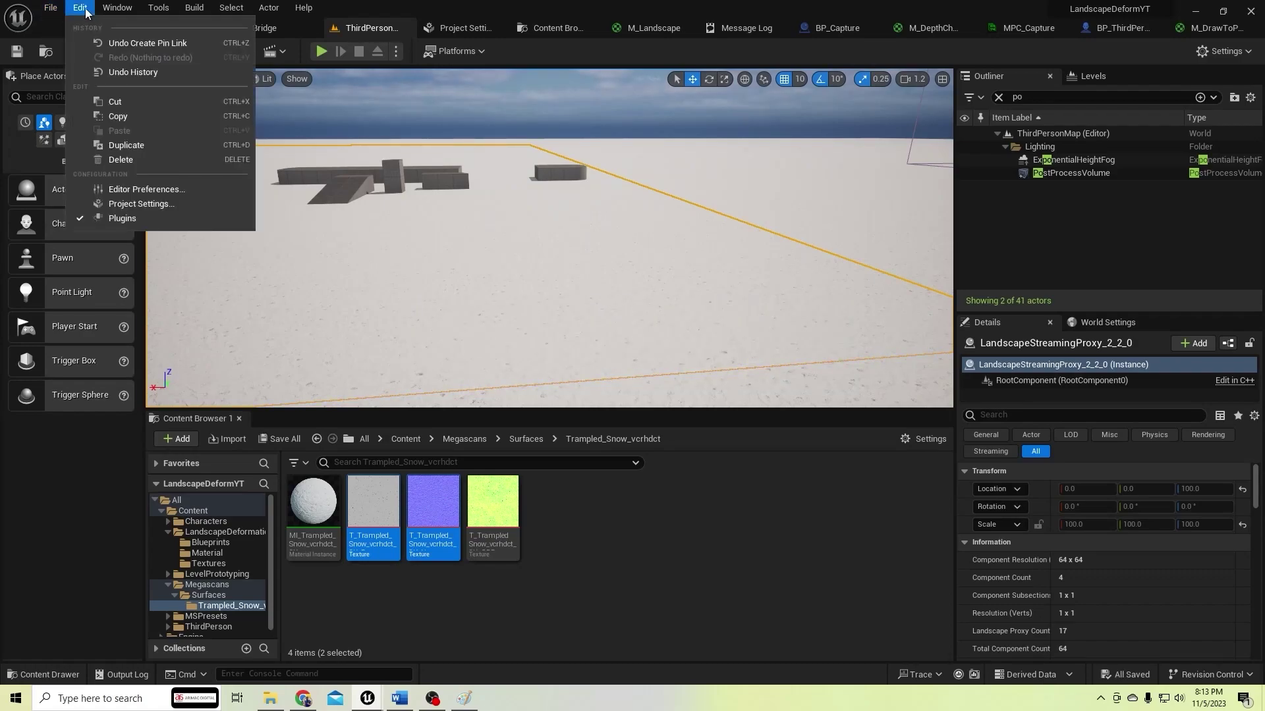
click(147, 201)
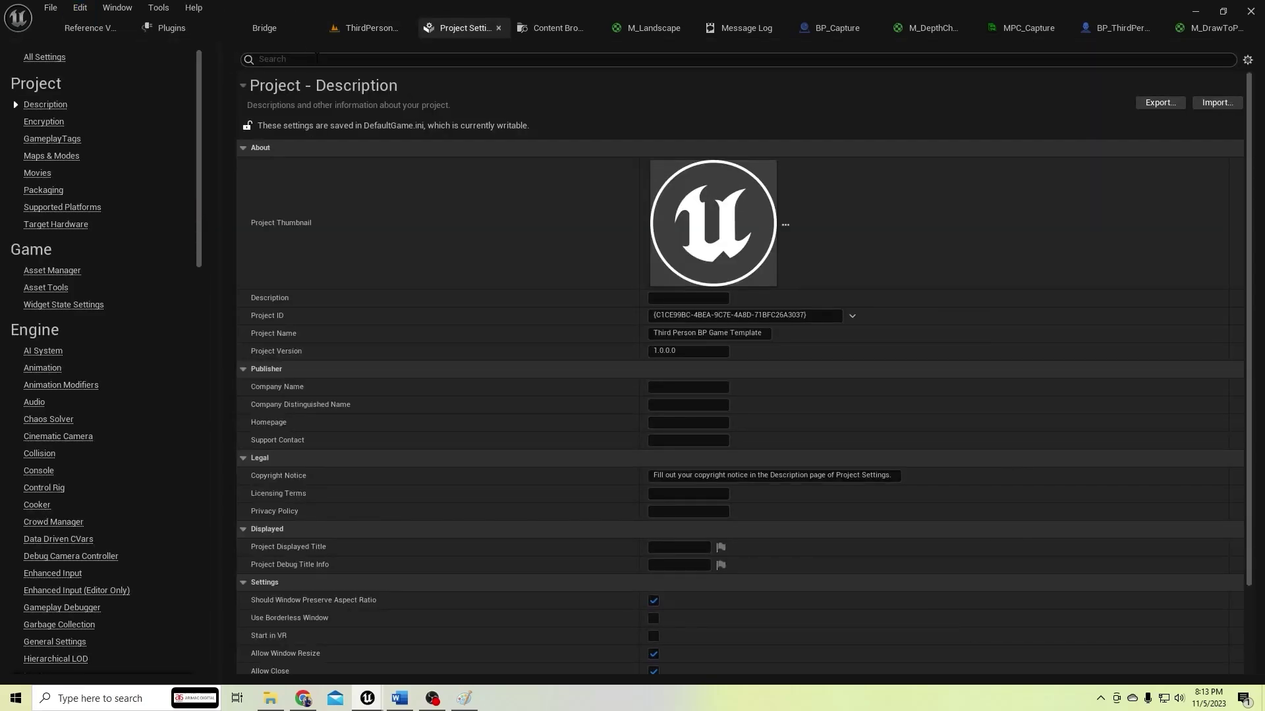
click(316, 58)
text(virtual texture)
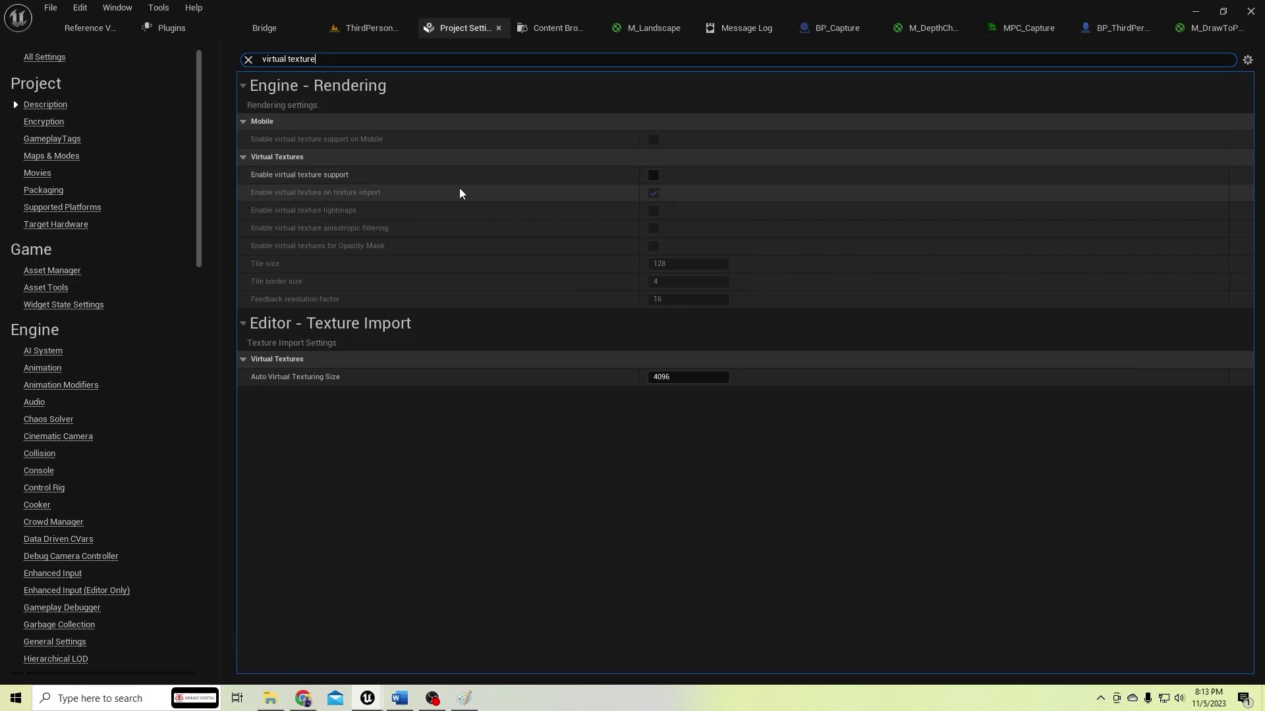
click(652, 176)
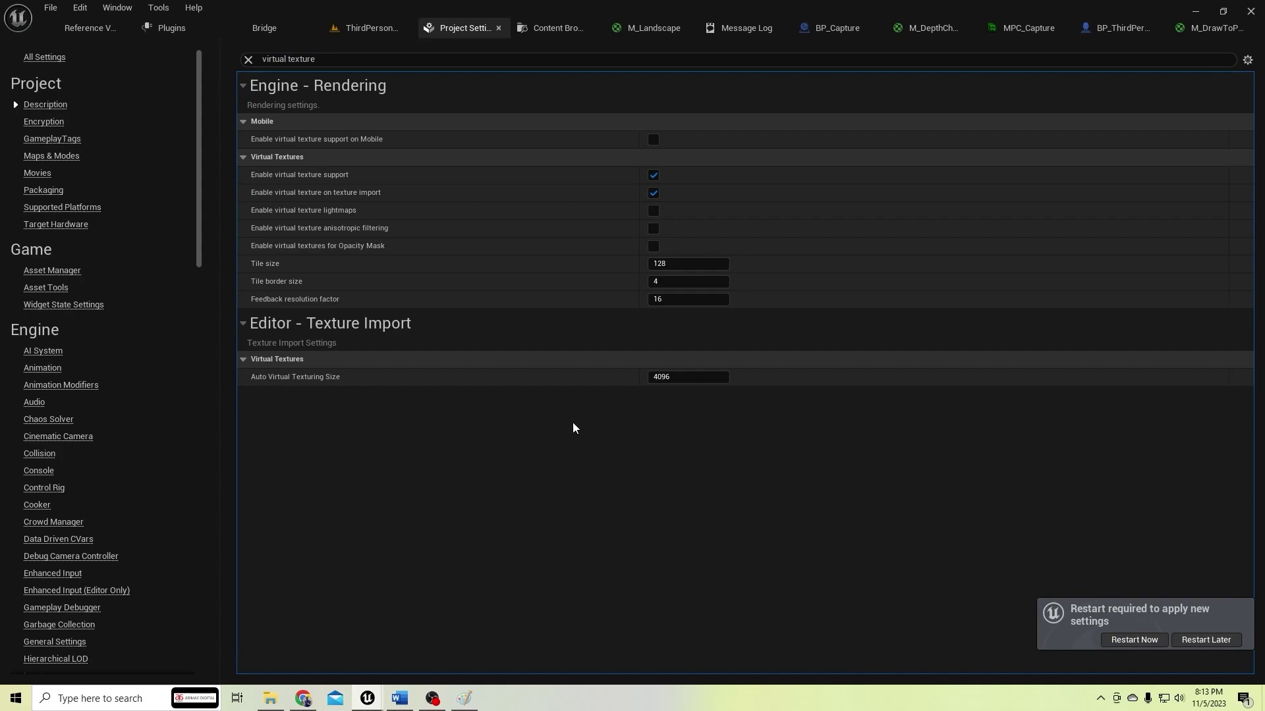
Enable the experimental Virtual Heightfield Mesh plugin and restart the editor
click(81, 9)
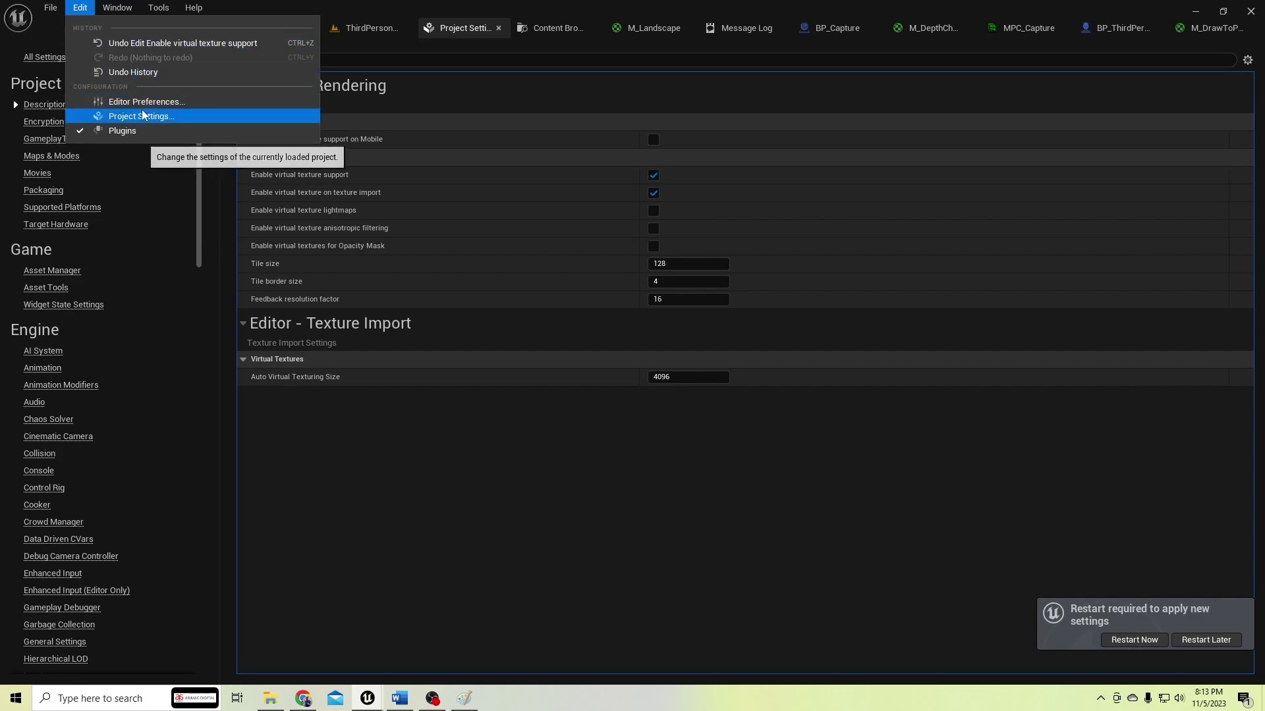
click(132, 130)
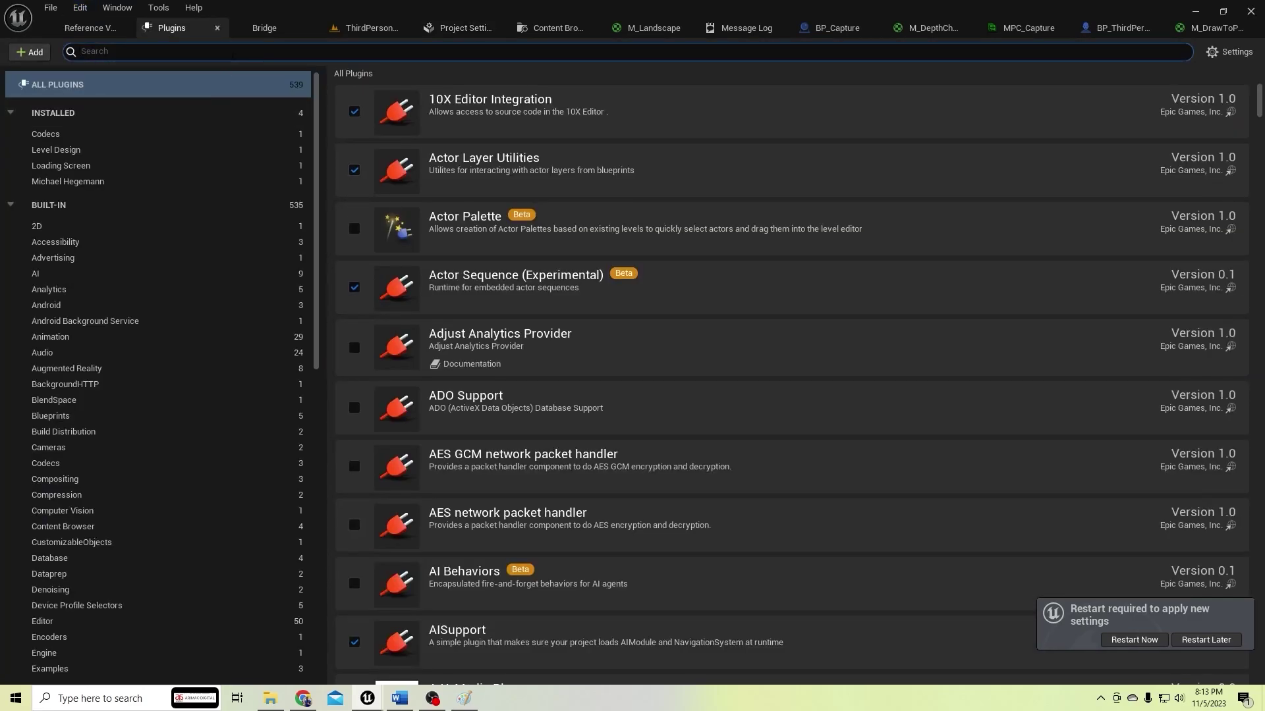
text(virtual hei)
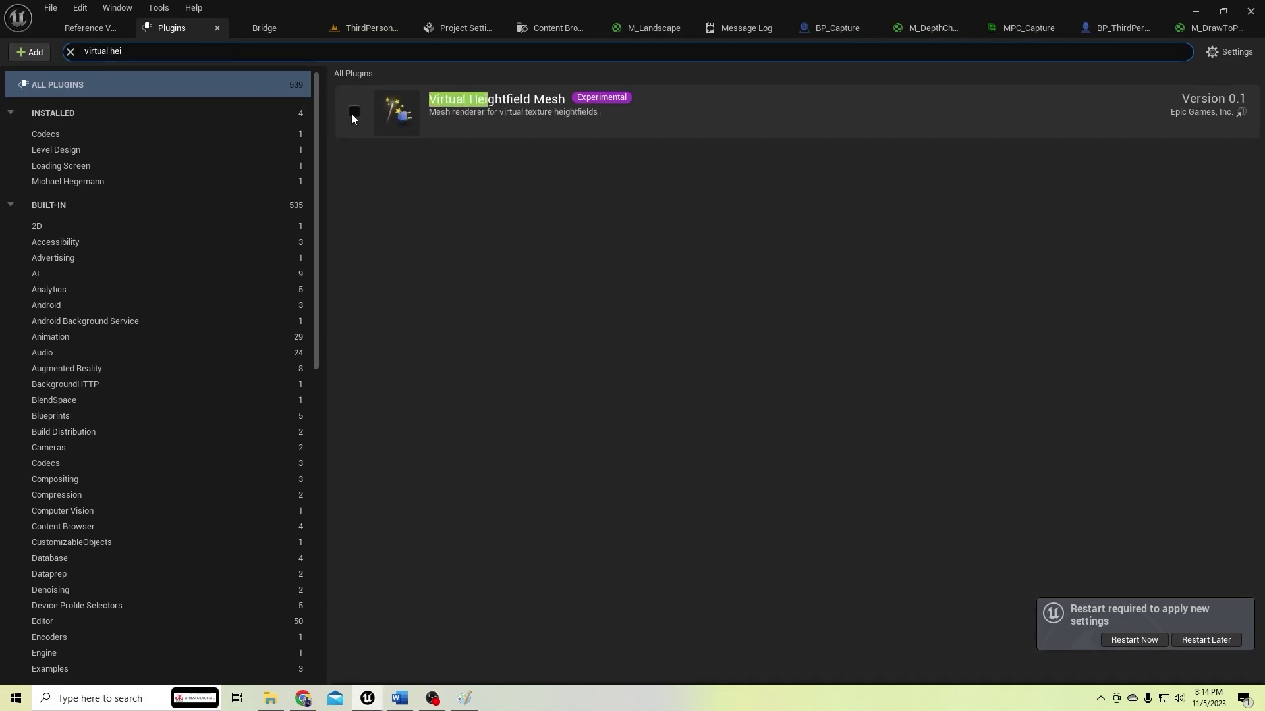
click(353, 115)
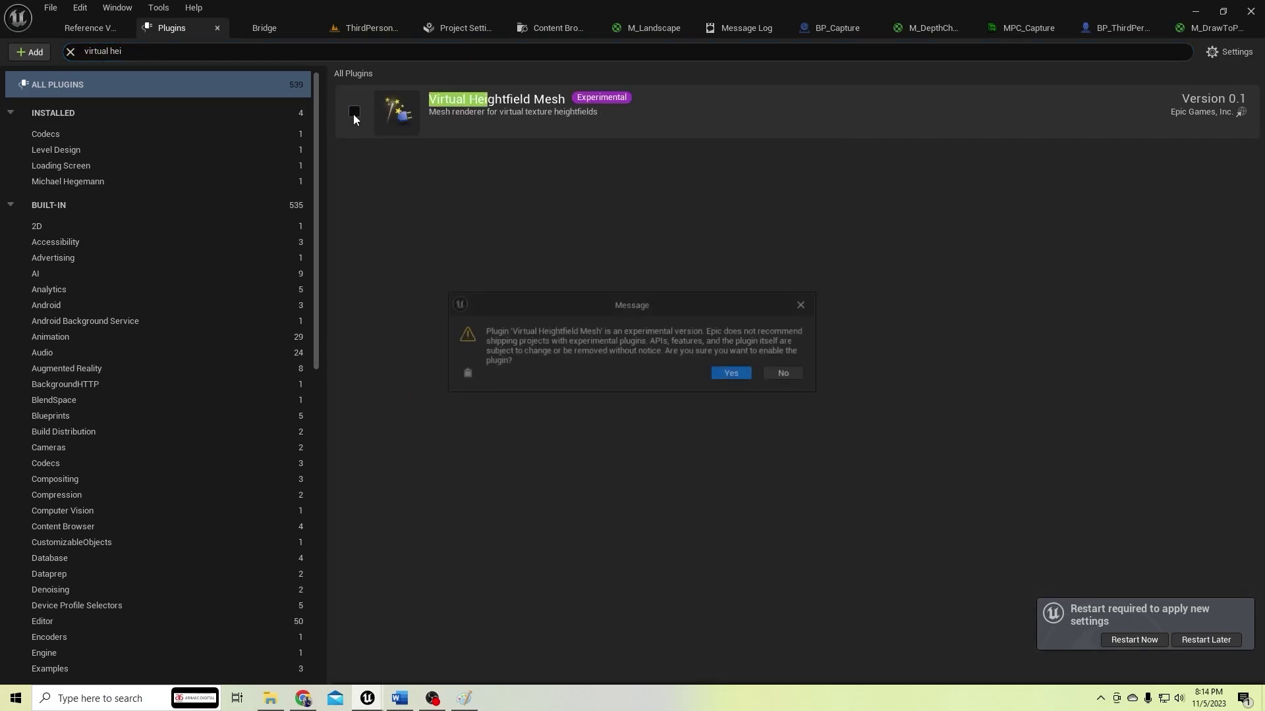
click(733, 374)
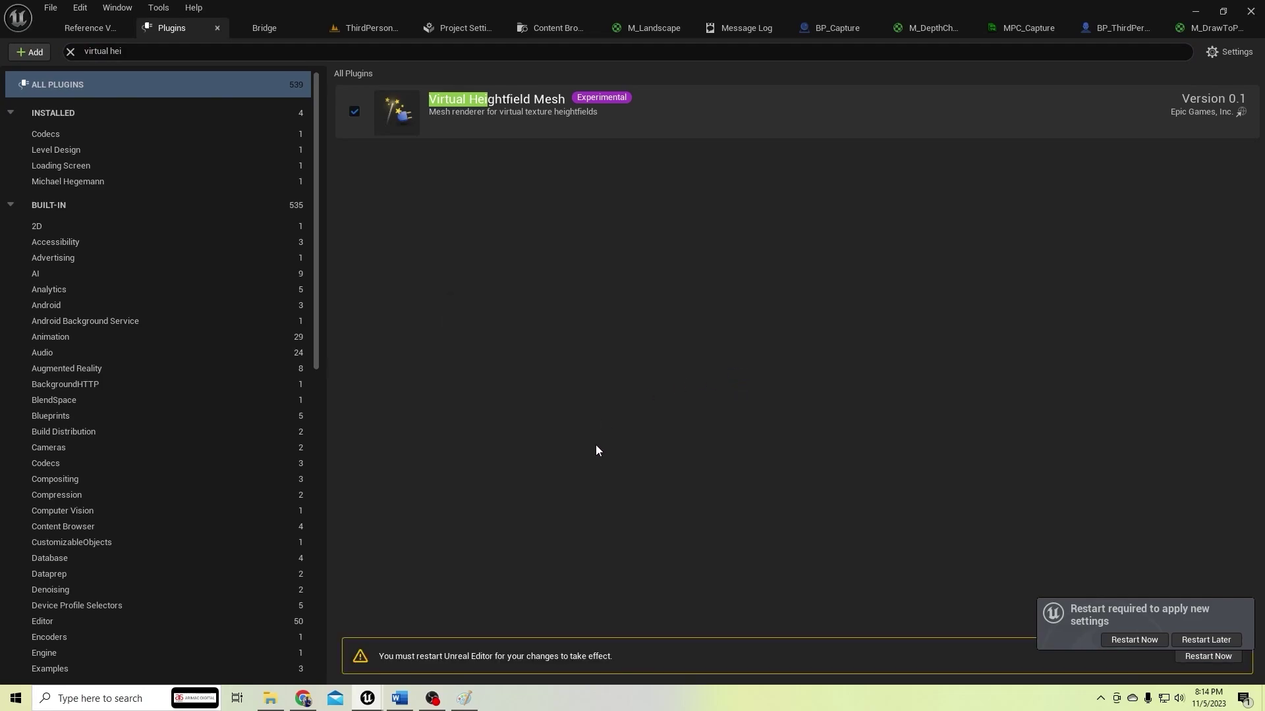
click(1197, 658)
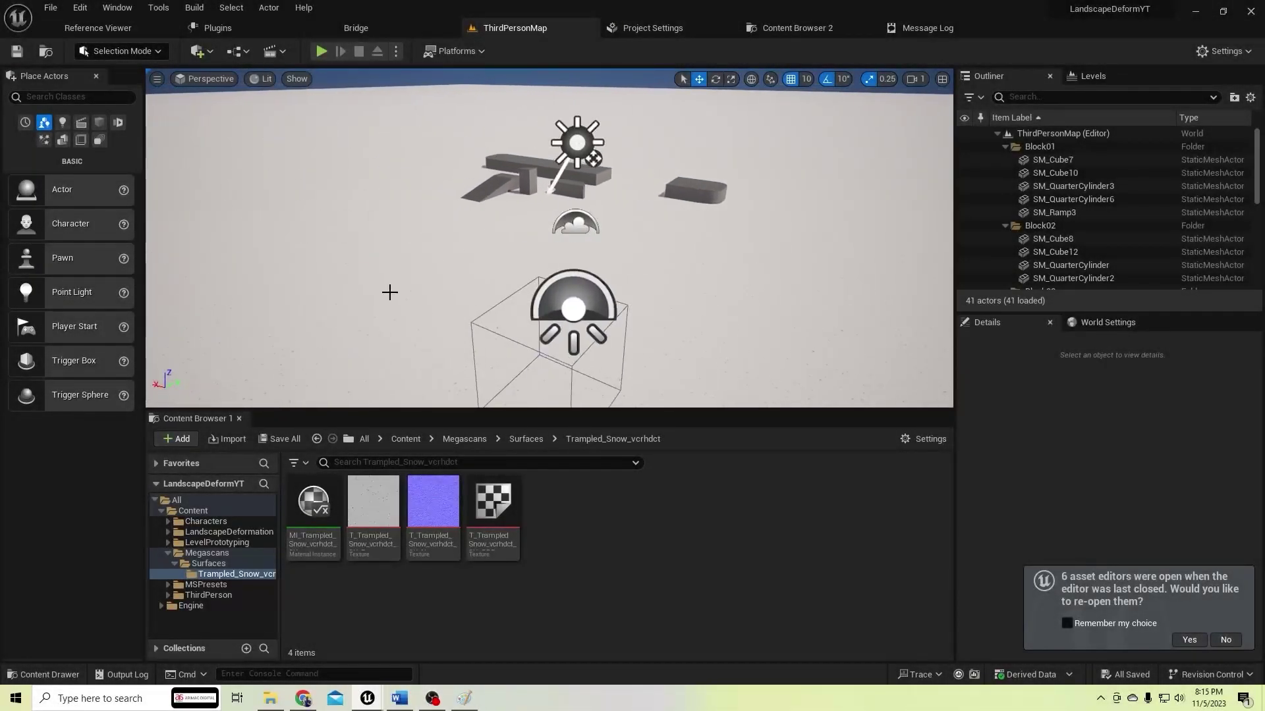
Sculpt hills into the snow landscape around the blocks in Landscape mode, undoing the last sculpt stroke
right_drag(390, 292, 286, 244)
click(121, 50)
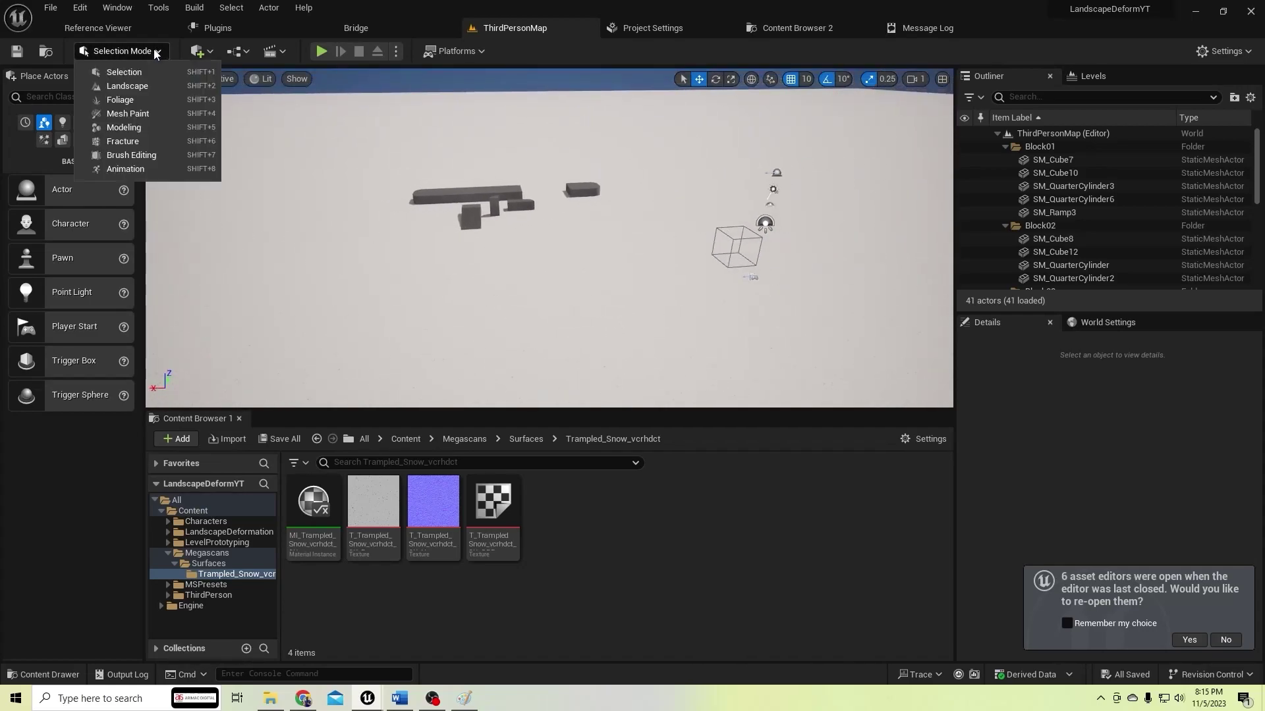
click(121, 86)
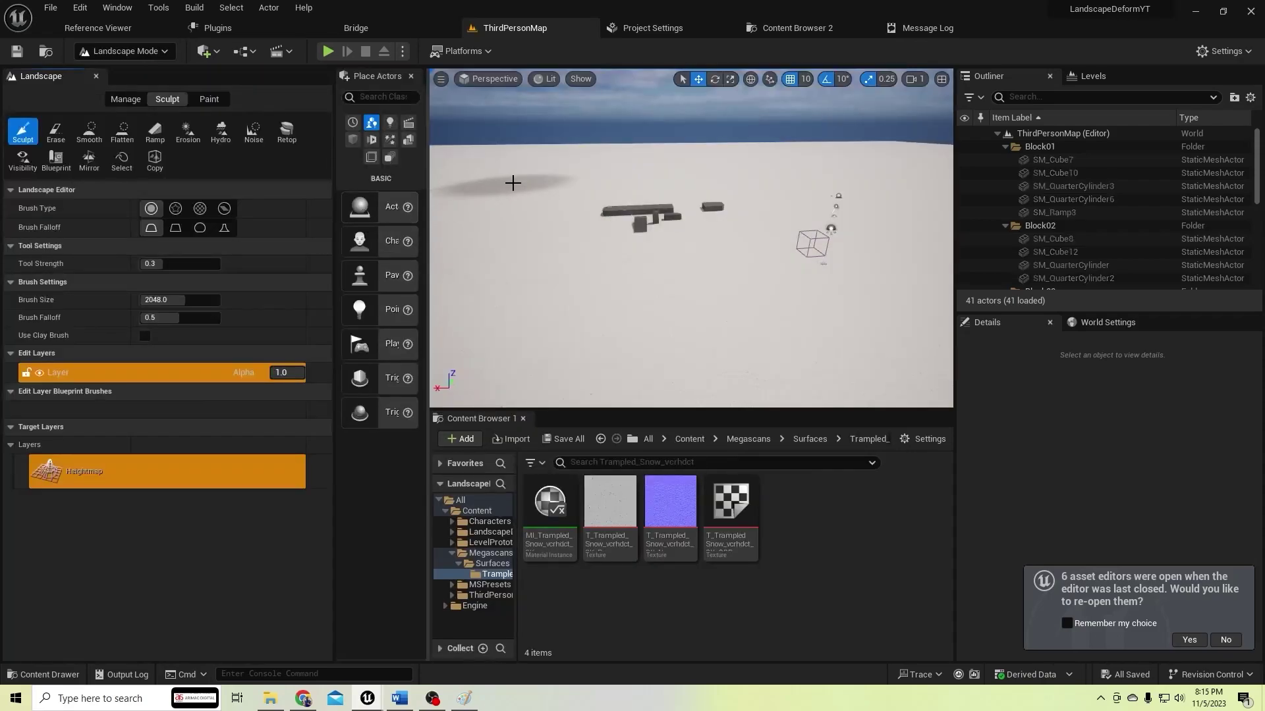
right_drag(512, 183, 461, 204)
mouse_move(534, 178)
mouse_down()
mouse_move(542, 158)
mouse_move(673, 112)
mouse_move(790, 119)
mouse_move(720, 149)
mouse_up()
right_drag(730, 141, 843, 129)
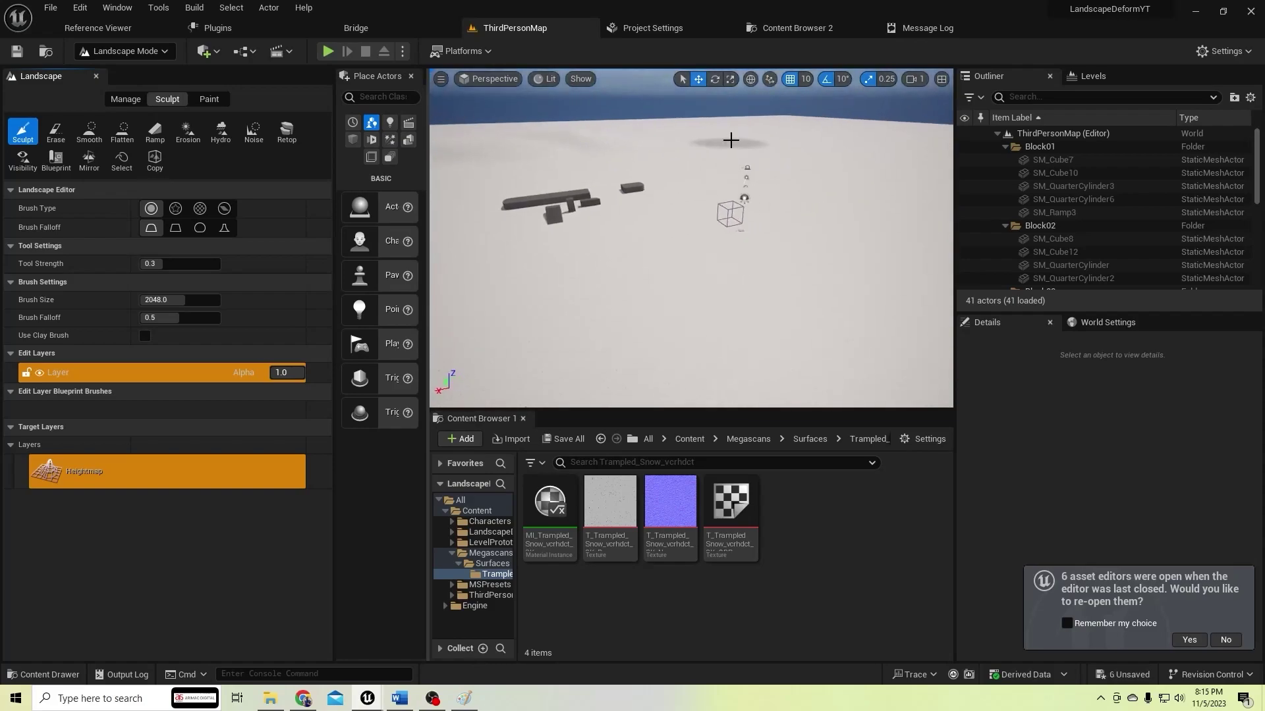
right_drag(678, 169, 567, 191)
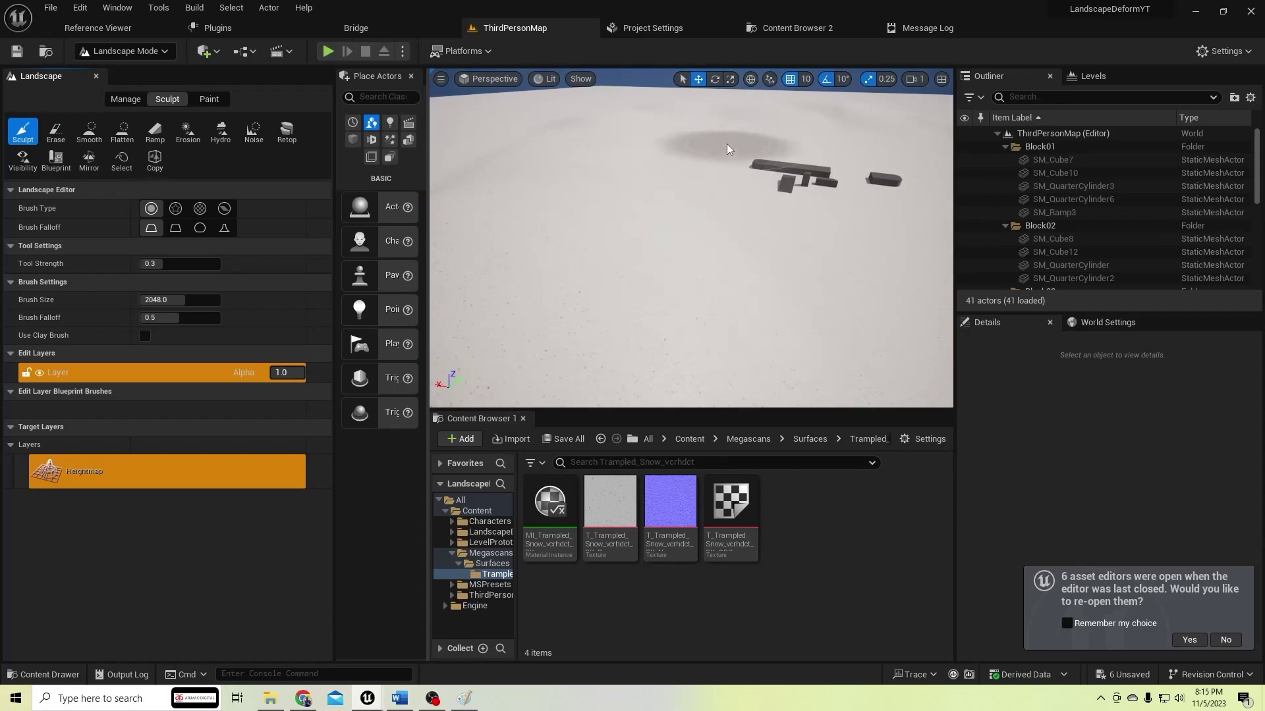
key(ctrl+z)
scroll(726, 155, down, 1)
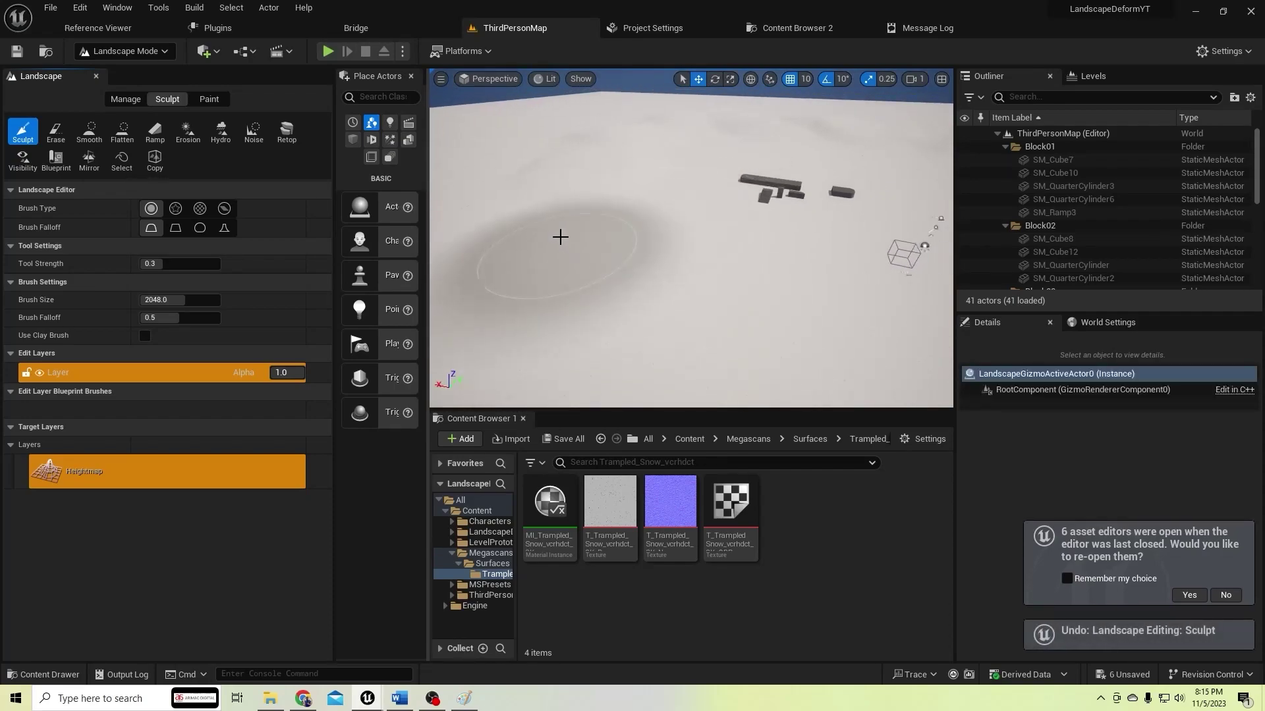
right_drag(670, 171, 670, 106)
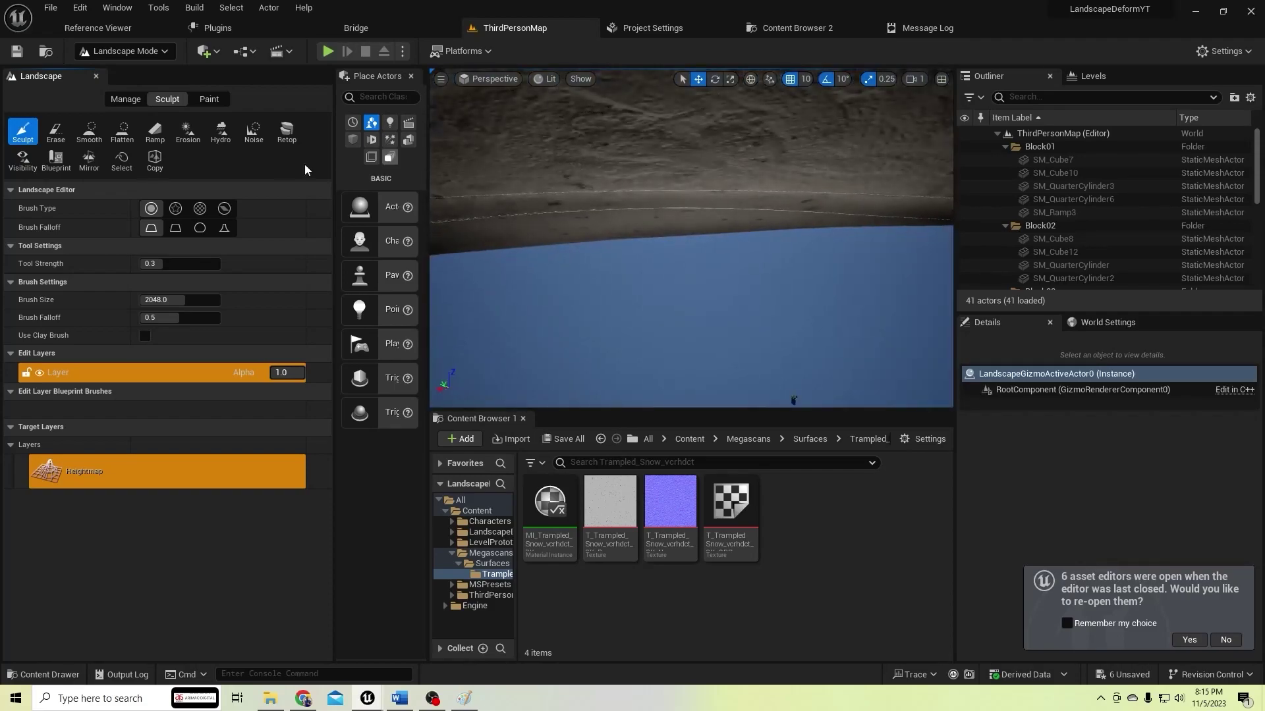
Return to Selection mode and look over the sculpted terrain near the blocks
click(141, 58)
click(128, 71)
mouse_move(544, 260)
right_down()
mouse_move(593, 263)
mouse_move(545, 260)
right_up()
scroll(553, 280, up, 3)
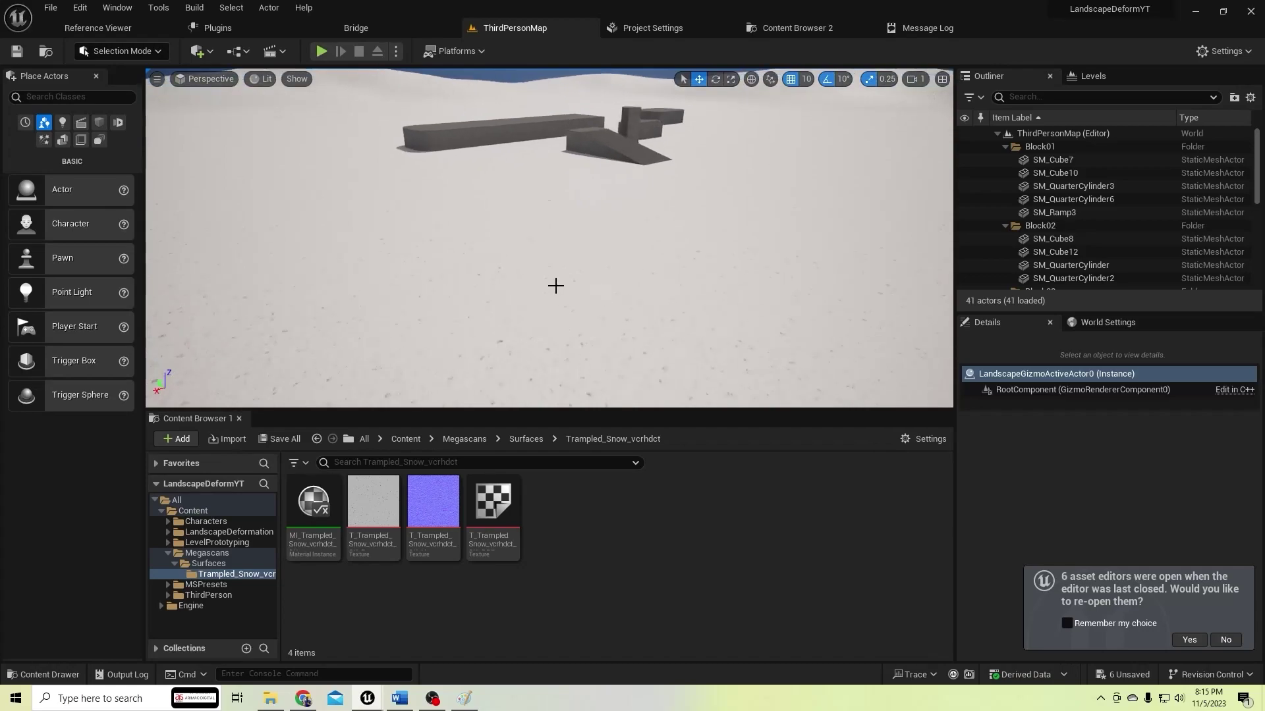
middle_drag(556, 286, 593, 263)
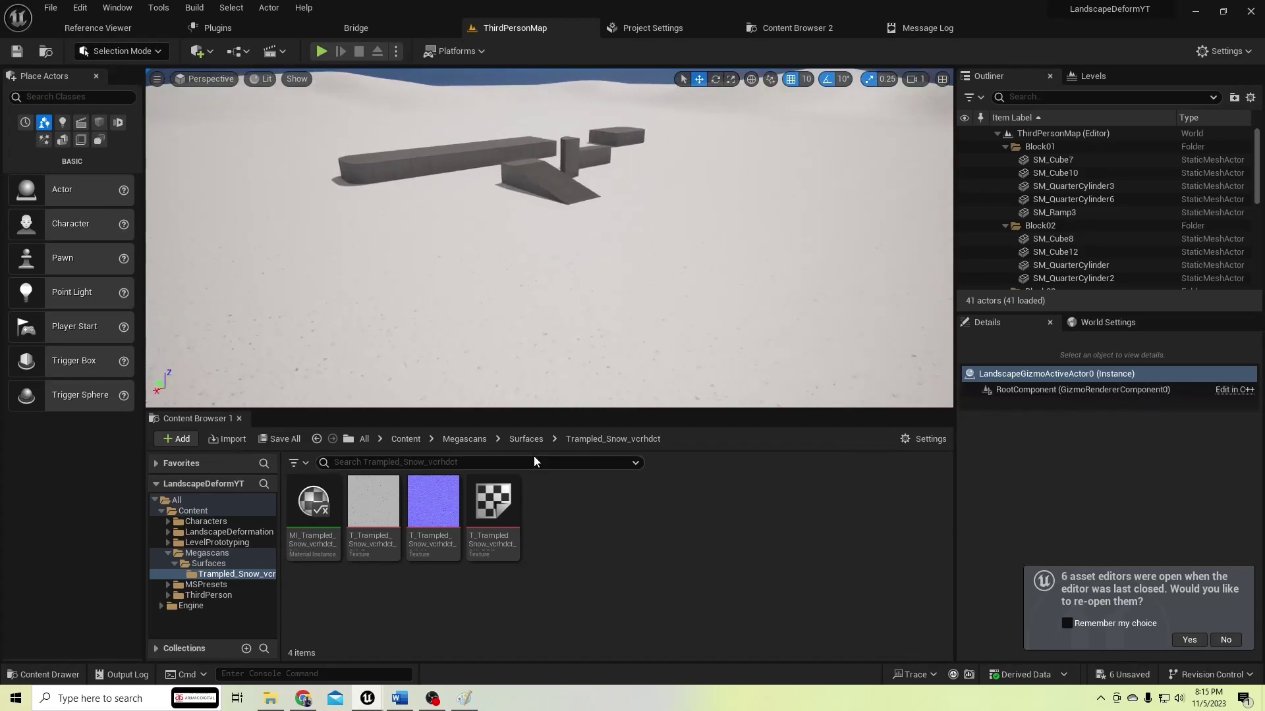
Create a Runtime Virtual Texture named RVT_Height in the LandscapeDeformation/Textures folder
click(395, 439)
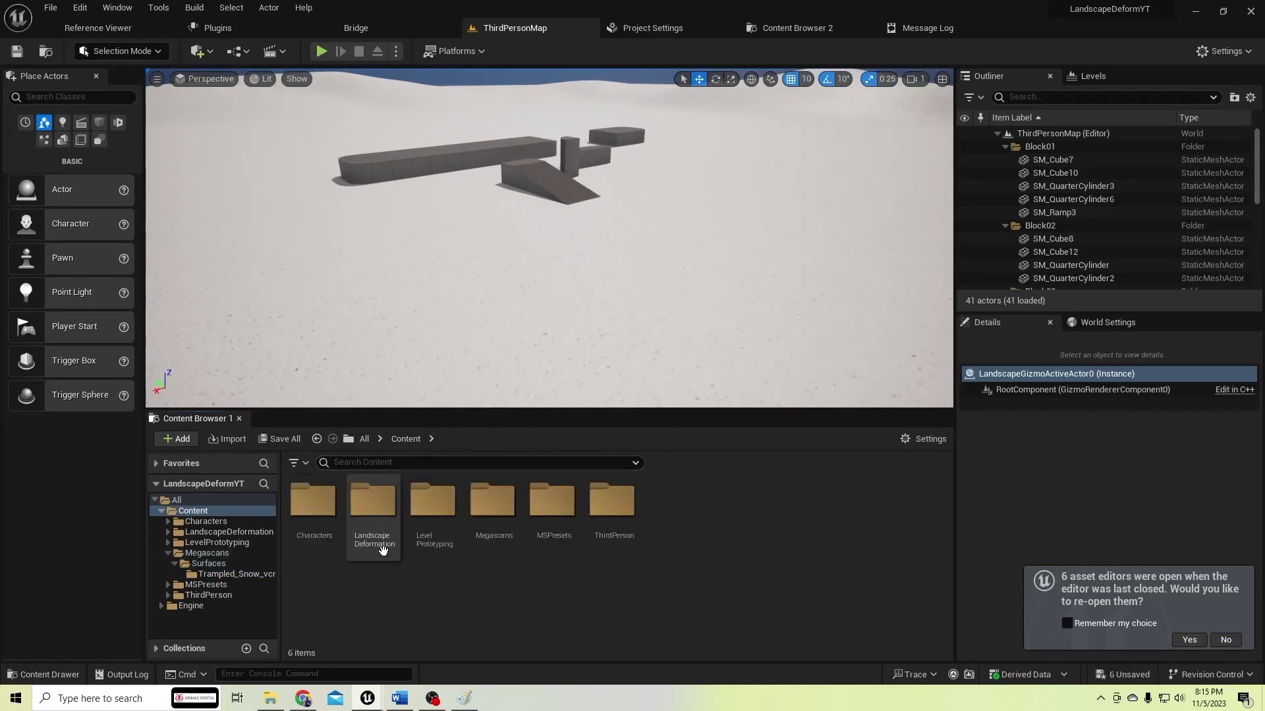
double_click(369, 517)
double_click(438, 547)
right_click(466, 517)
mouse_move(610, 390)
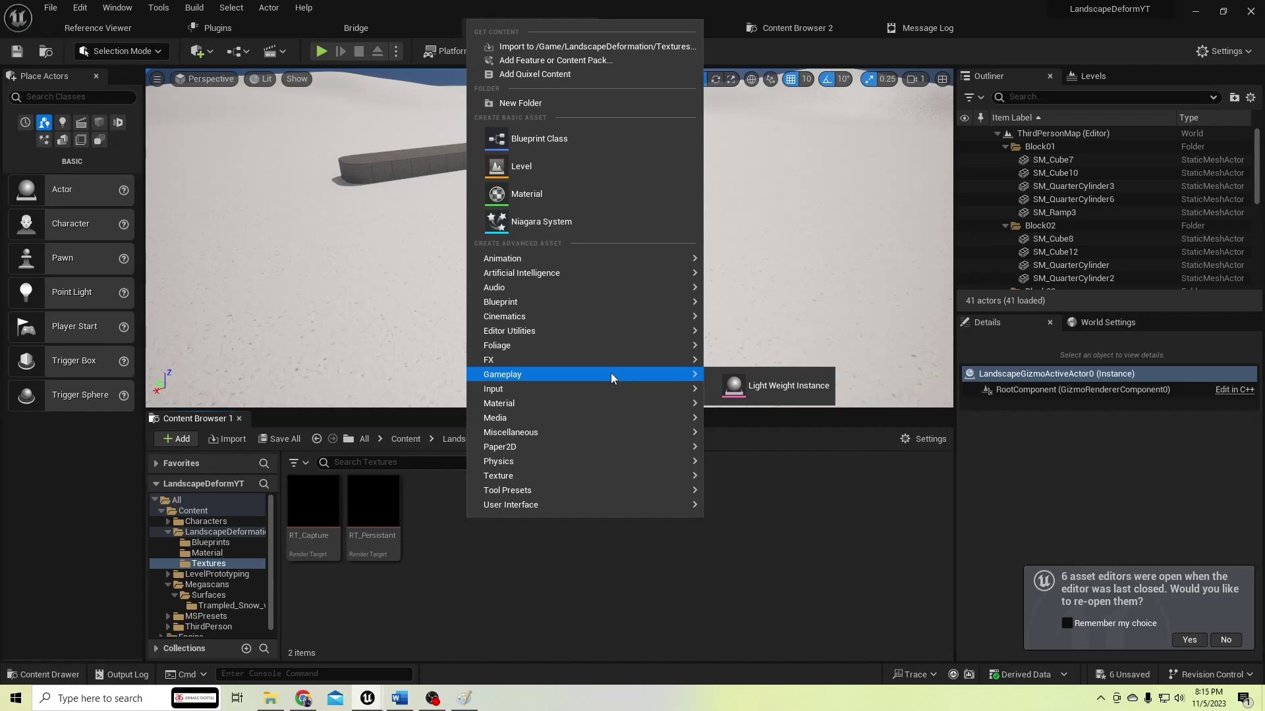
mouse_move(546, 420)
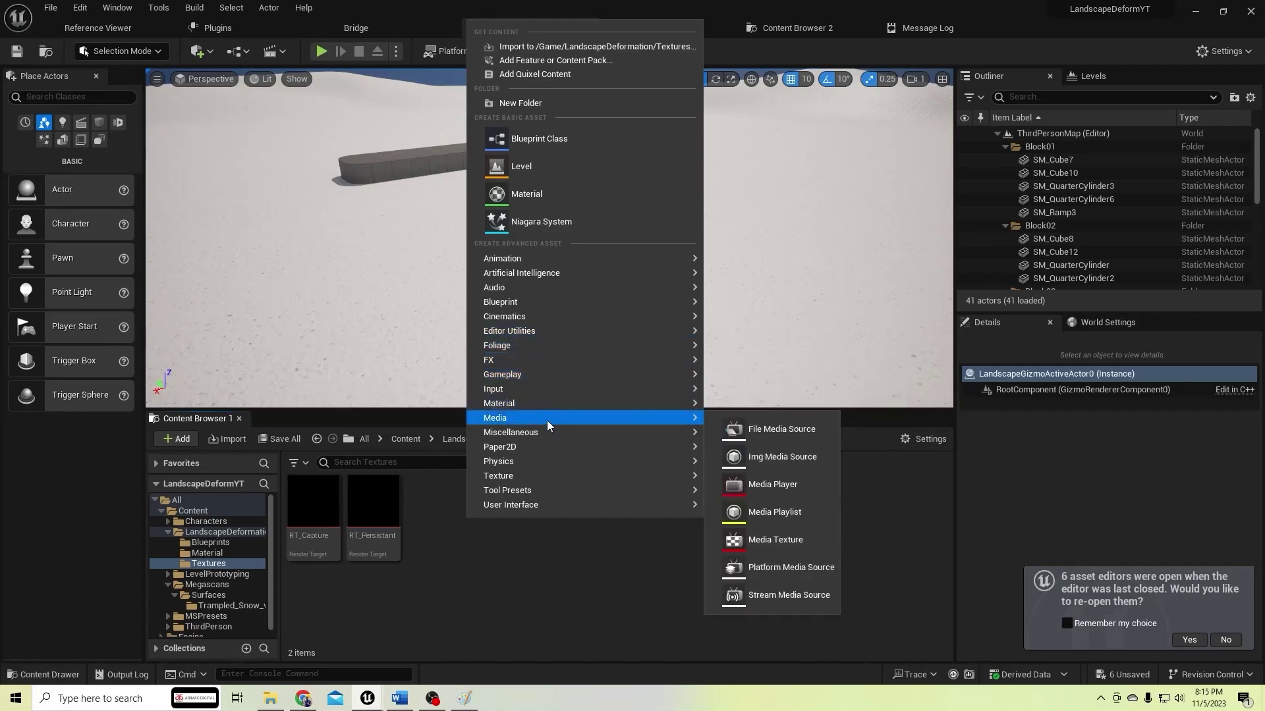
click(772, 555)
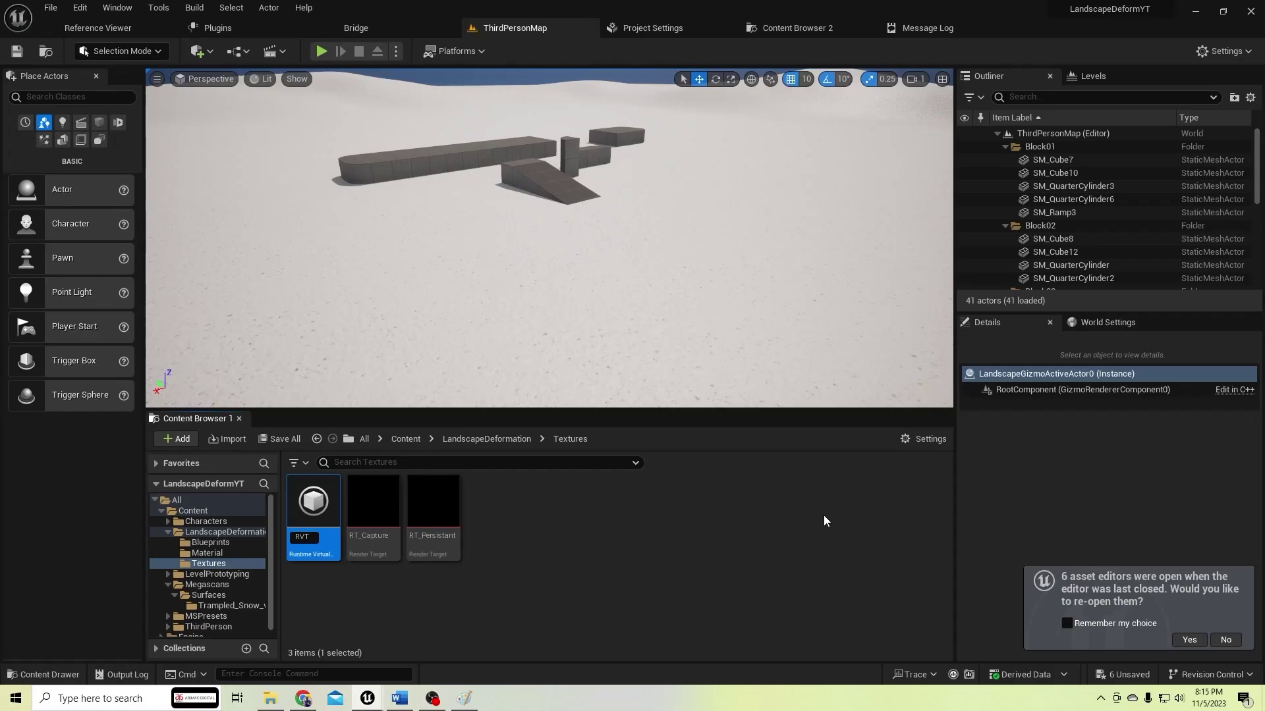
text(RVT_Height)
key(Return)
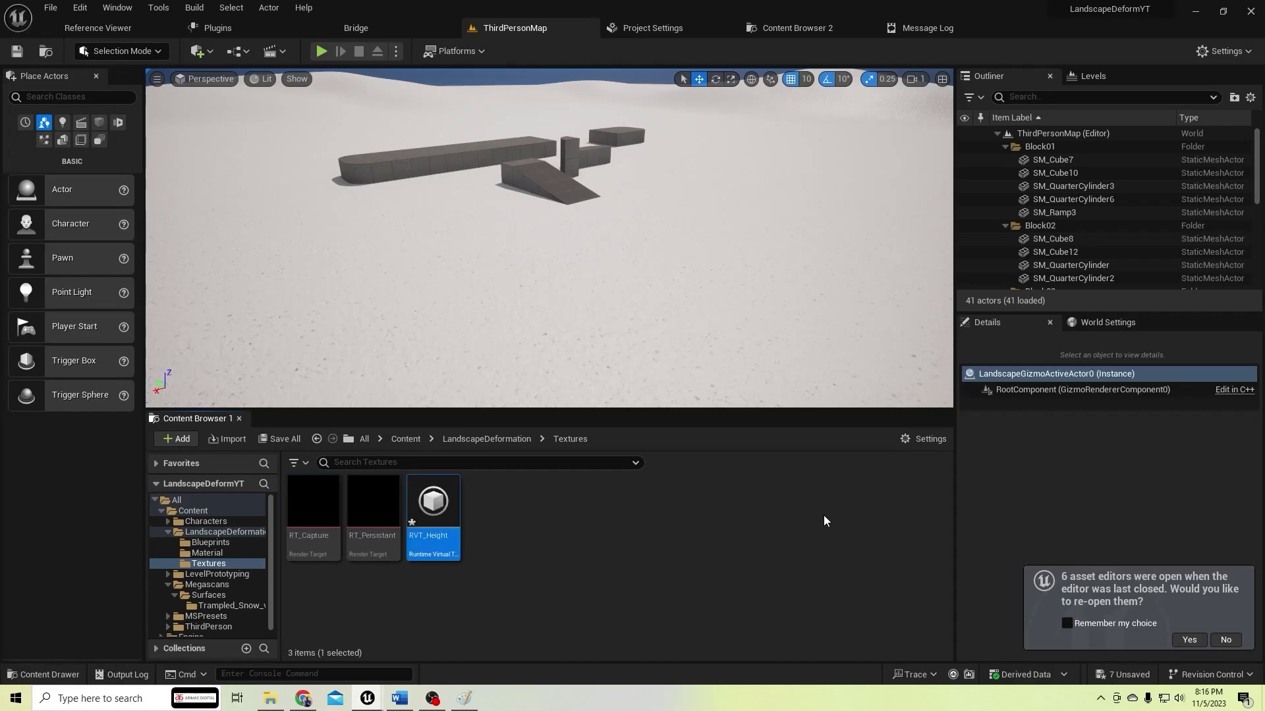
Duplicate the RVT_Height runtime virtual texture and name the copy RVT_Material
key(ctrl+d)
text(RVT_Hei)
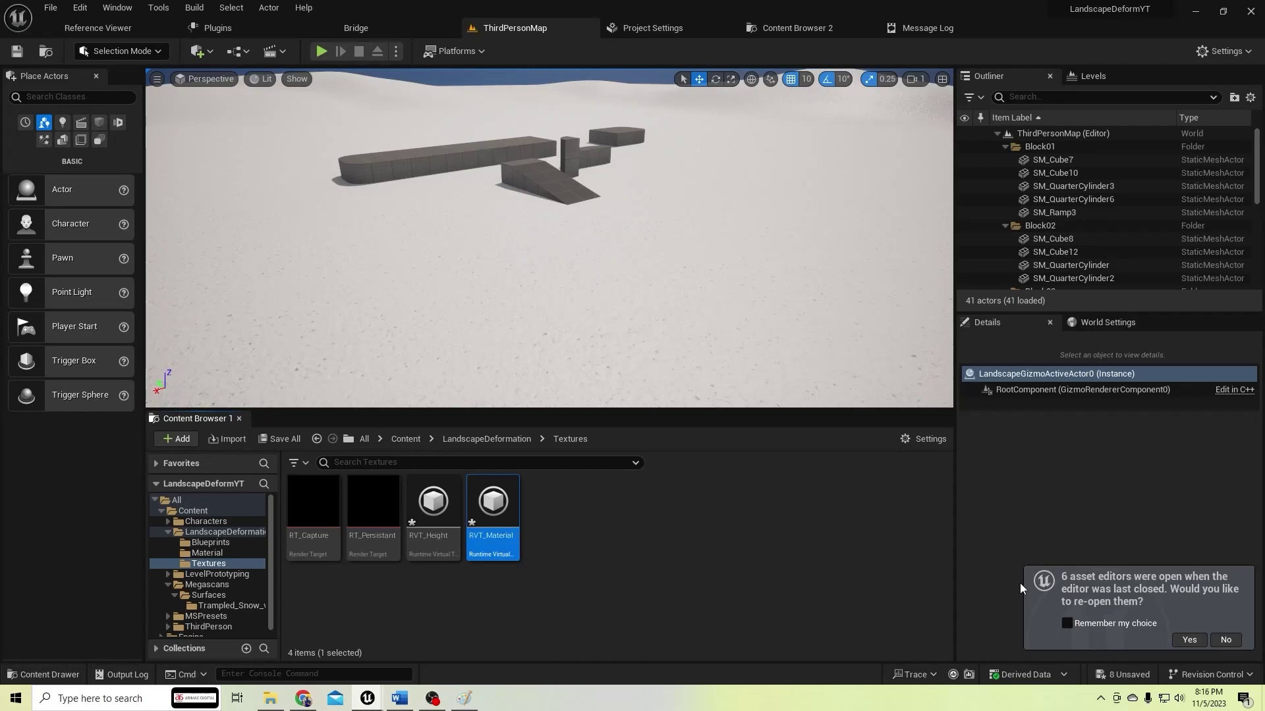
Set the virtual texture content of RVT_Height to World Height, save the asset and return to ThirdPersonMap
click(430, 513)
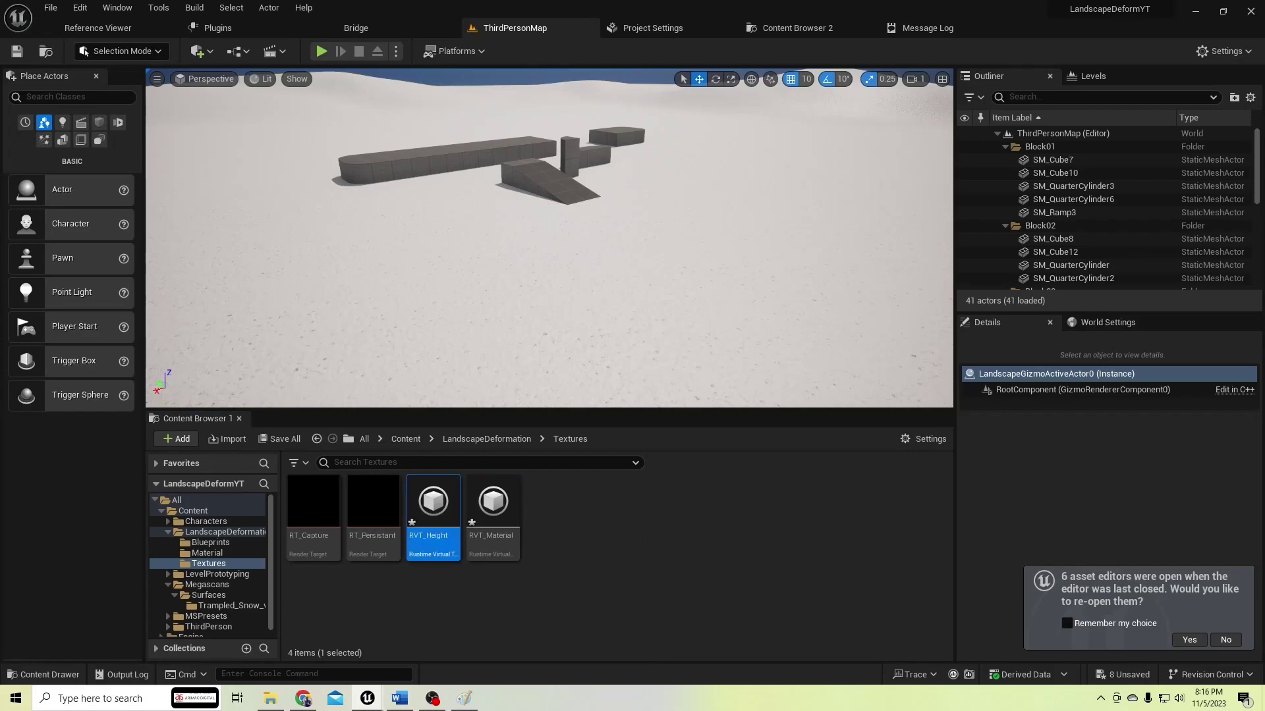
drag(0, 197, 875, 41)
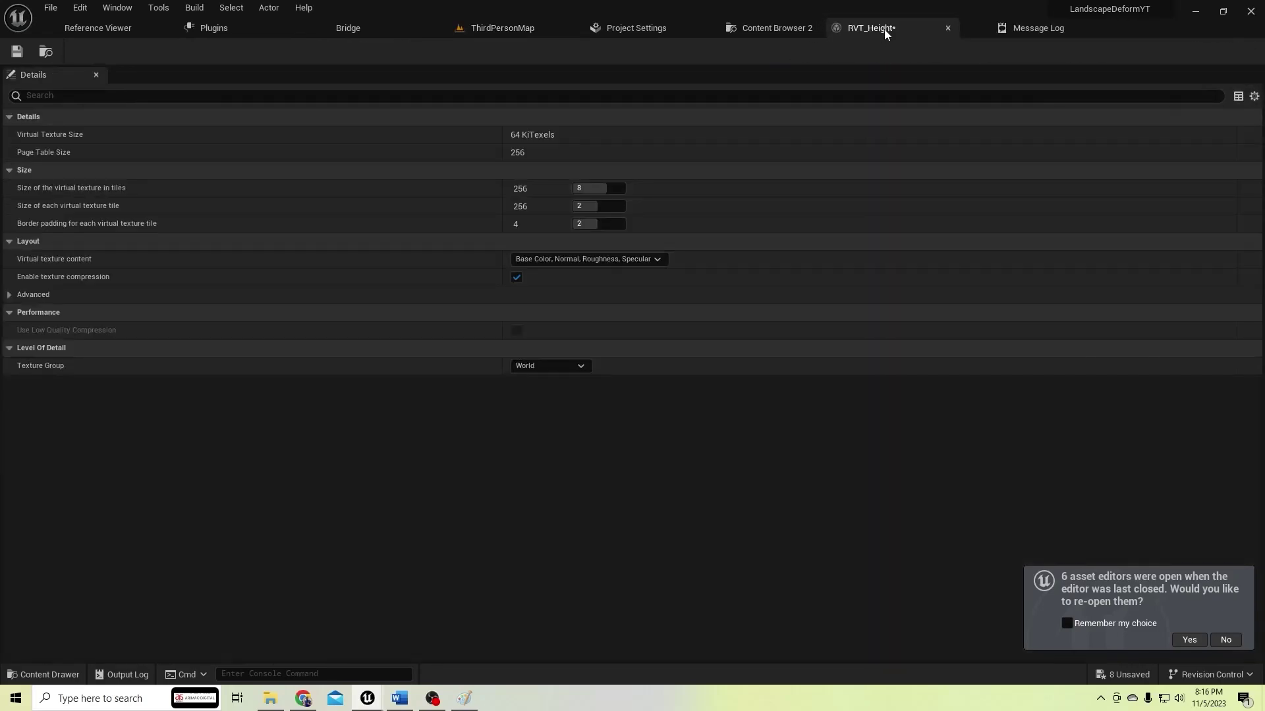
click(580, 259)
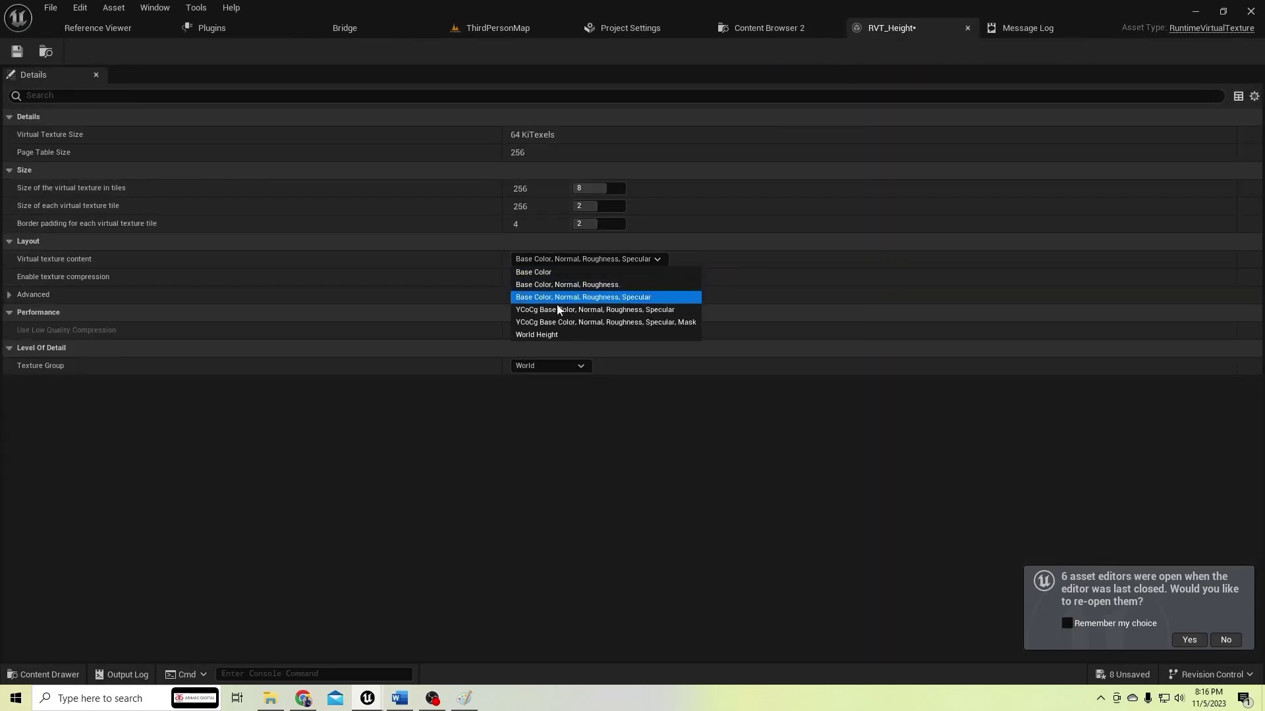
click(557, 336)
click(17, 47)
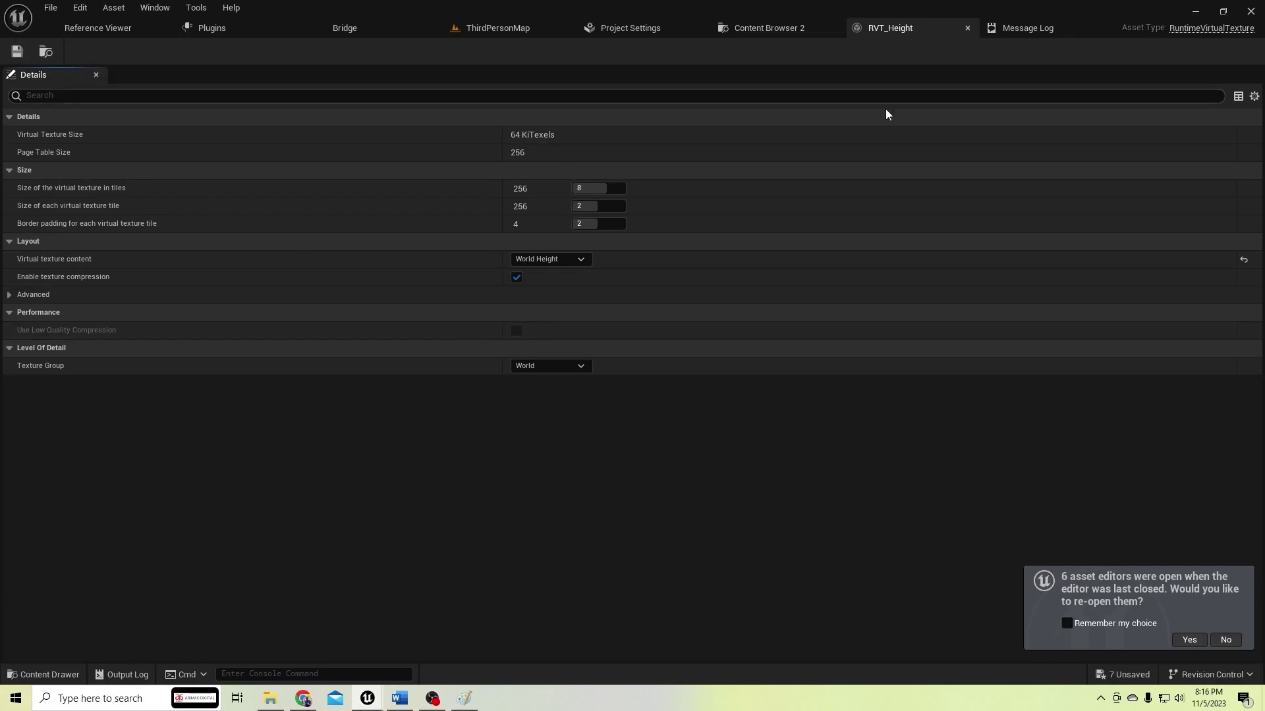
click(967, 28)
click(510, 29)
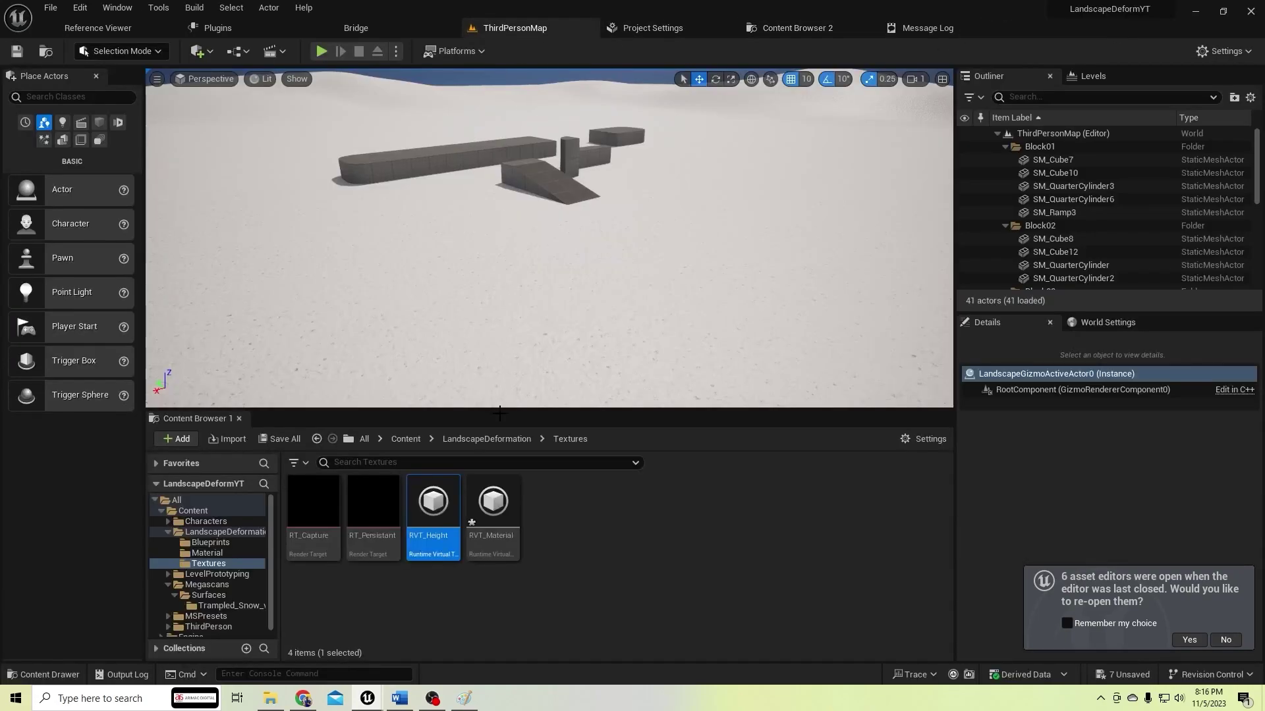
Save all unsaved content and decline reopening the previously open asset editors
click(224, 440)
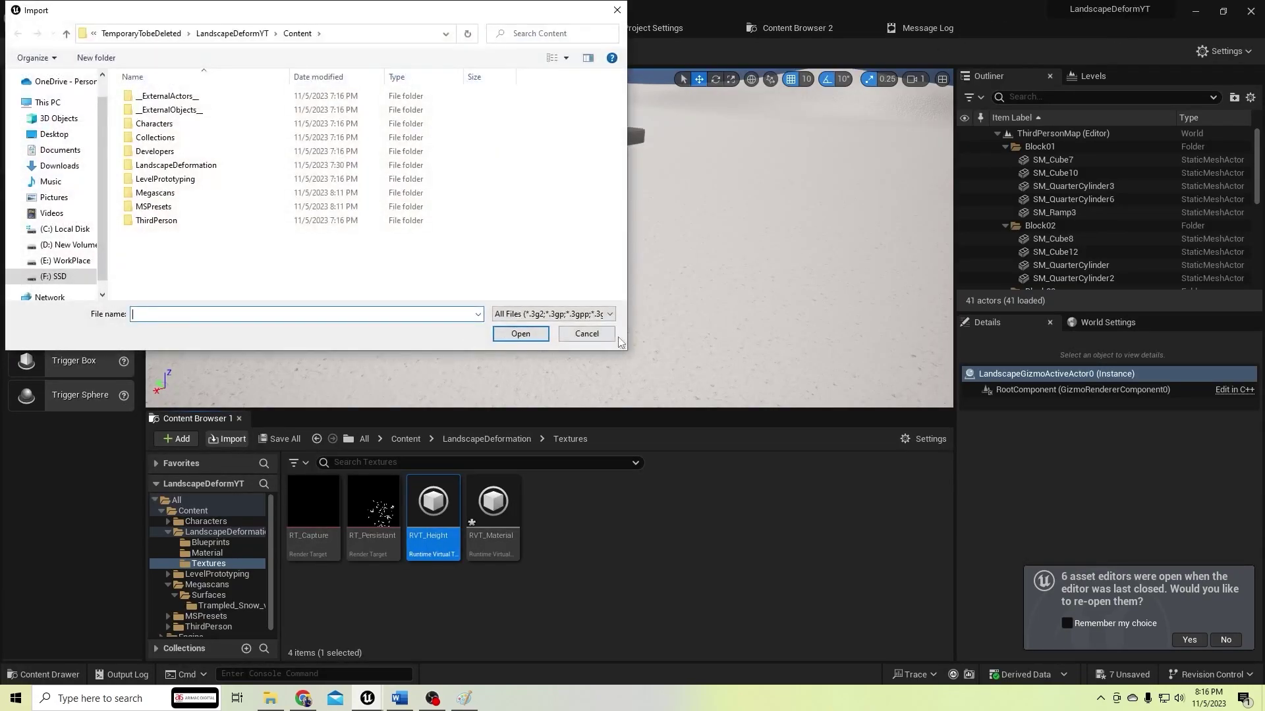
click(601, 337)
click(297, 439)
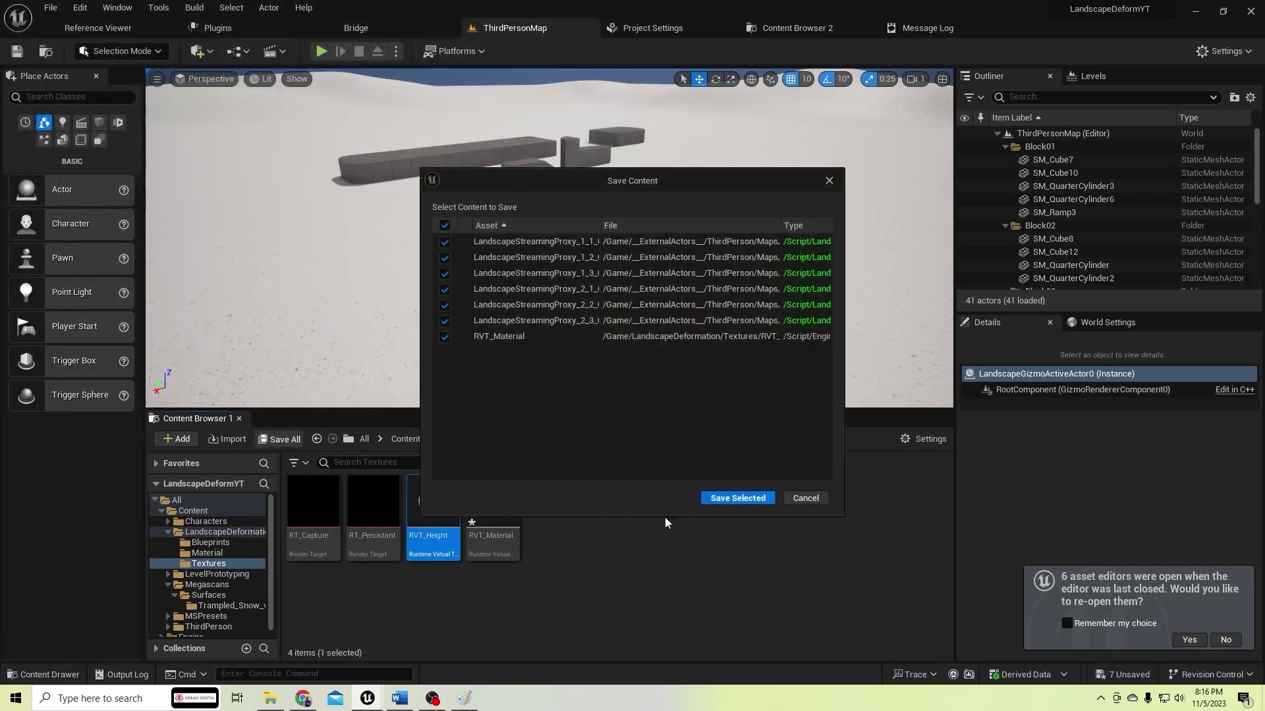
click(733, 500)
click(1217, 642)
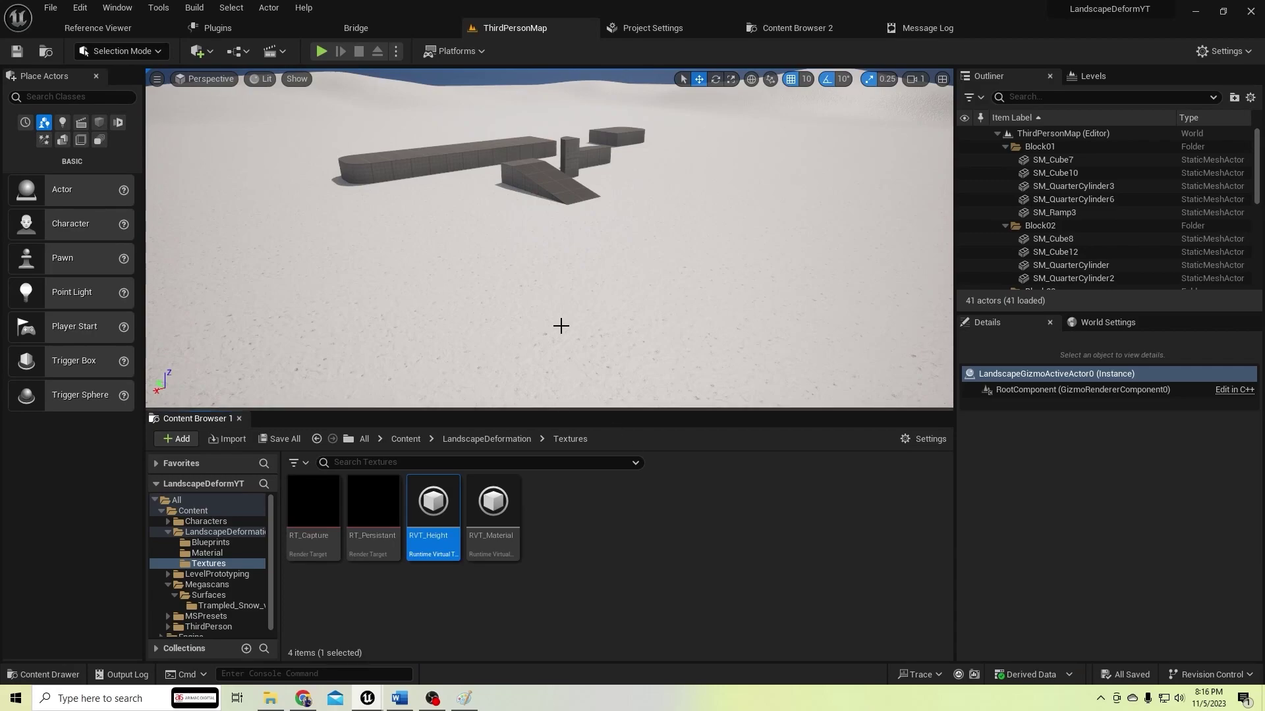
Select the parent Landscape actor and open its assigned M_Landscape material for editing
scroll(560, 326, down, 2)
scroll(562, 326, up, 1)
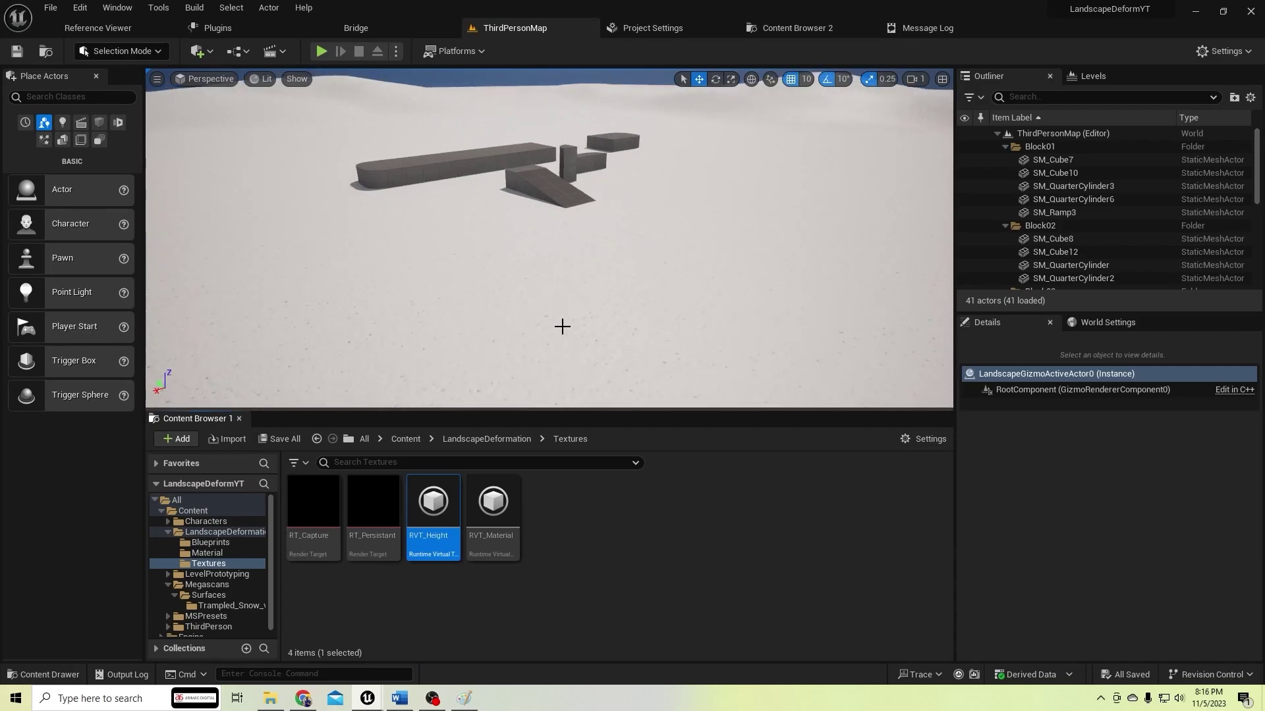
click(569, 313)
scroll(1040, 257, up, 3)
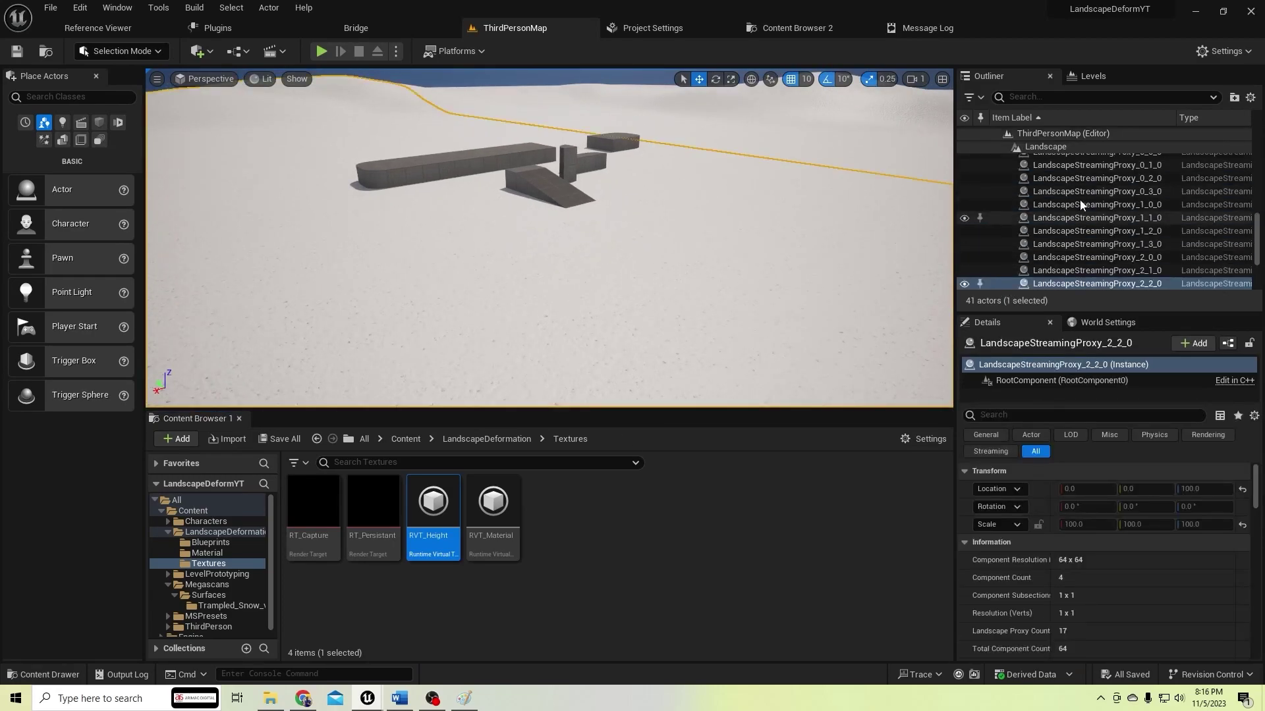
click(1059, 224)
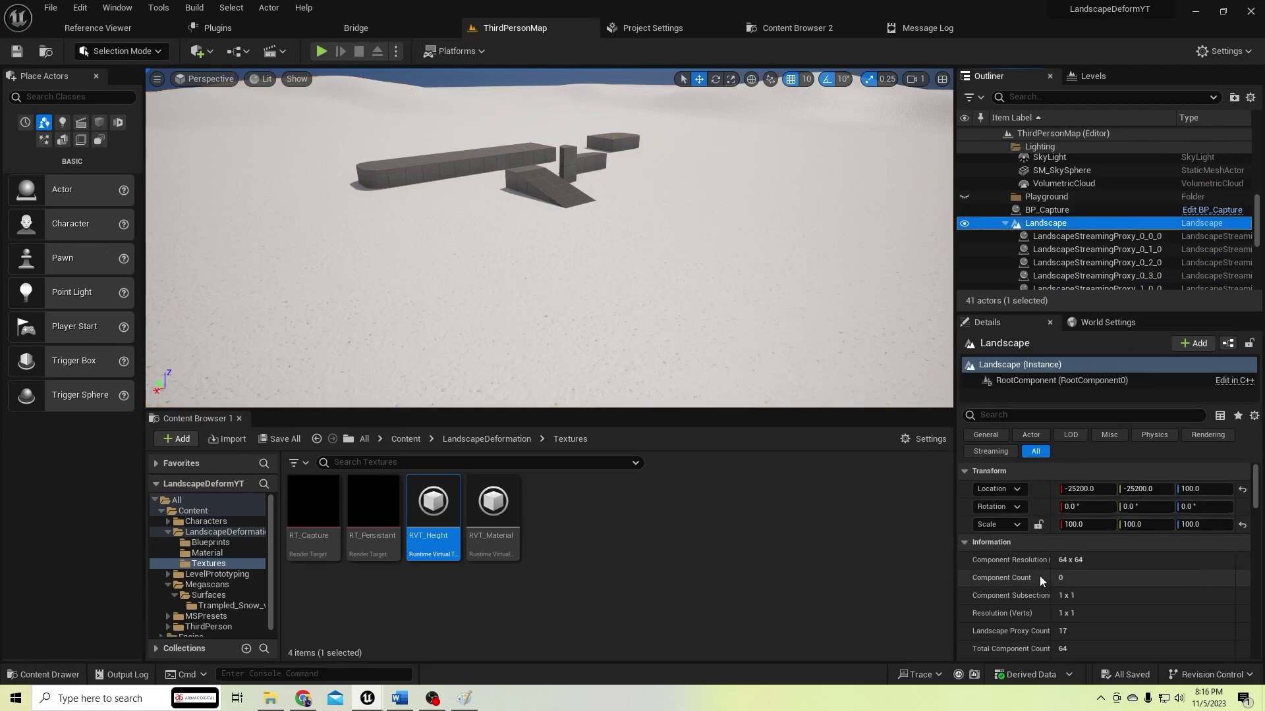
scroll(1039, 571, down, 5)
double_click(1086, 562)
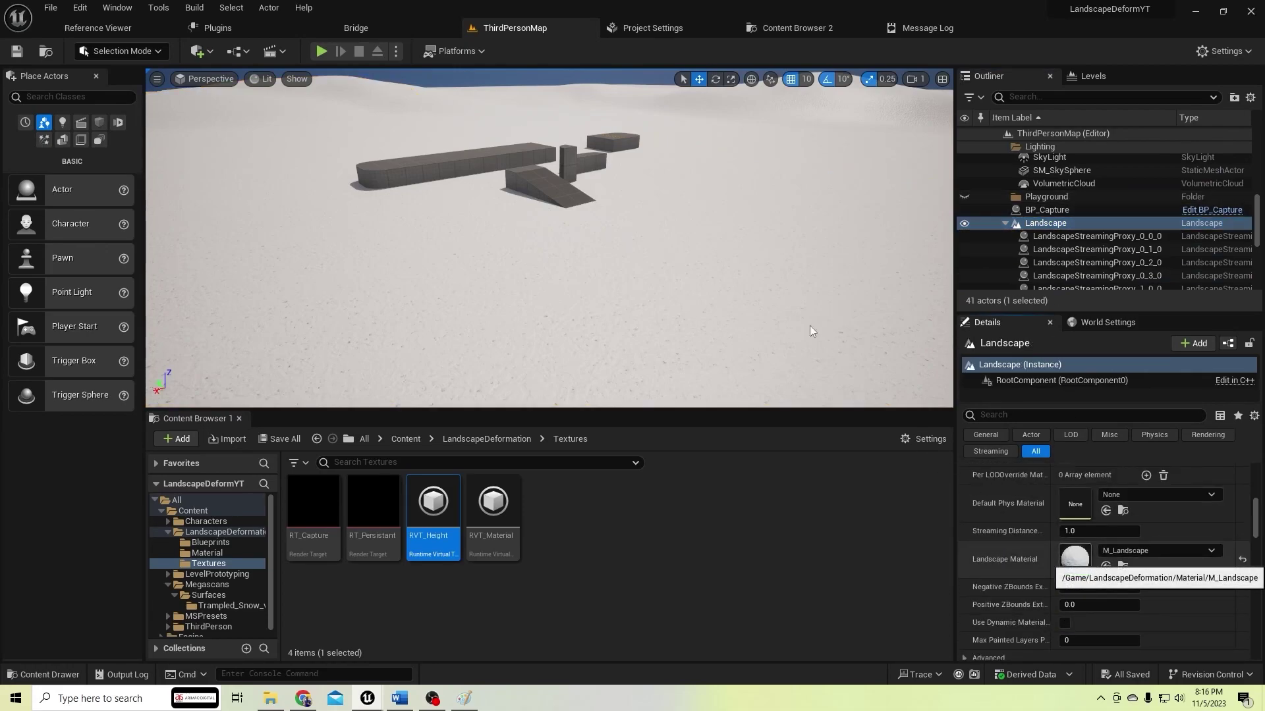
Add a RuntimeVirtualTextureOutput node below the M_Landscape result node in the material graph
scroll(685, 285, down, 4)
right_drag(846, 277, 757, 277)
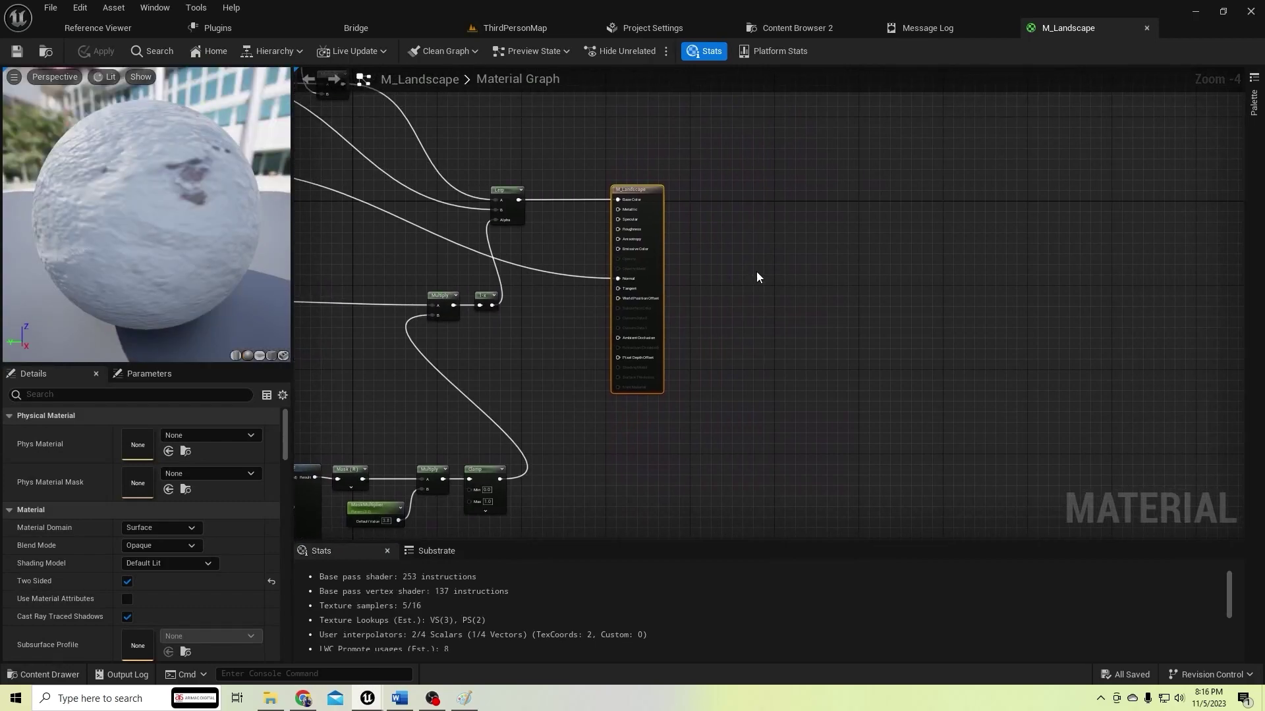
right_click(690, 413)
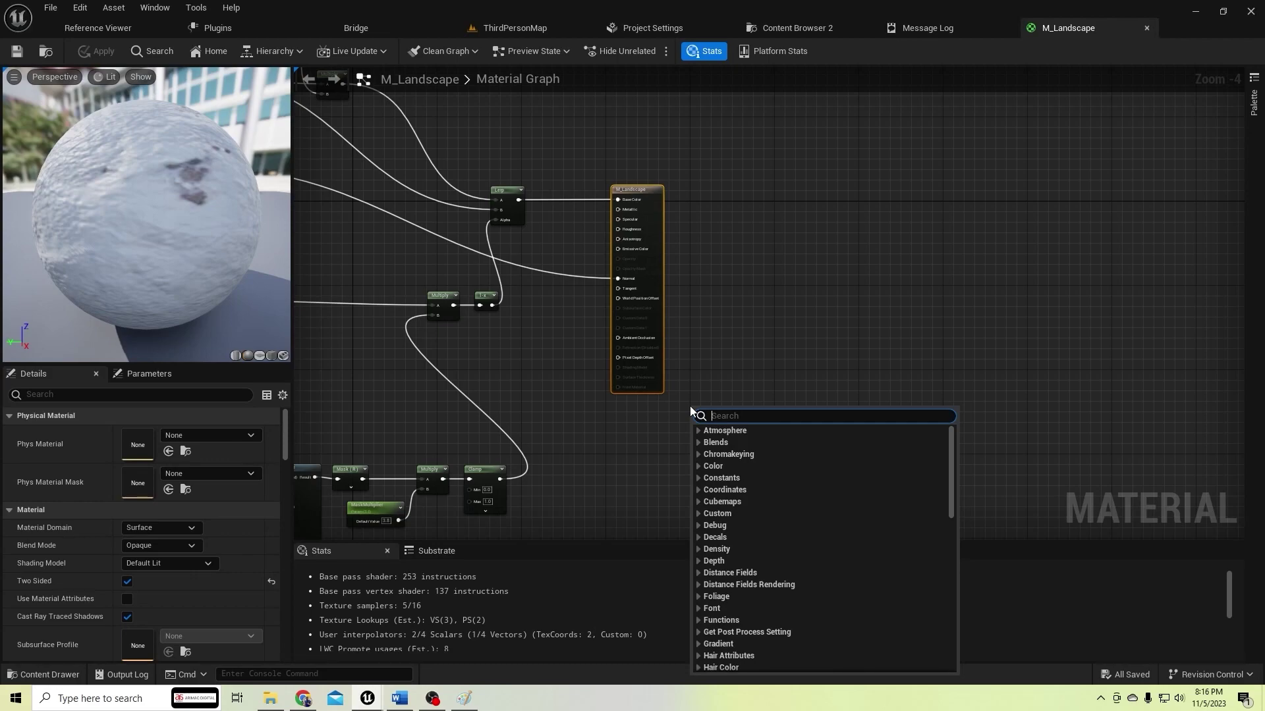
text(virtual texture)
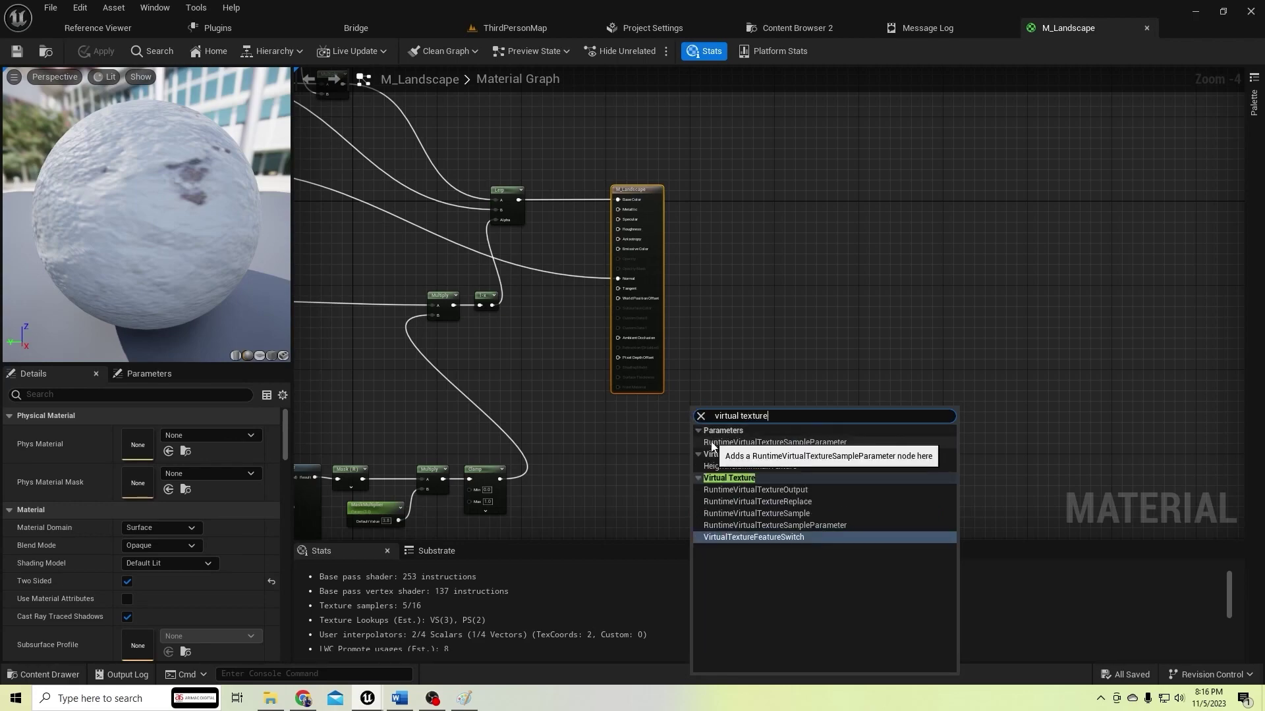
click(784, 491)
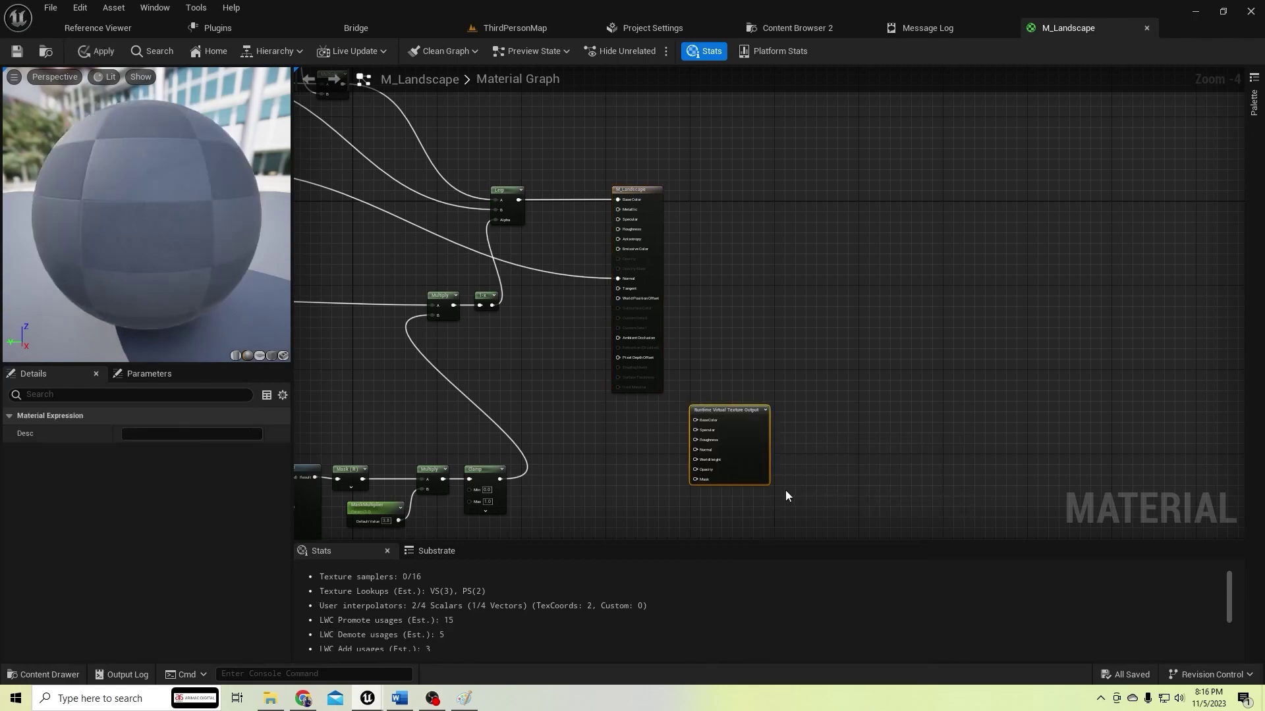
Enable Use Material Attributes for M_Landscape and move its result node farther from the Lerp node
scroll(785, 490, up, 3)
scroll(752, 396, down, 3)
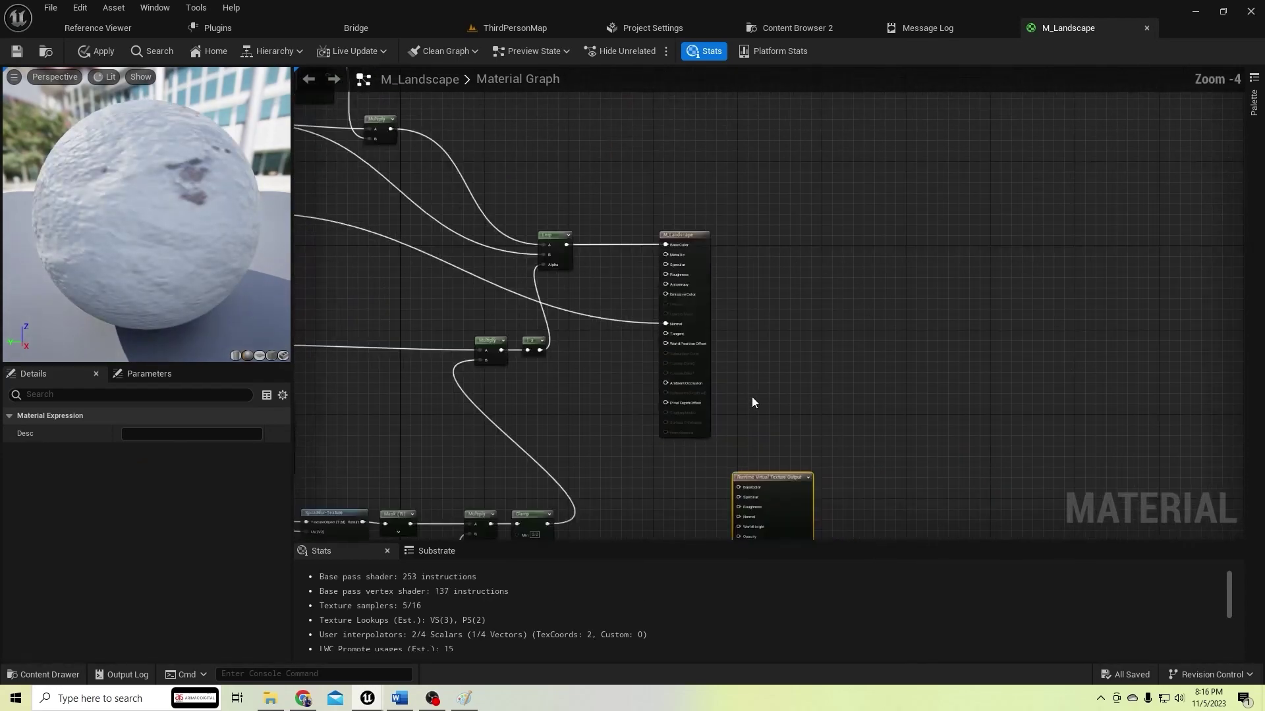
scroll(682, 363, up, 3)
click(732, 288)
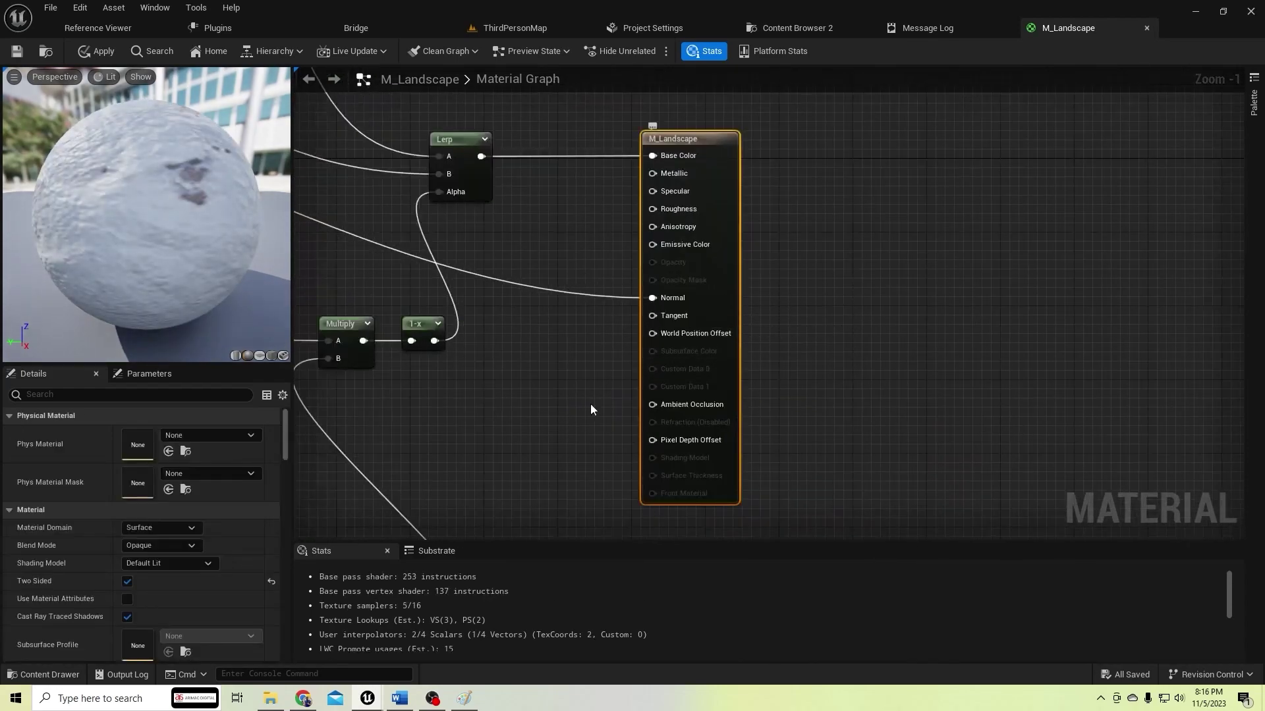
click(127, 599)
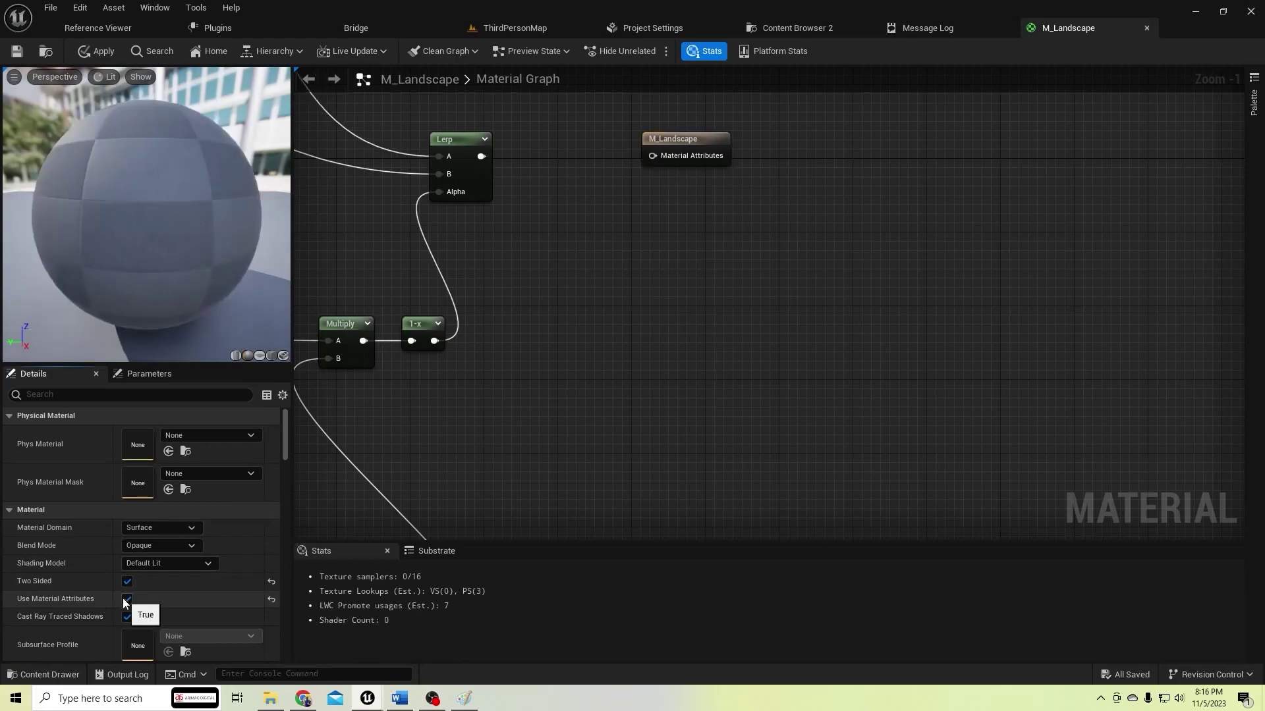
scroll(516, 342, down, 3)
drag(619, 227, 721, 224)
scroll(540, 251, up, 3)
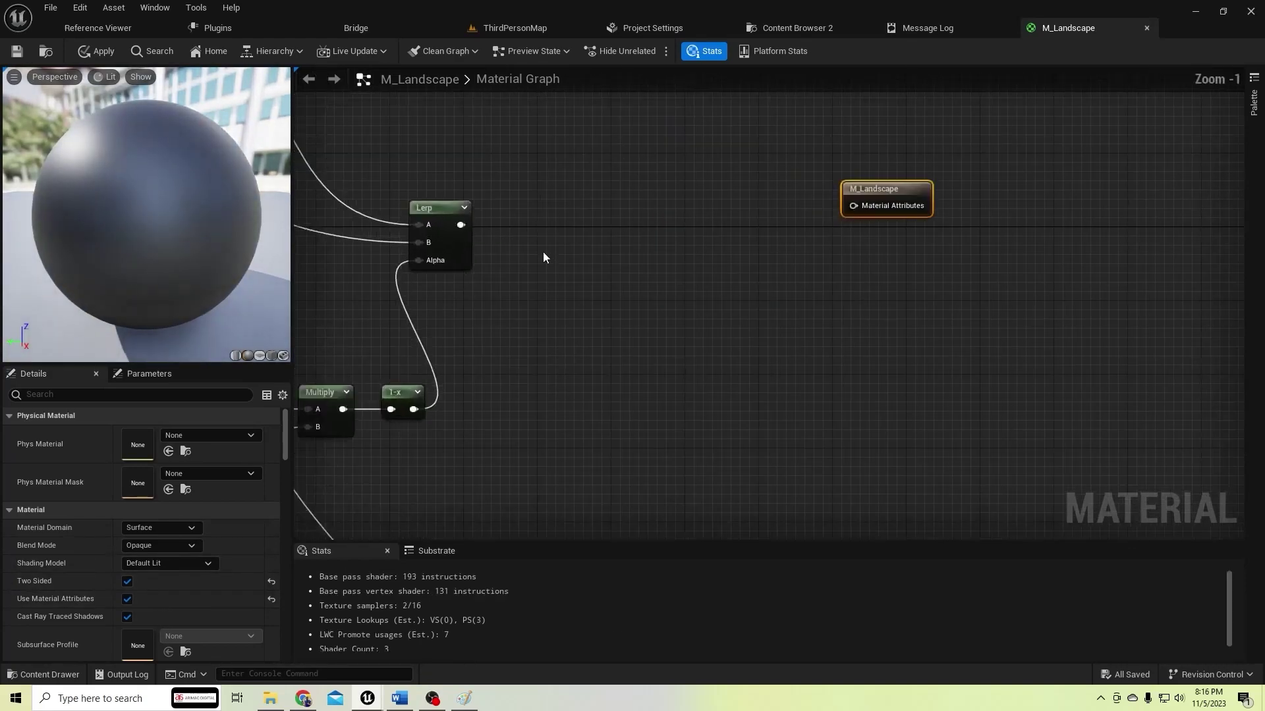
Add a MakeMaterialAttributes node with the Lerp output connected to its BaseColor input
drag(460, 224, 573, 229)
text(make mat)
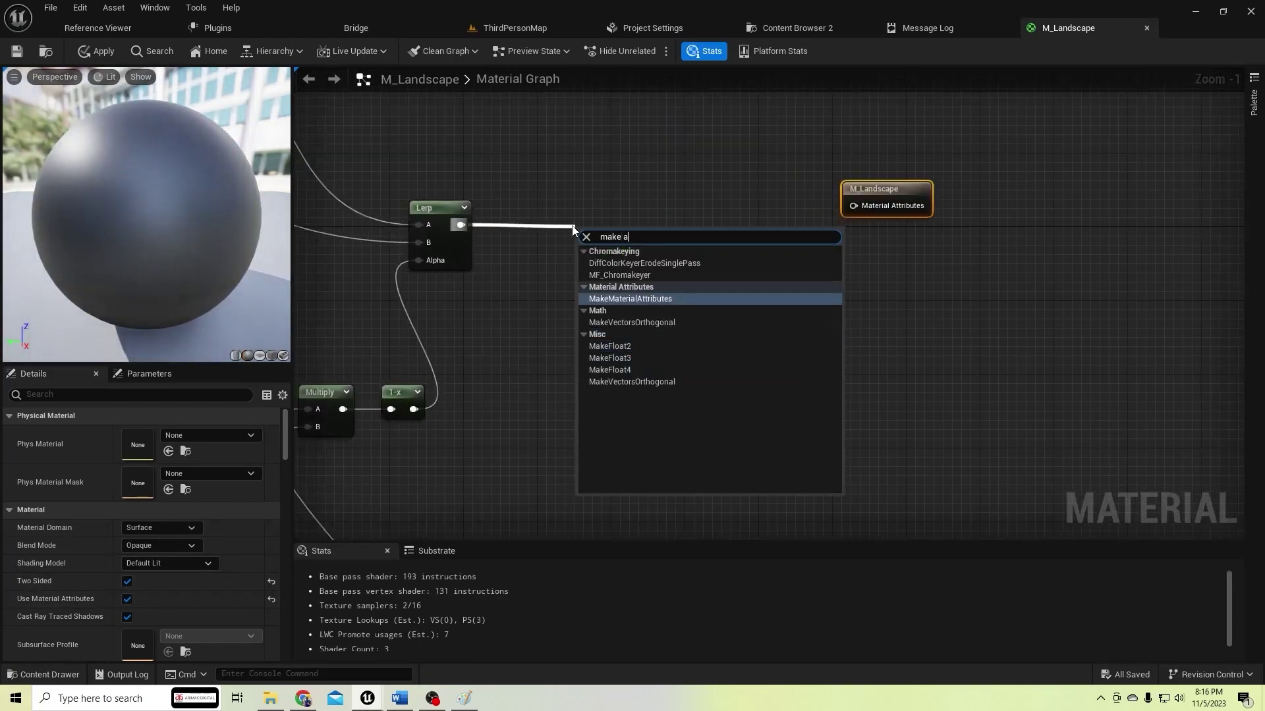
text(e)
key(Return)
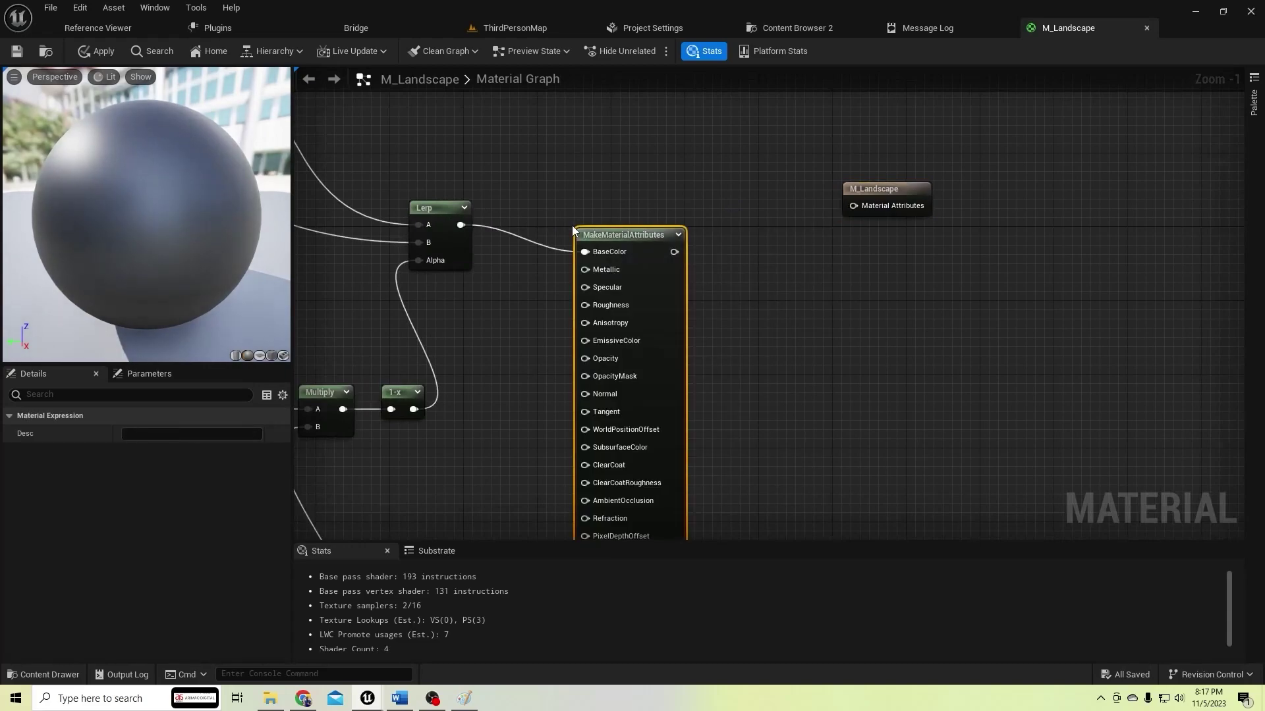
Connect the normal output to MakeMaterialAttributes' Normal input, and the node's output to M_Landscape's Material Attributes
scroll(571, 225, down, 3)
drag(572, 288, 958, 415)
scroll(1072, 376, up, 4)
right_drag(1072, 376, 739, 322)
drag(874, 181, 988, 212)
drag(613, 239, 937, 219)
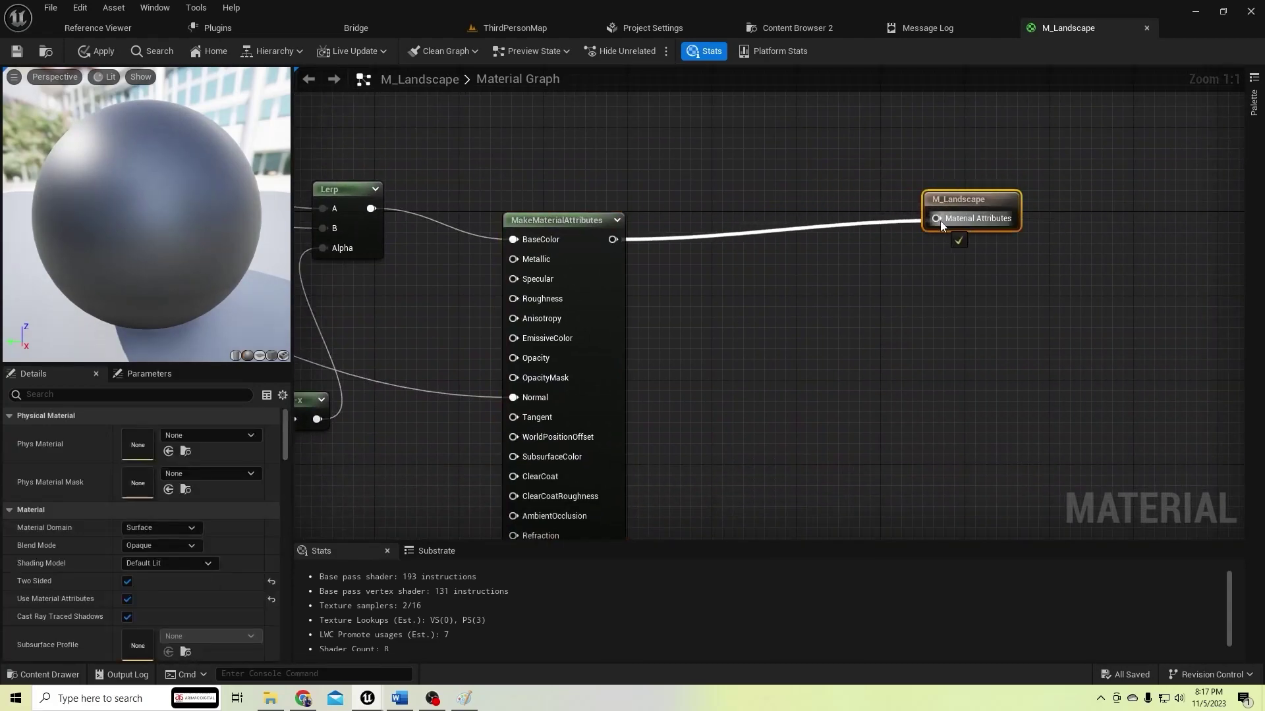
right_drag(984, 307, 839, 240)
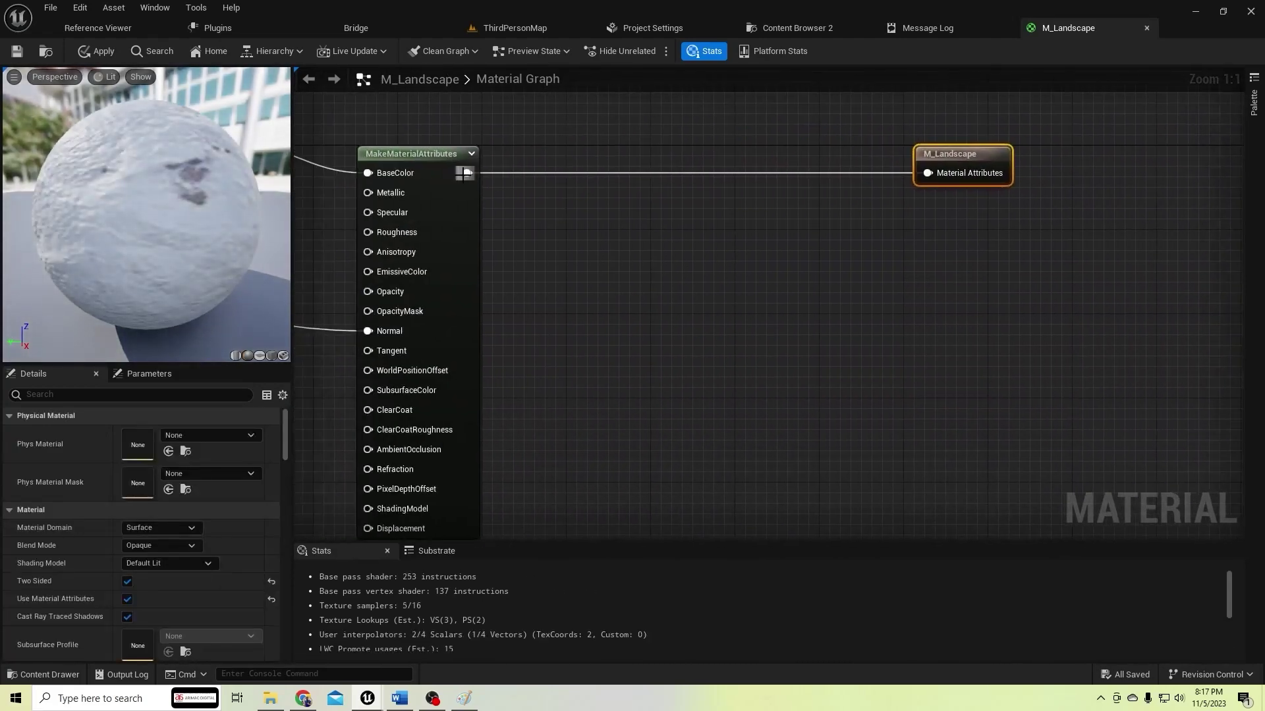
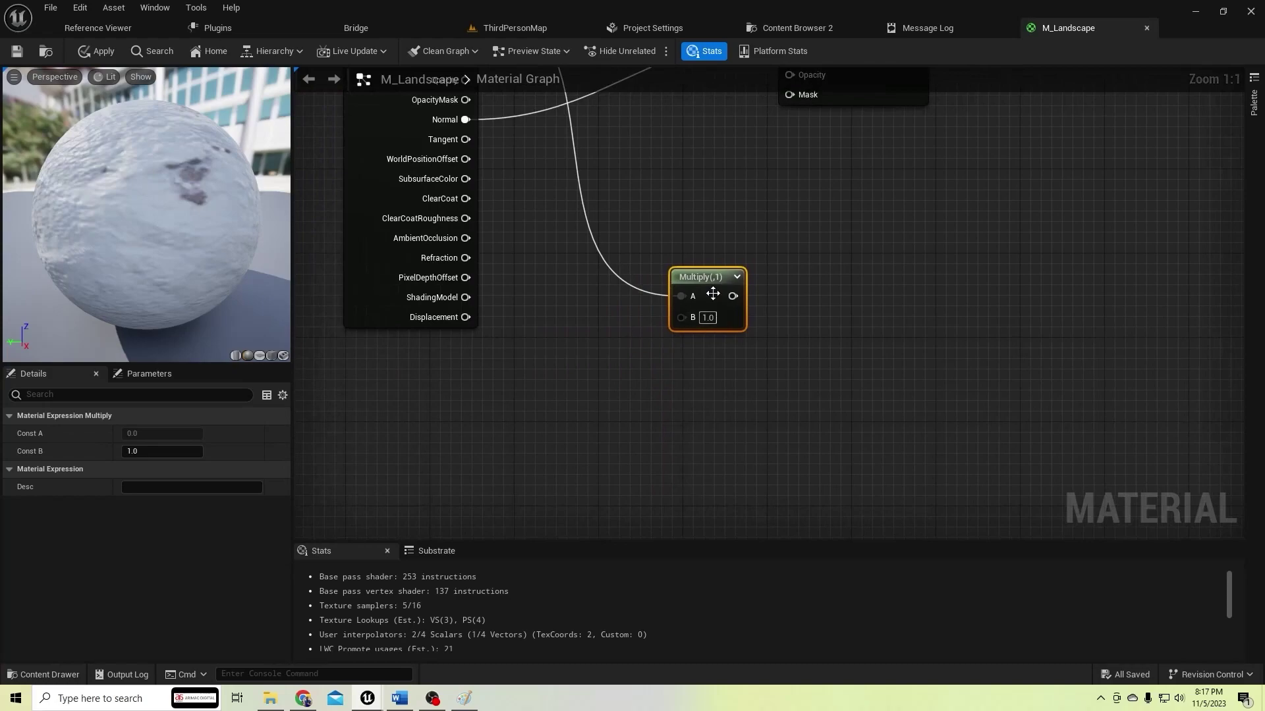
Add a scalar parameter named Height below the Multiply node in the M_Landscape graph
click(466, 342)
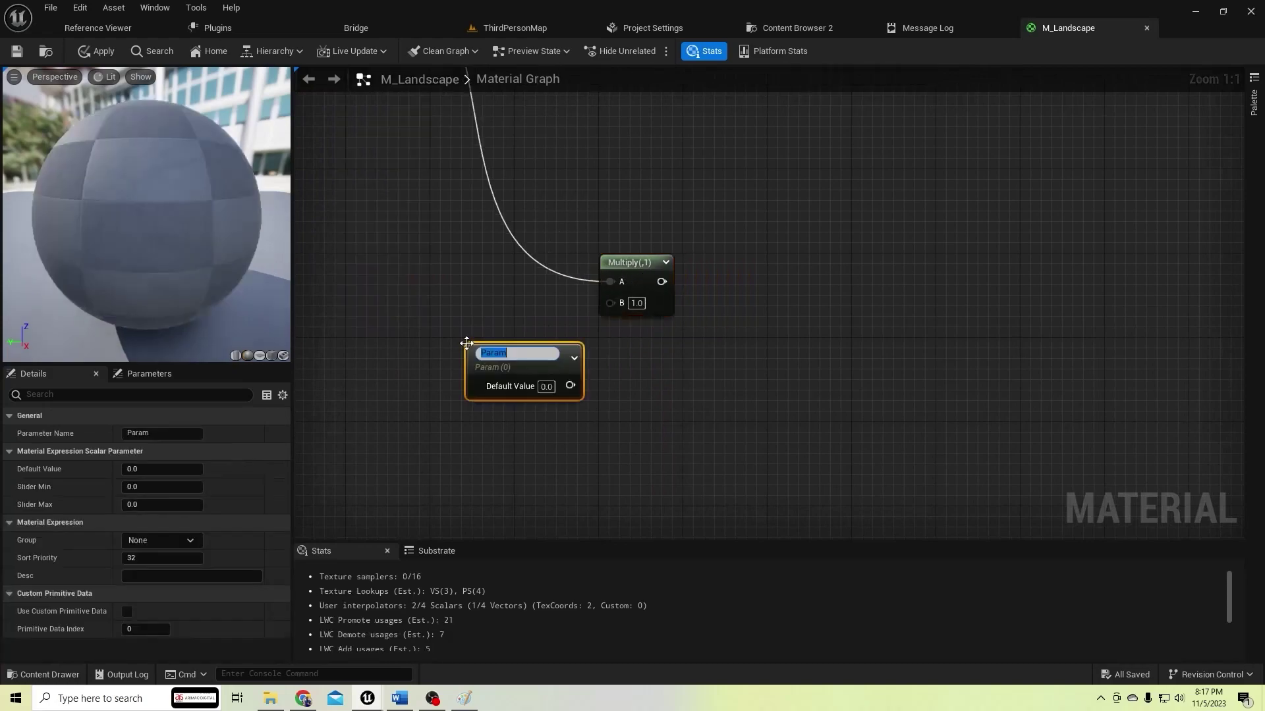
text(Height)
key(Tab)
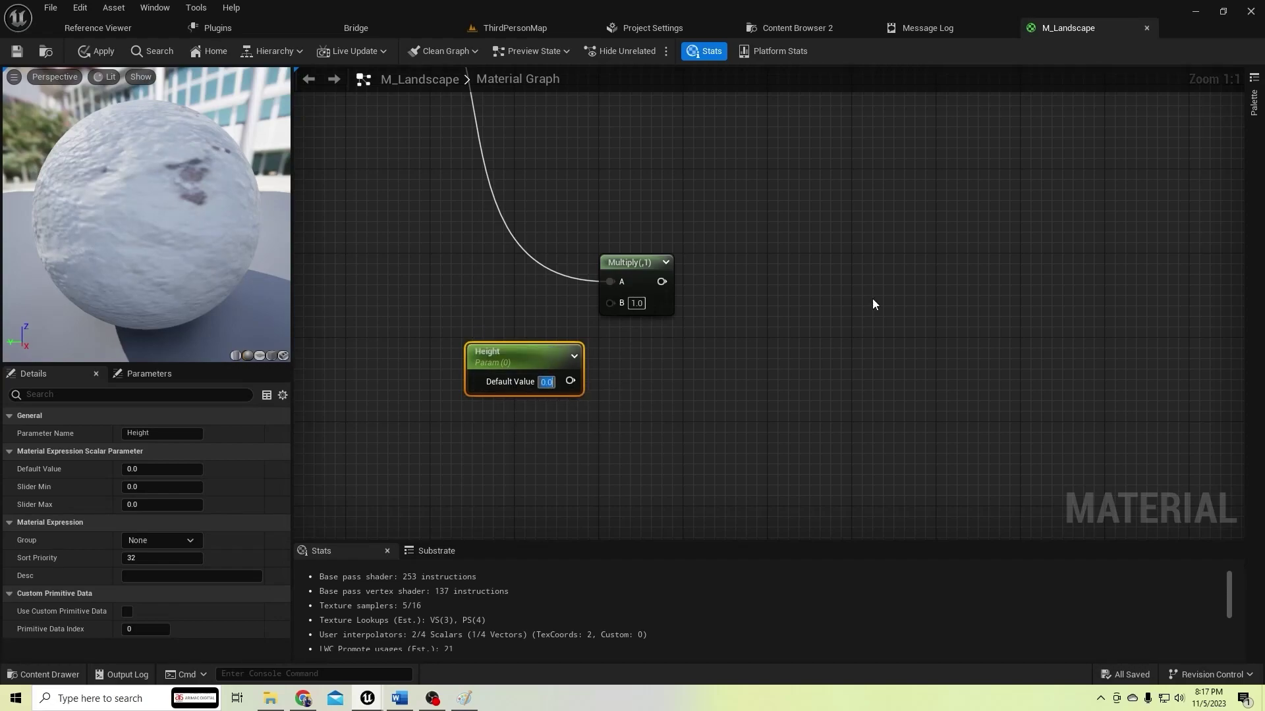
Consult the M_DepthCheck material in the Material folder, and set the Height parameter's default value to 15 in M_Landscape
click(514, 28)
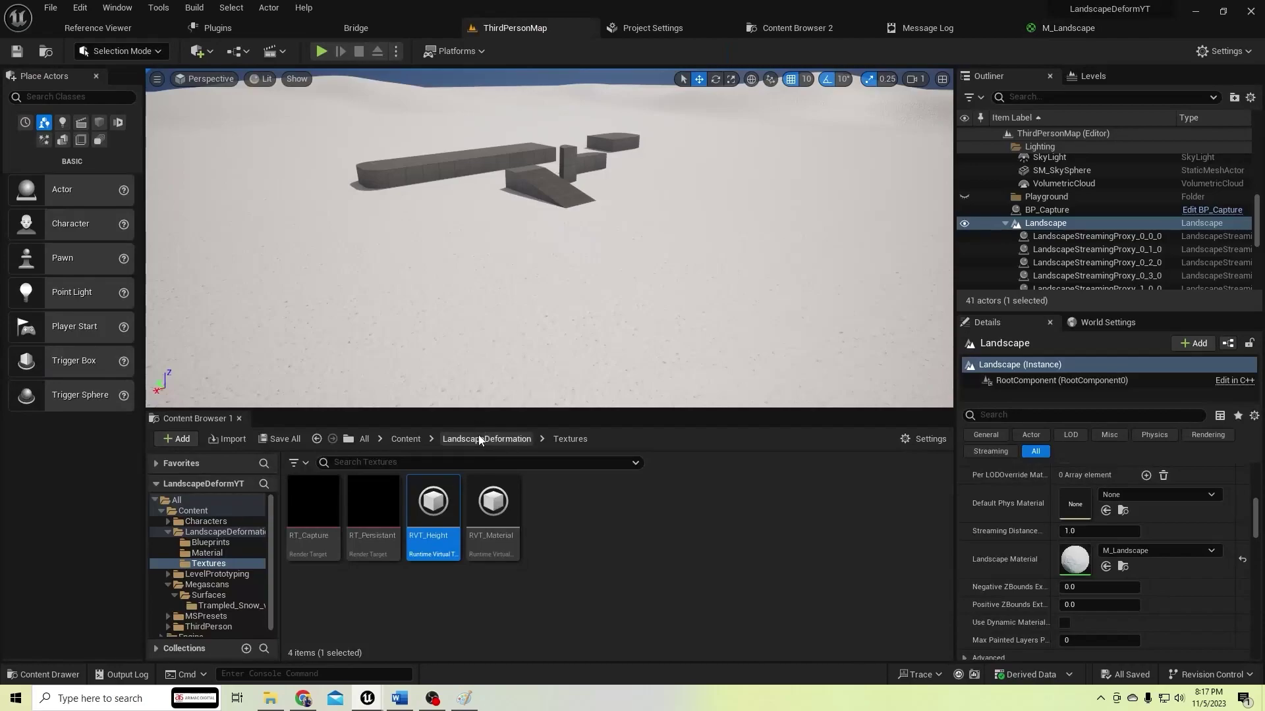
click(481, 440)
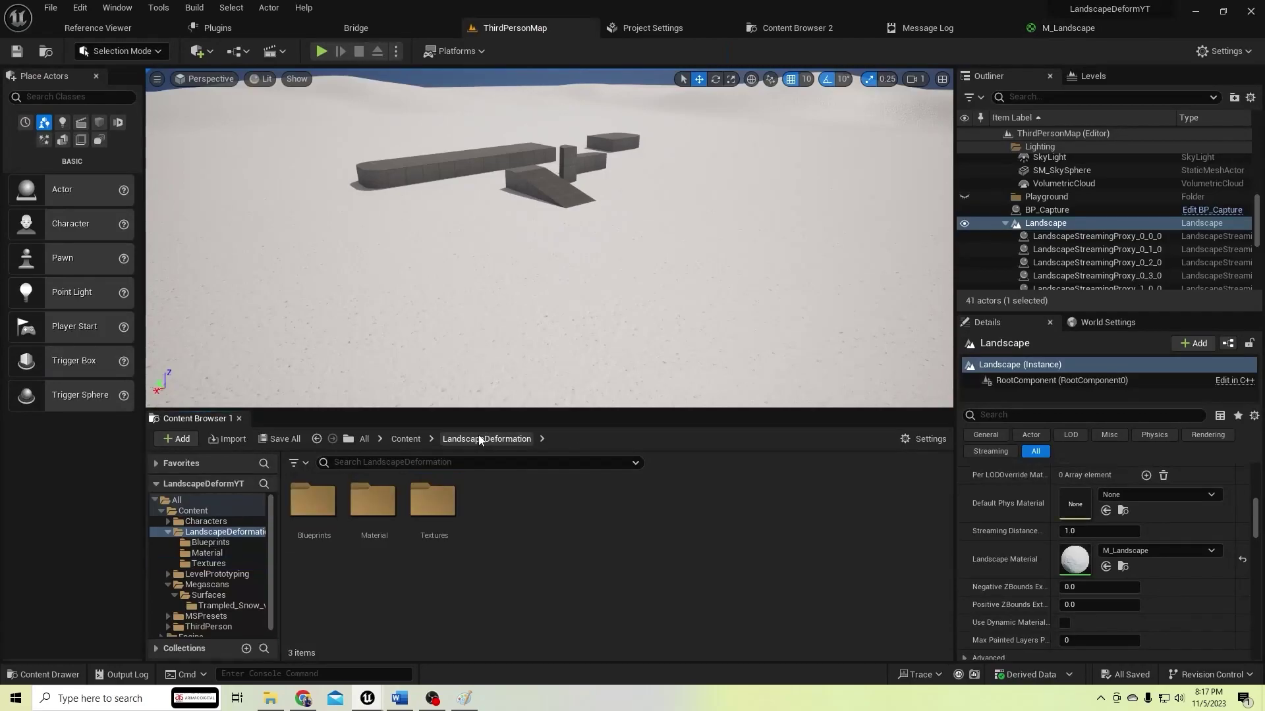
double_click(382, 558)
click(373, 521)
double_click(314, 514)
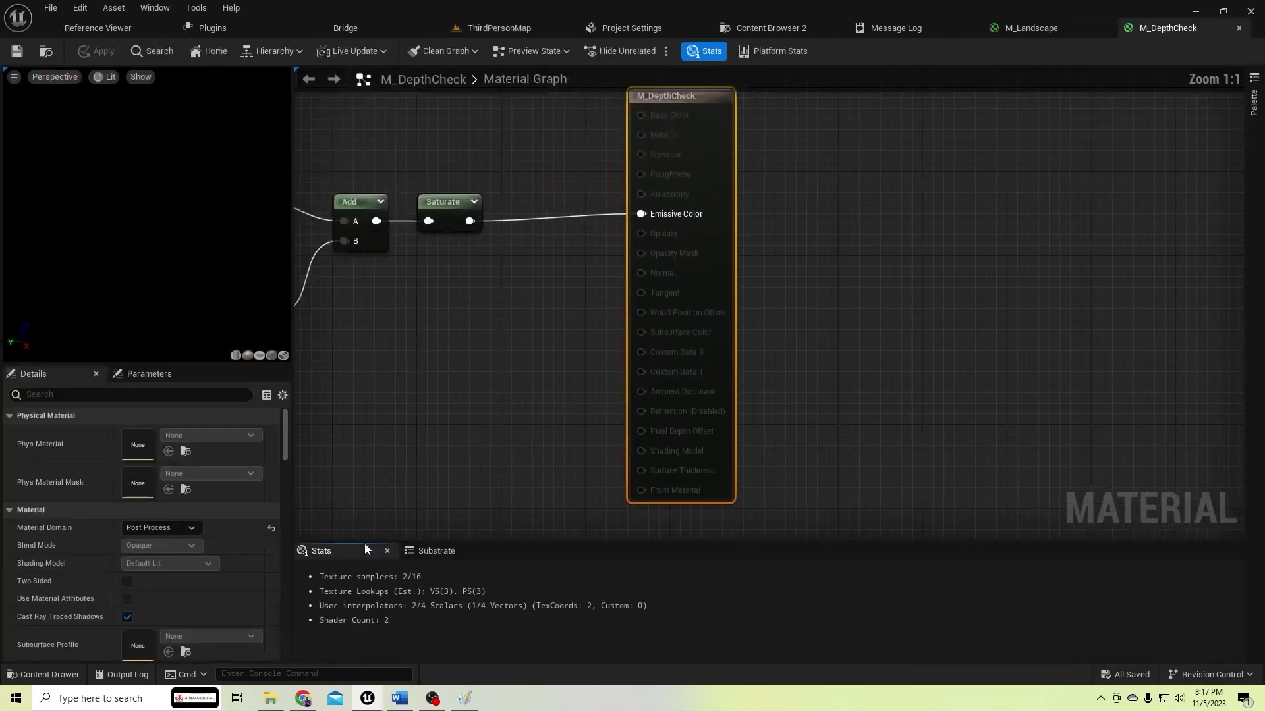
click(1031, 28)
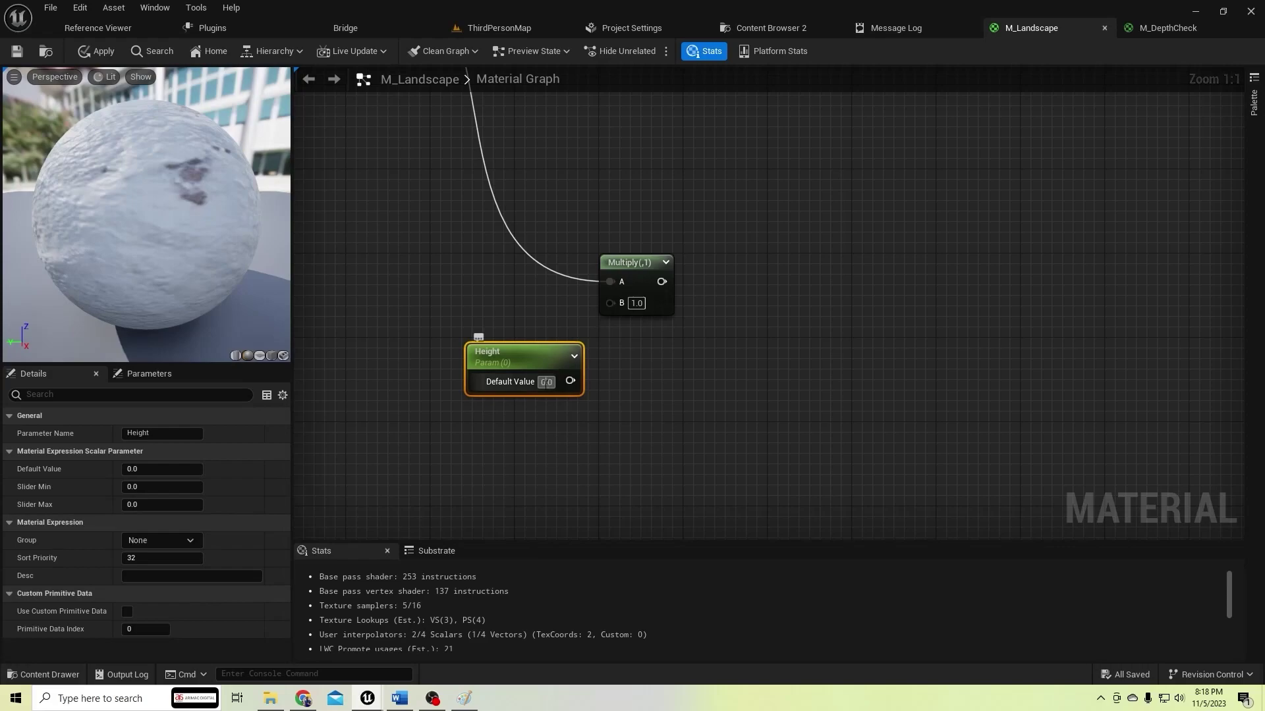
text(15)
key(Return)
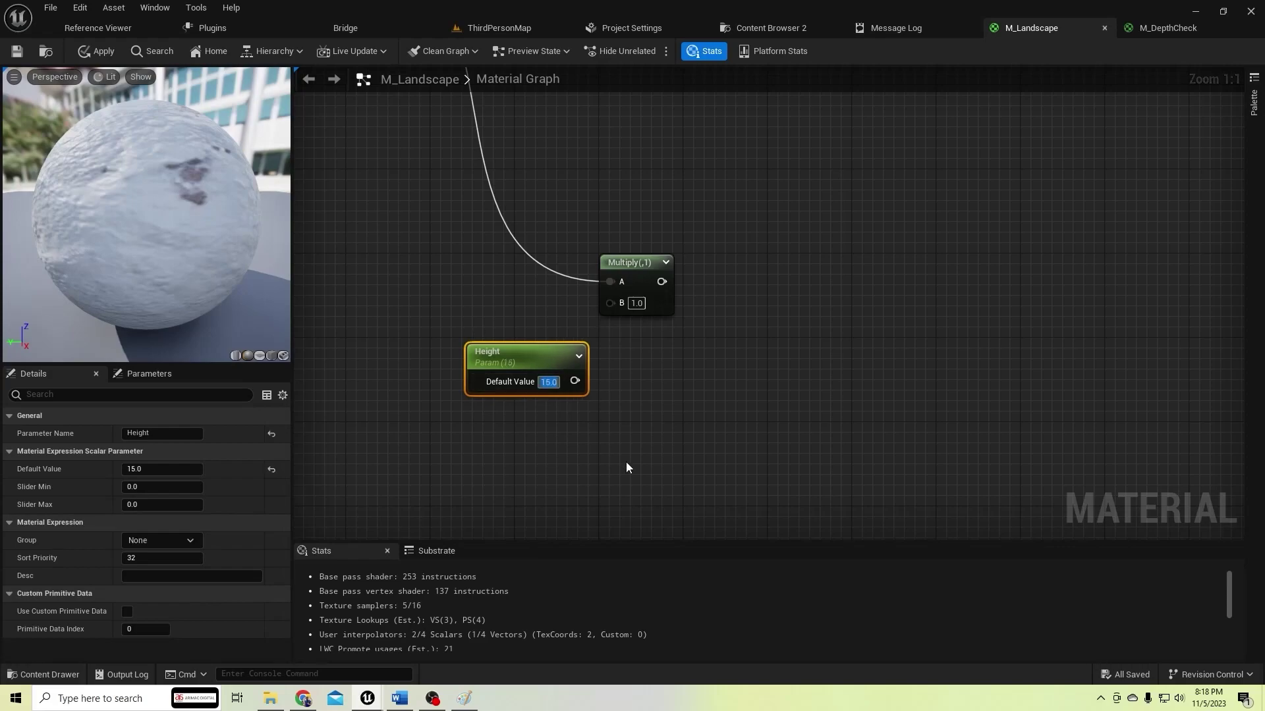
Set the Height scalar's default value to 15 in the MPC_Capture parameter collection and save it
click(791, 28)
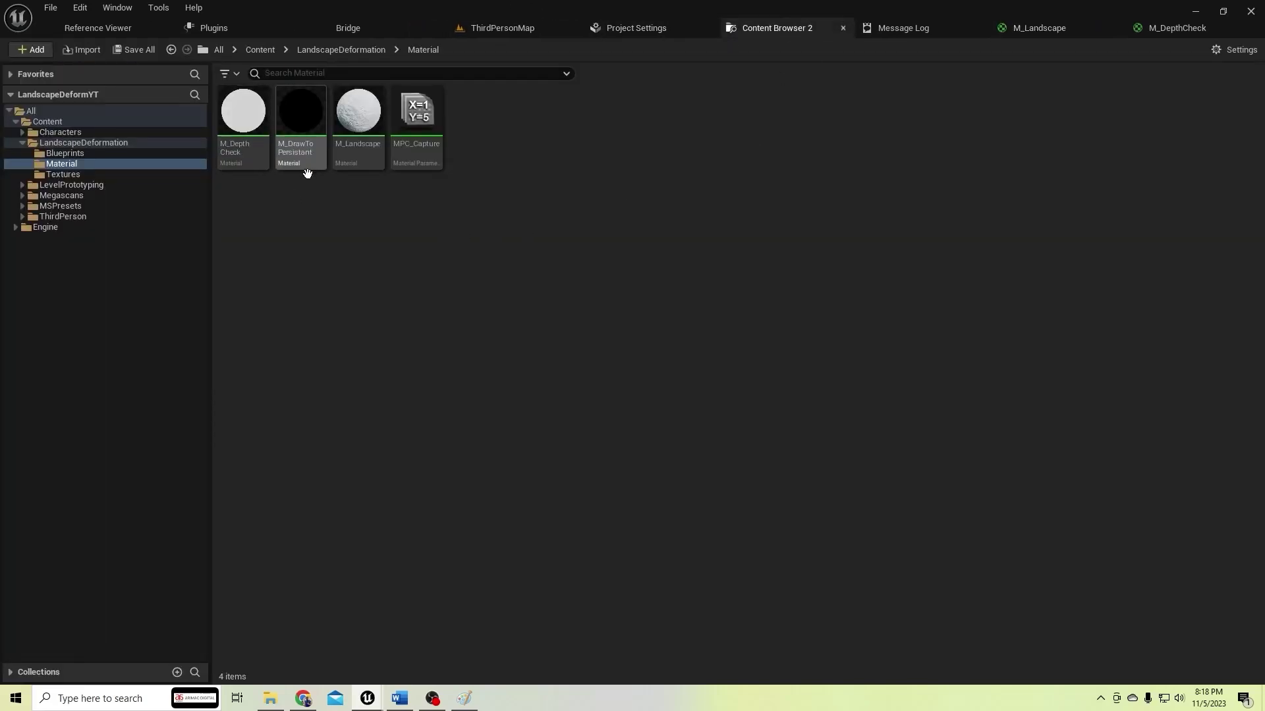
double_click(424, 134)
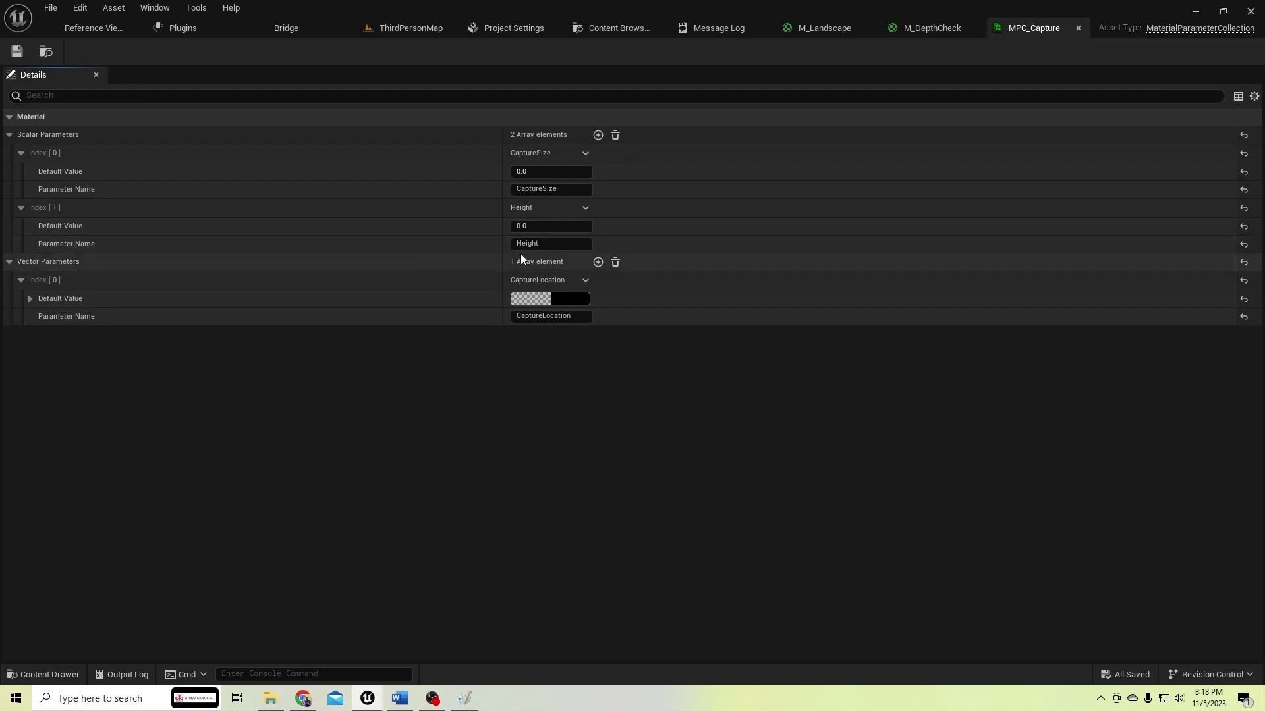
click(544, 228)
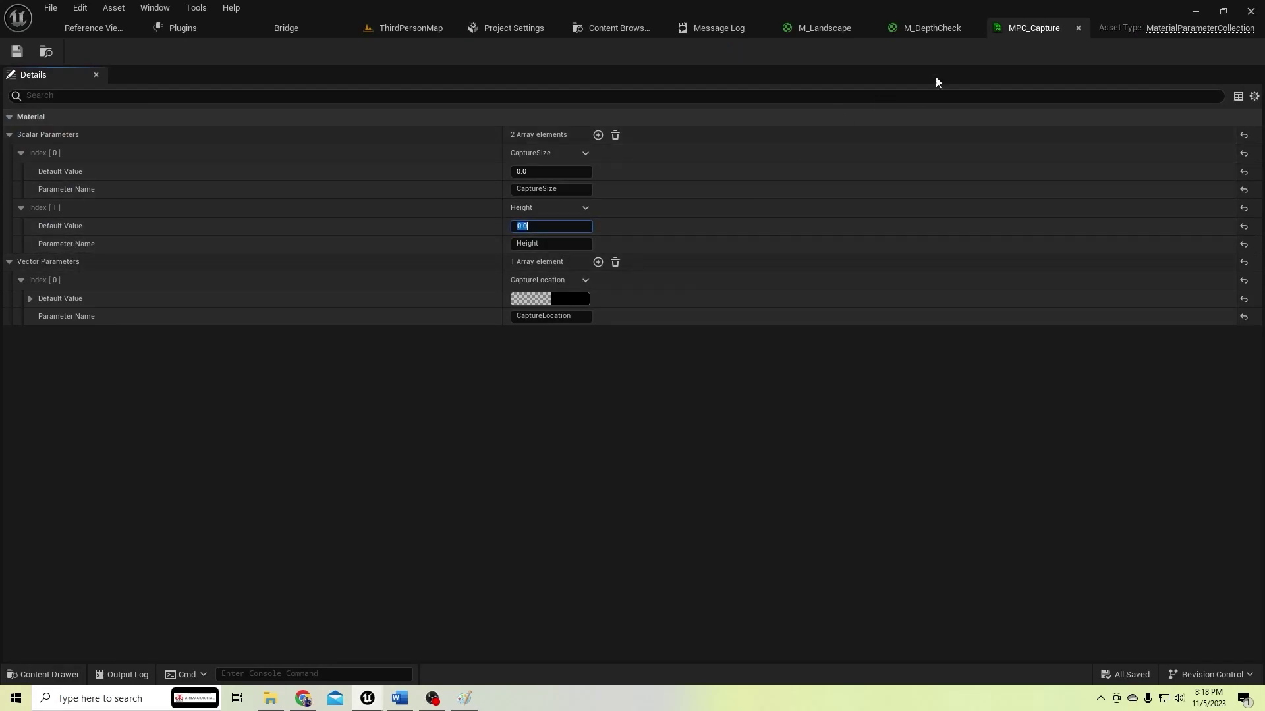
text(15)
click(27, 57)
Add a CollectionParameter node in M_DepthCheck that reads Height from MPC_Capture
click(938, 32)
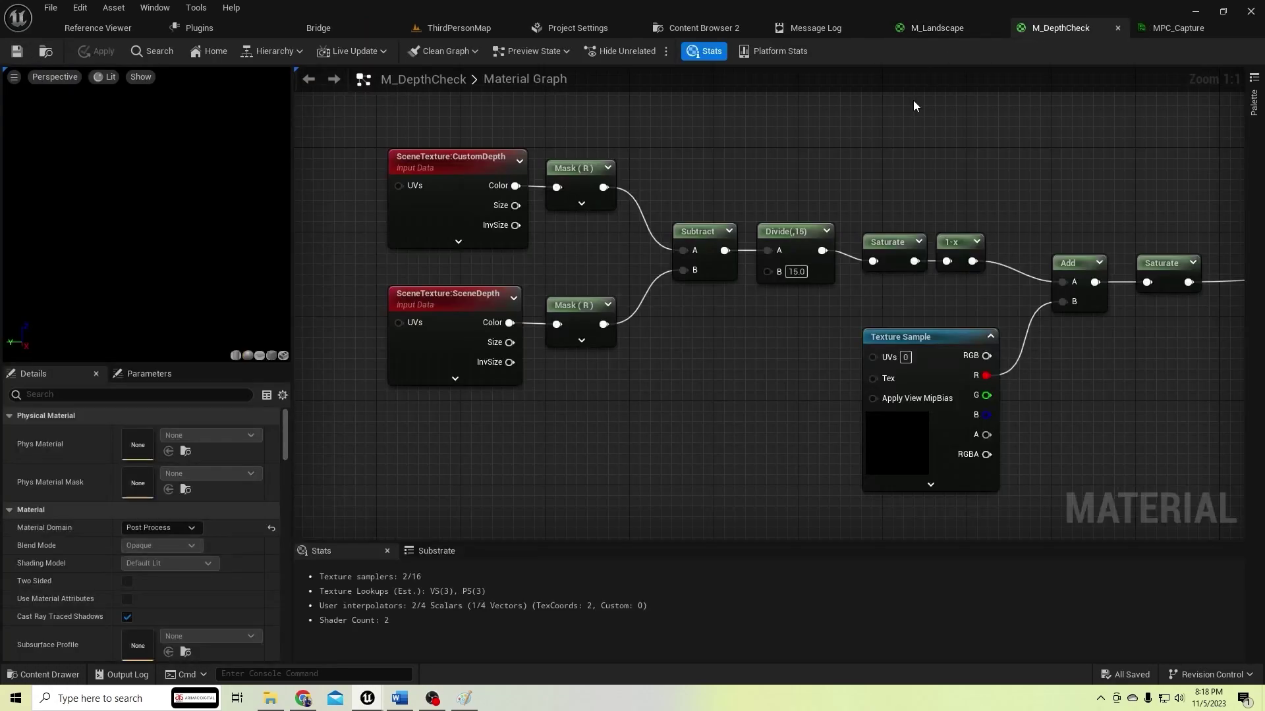
right_drag(841, 335, 793, 307)
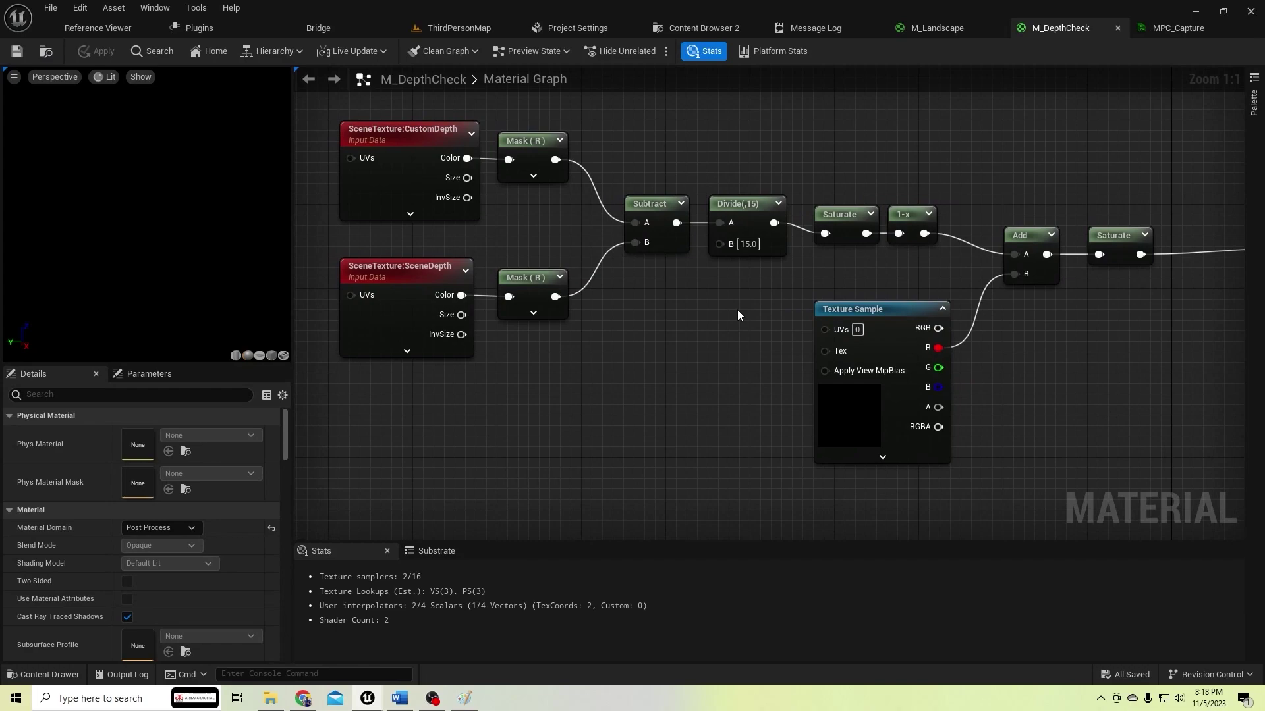
right_click(485, 403)
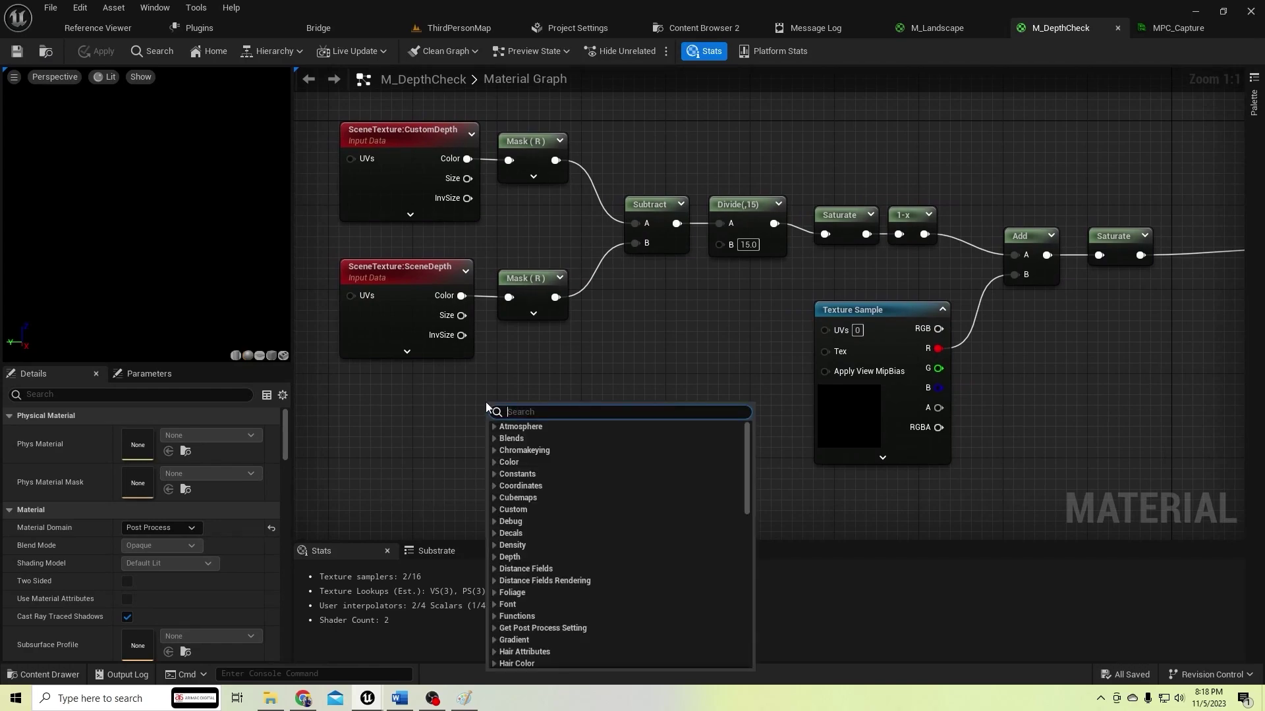
text(param)
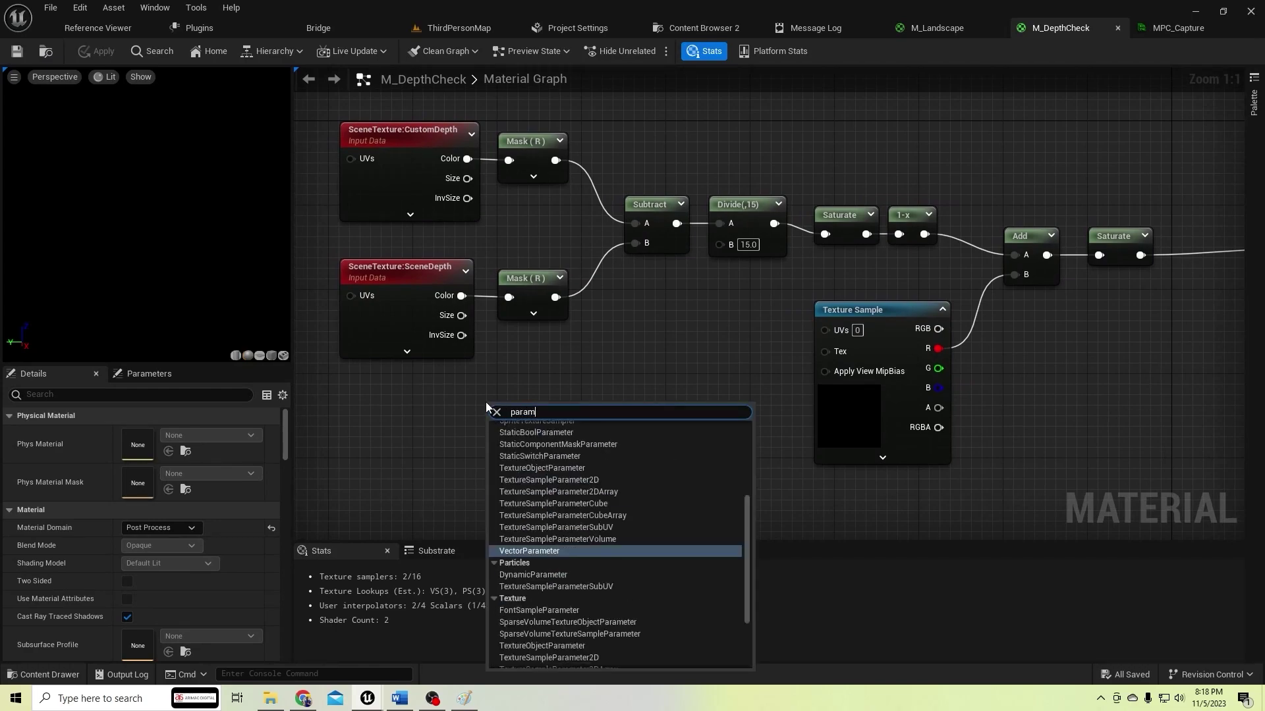
text(eter coll)
key(Return)
click(172, 473)
click(151, 503)
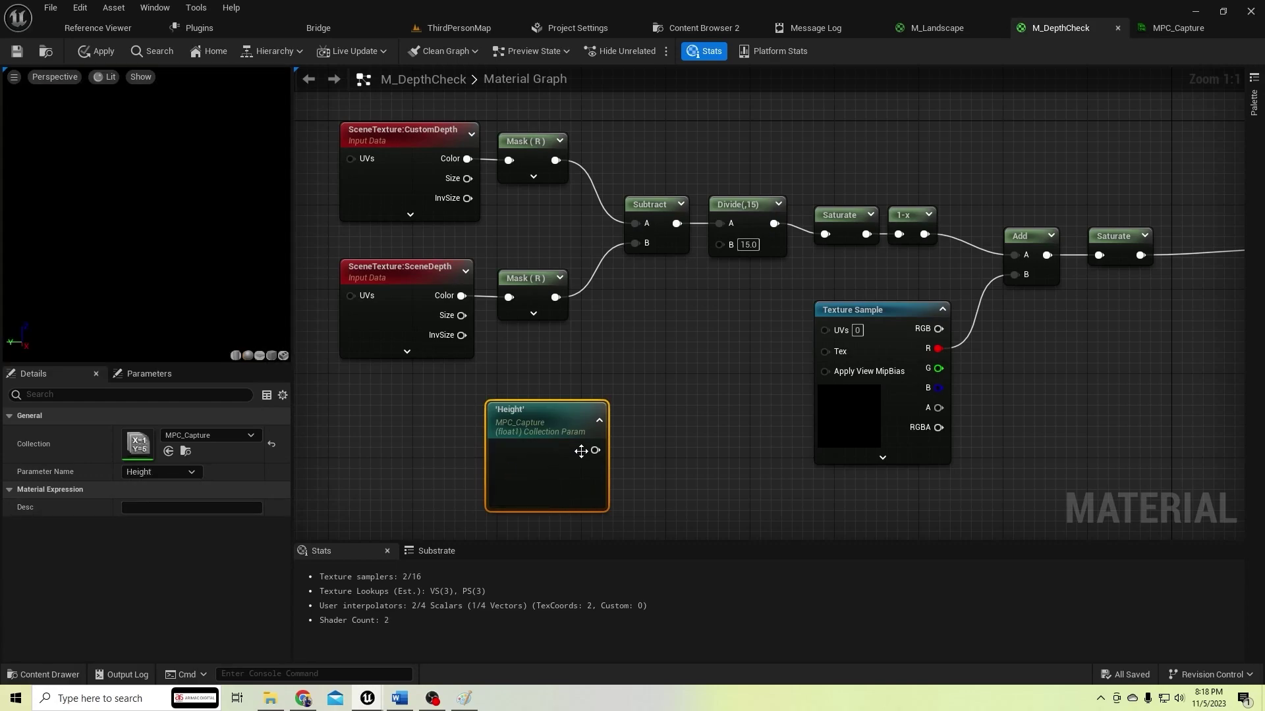
Connect the Height collection parameter to the Divide node's B input, place it below Subtract, and save M_DepthCheck
drag(595, 450, 727, 249)
drag(556, 417, 633, 341)
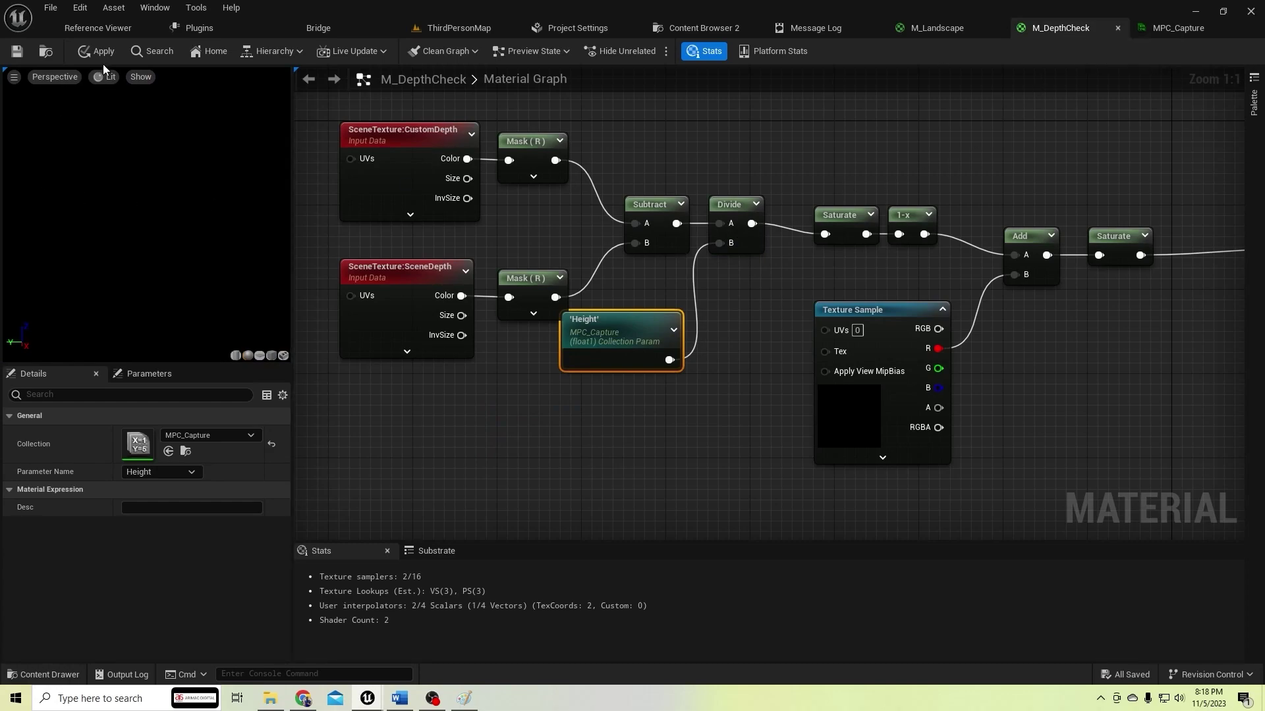
click(16, 51)
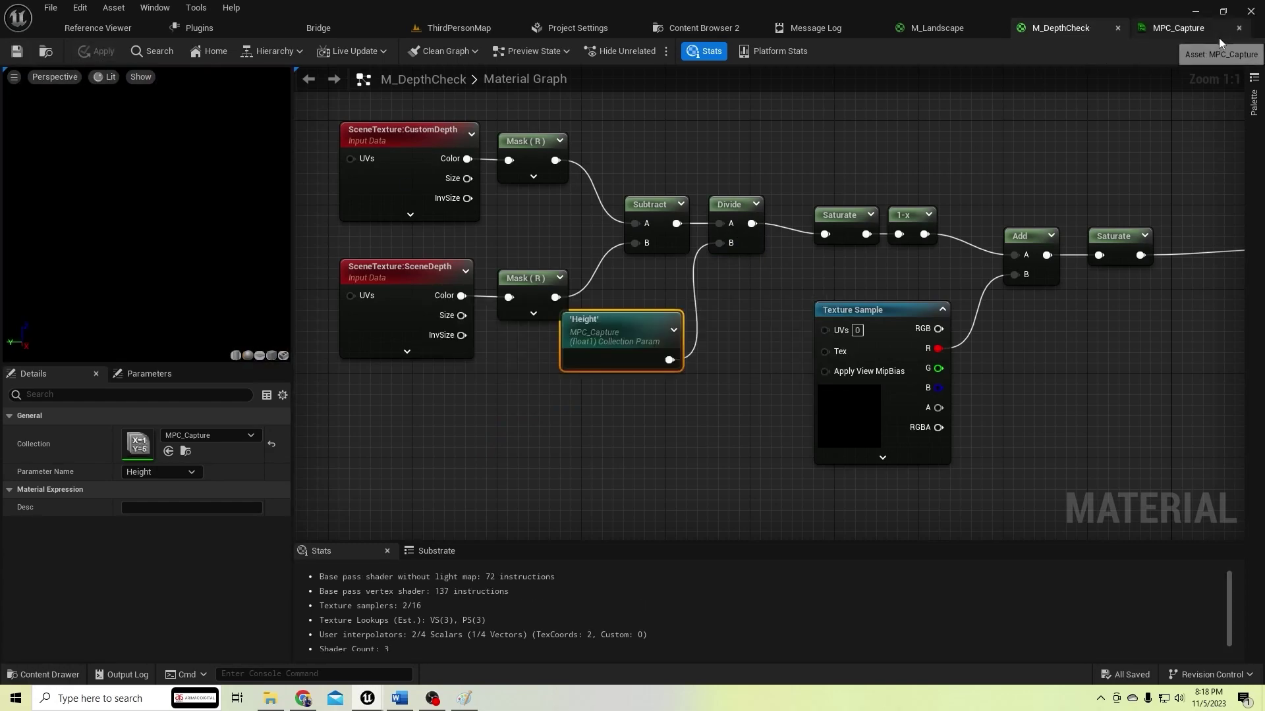
Add a CollectionParameter node near the Multiply node in M_Landscape that reads Height from MPC_Capture
click(957, 28)
drag(574, 364, 423, 294)
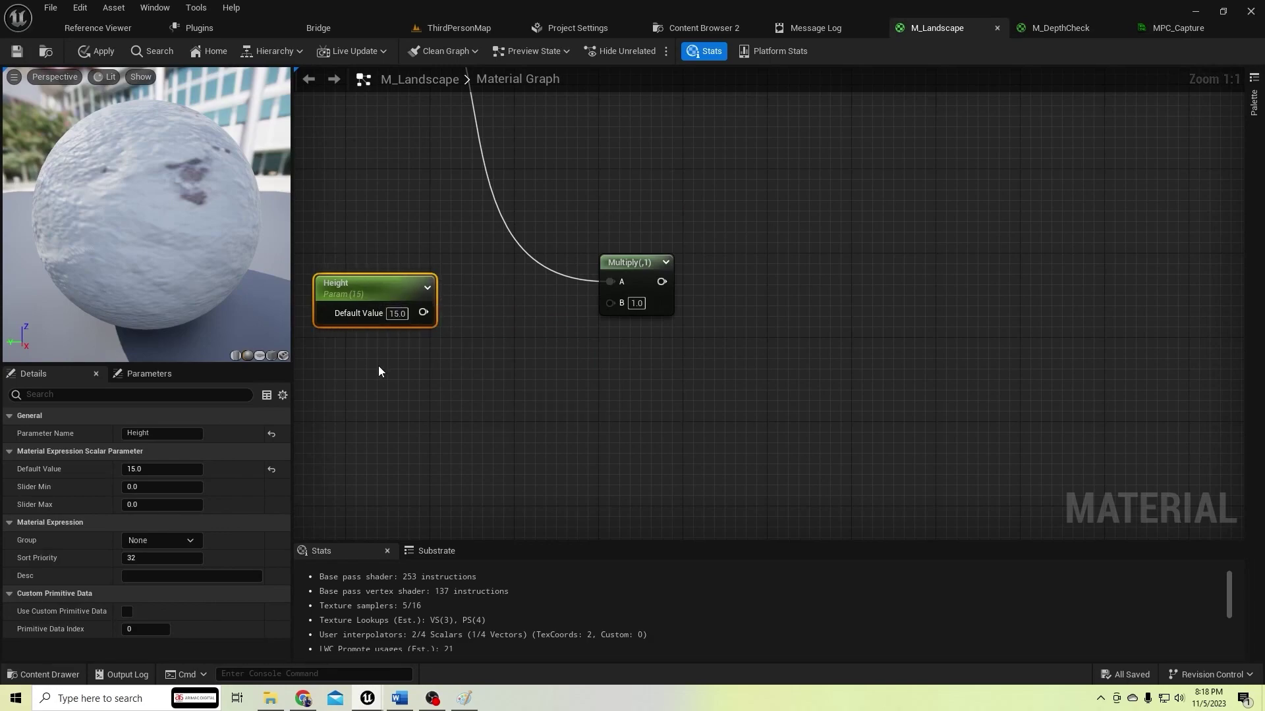
right_click(378, 365)
text(collection)
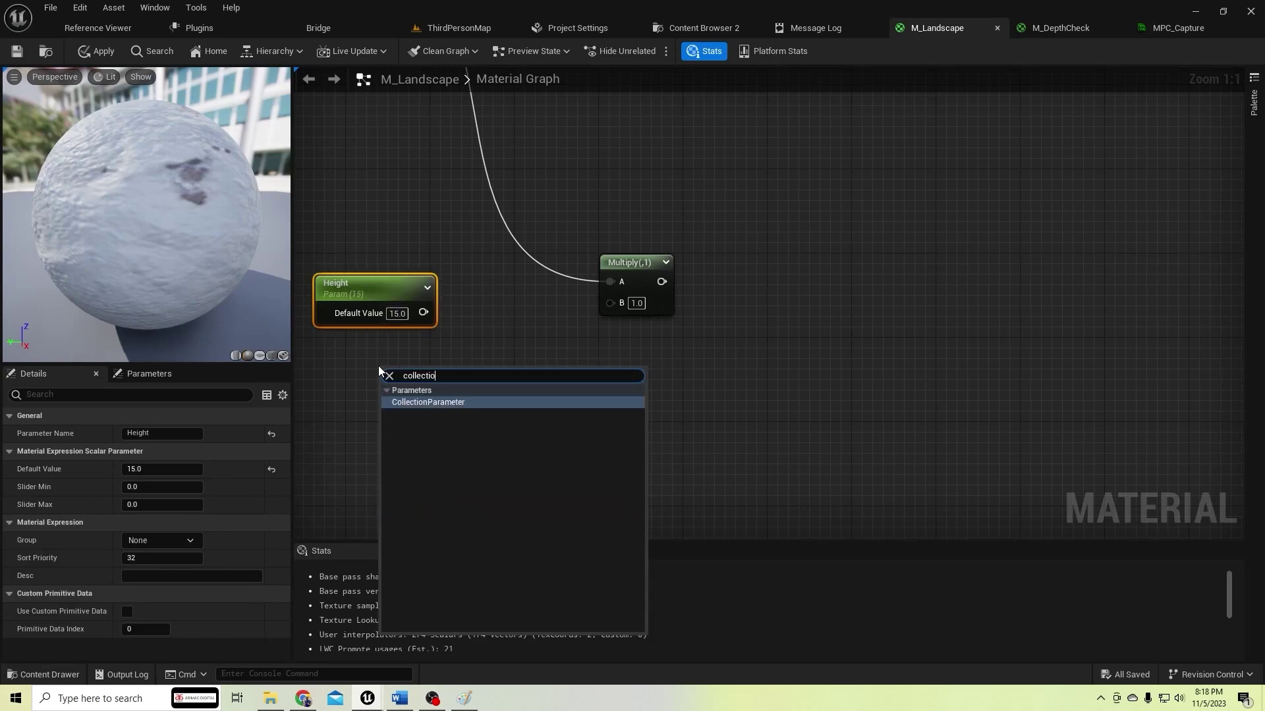
key(Return)
click(490, 384)
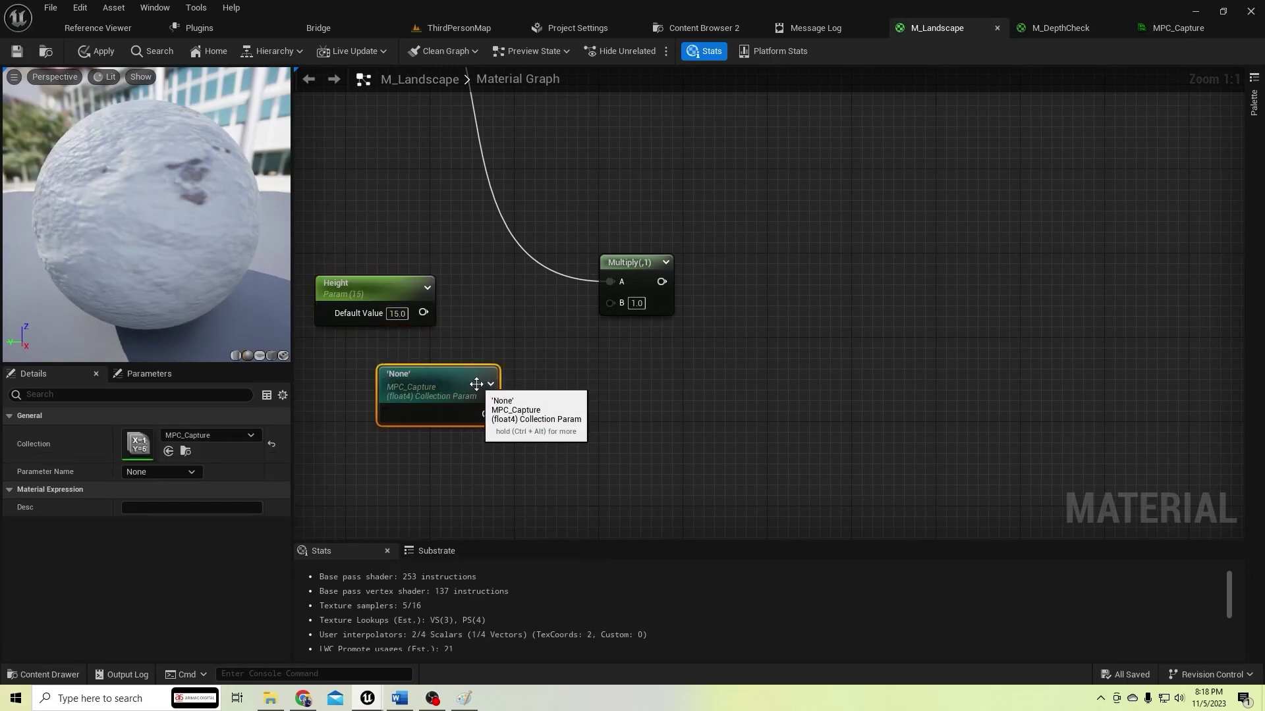
click(160, 472)
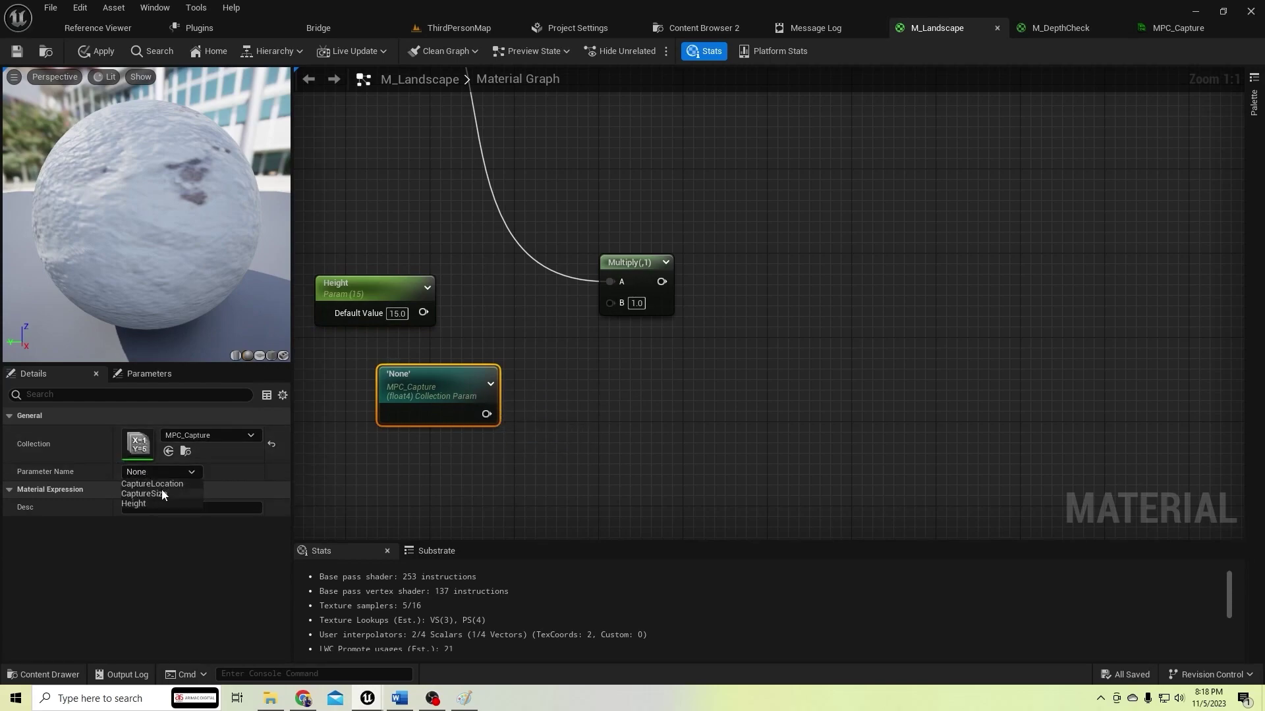
click(153, 503)
Connect the Height collection parameter to the Multiply node's B input and delete the unused Height scalar parameter
drag(486, 414, 610, 302)
click(1081, 29)
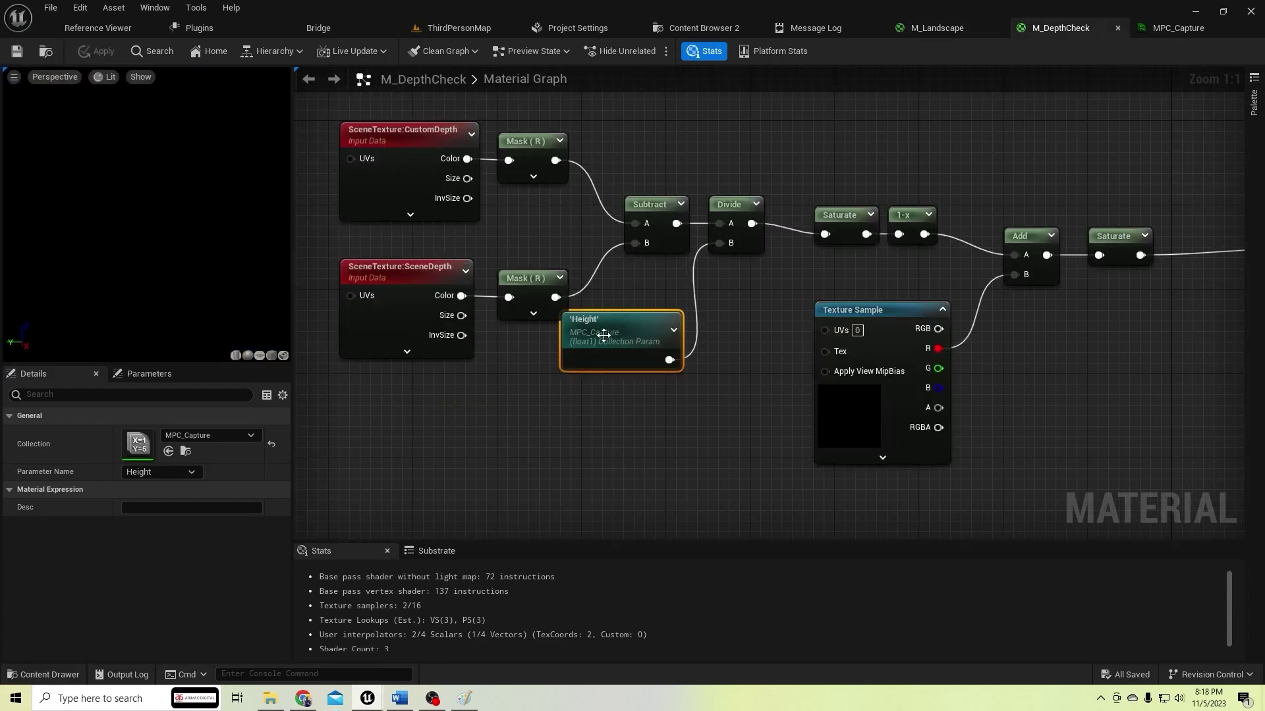
click(955, 30)
scroll(725, 339, down, 2)
right_drag(725, 338, 725, 423)
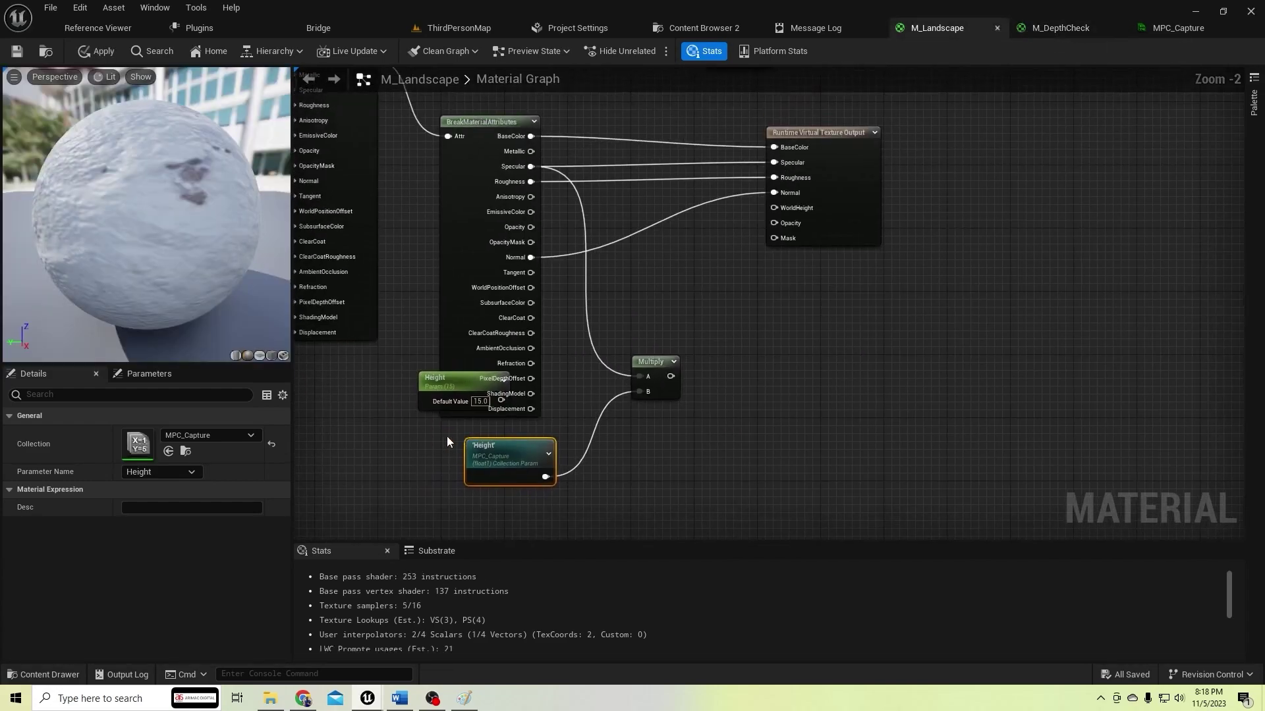
drag(424, 379, 386, 433)
key(Delete)
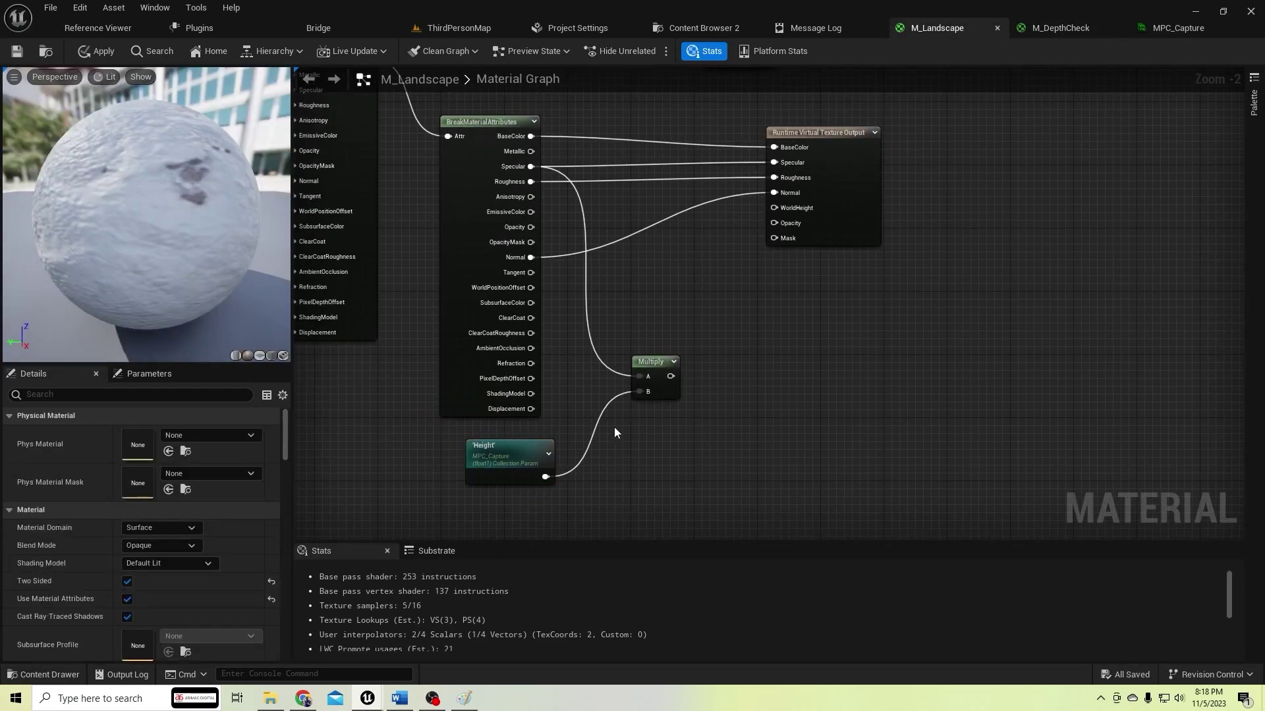
Add a second Multiply node with its A input fed by the height Multiply's output
click(650, 362)
scroll(641, 444, up, 2)
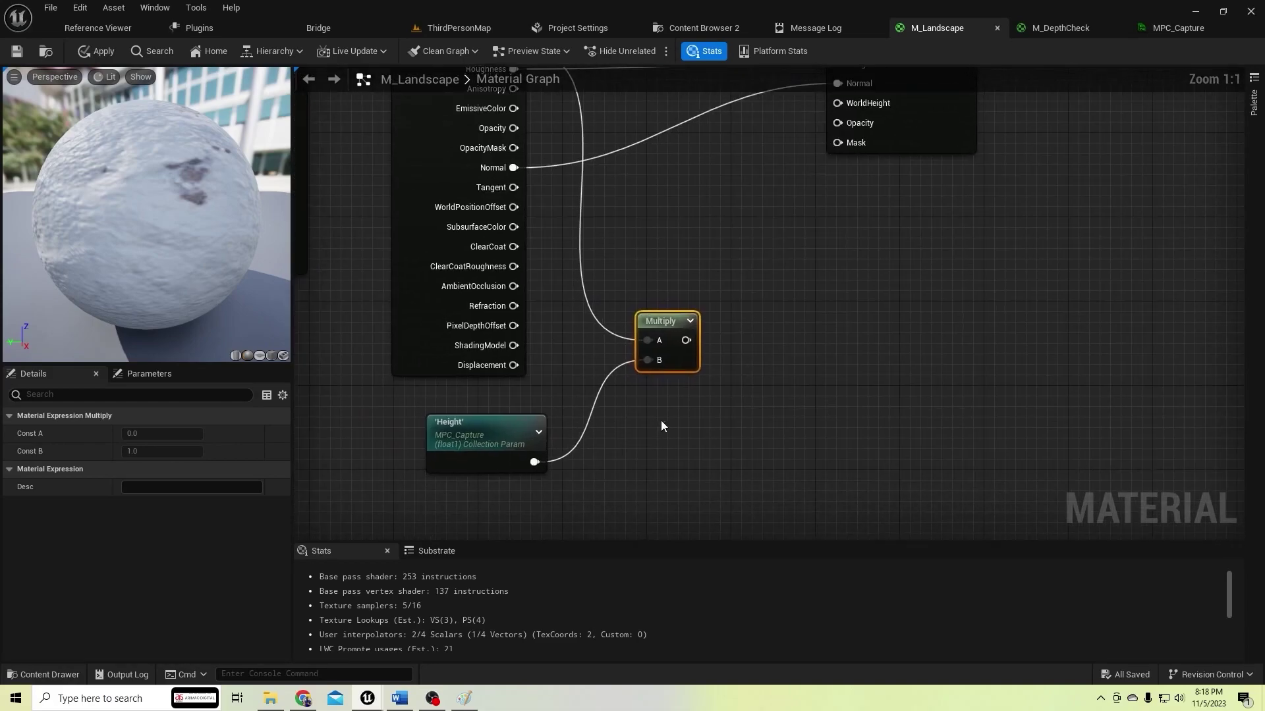
scroll(662, 426, down, 6)
scroll(640, 382, up, 2)
scroll(624, 353, up, 4)
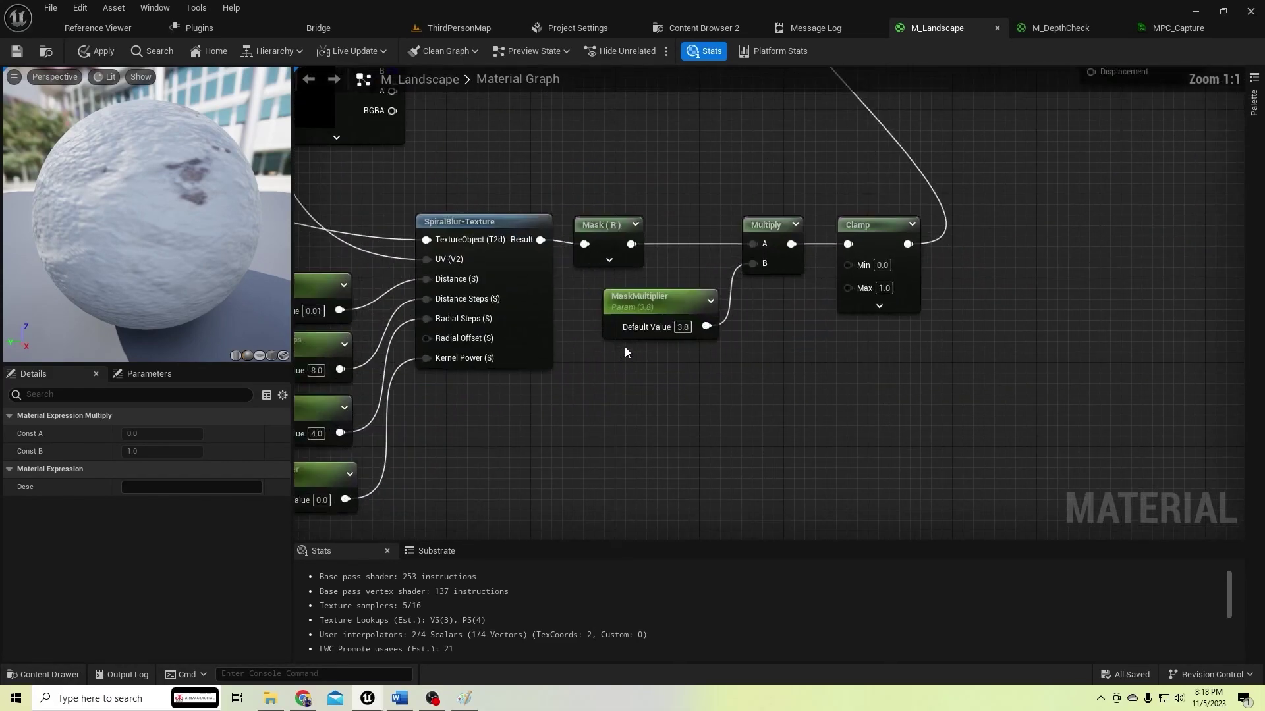
scroll(625, 352, down, 5)
right_drag(625, 346, 341, 392)
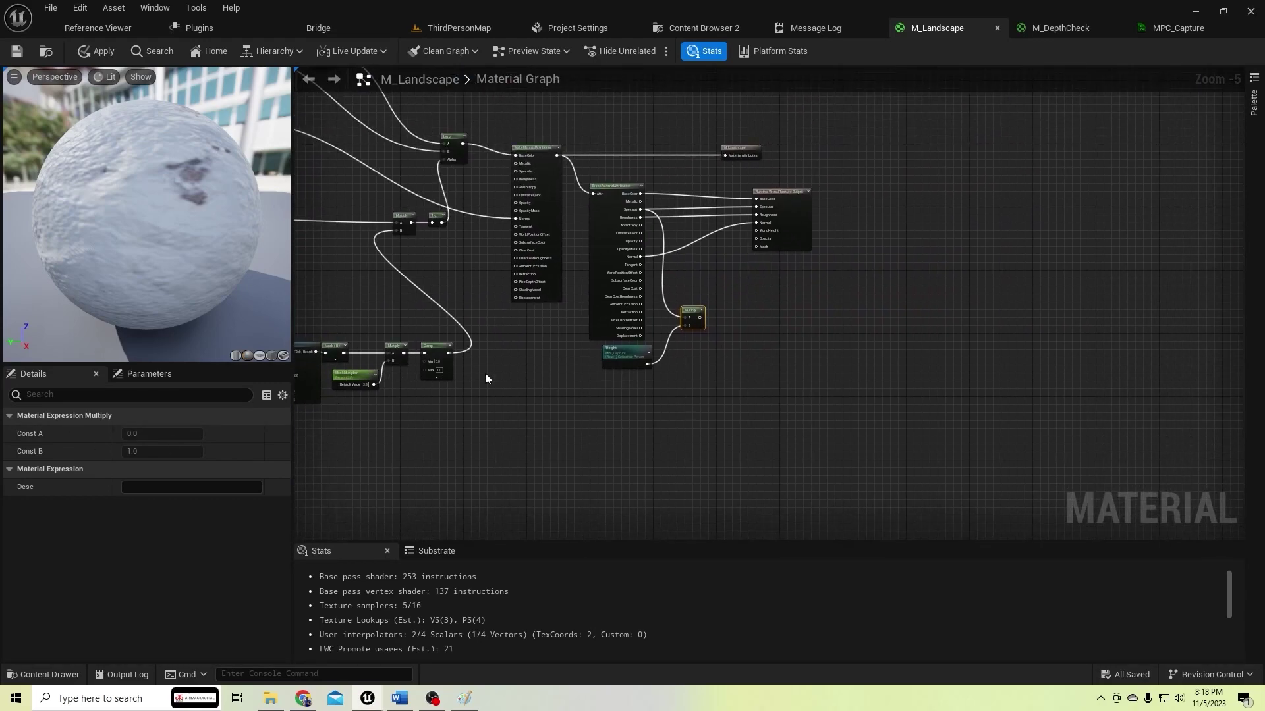
drag(698, 318, 717, 350)
text(multipl)
key(Return)
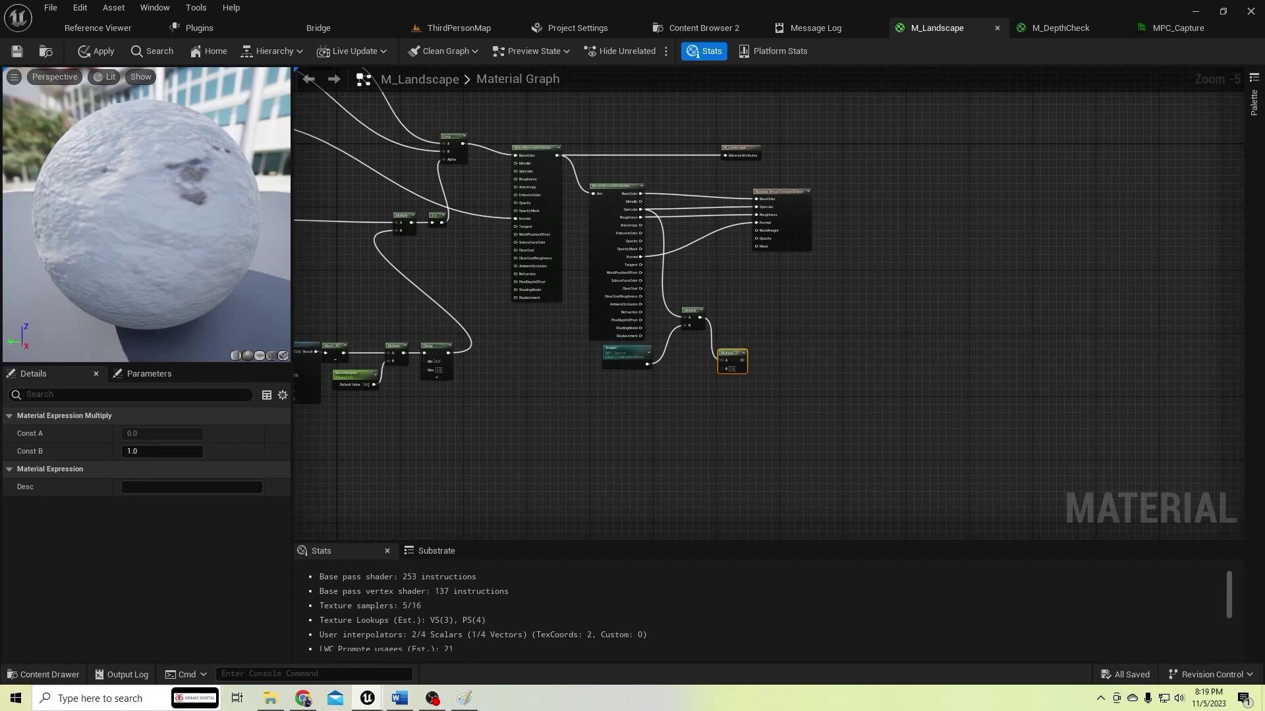
Connect the 1-x node's output to the B input of the new Multiply node
scroll(460, 382, up, 4)
right_drag(384, 377, 773, 365)
scroll(774, 365, down, 3)
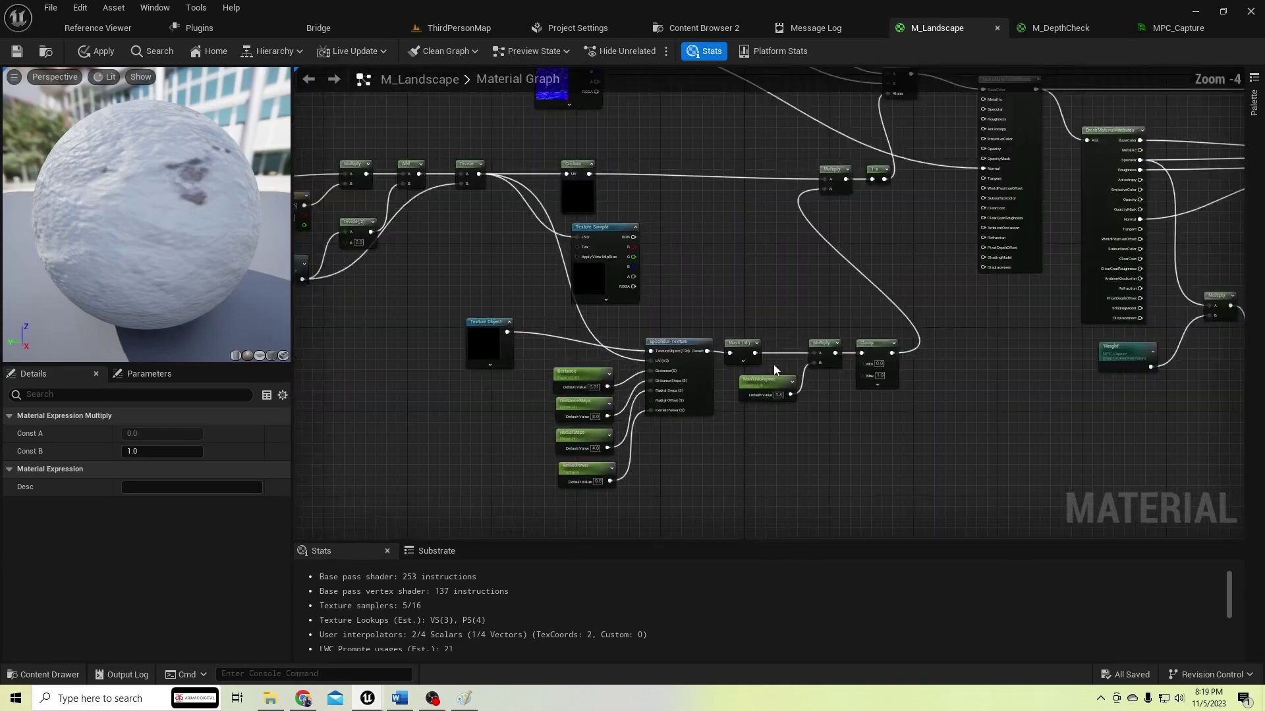
scroll(887, 219, up, 2)
right_drag(865, 213, 604, 245)
drag(622, 191, 929, 386)
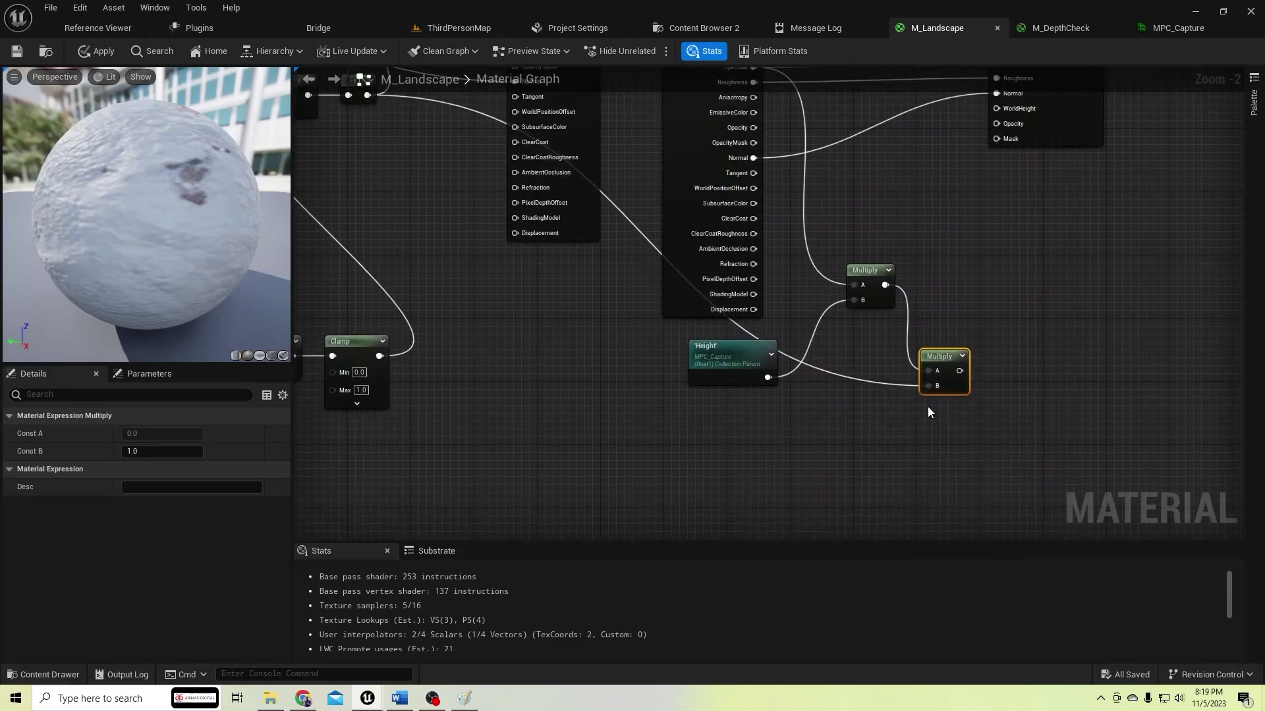
Add an Add node with its A input fed by the second Multiply's output
right_drag(928, 405, 832, 374)
drag(854, 335, 916, 348)
text(add)
key(Return)
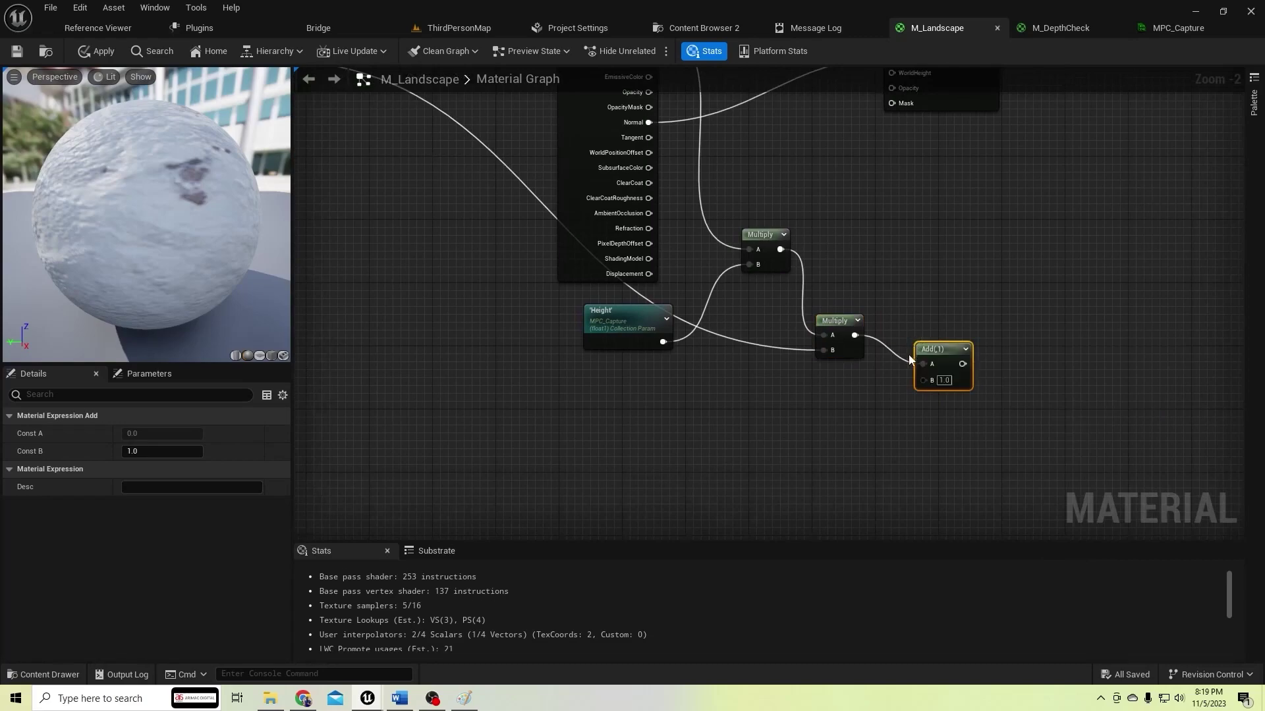
Add an Absolute World Position node below the height nodes, with a ComponentMask on its XYZ output
scroll(897, 432, up, 2)
right_click(705, 399)
text(world)
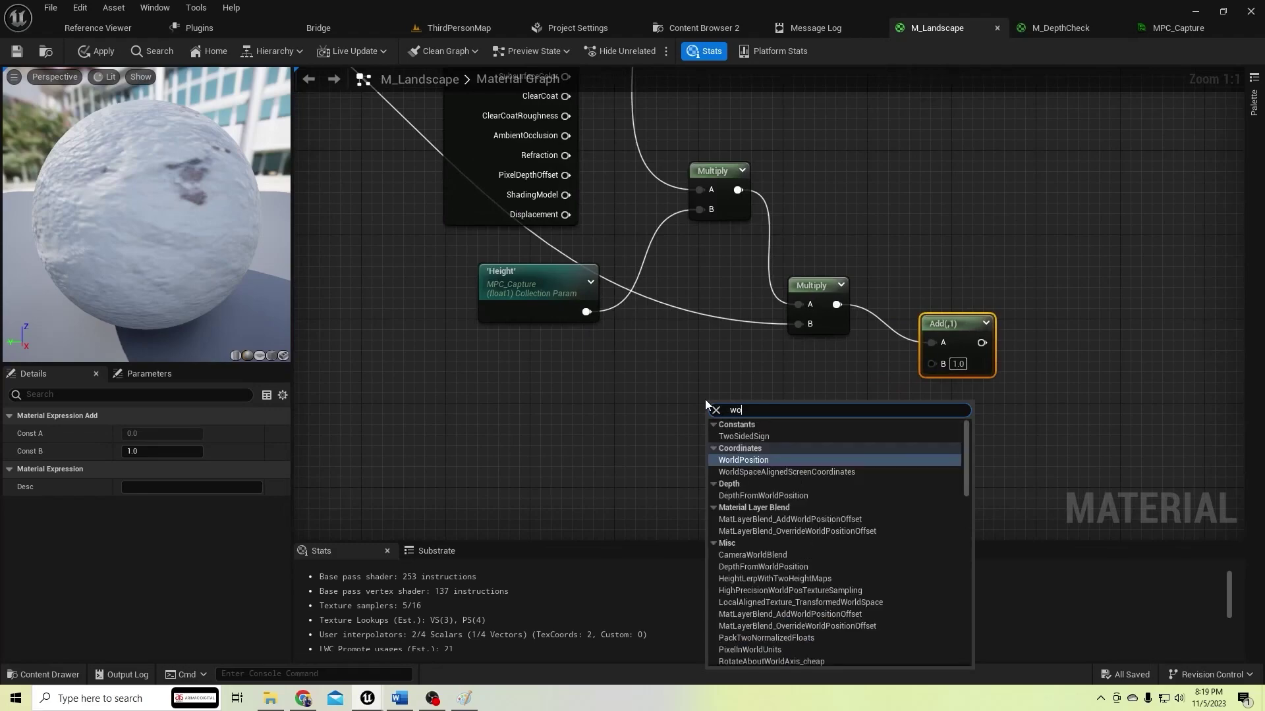
key(Return)
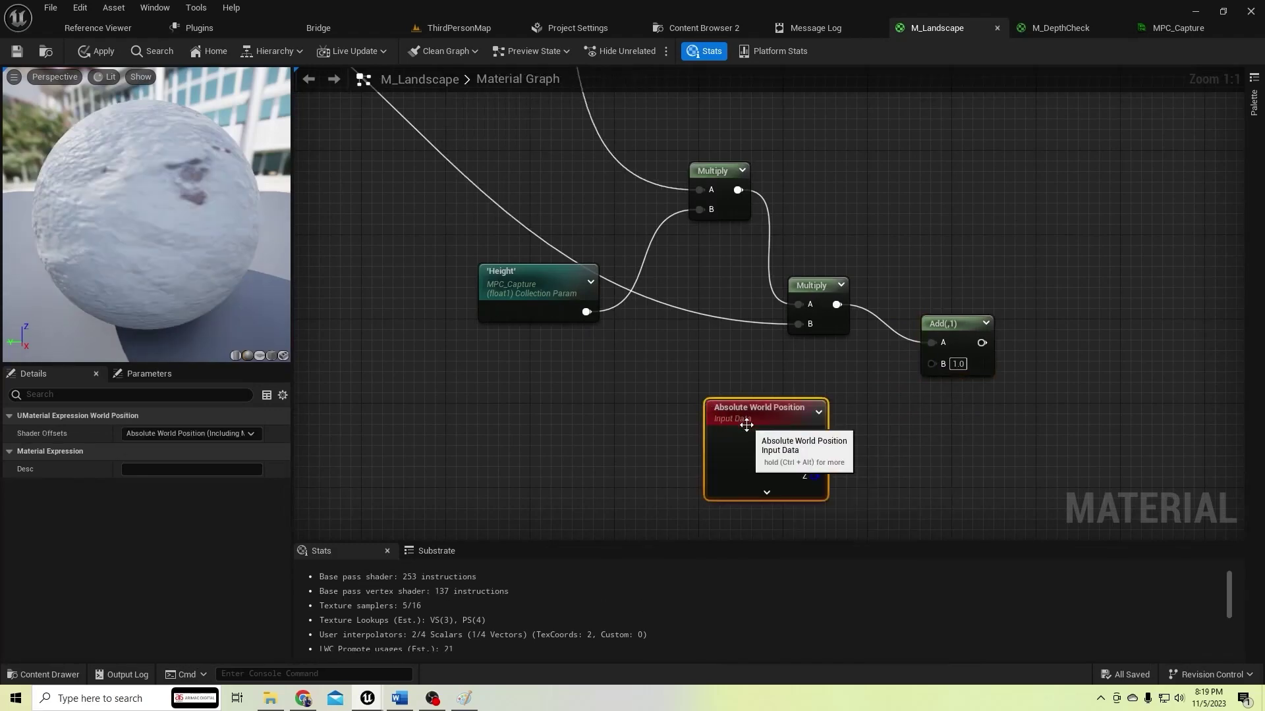
drag(732, 411, 599, 384)
drag(682, 410, 733, 401)
text(mask)
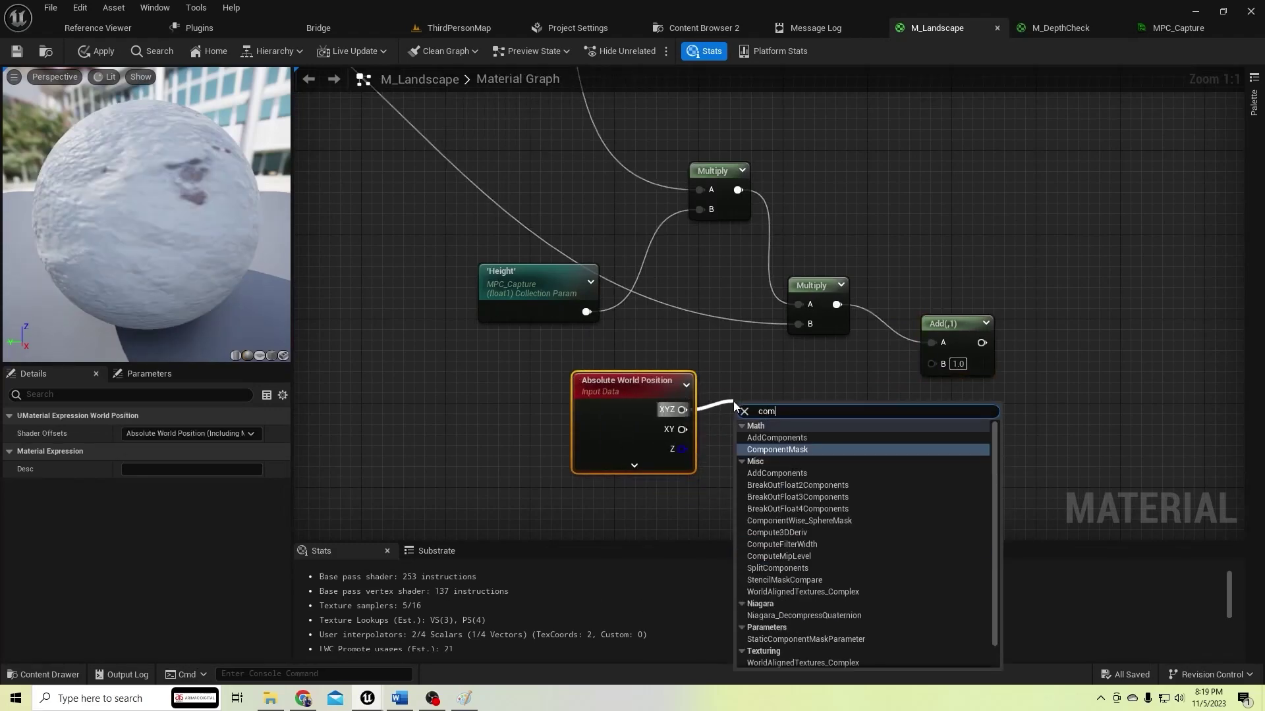
key(Return)
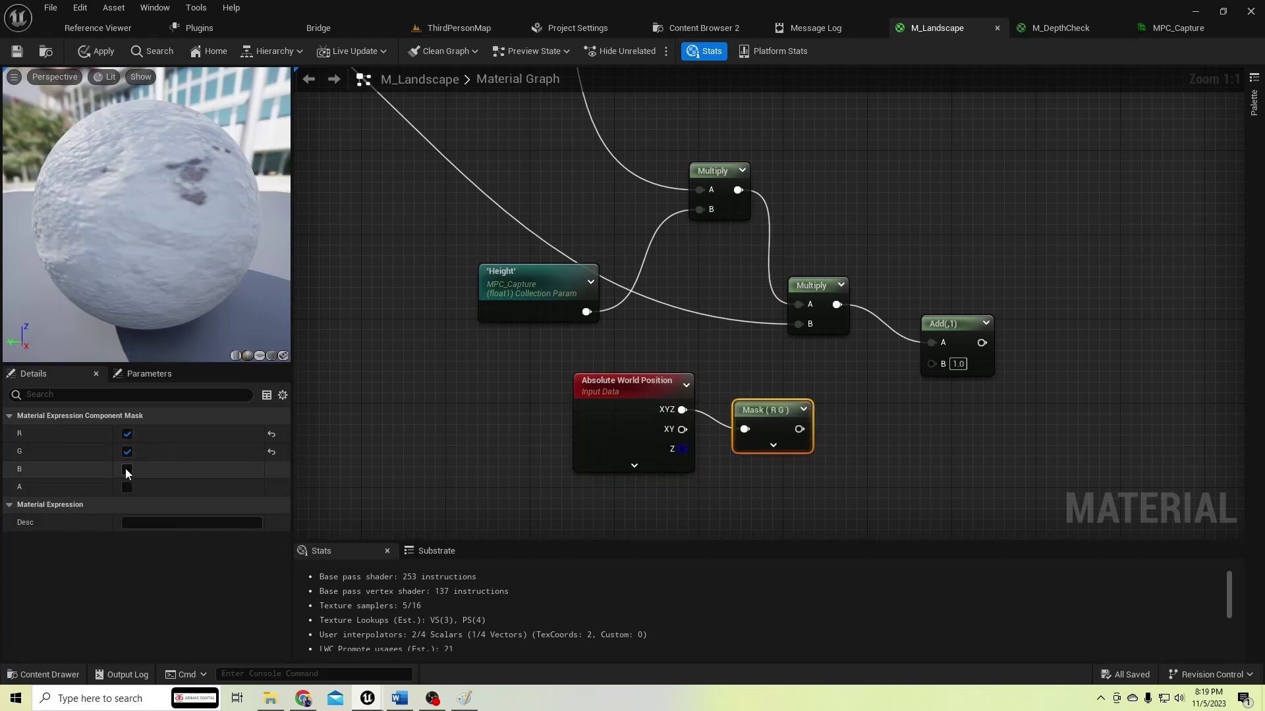
Restrict the component mask to the B channel and connect its output to the Add node's B input
click(127, 469)
click(127, 434)
click(128, 451)
drag(787, 429, 774, 411)
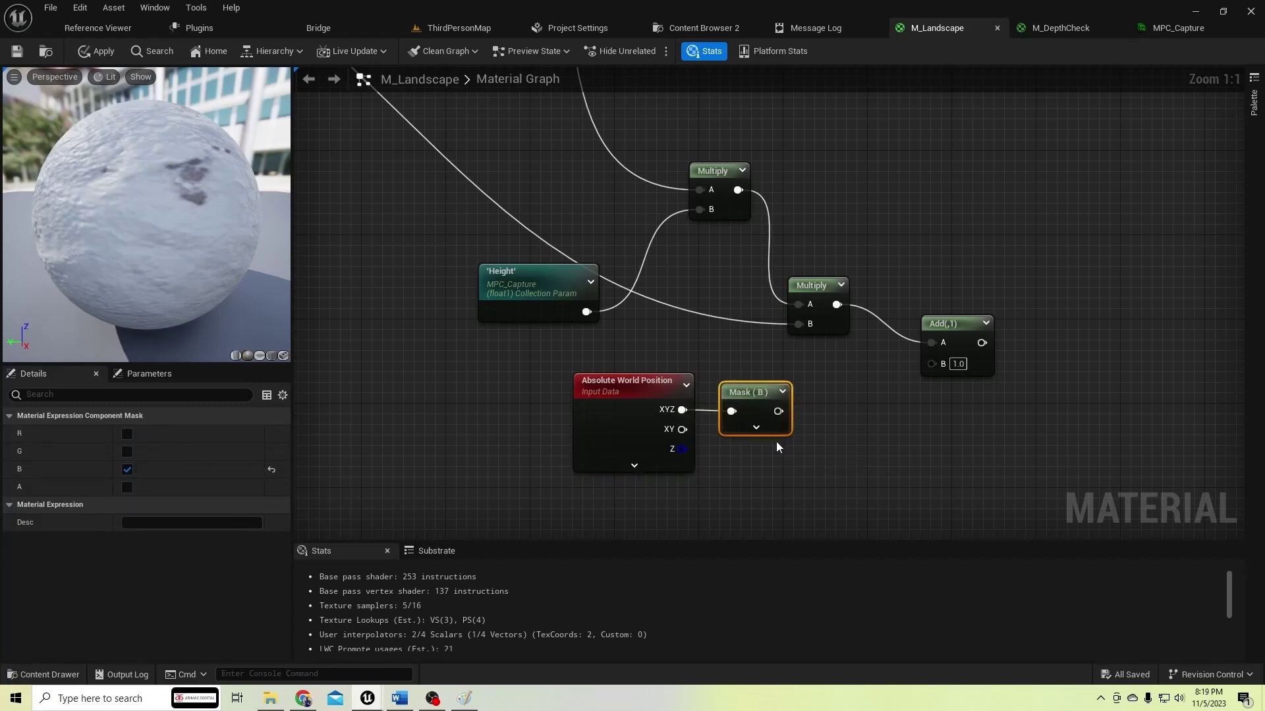
drag(778, 411, 926, 368)
Connect the Add output to WorldHeight on the Runtime Virtual Texture Output, and apply and save M_Landscape
scroll(907, 399, down, 4)
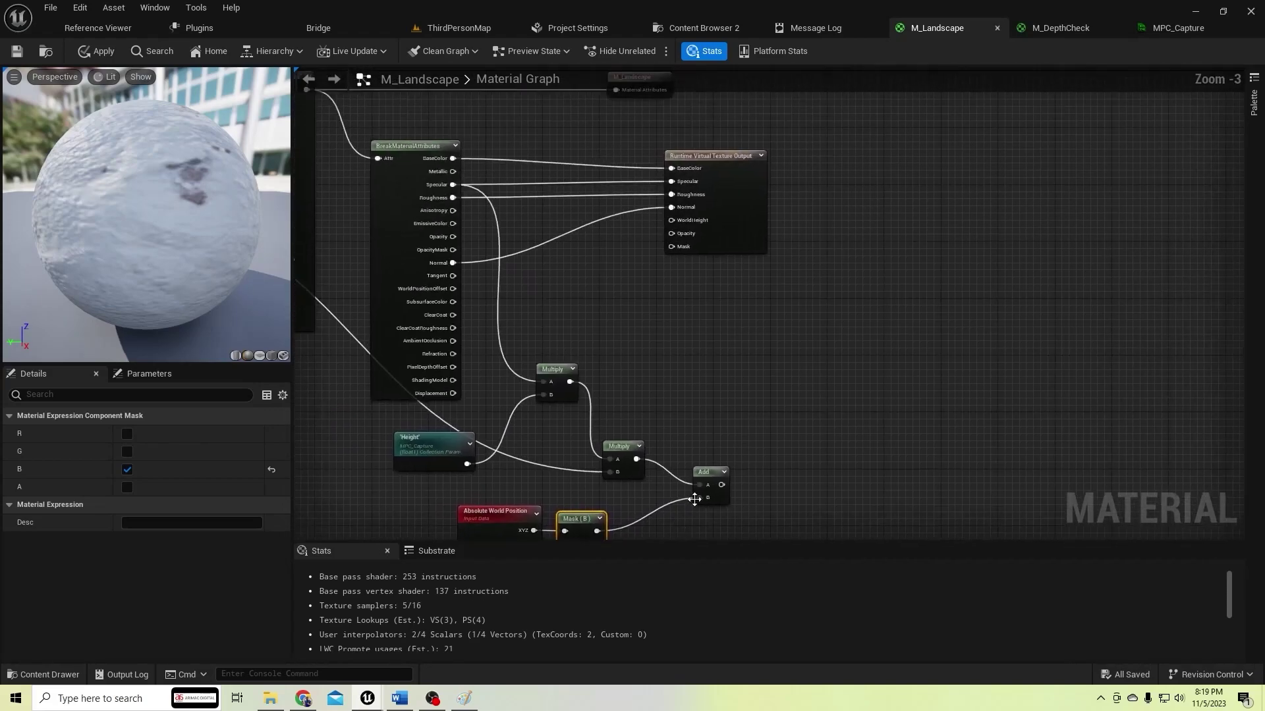
drag(722, 485, 672, 220)
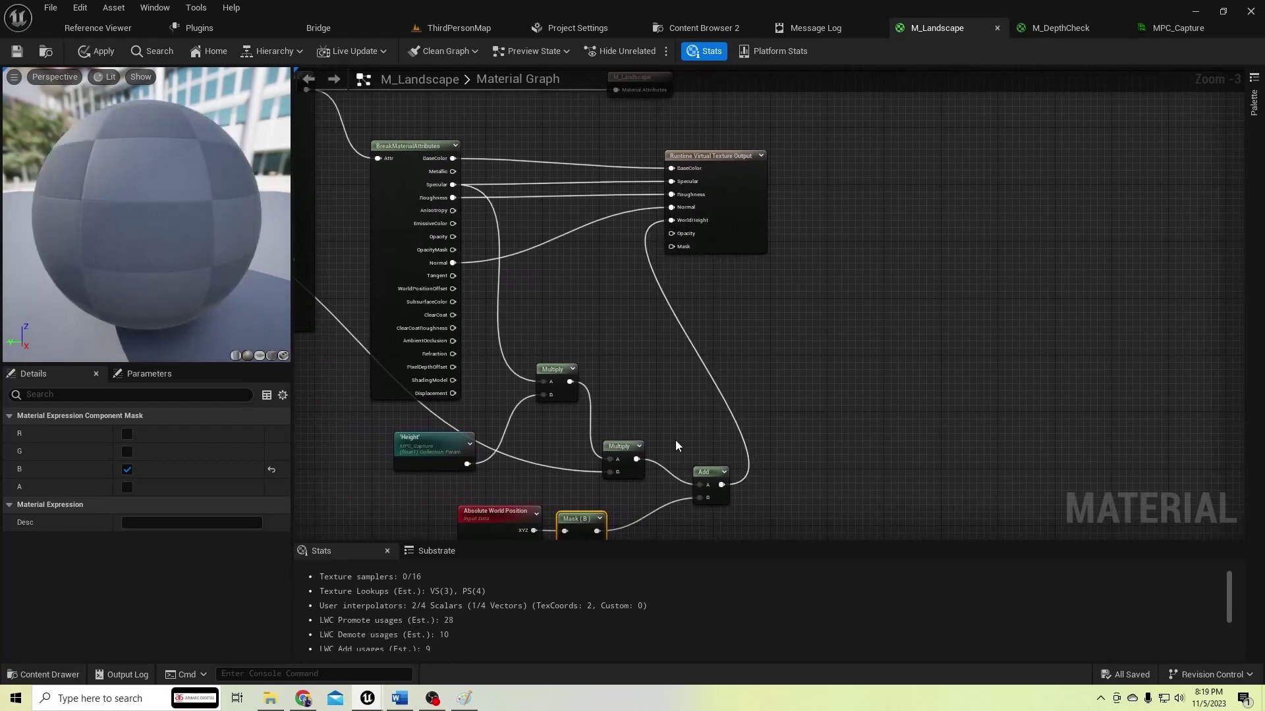
click(97, 51)
click(17, 58)
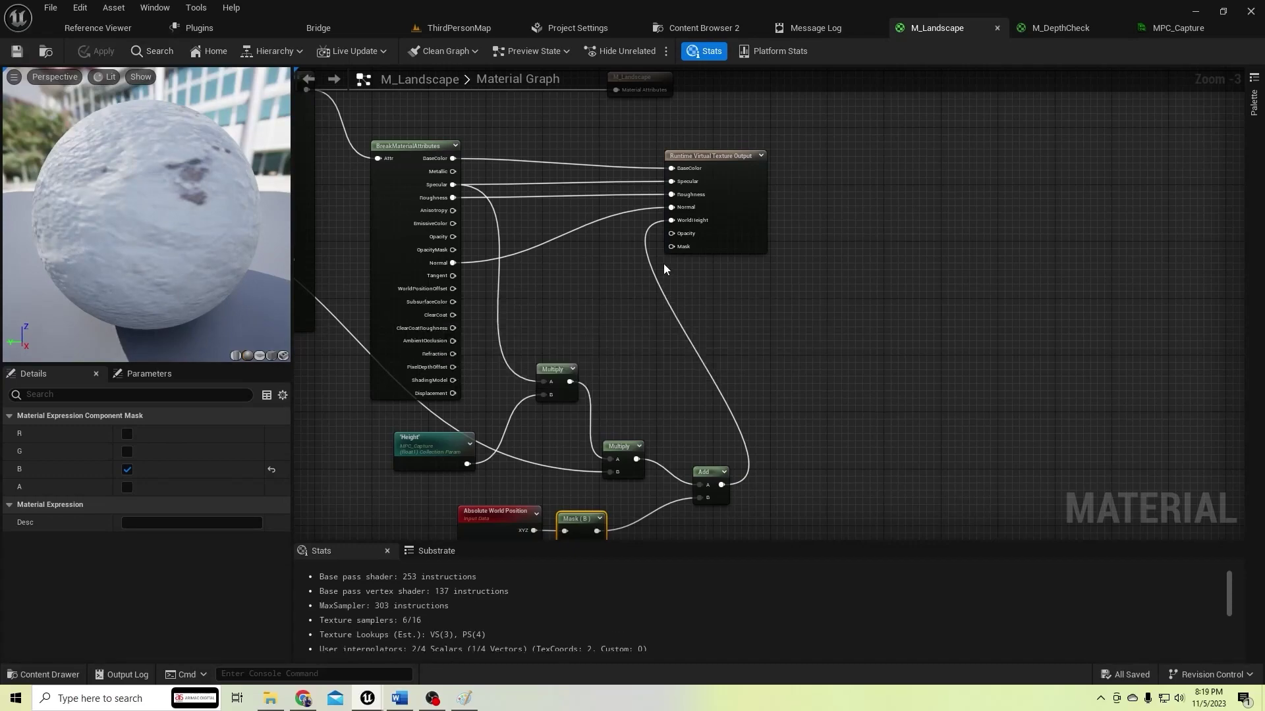
In ThirdPersonMap, filter the Landscape's properties for "virtual" and add two elements to its Draw in Virtual Textures array
click(428, 29)
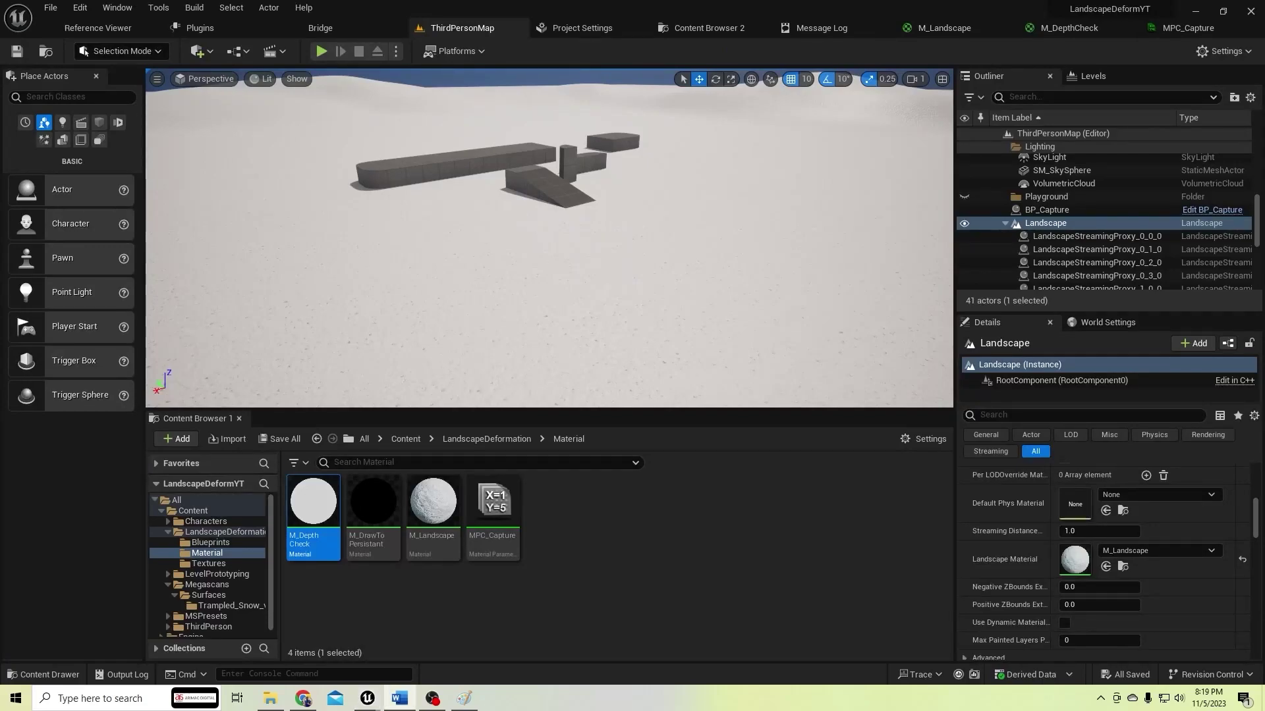
right_drag(747, 337, 718, 311)
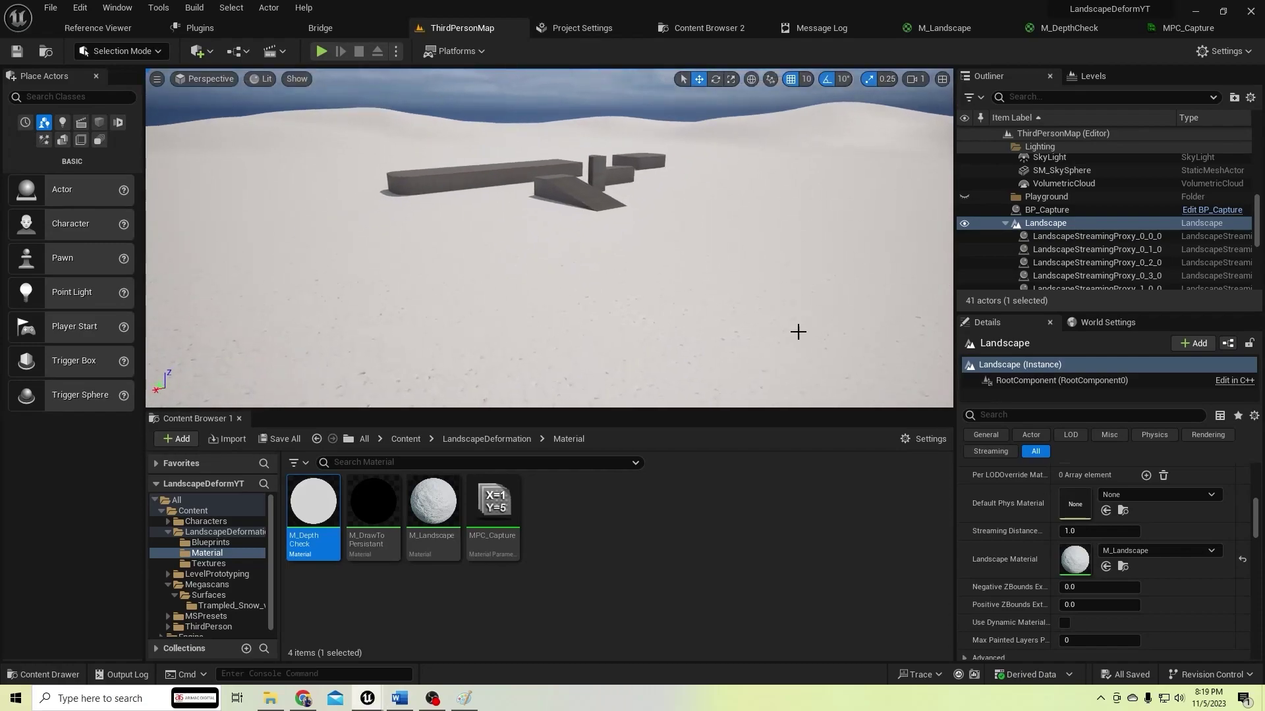
click(1065, 416)
text(virtual)
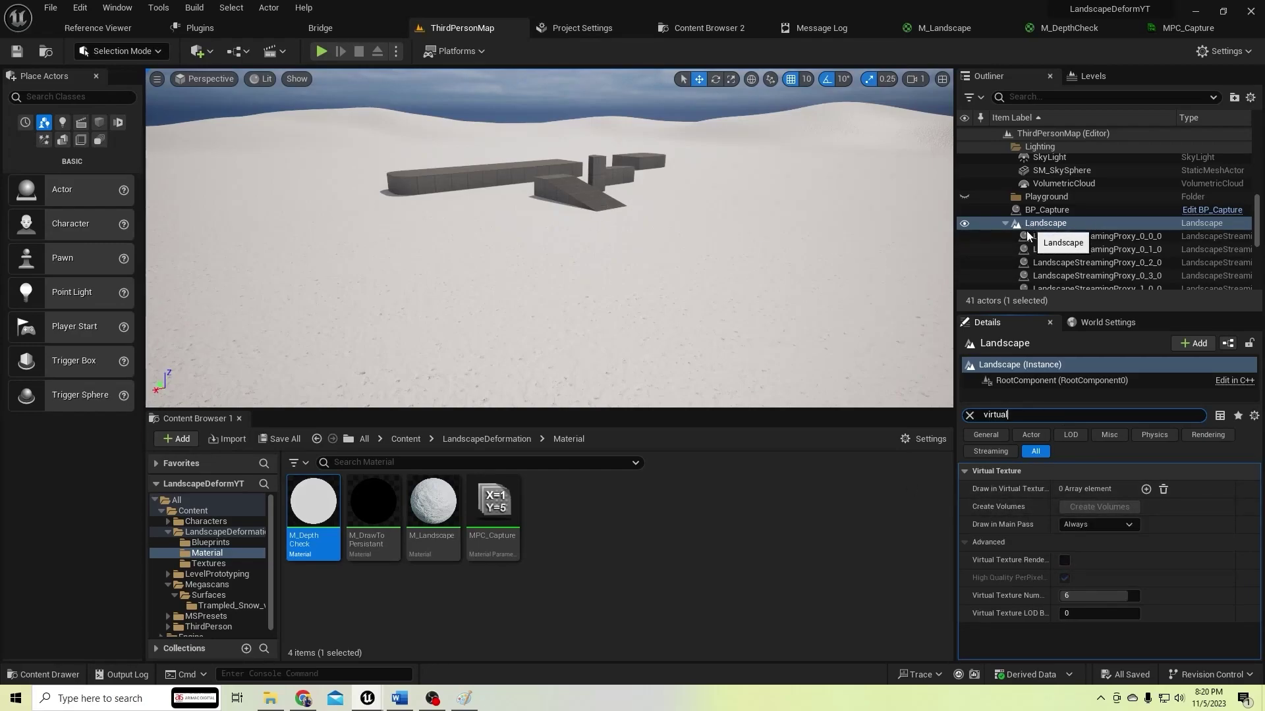
right_drag(763, 365, 715, 376)
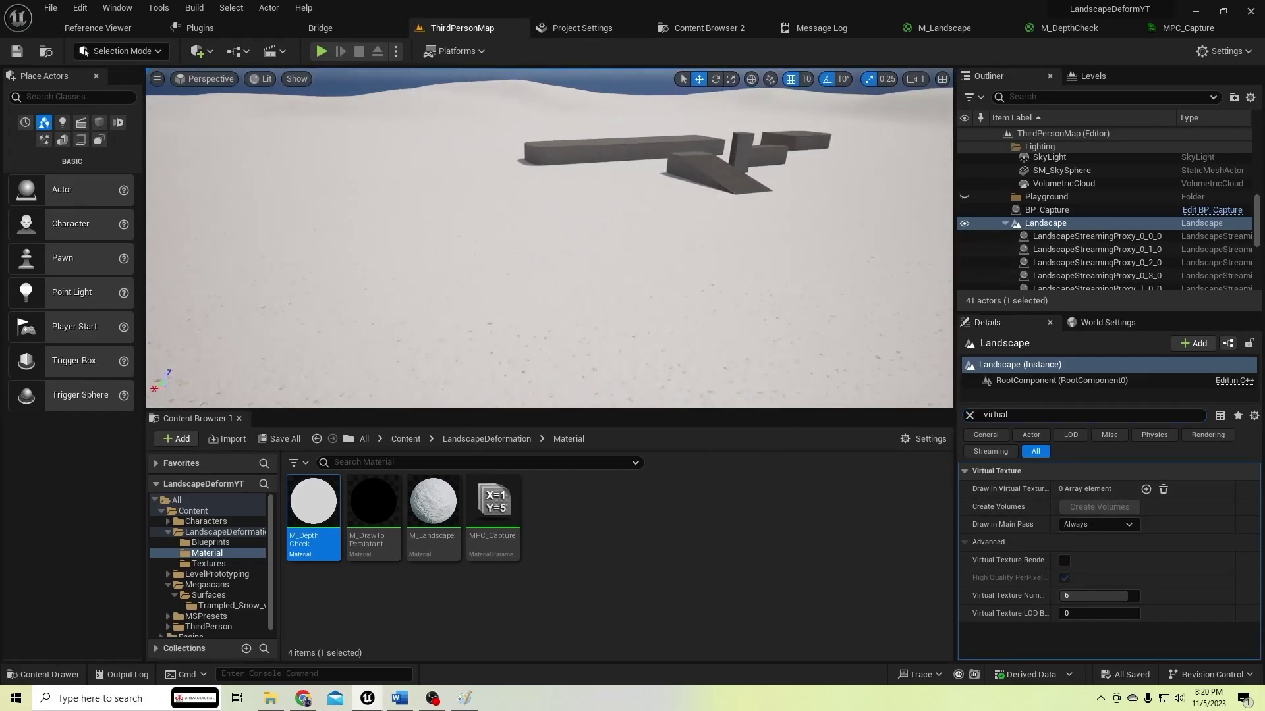
click(763, 365)
scroll(1081, 196, up, 5)
click(1074, 190)
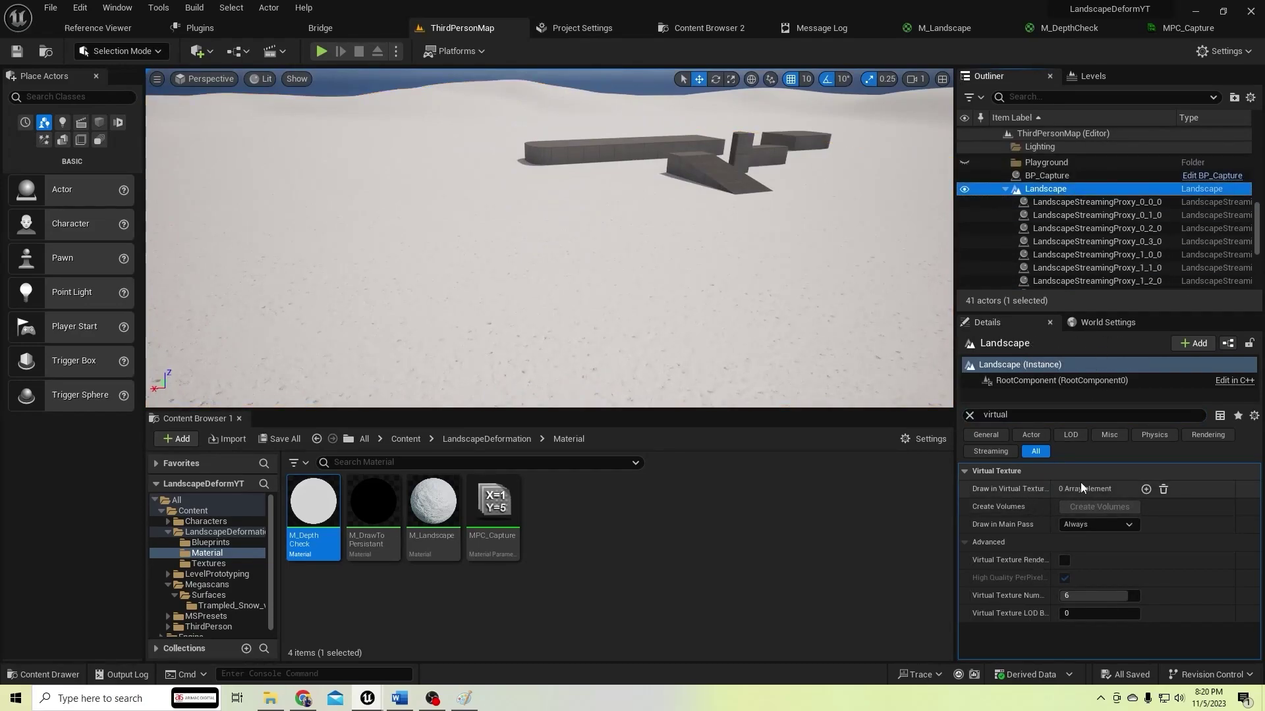
click(1145, 489)
click(1146, 489)
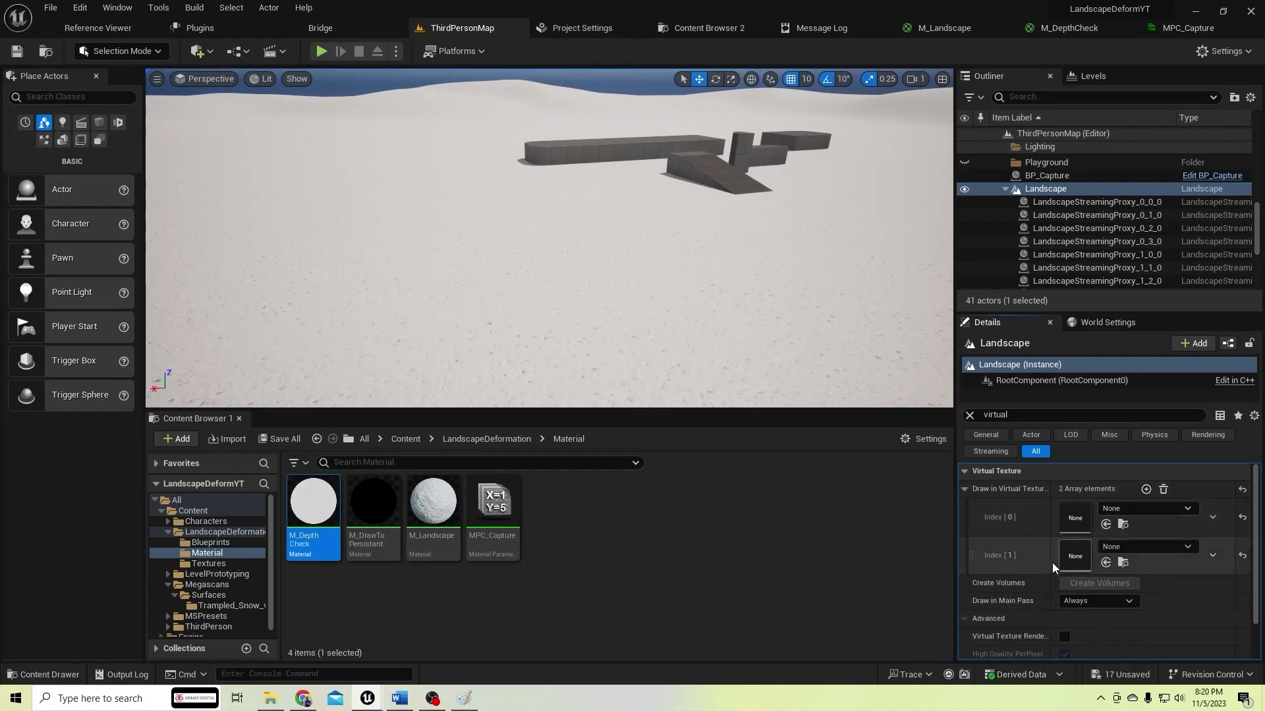
Assign RVT_Height to Index 0 and RVT_Material to Index 1 of the Landscape's Draw in Virtual Textures array
click(487, 439)
double_click(433, 504)
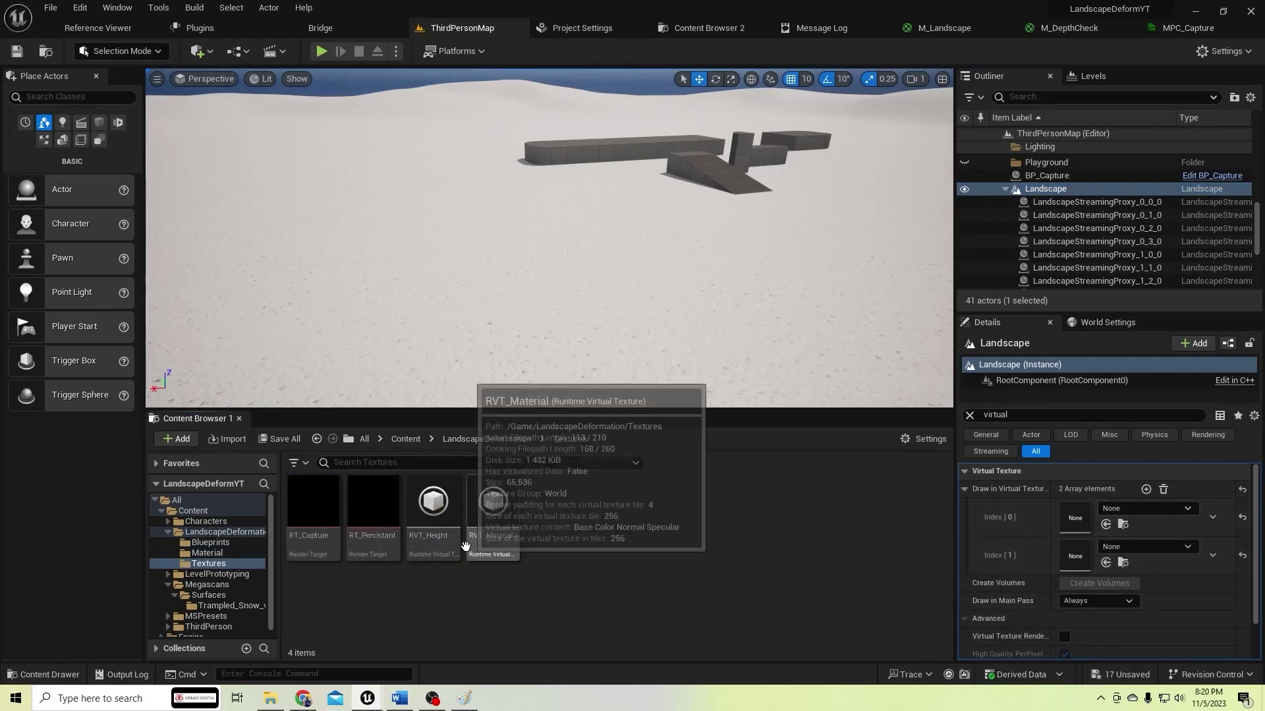
click(432, 504)
click(1106, 524)
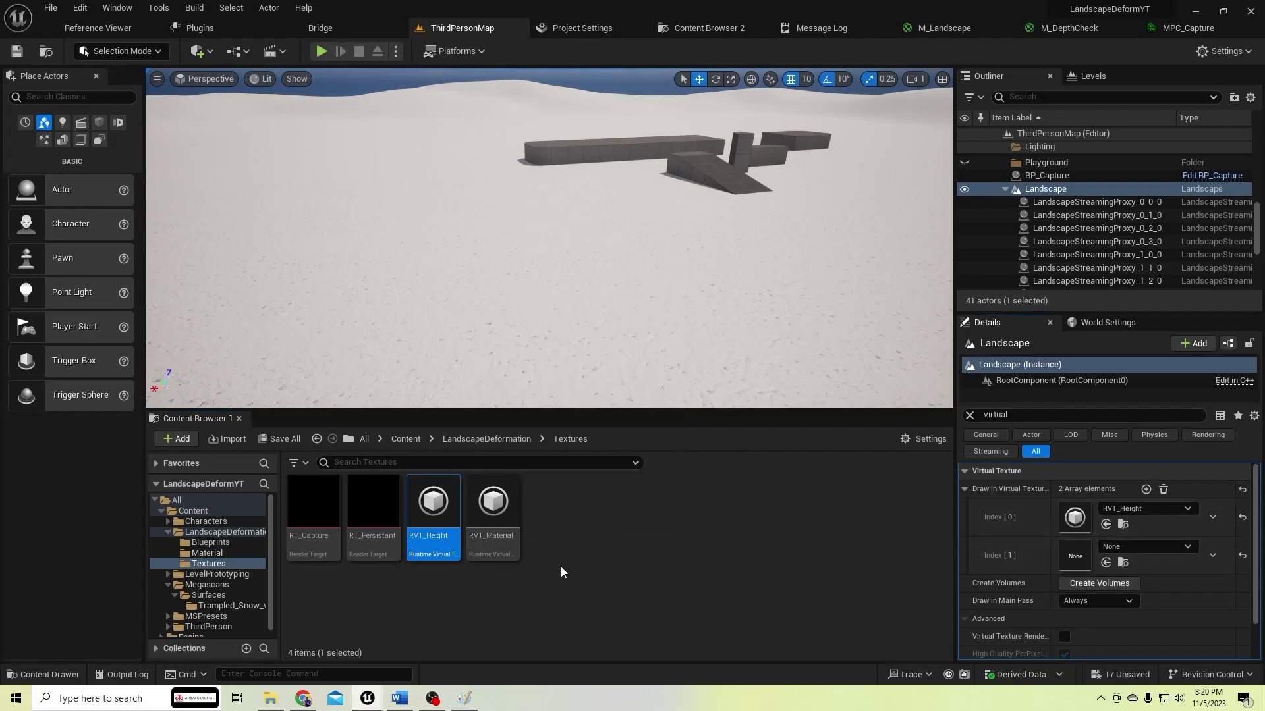
click(492, 507)
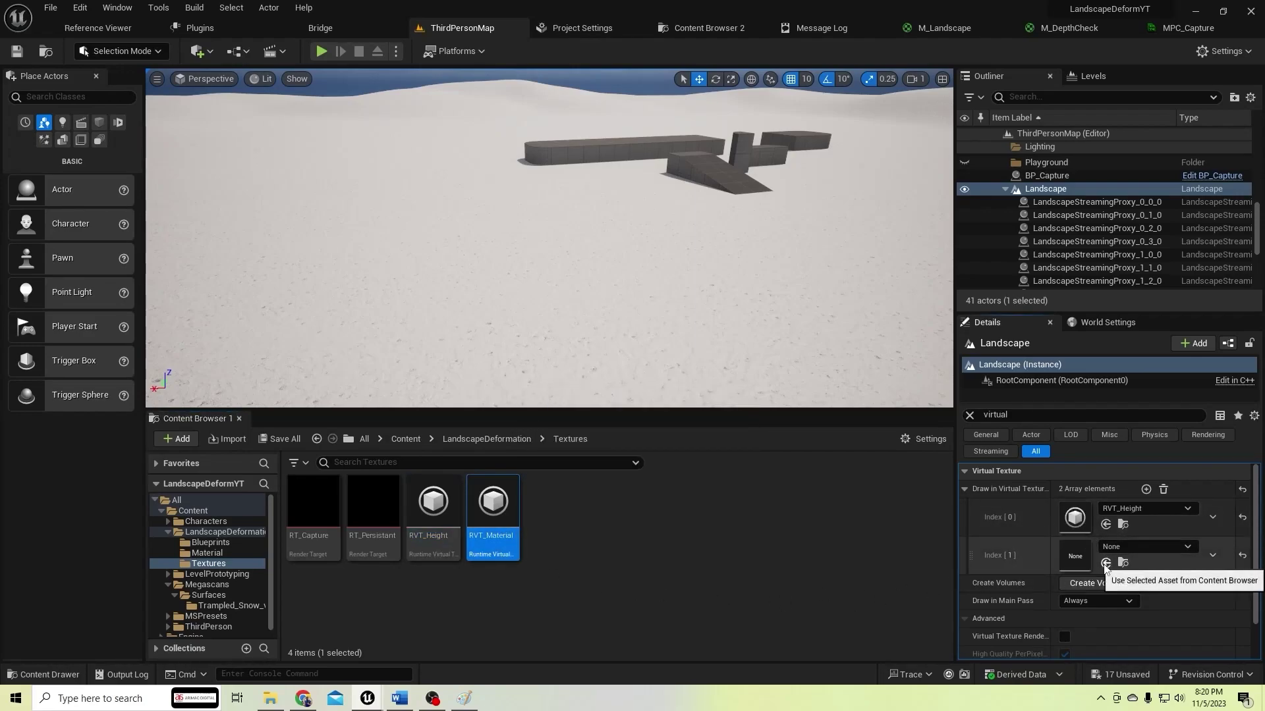
click(1105, 563)
scroll(1105, 590, down, 1)
scroll(1106, 590, up, 1)
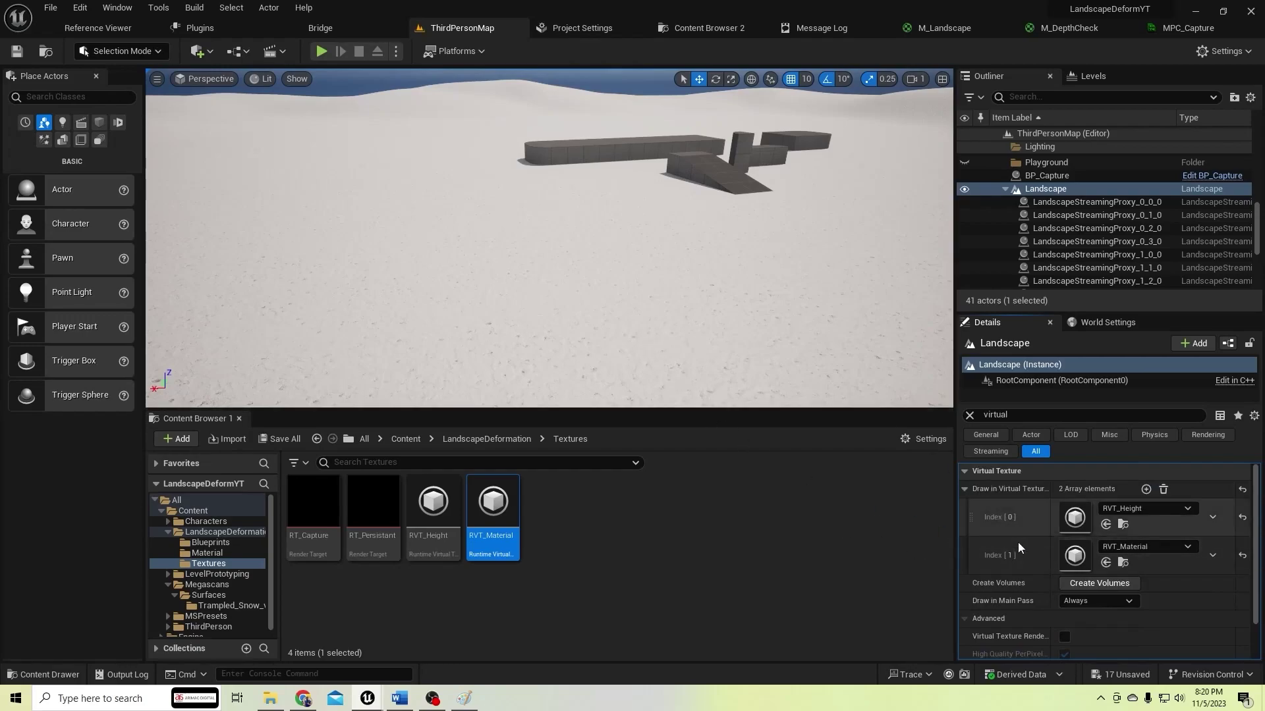
scroll(1024, 552, down, 1)
scroll(1028, 555, up, 1)
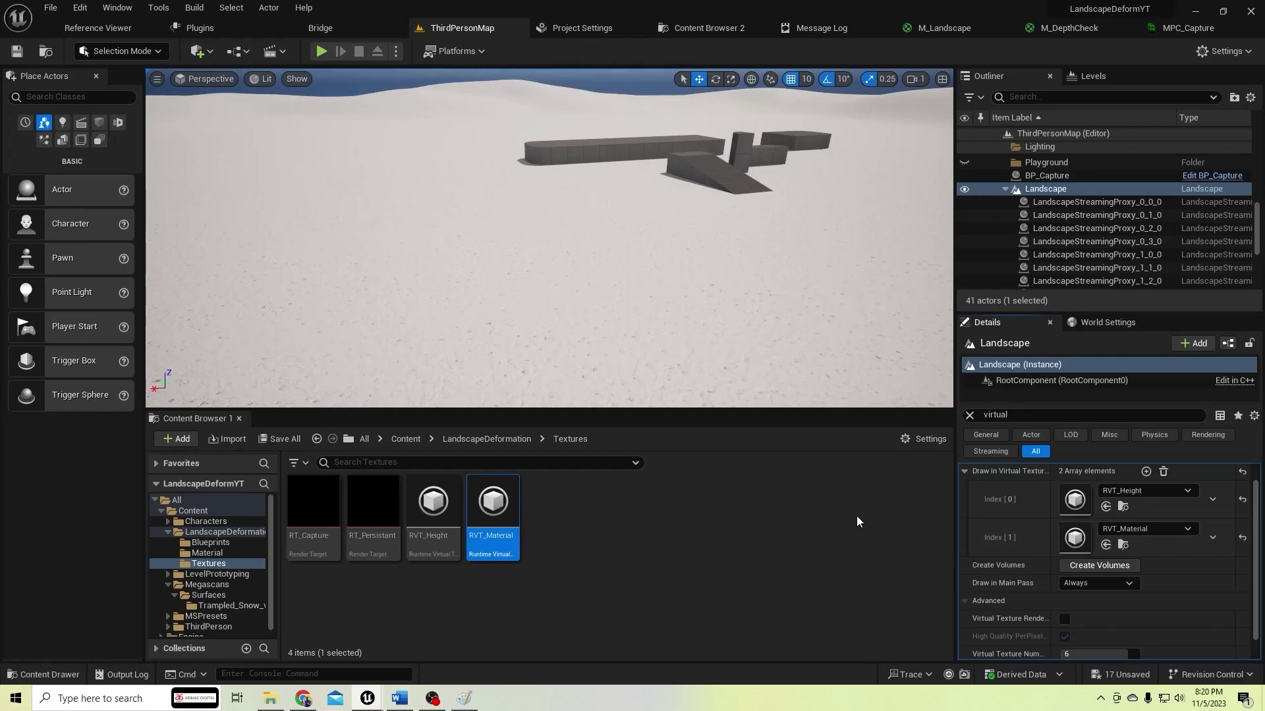
scroll(1042, 591, down, 1)
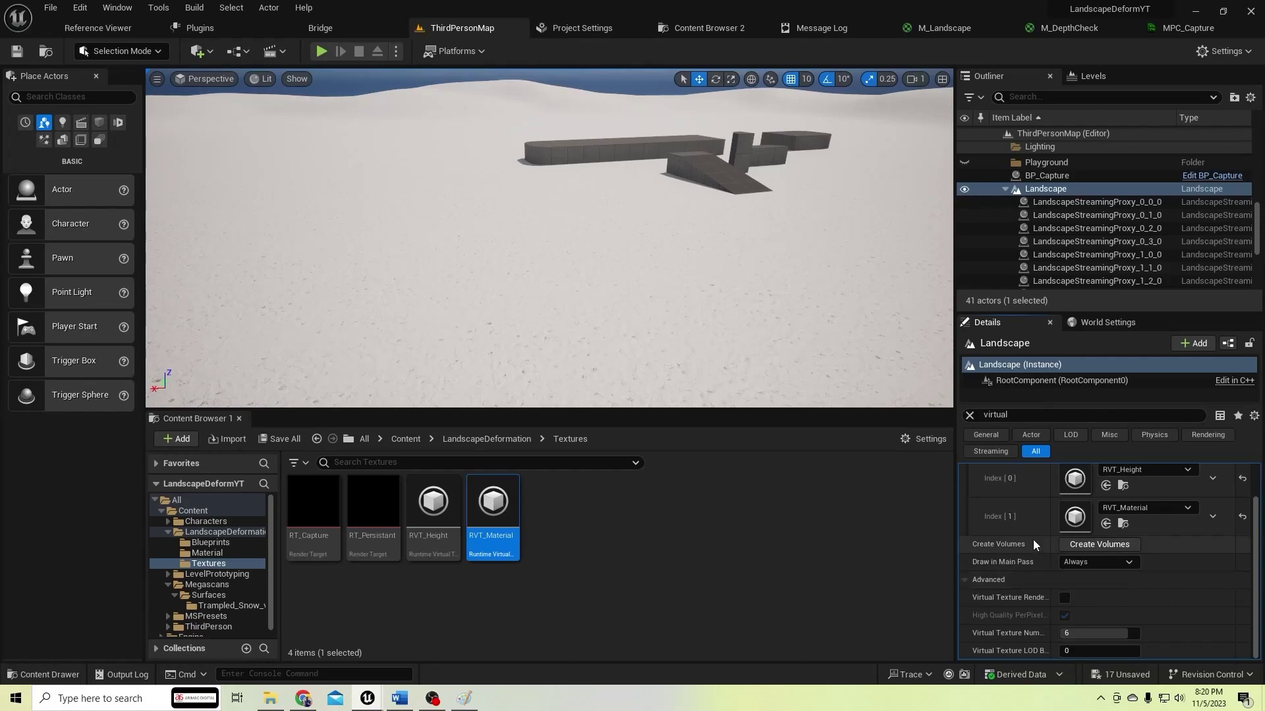
Find the Runtime Virtual Texture Volume actor with "runtime vir" and place it on the snow near the playground blocks
click(1005, 189)
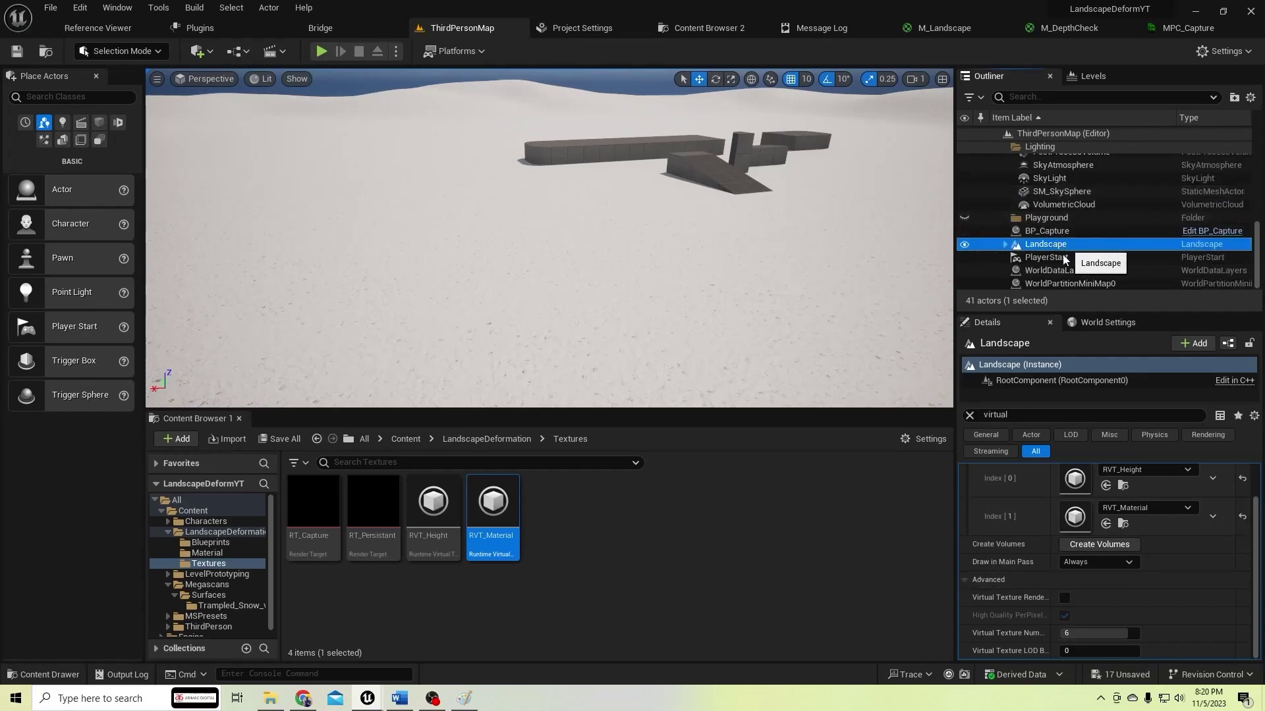
click(94, 93)
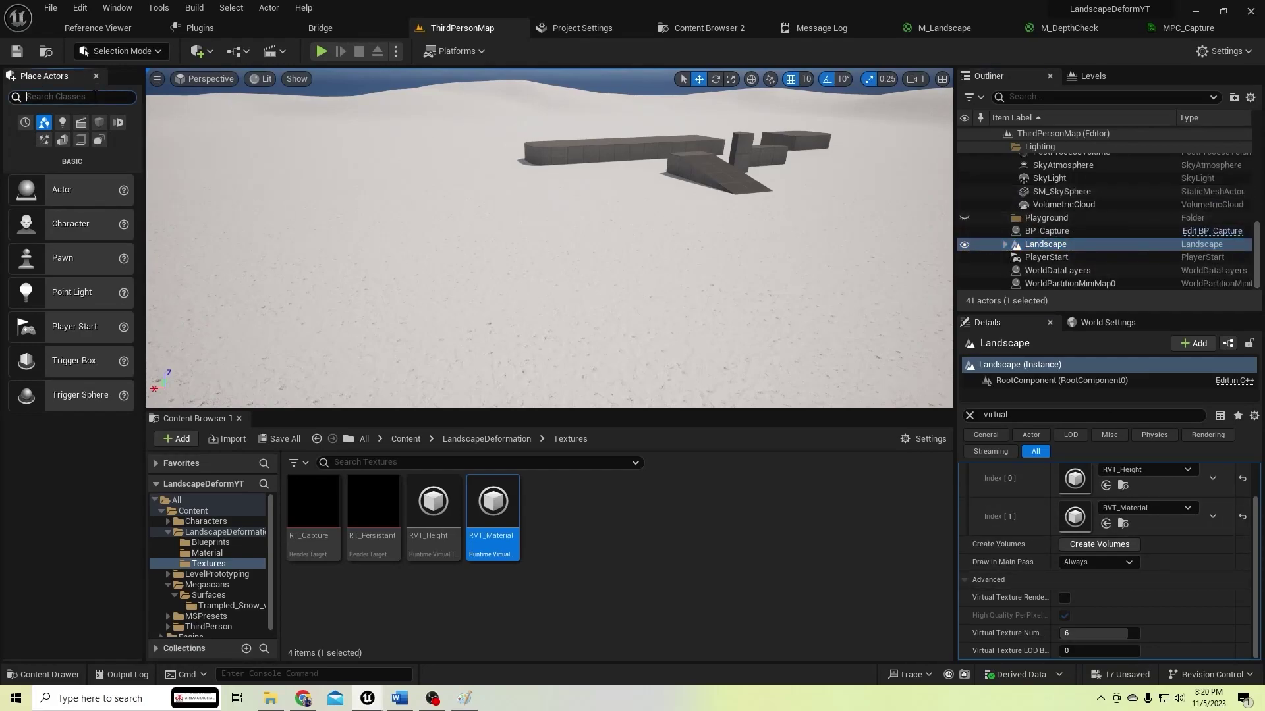
text(runtime vir)
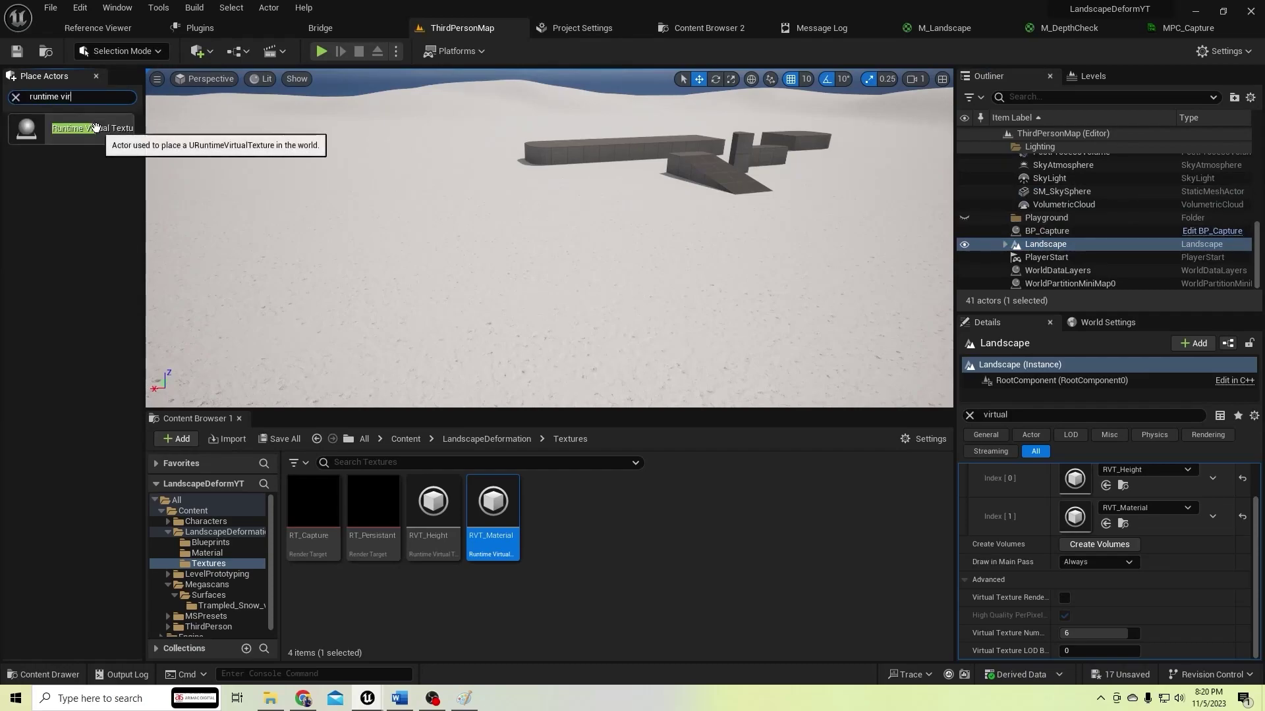
drag(515, 254, 499, 273)
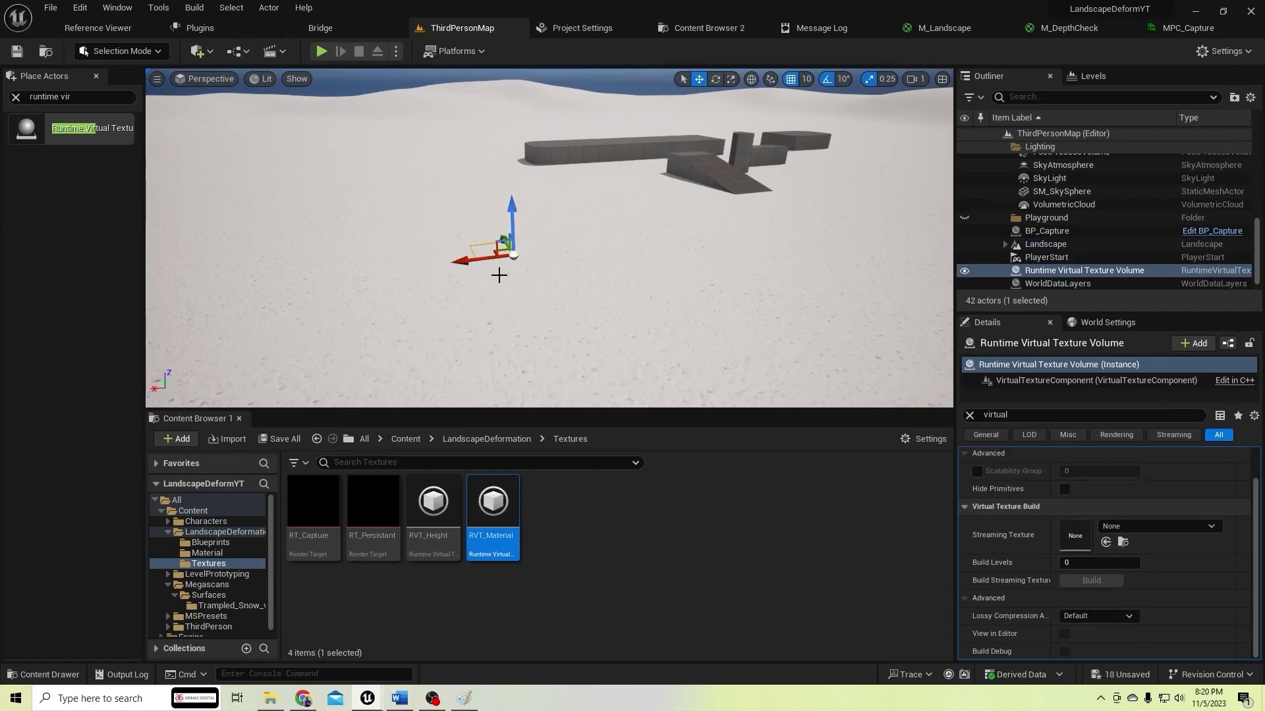
scroll(499, 273, down, 5)
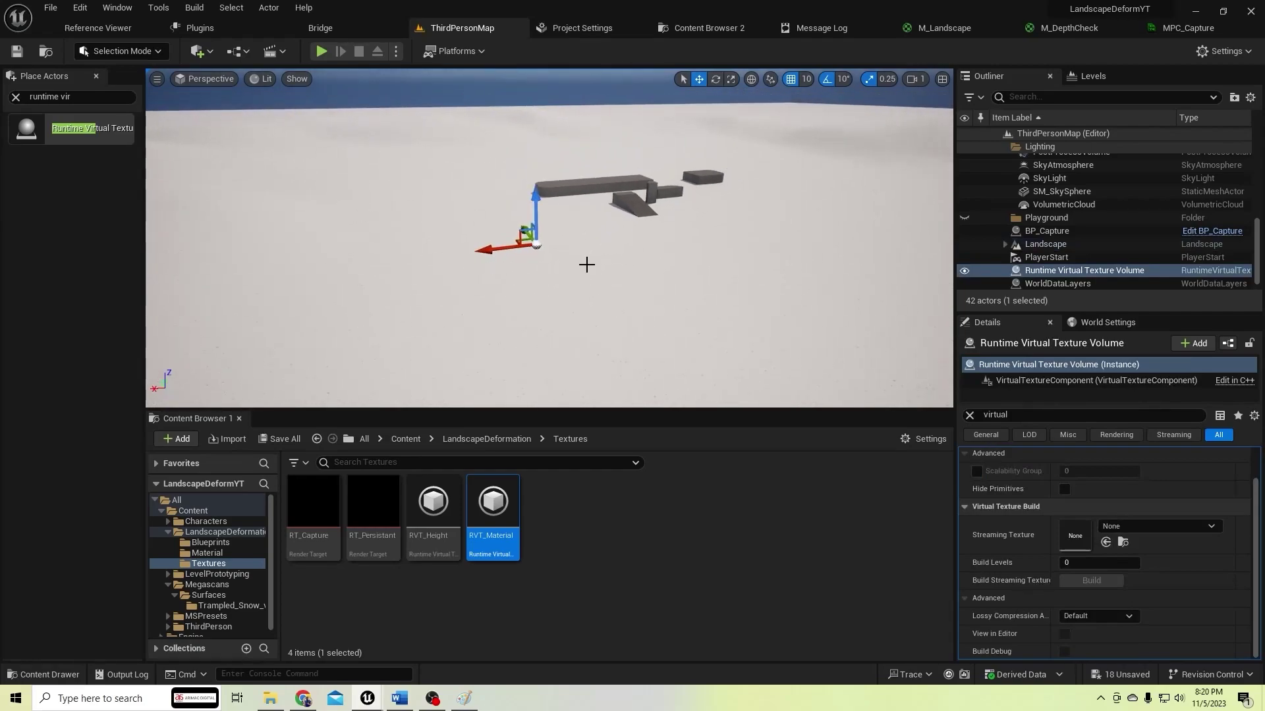
scroll(1094, 501, up, 2)
Clear the property filter and set the volume's Bounds Align Actor to Landscape
click(969, 415)
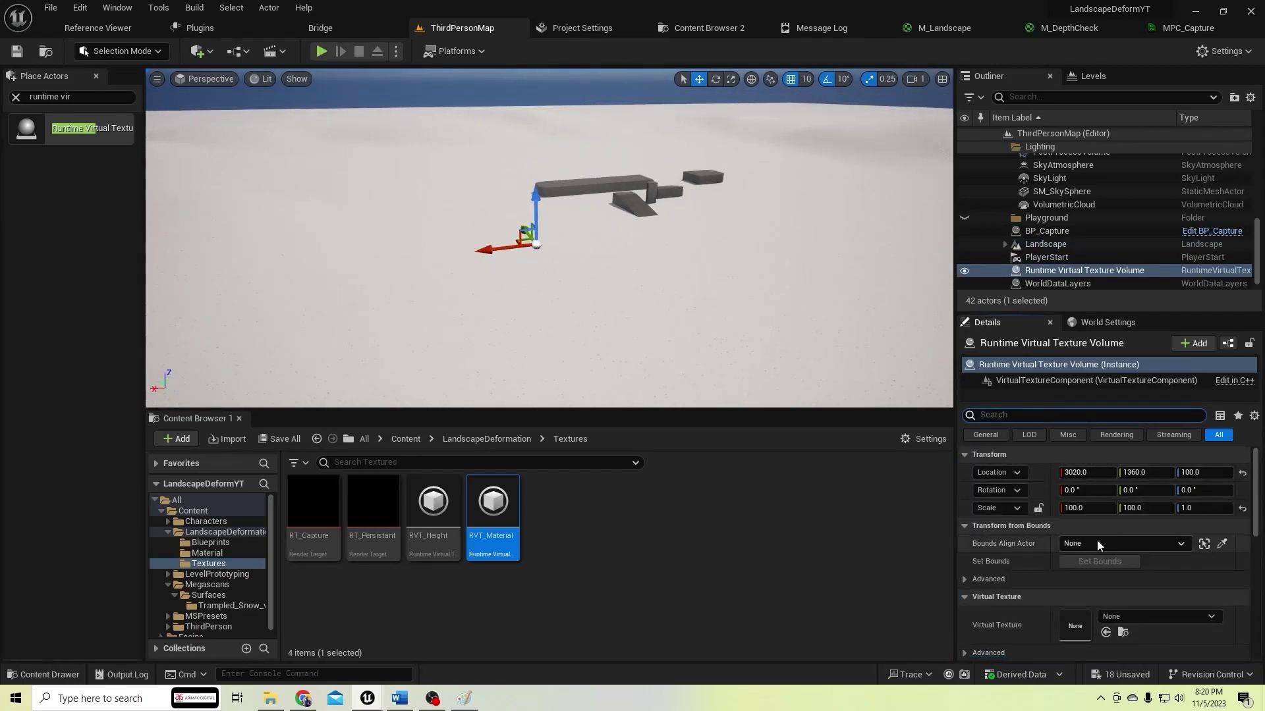
click(1149, 543)
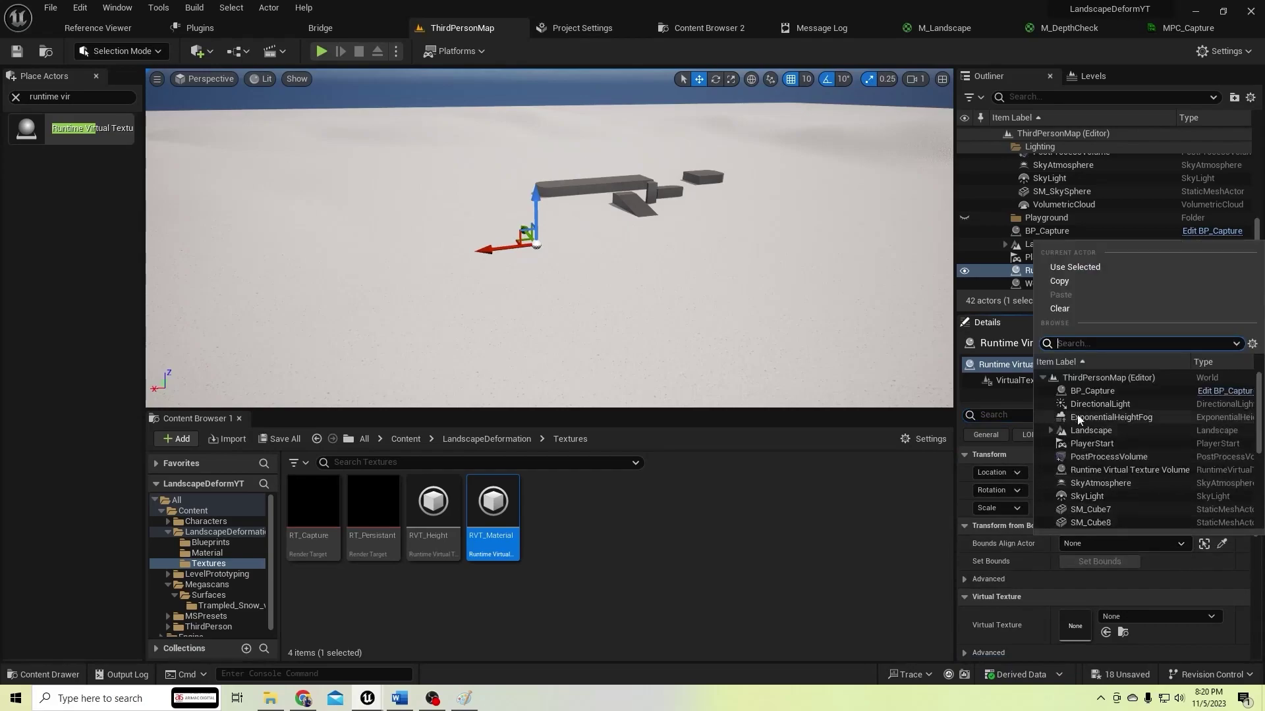
click(1091, 430)
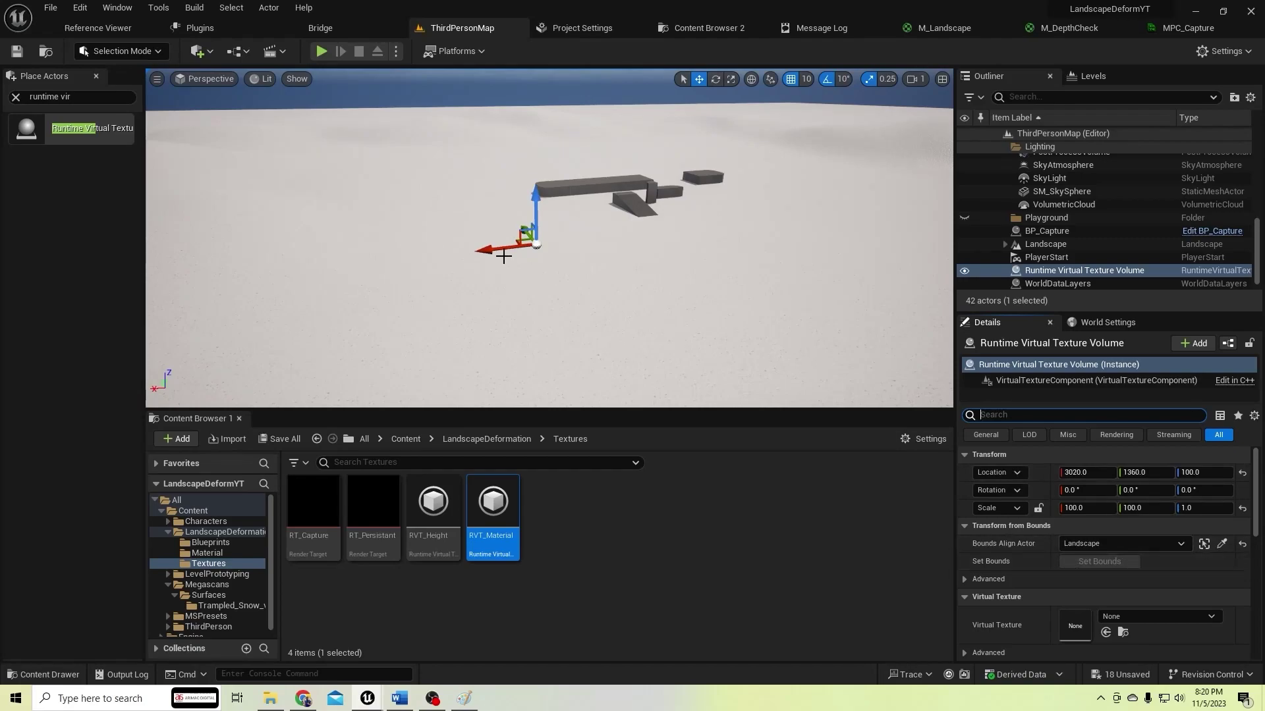
In the Top wireframe view, move the volume to the landscape's minimum X/Y corner, at about X -25290, Y -25270
click(204, 79)
click(257, 127)
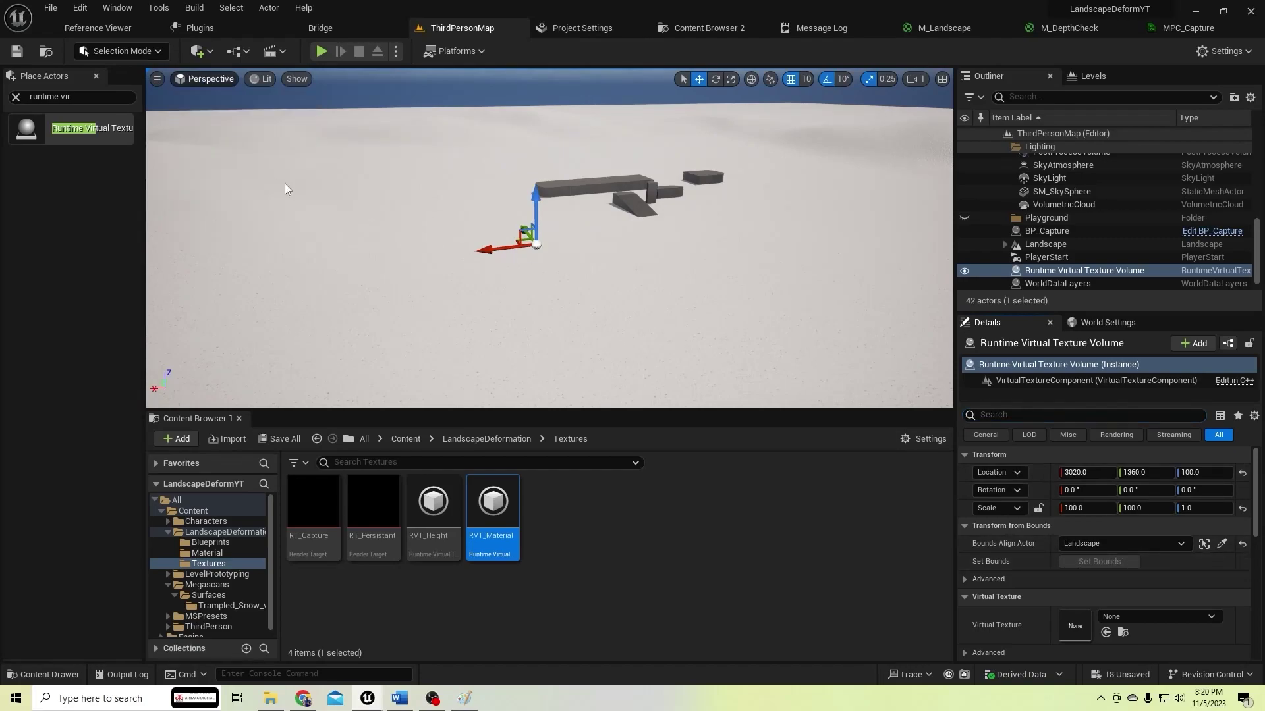
scroll(415, 220, down, 10)
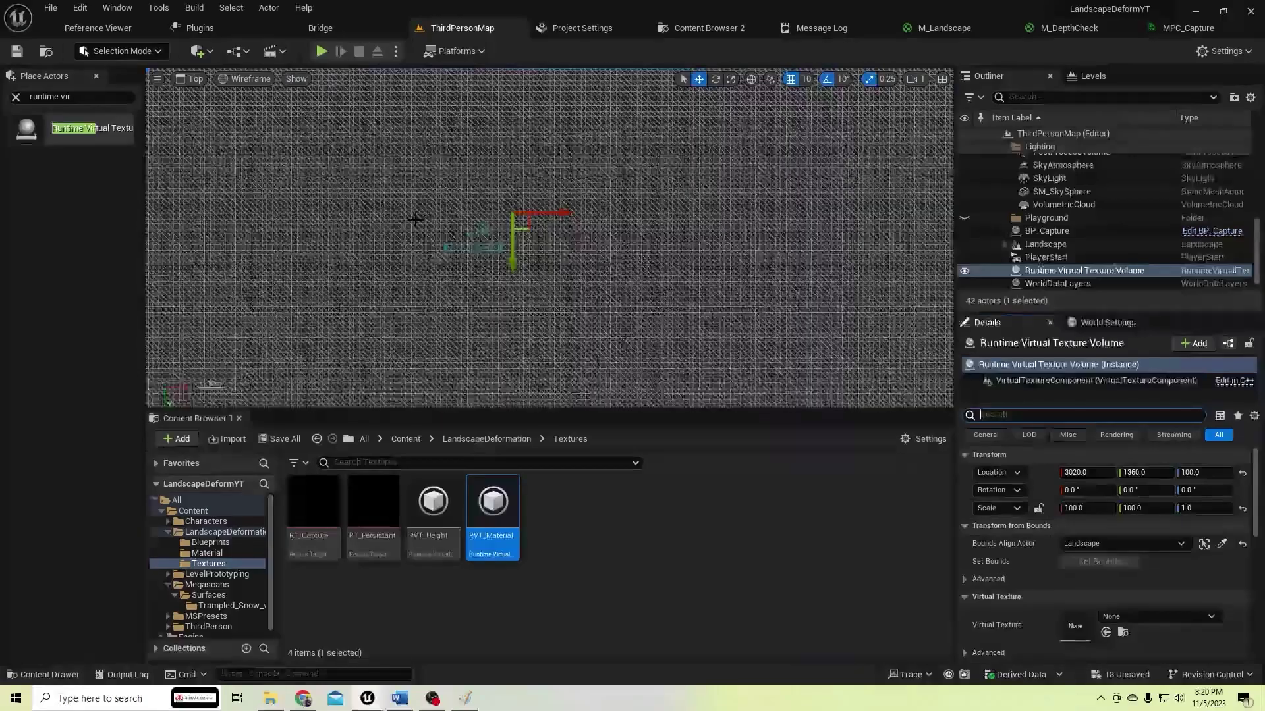
drag(597, 329, 412, 171)
scroll(412, 171, up, 5)
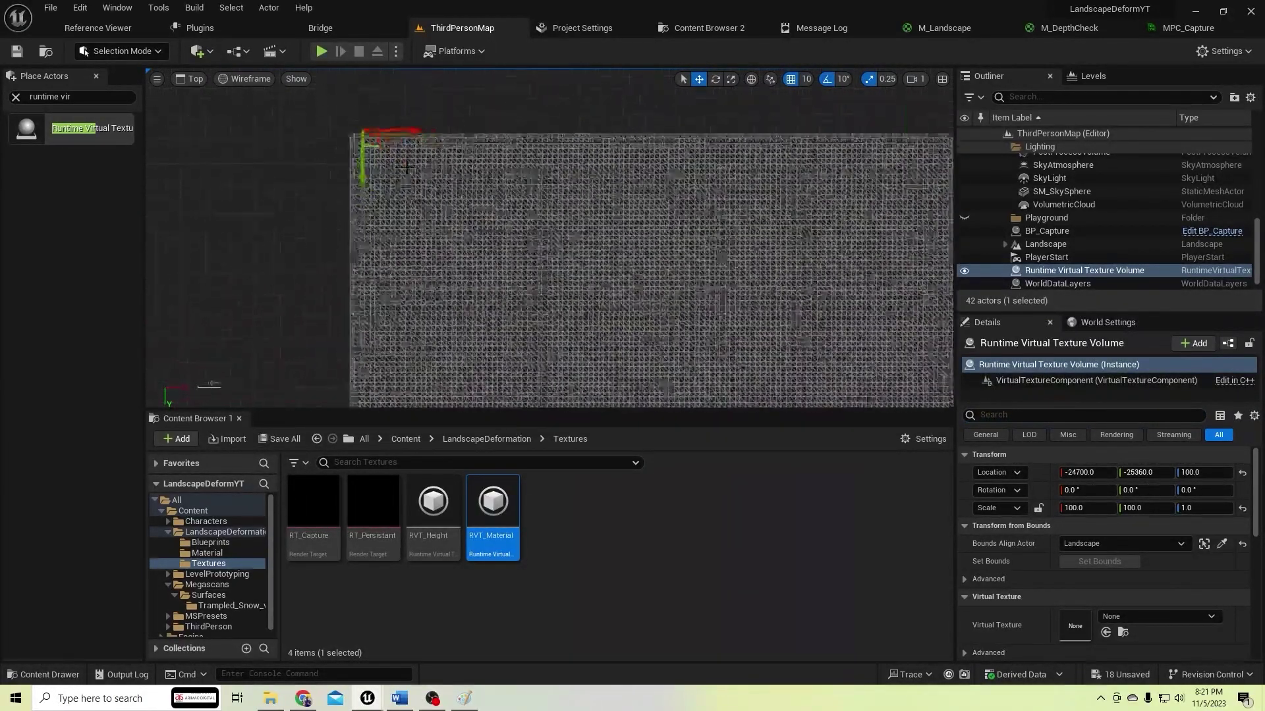
drag(343, 116, 319, 123)
click(1075, 507)
scroll(599, 365, down, 8)
right_drag(602, 347, 370, 133)
scroll(565, 197, down, 5)
Set the volume's X and Y scale to 51000 so that it covers the whole landscape
click(1087, 508)
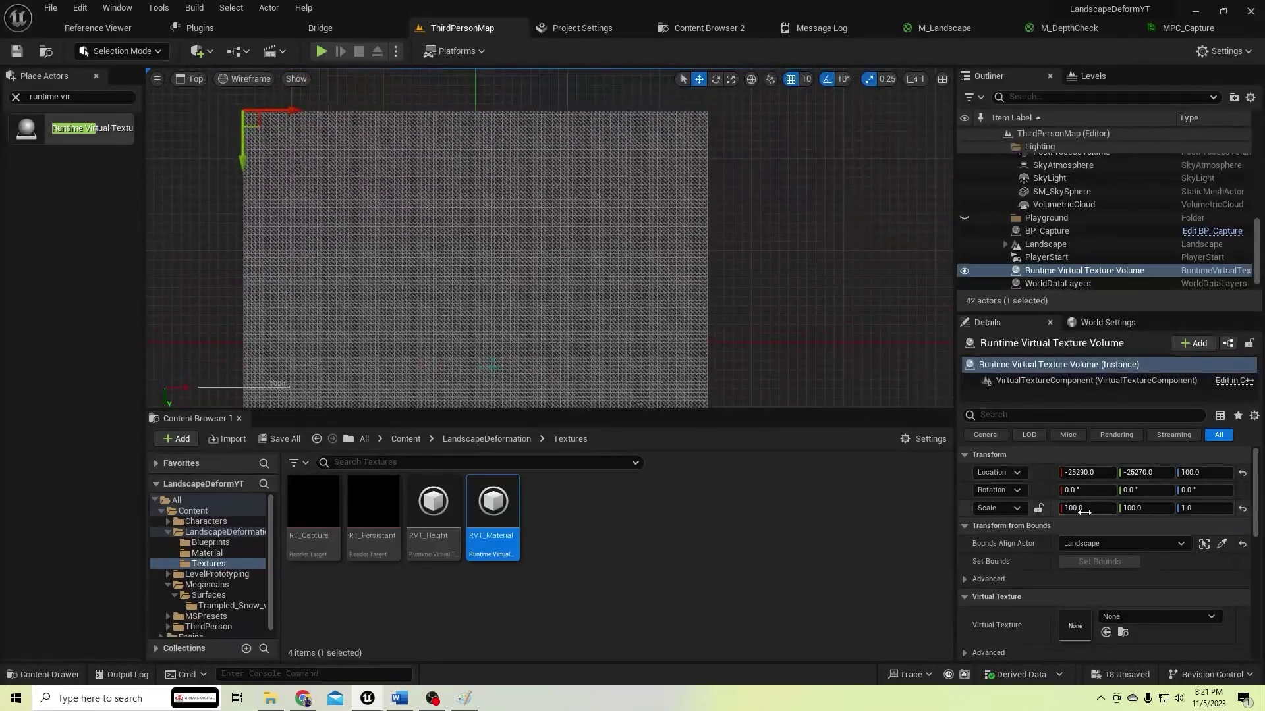
text(51000)
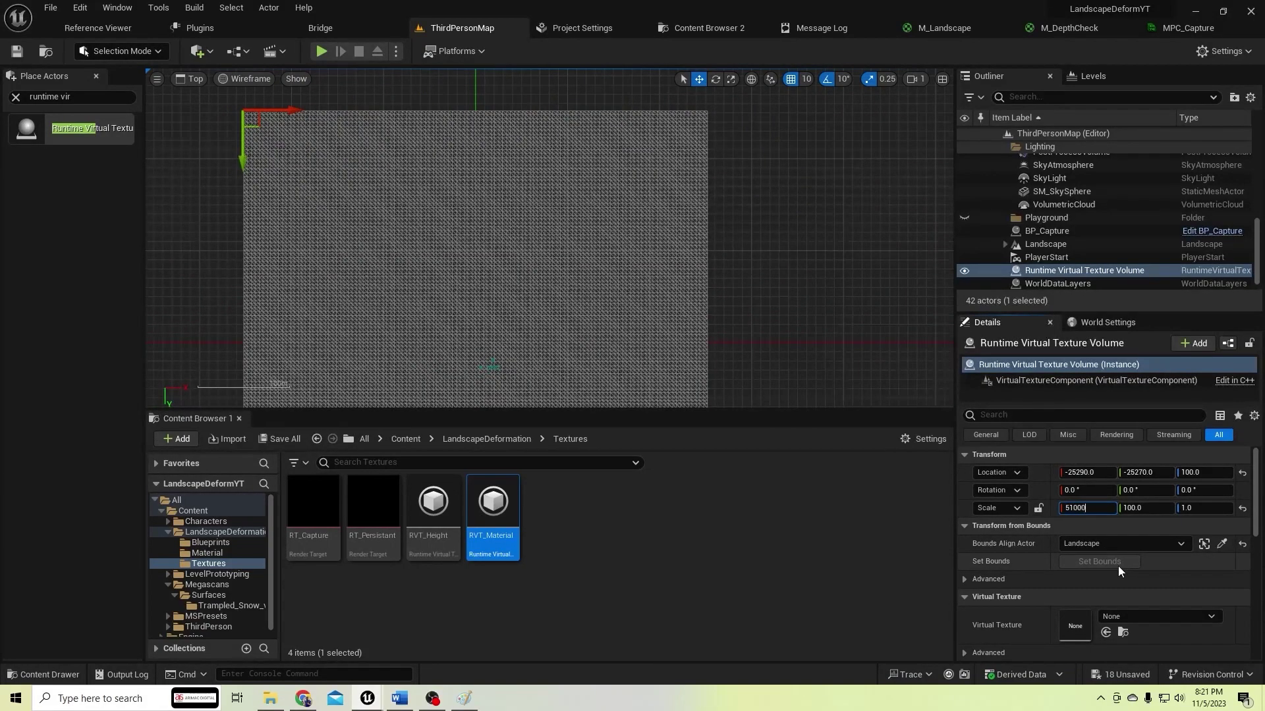
key(Return)
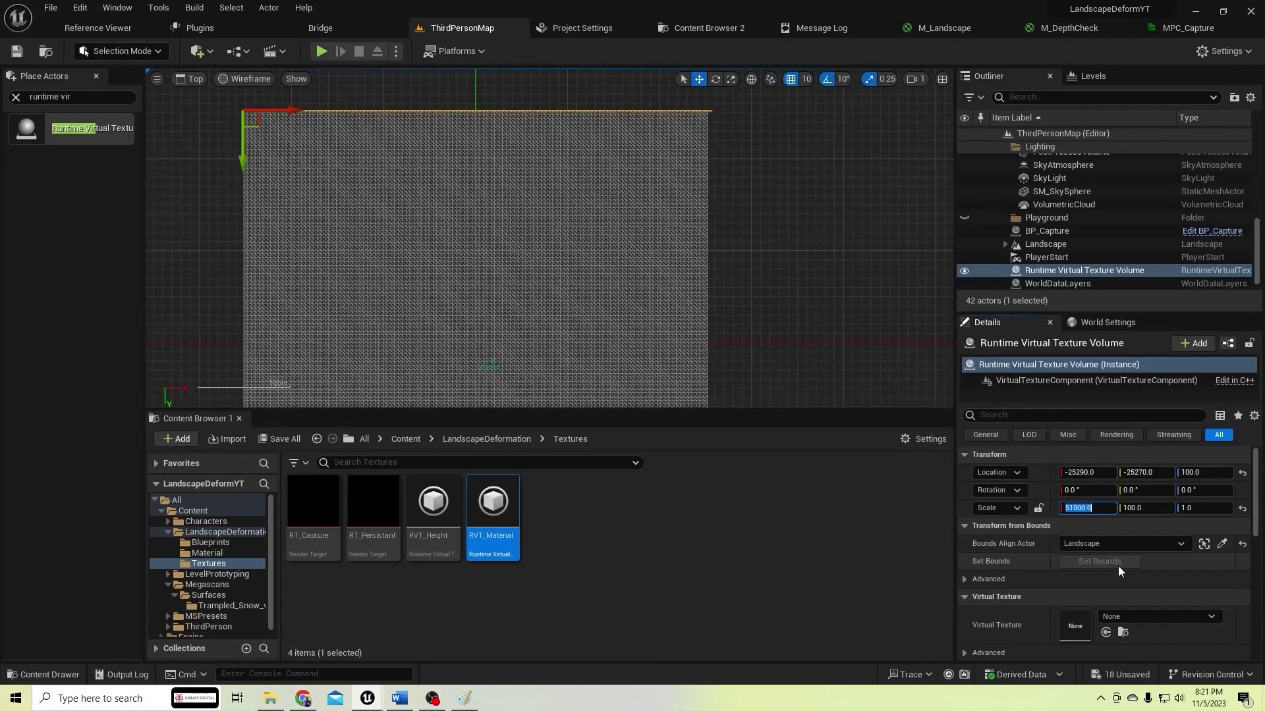
click(1151, 508)
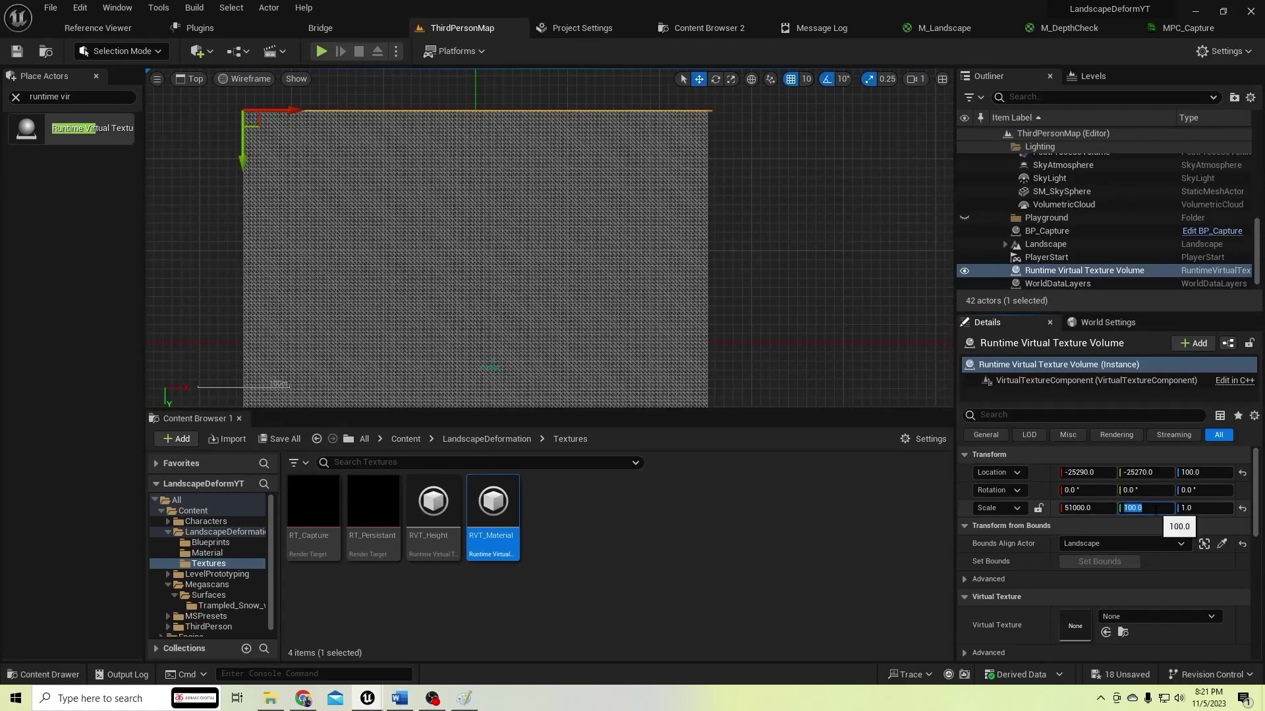
key(Return)
scroll(791, 322, down, 3)
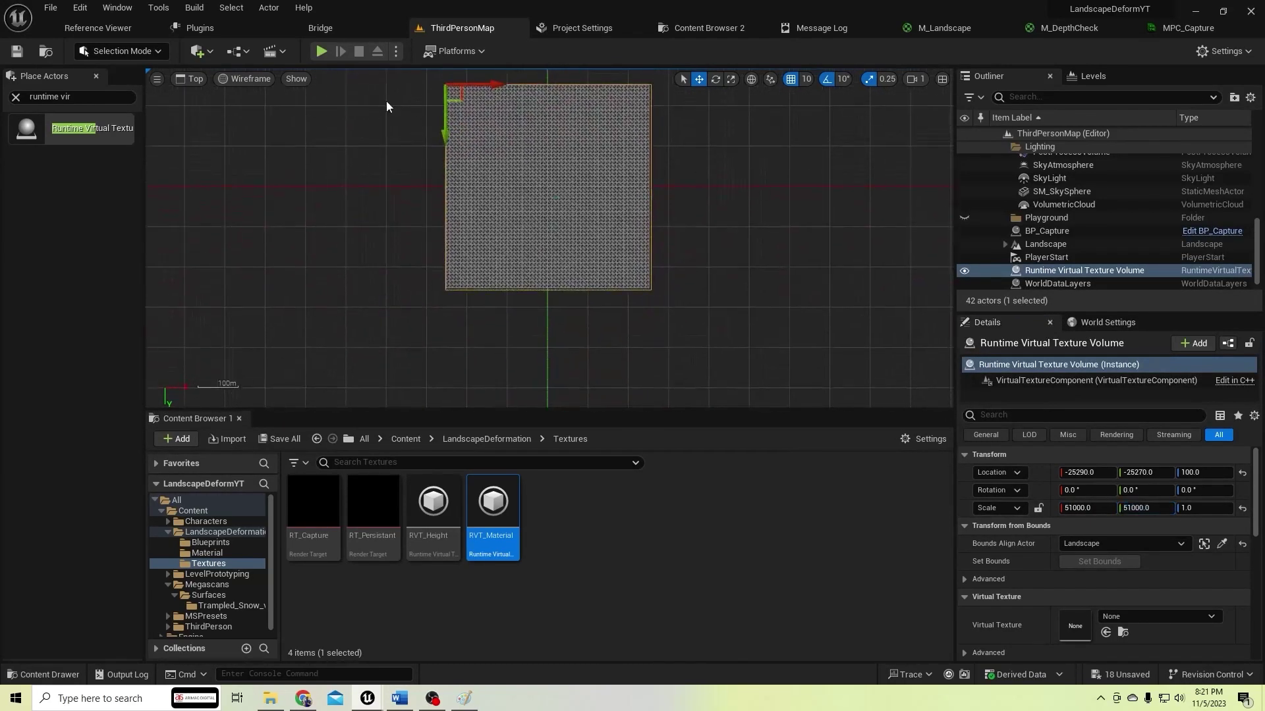
In the Right wireframe view, set the volume's Z scale to 1000 so that it encloses the landscape's hills
click(200, 82)
click(212, 173)
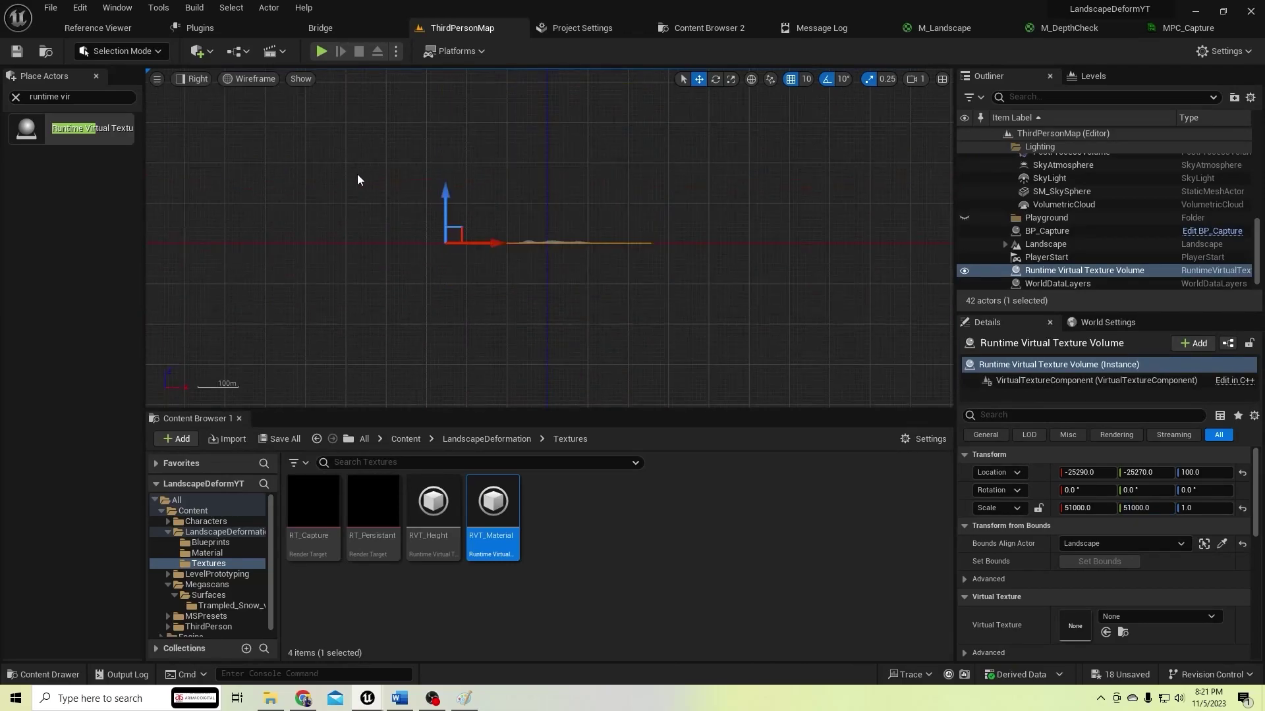
scroll(593, 293, up, 5)
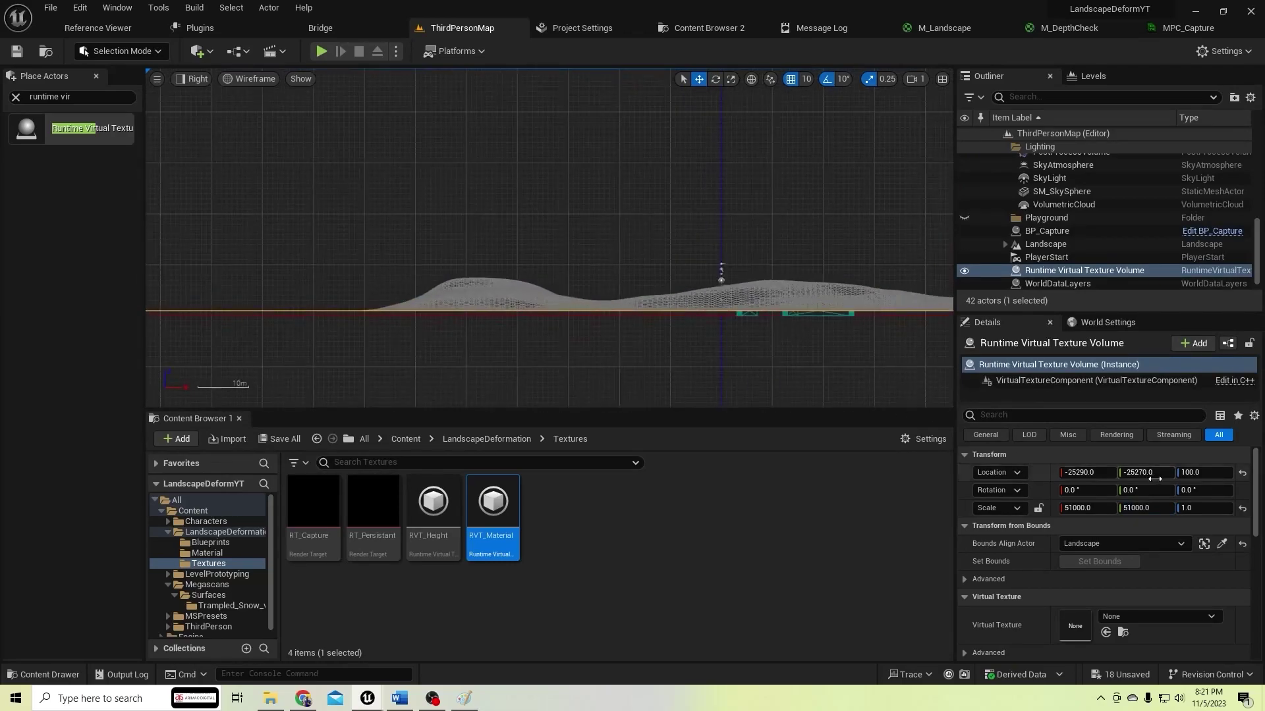
click(1199, 513)
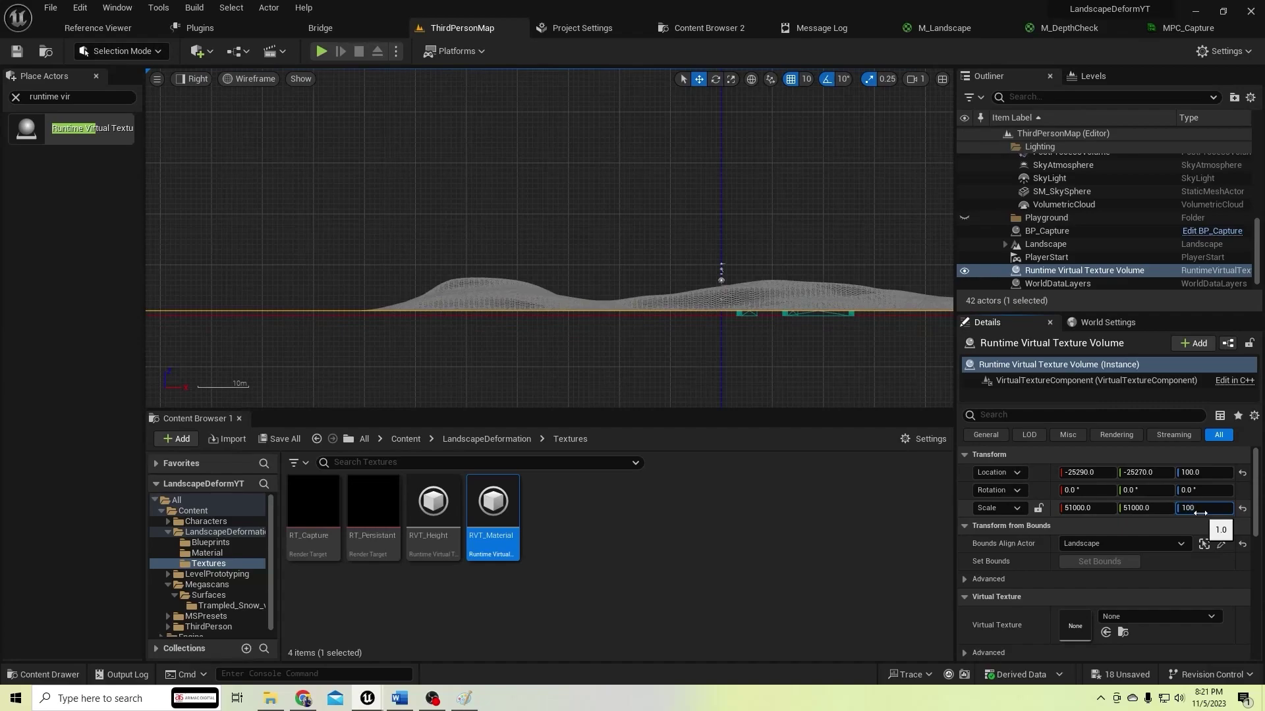
key(Return)
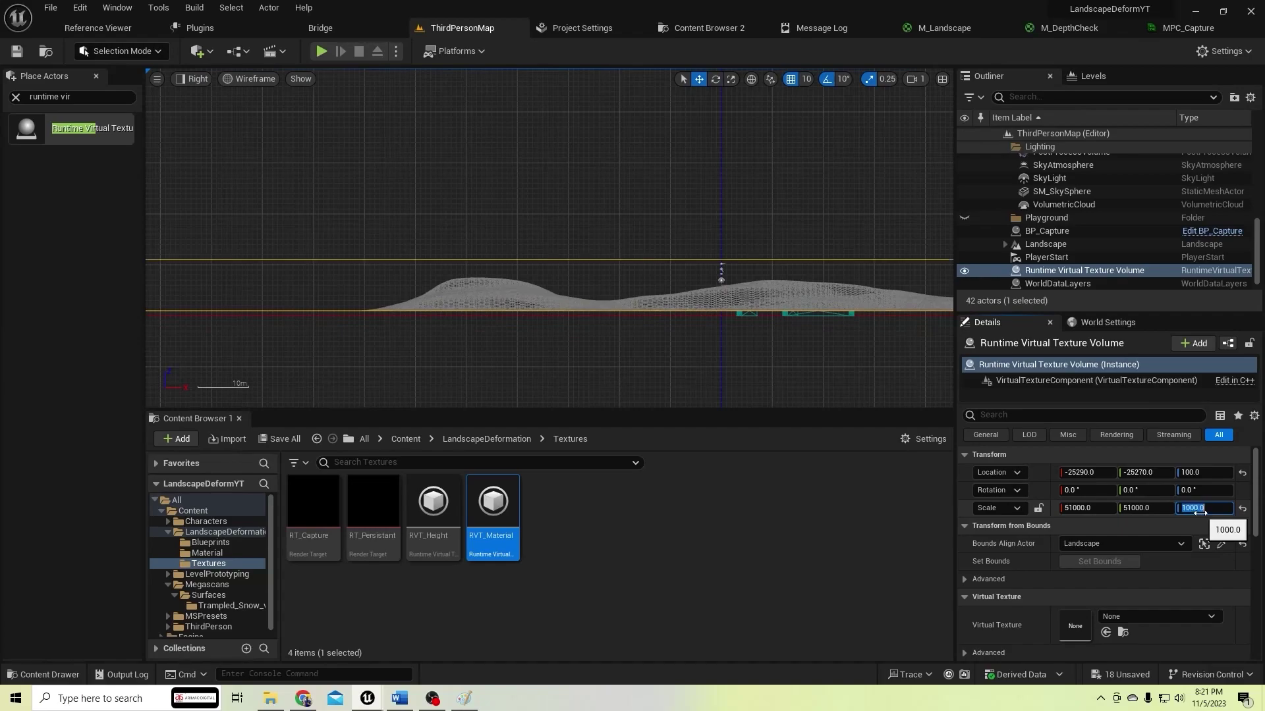
scroll(643, 327, down, 5)
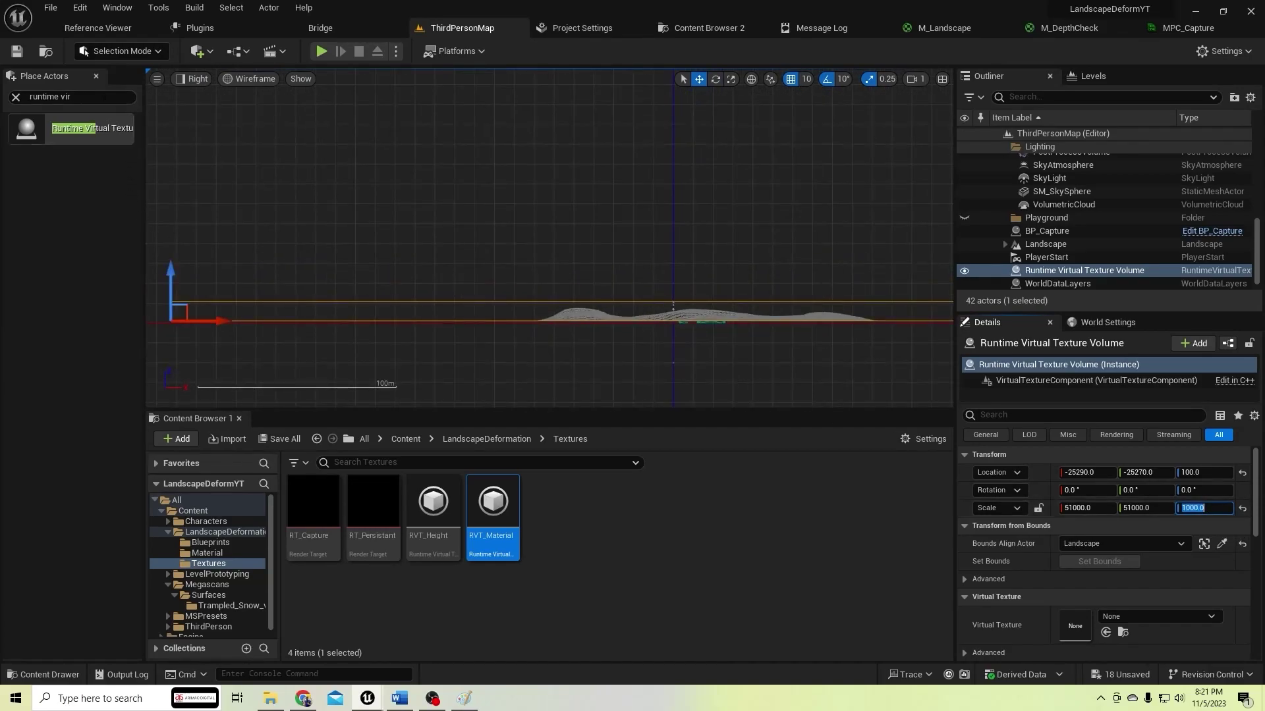
Assign the RVT_Height texture as the Virtual Texture of the Runtime Virtual Texture Volume
scroll(1010, 528, down, 3)
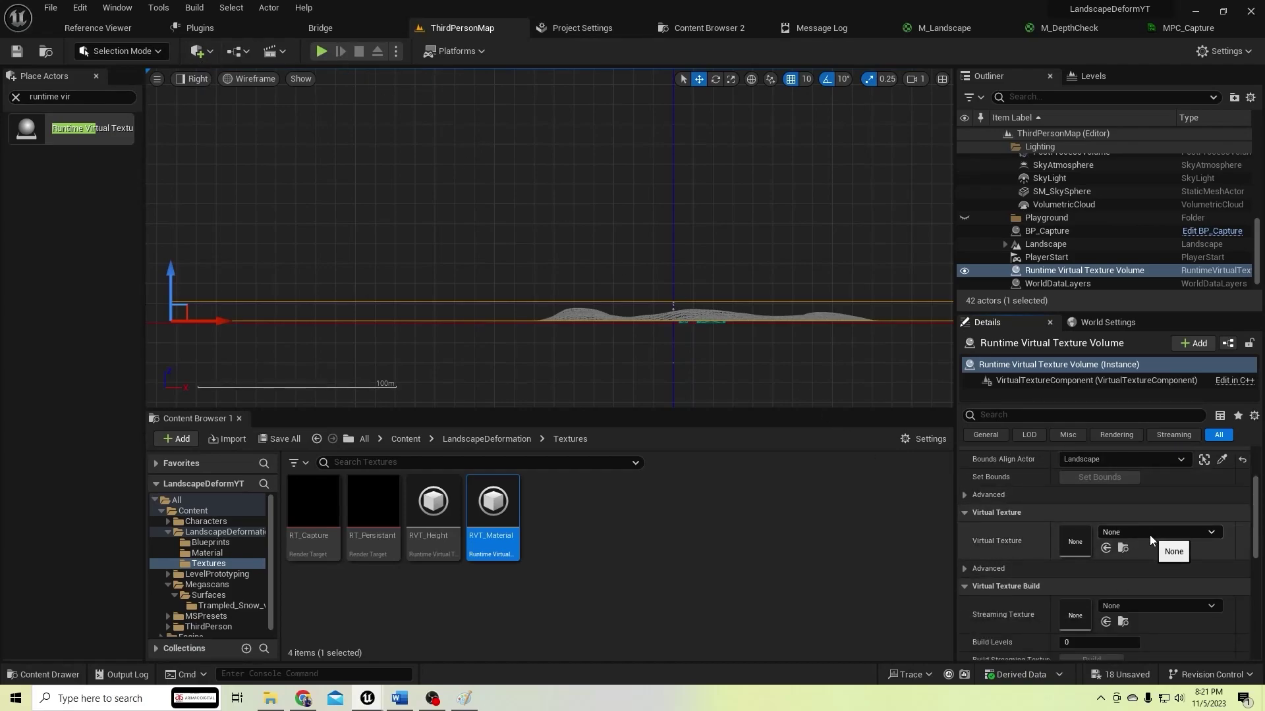
click(433, 510)
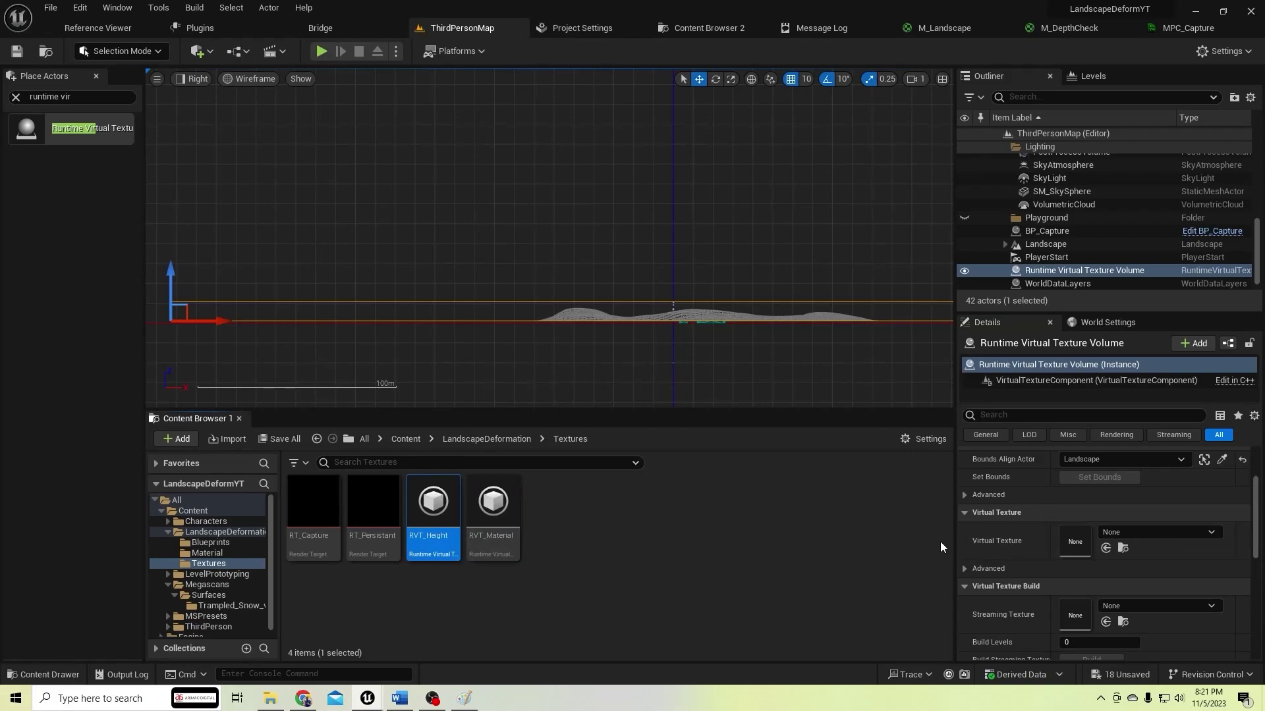
click(1106, 547)
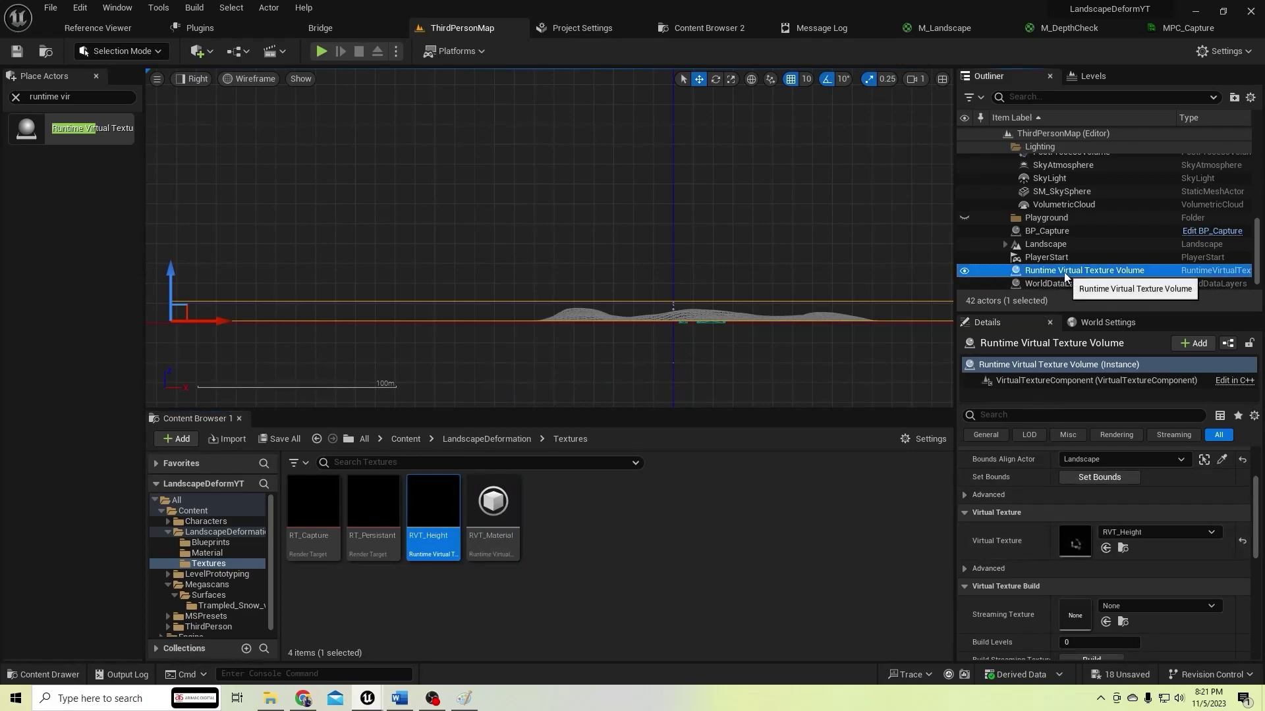
Rename the Runtime Virtual Texture Volume actor as RVTV_Height
scroll(1090, 270, down, 1)
key(F2)
text(R)
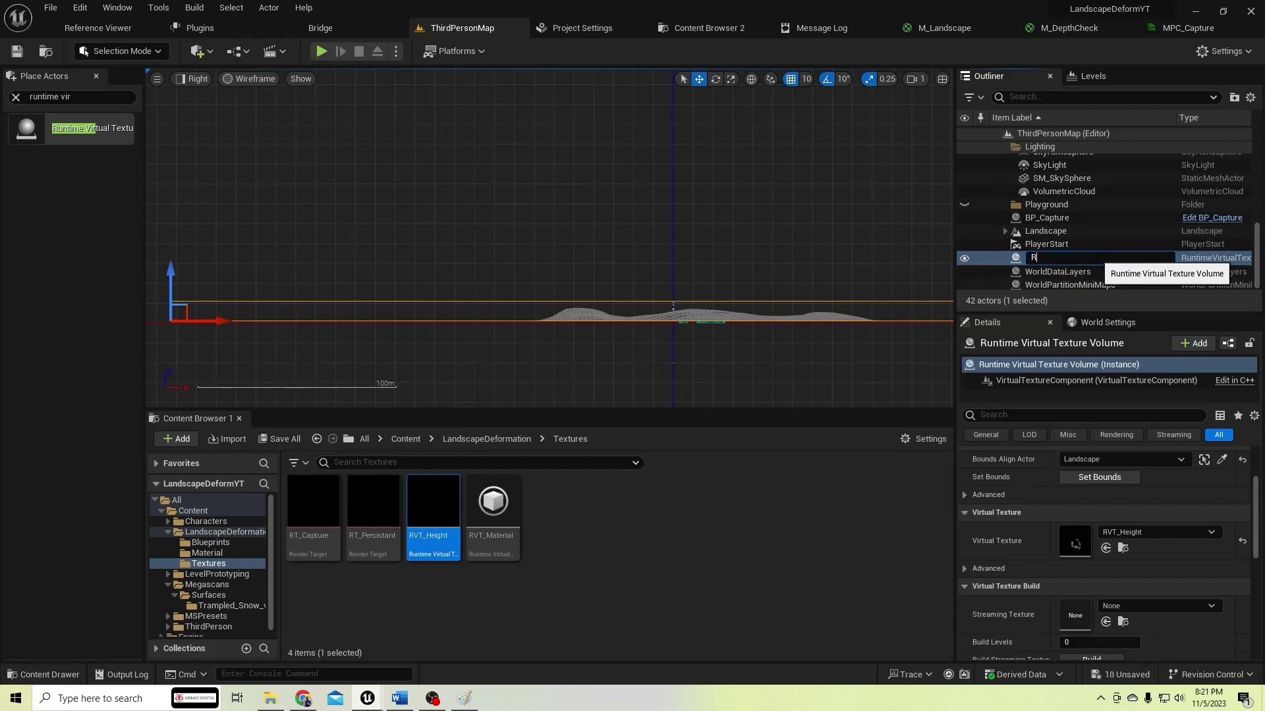
text(VTV_Height)
key(Return)
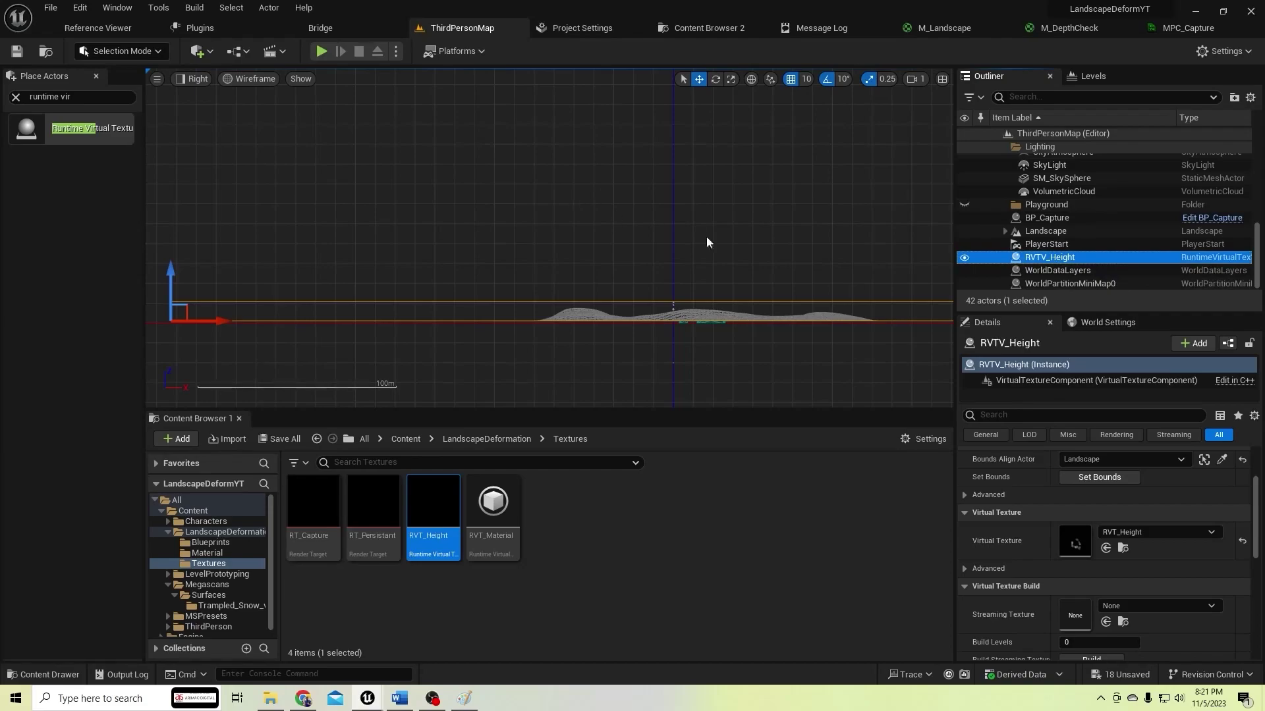
Duplicate the RVTV_Height volume and name the copy RVTV_Material
key(ctrl+d)
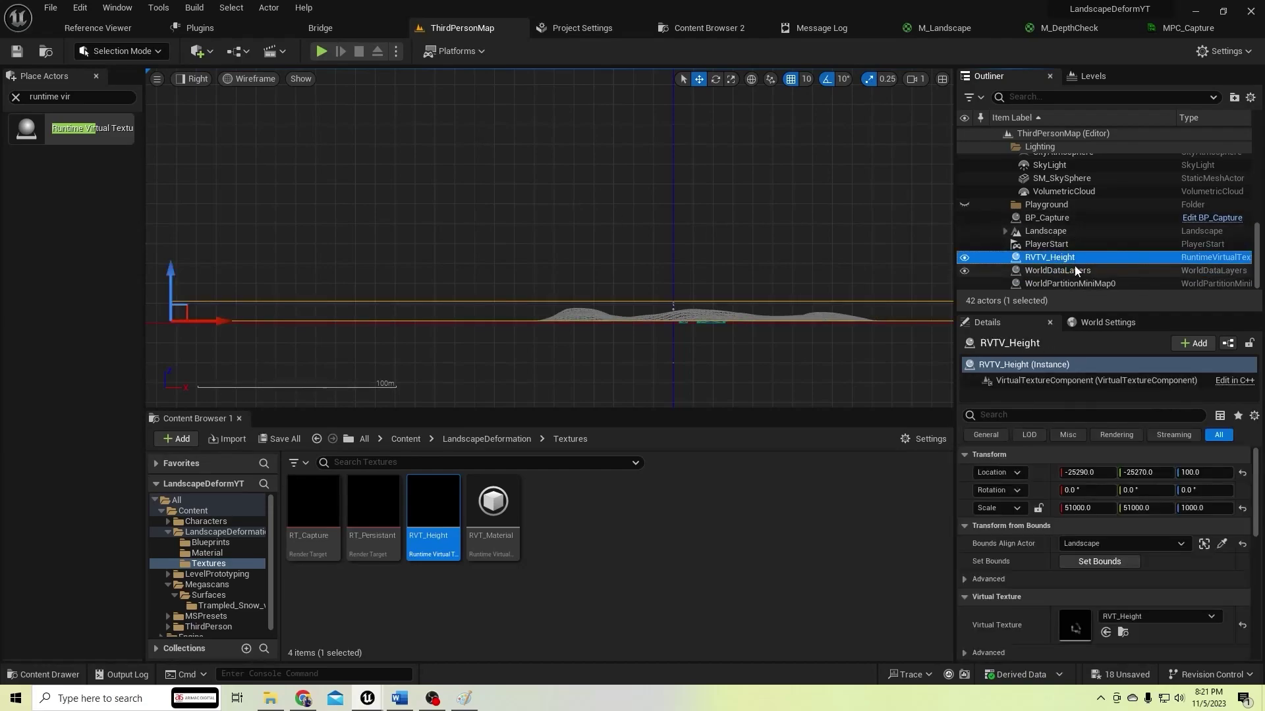
key(F2)
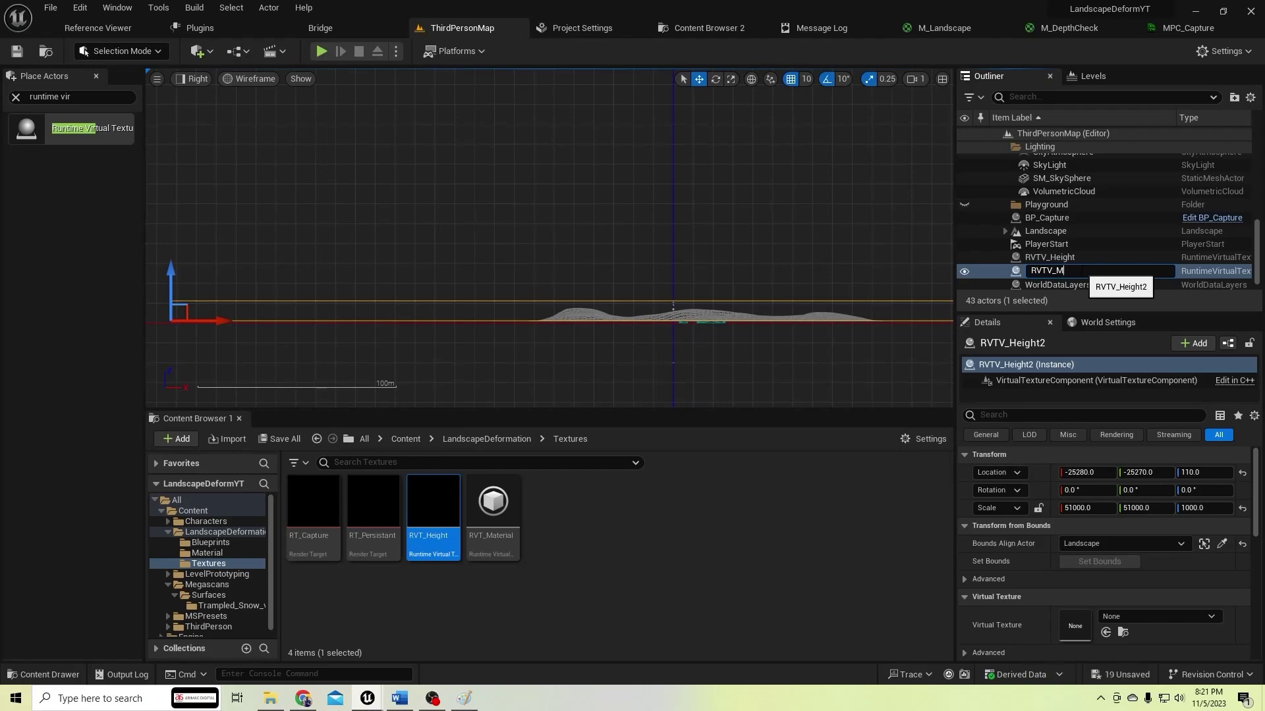
text(RVTV_Material)
key(Return)
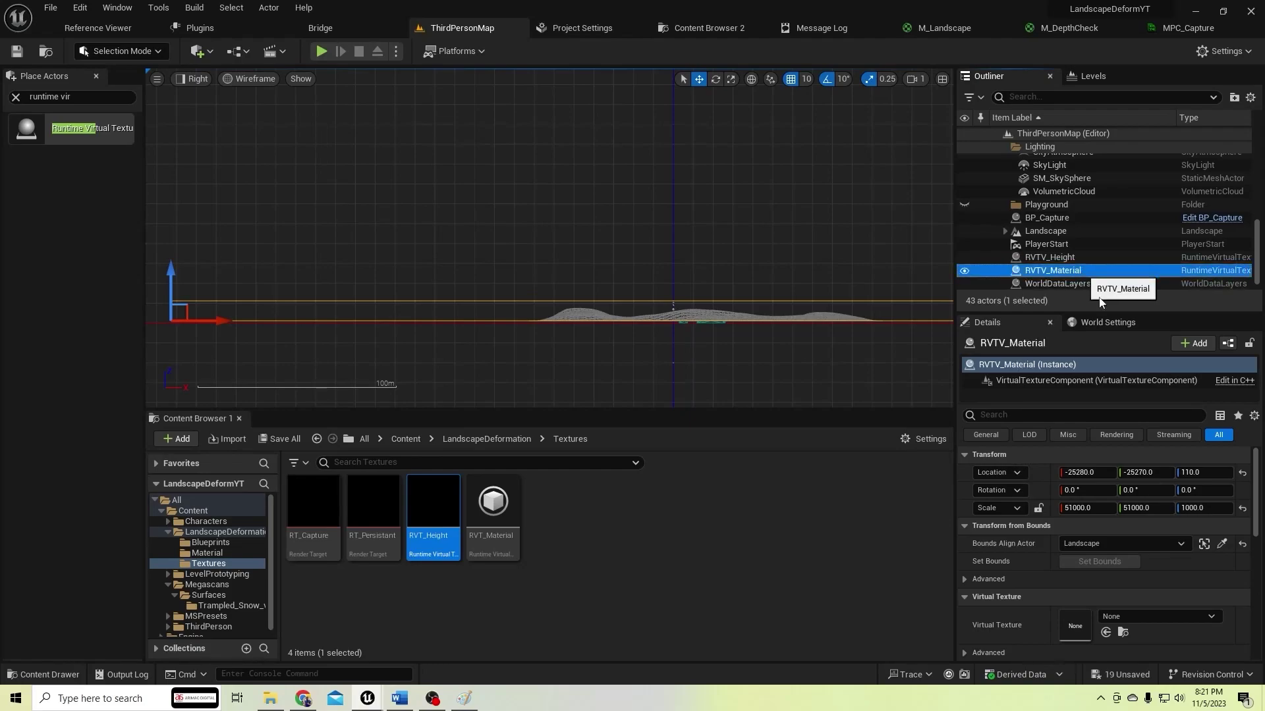
Assign the RVT_Material texture as the Virtual Texture of the RVTV_Material volume
scroll(1096, 597, down, 2)
click(492, 514)
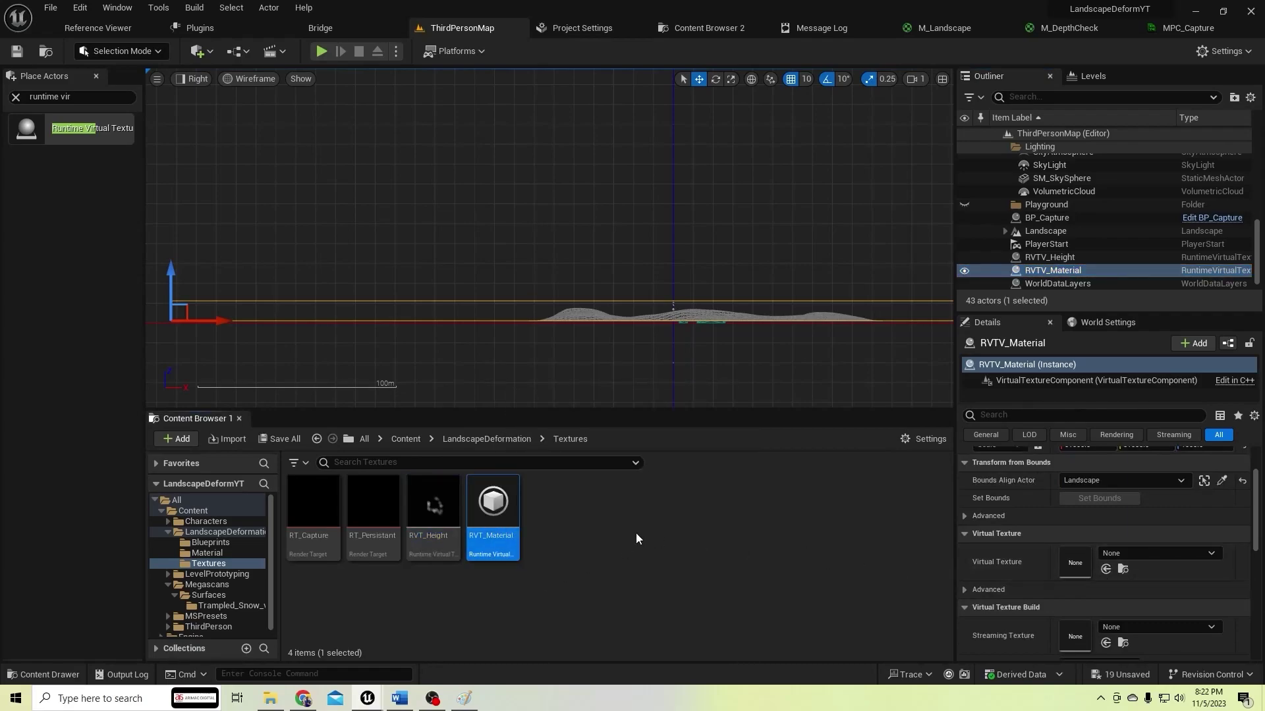
click(1106, 569)
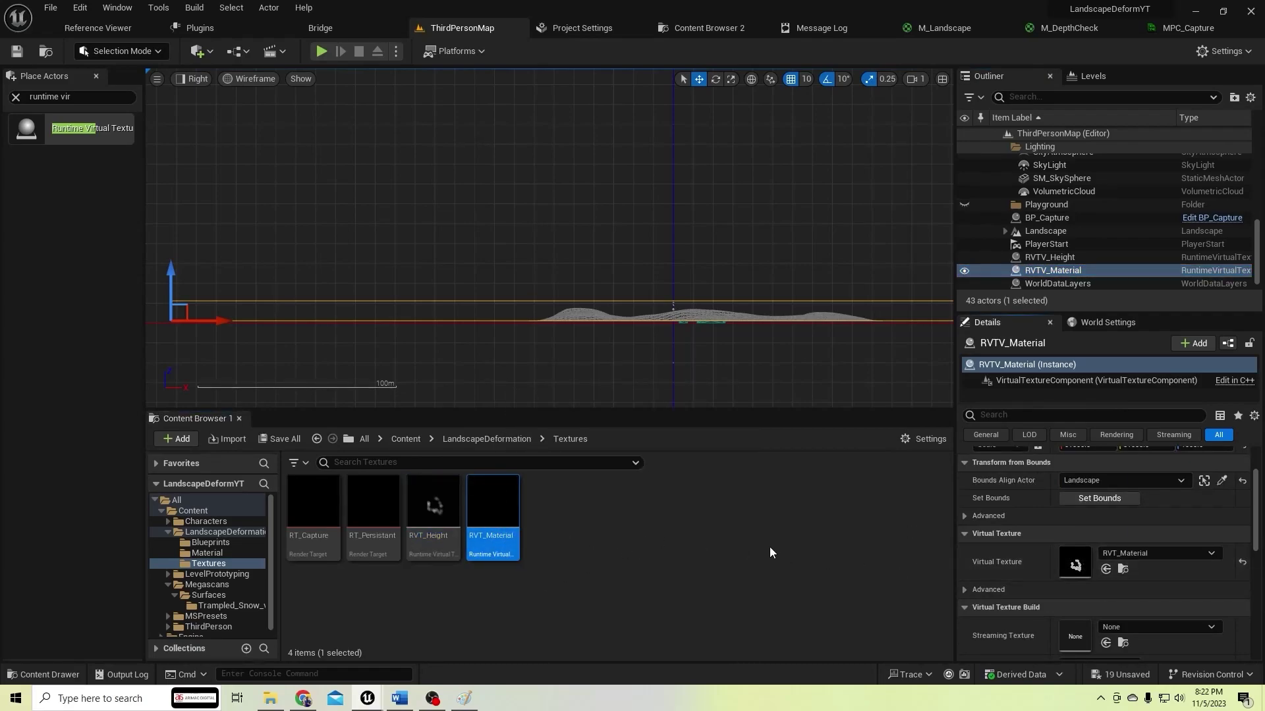
Switch the viewport from the Right wireframe view back to the lit Perspective view, close to the snow surface
right_drag(637, 303, 713, 304)
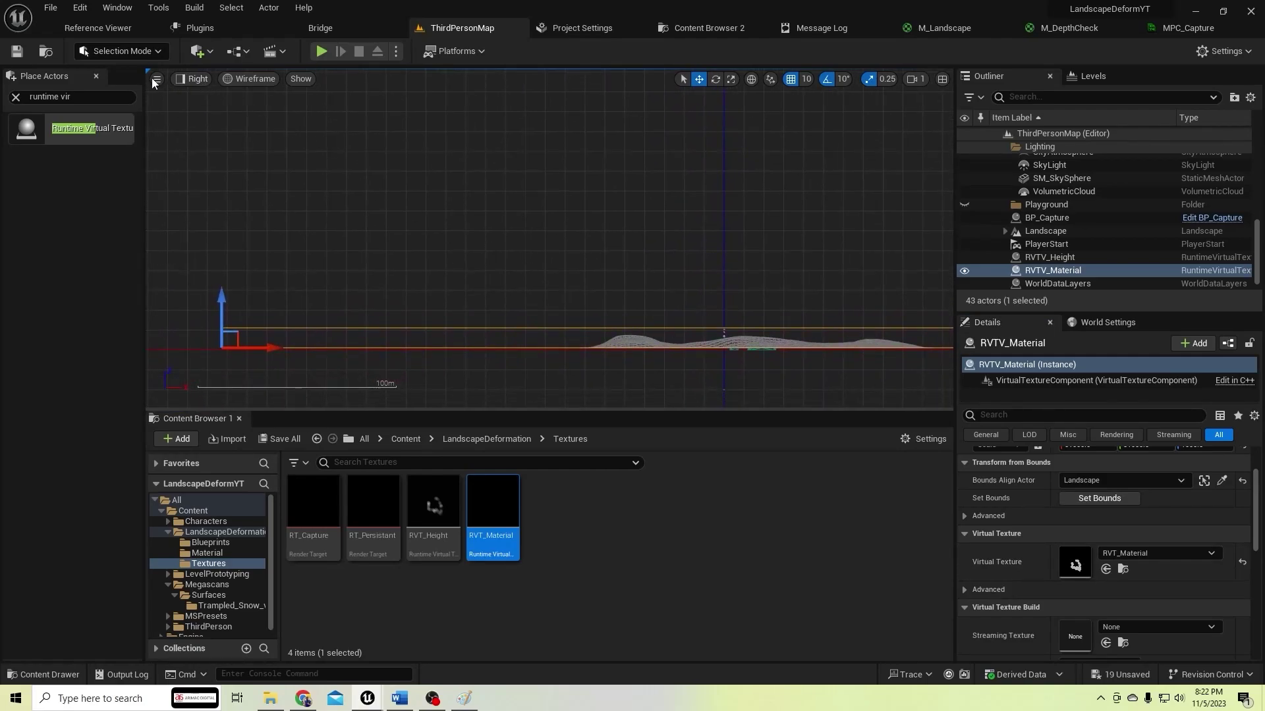
click(204, 82)
click(227, 97)
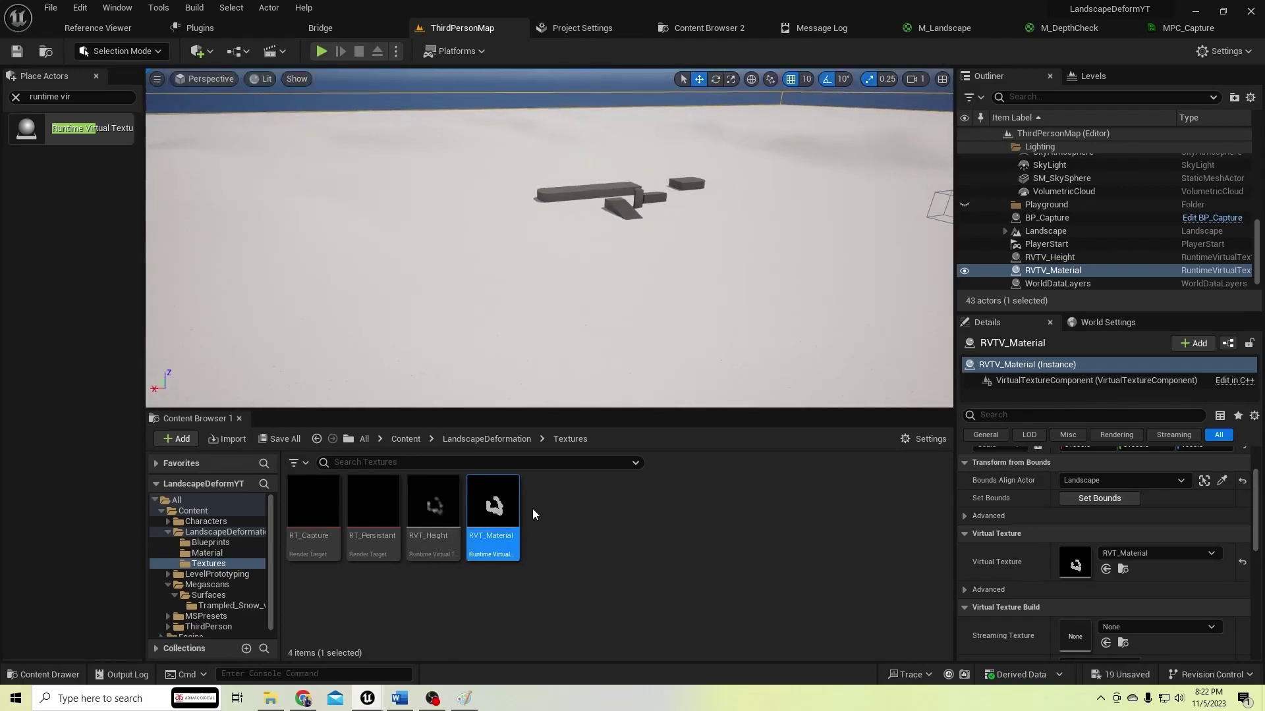
scroll(631, 282, up, 1)
scroll(631, 282, up, 3)
mouse_move(631, 282)
right_down()
mouse_move(751, 267)
mouse_move(738, 257)
mouse_move(708, 266)
mouse_move(751, 270)
mouse_move(624, 284)
right_up()
key(q)
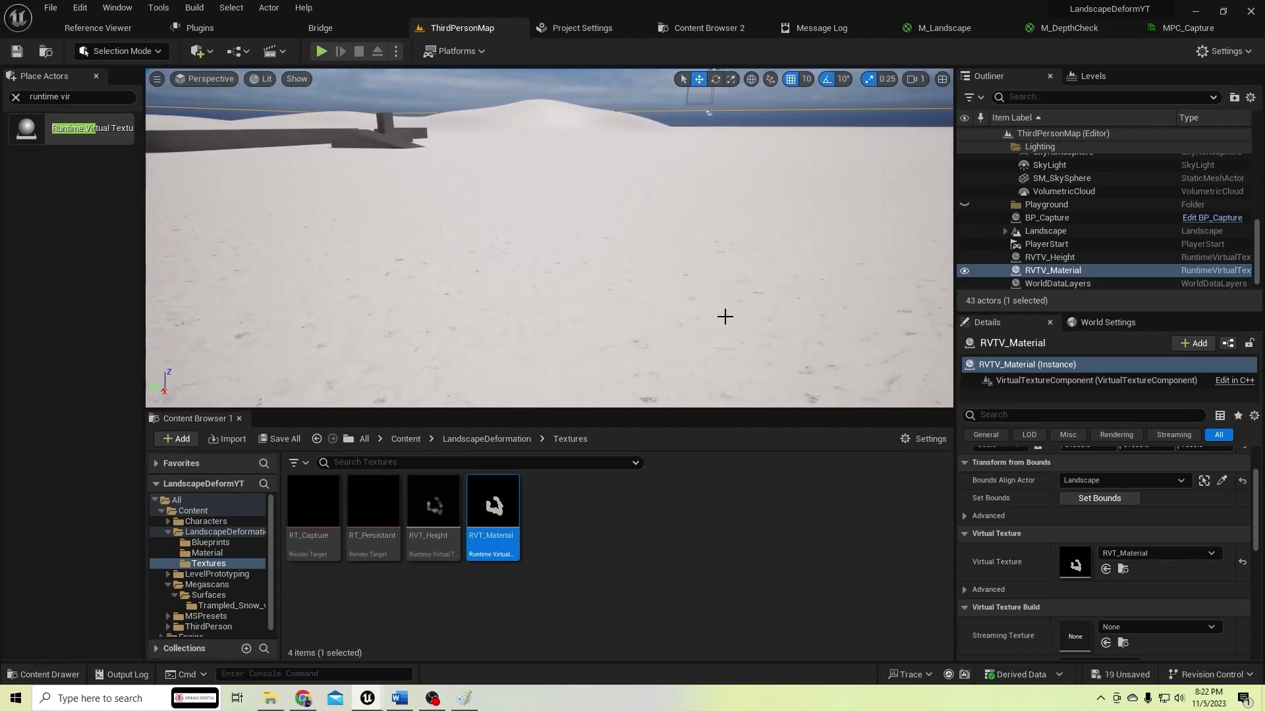
Check the Landscape actor's Draw in Virtual Textures entries and save all unsaved changes
click(1046, 231)
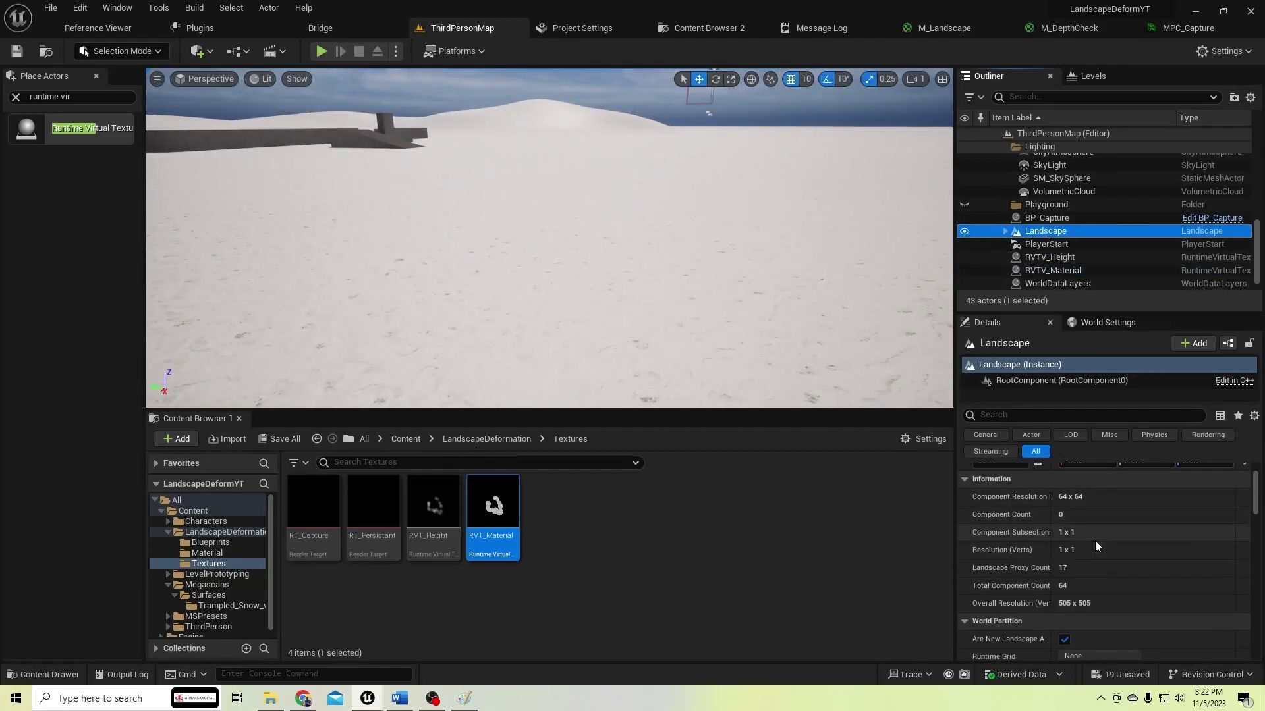
scroll(1095, 540, down, 10)
scroll(1095, 539, down, 2)
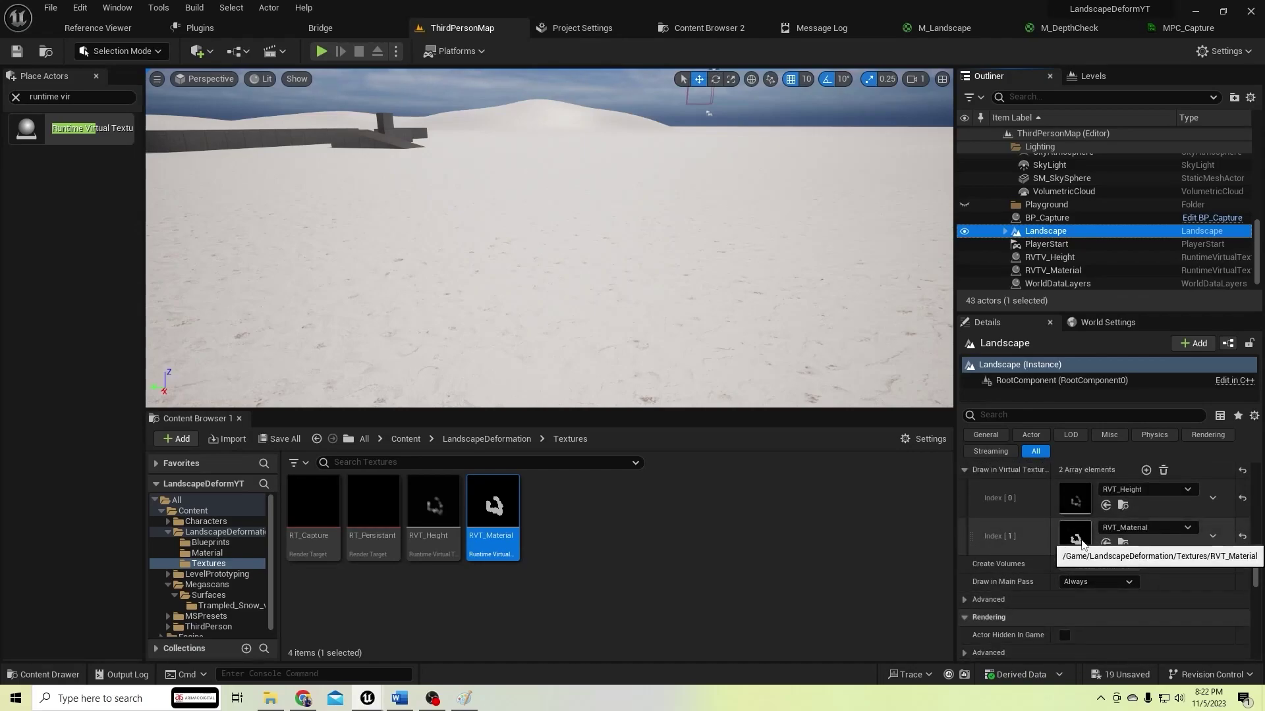
scroll(635, 323, down, 3)
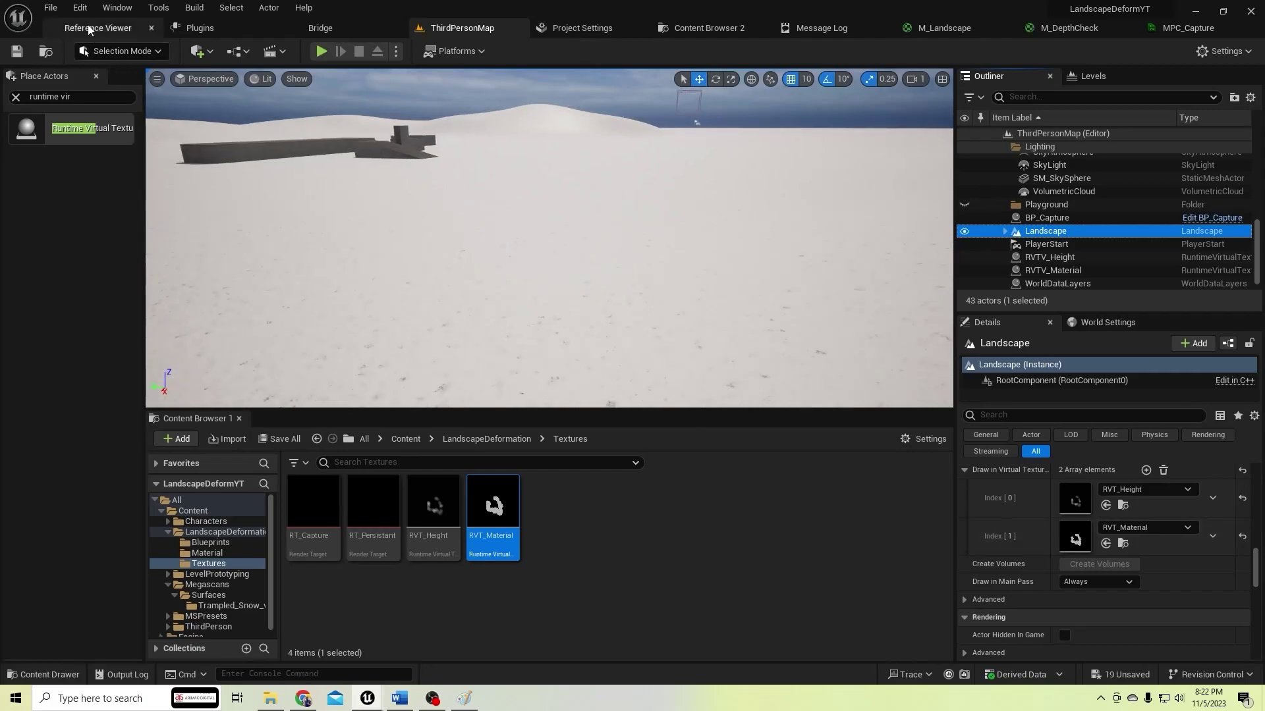
click(50, 8)
click(76, 147)
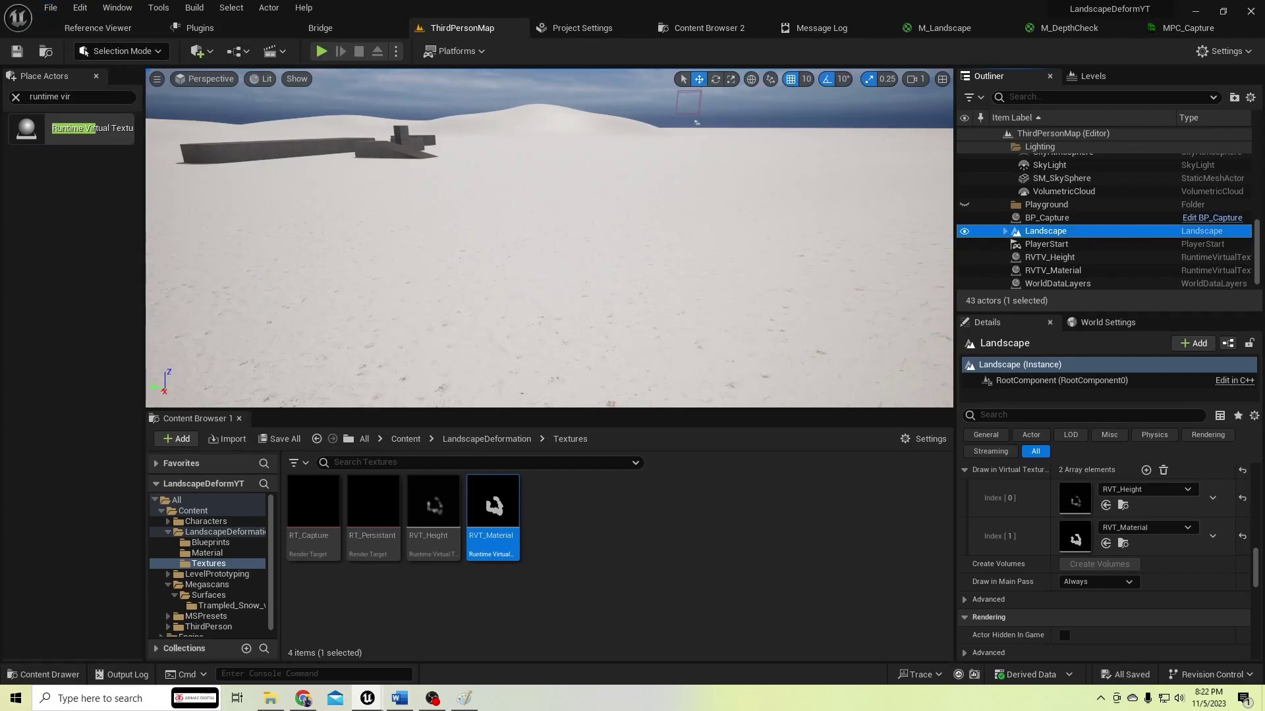
Find the Virtual Heightfield Mesh actor with the search "virtual hei" and place one on the landscape
right_drag(602, 300, 725, 296)
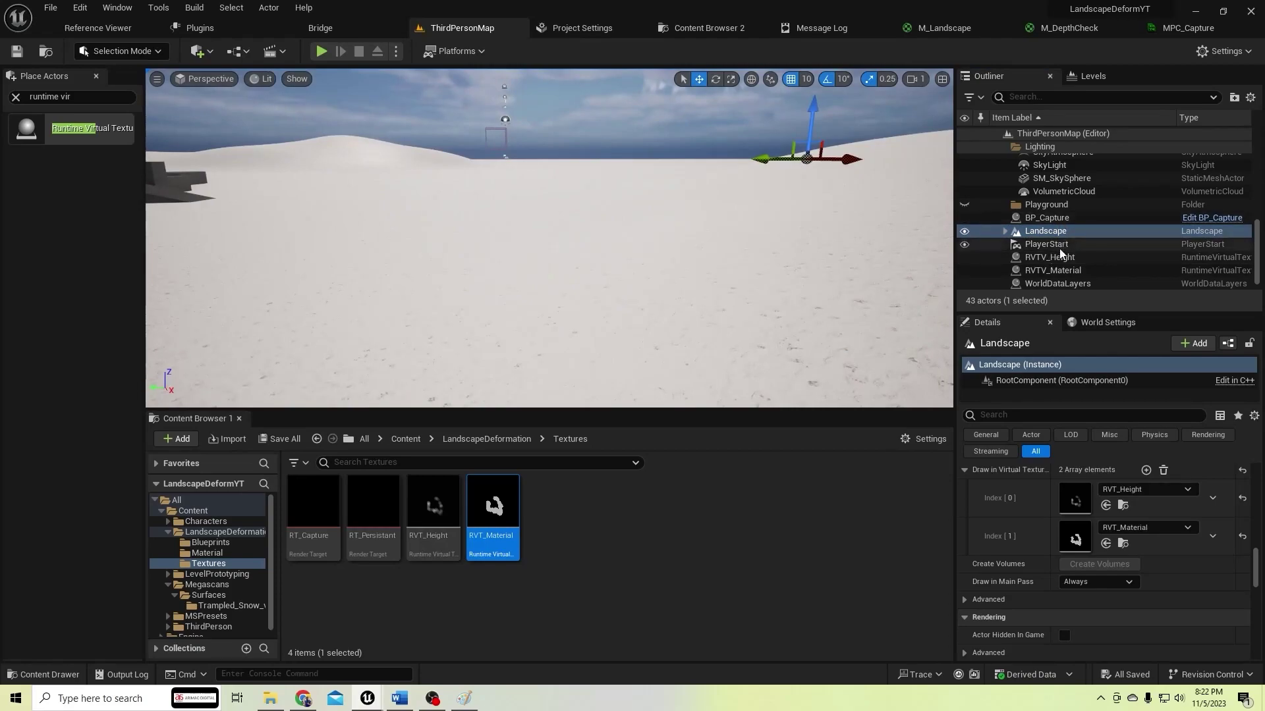
click(1052, 271)
right_drag(661, 236, 665, 301)
scroll(640, 284, down, 2)
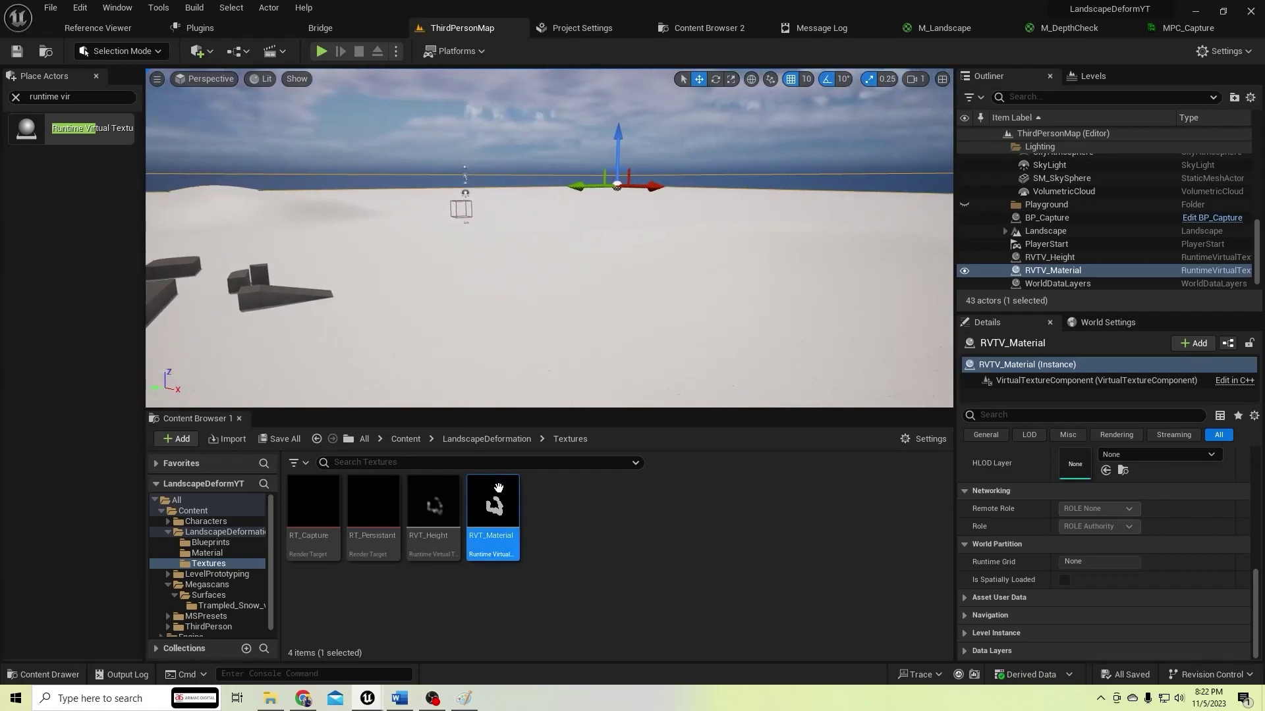
scroll(327, 221, down, 2)
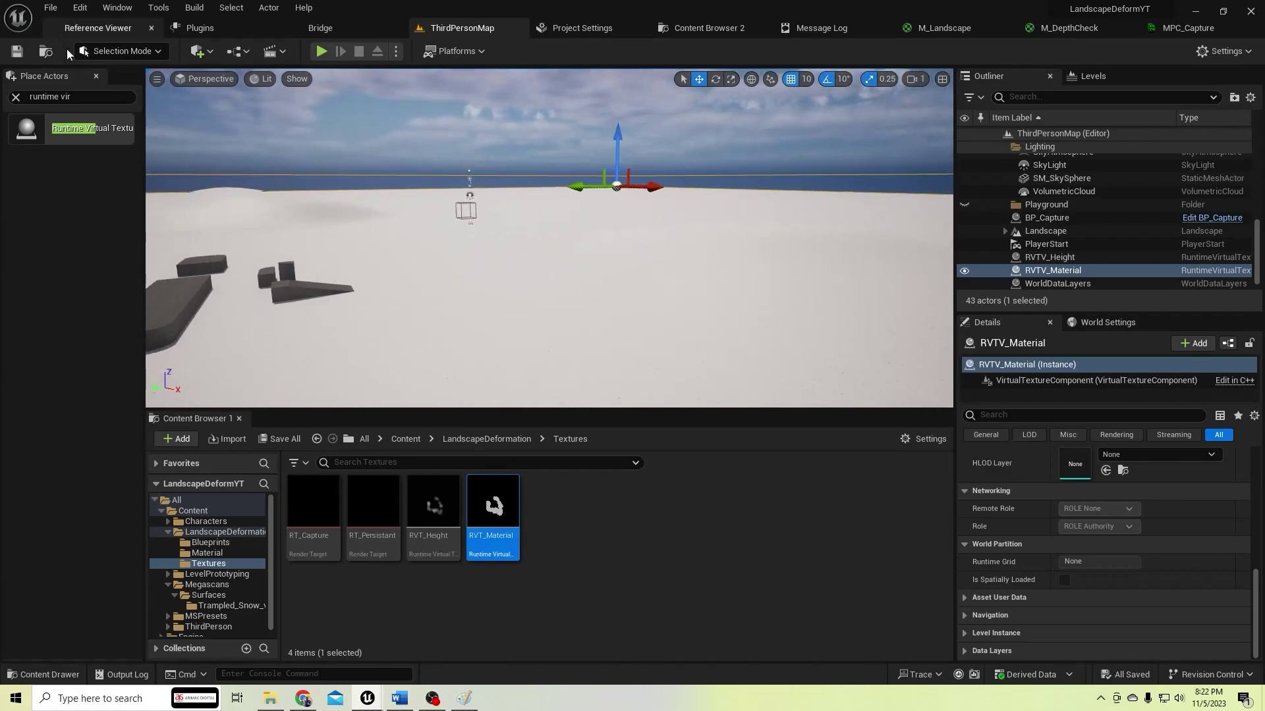
click(55, 97)
text(virtual hei)
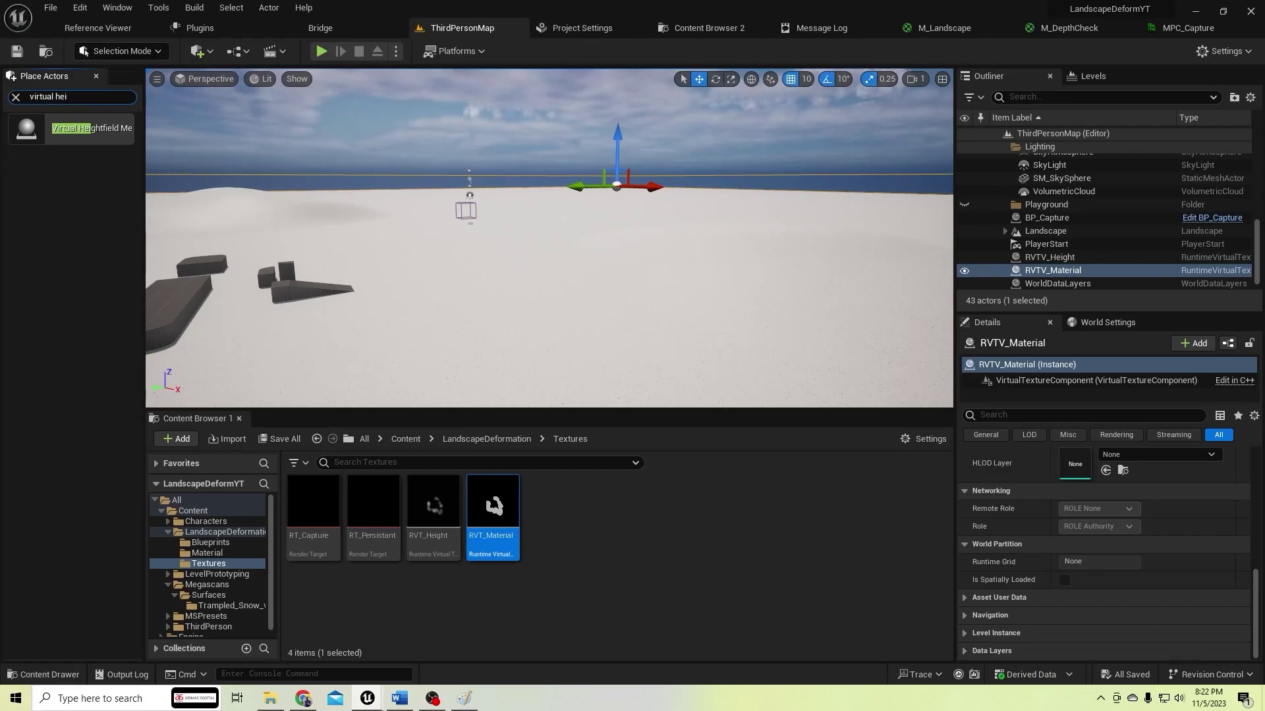
drag(70, 128, 507, 293)
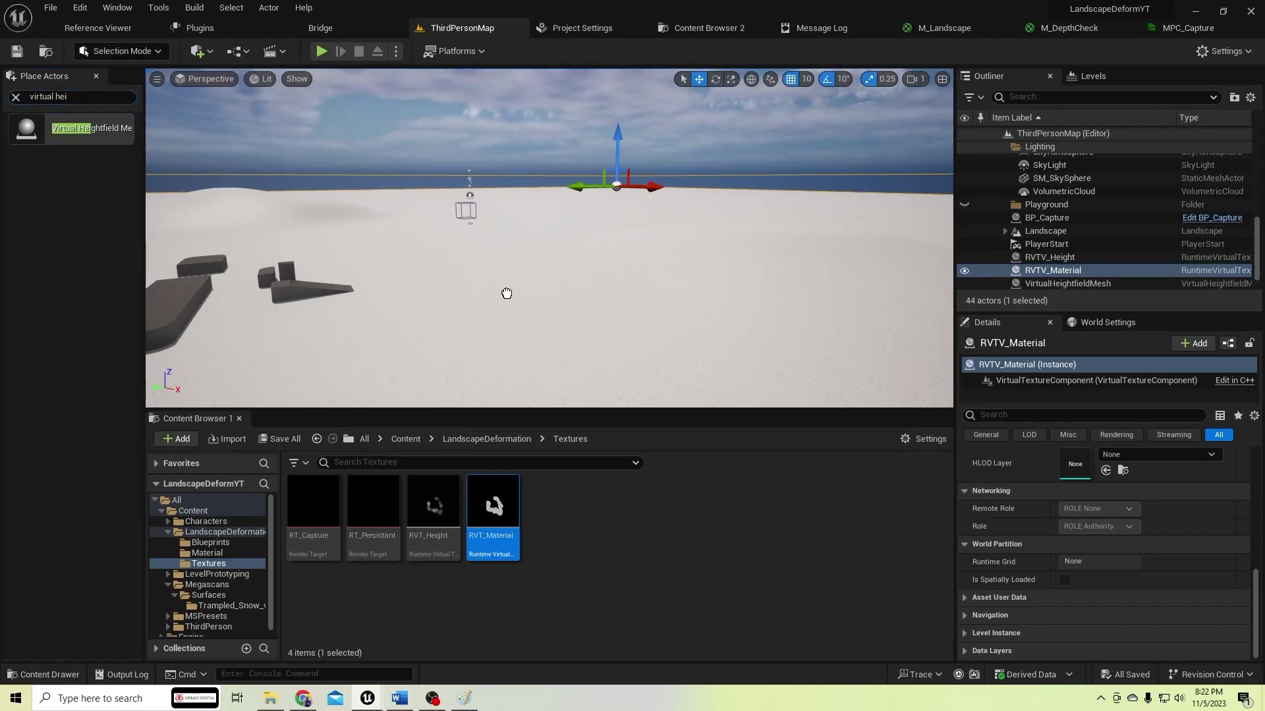
Copy RVTV_Height's location (-25290, -25270, 100) onto the VirtualHeightfieldMesh actor
click(1061, 232)
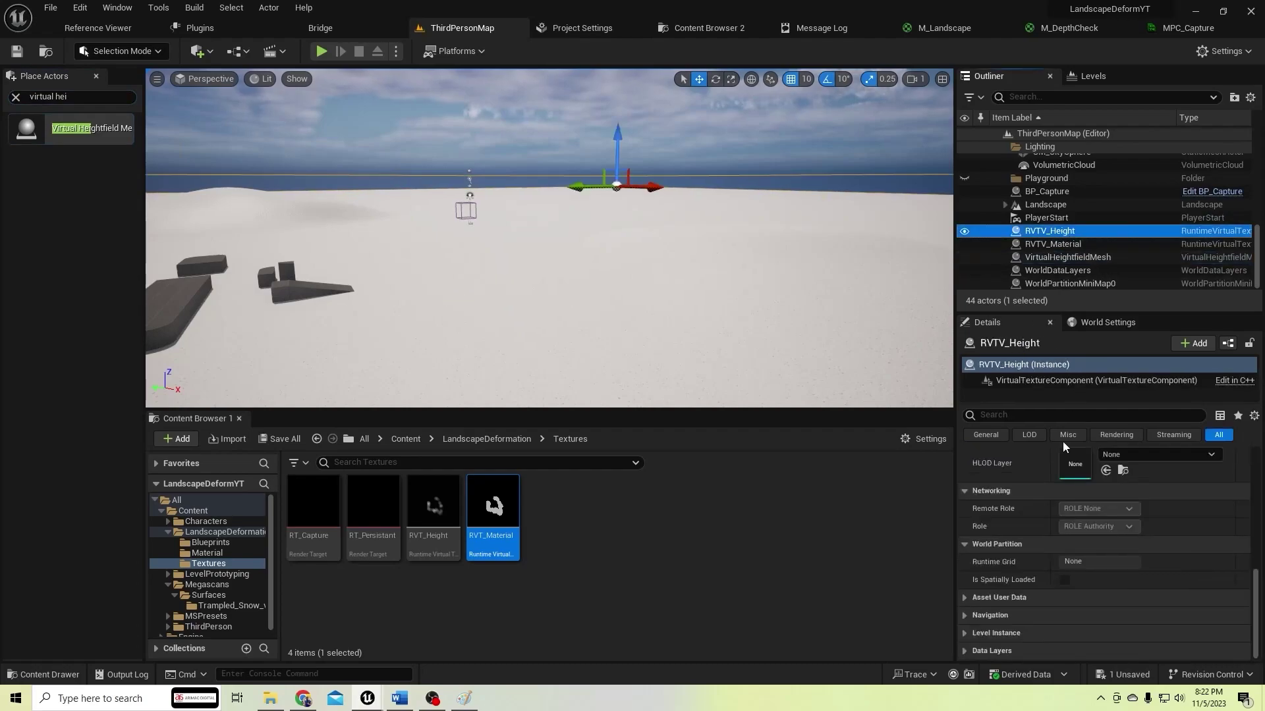
scroll(1073, 452, up, 3)
scroll(1072, 446, up, 4)
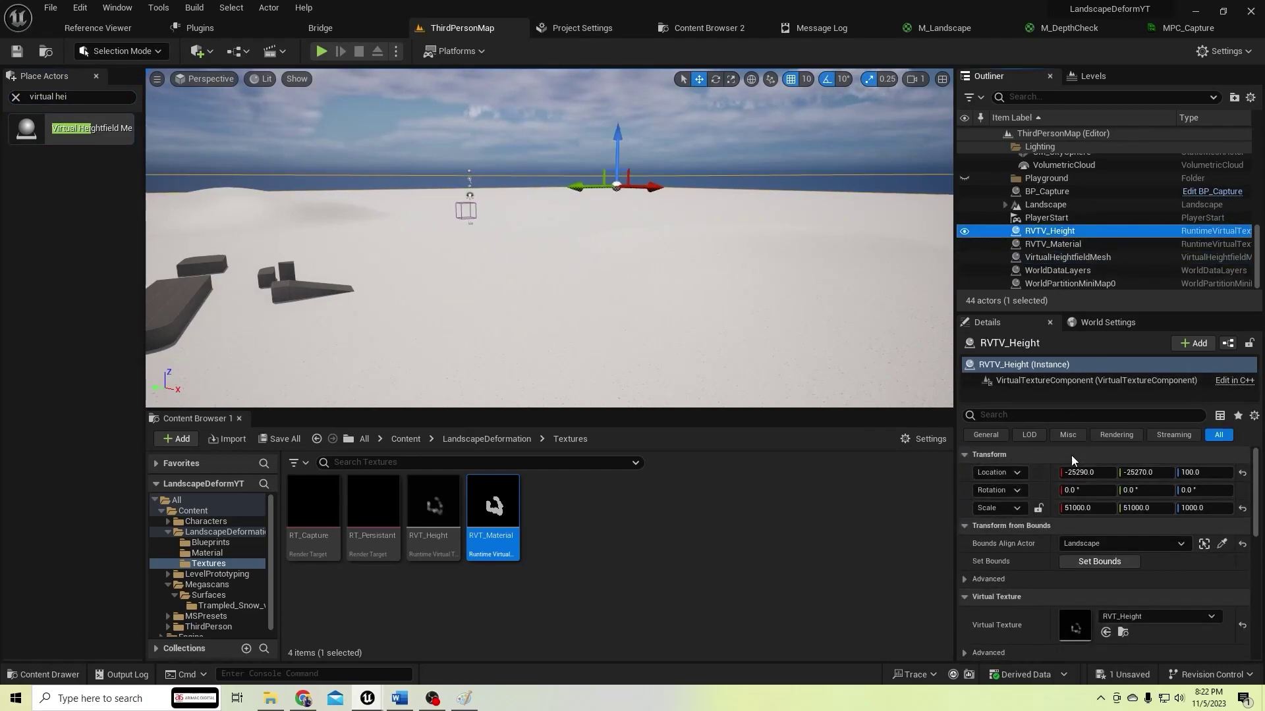
right_click(1039, 473)
click(1087, 485)
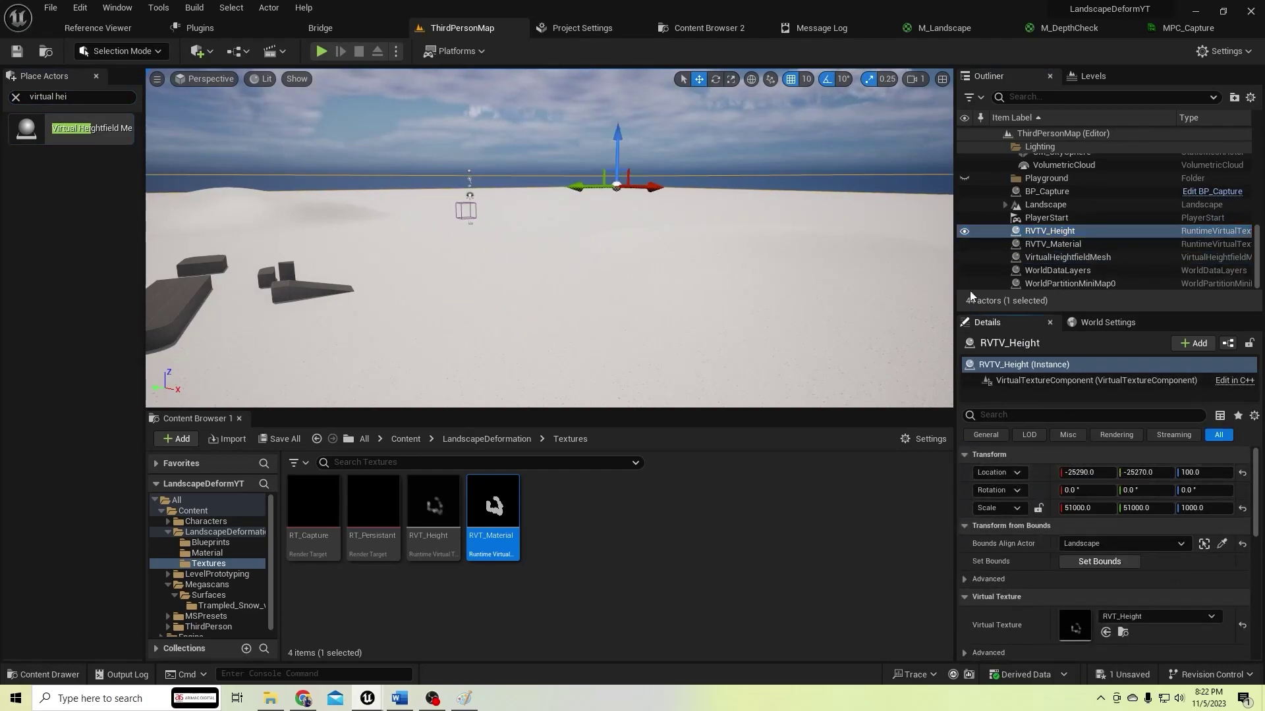
click(1037, 258)
right_click(1042, 488)
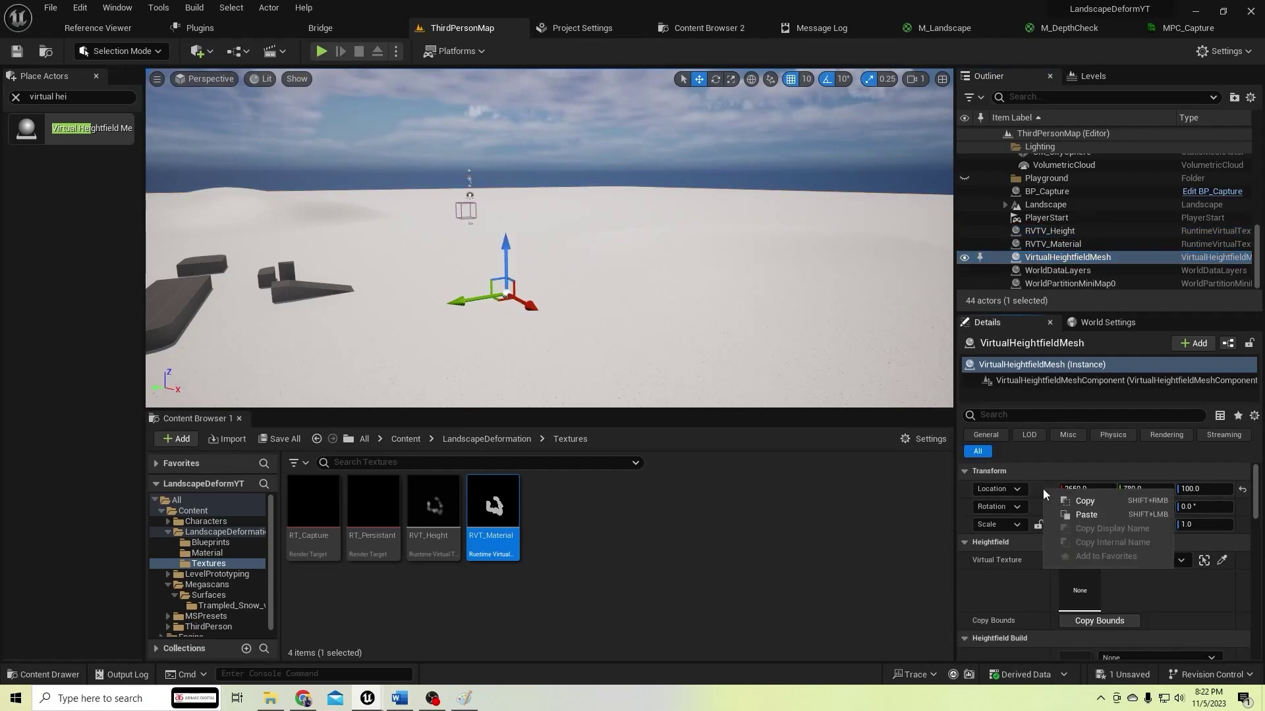
click(1081, 514)
Copy RVTV_Height's scale (51000, 51000, 1000) onto the VirtualHeightfieldMesh actor
click(1053, 232)
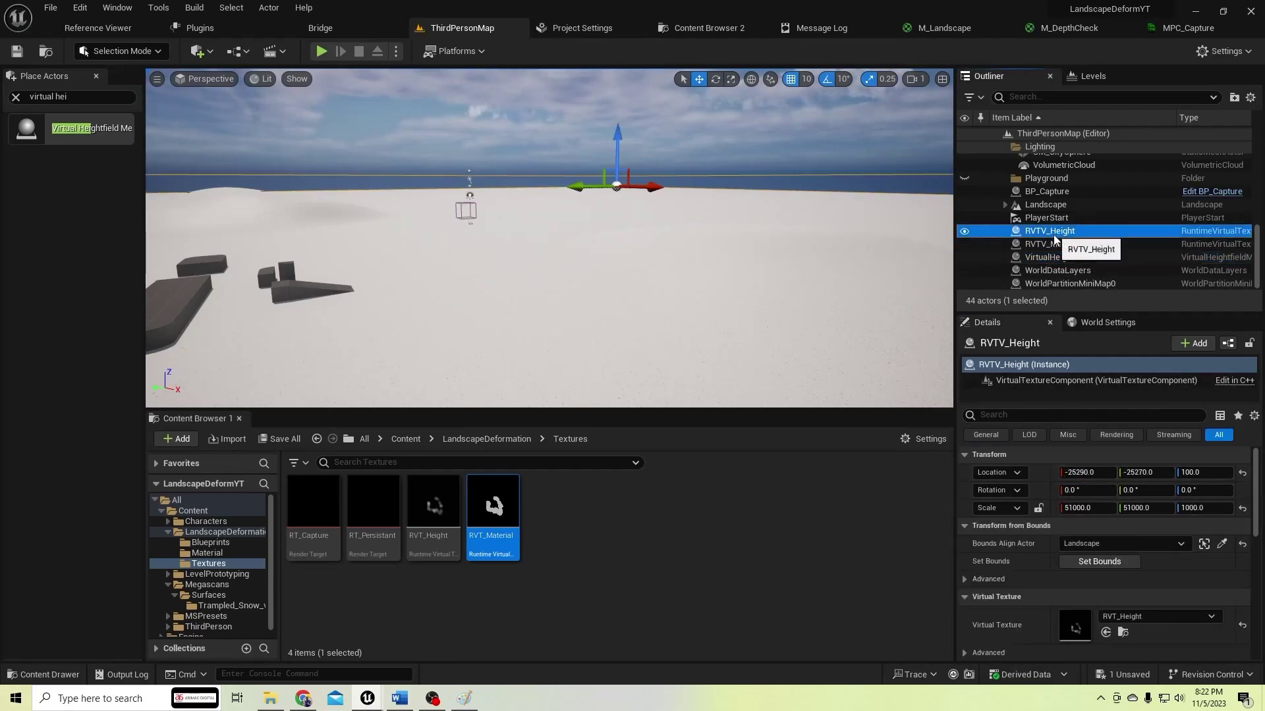
right_click(1050, 508)
click(1092, 532)
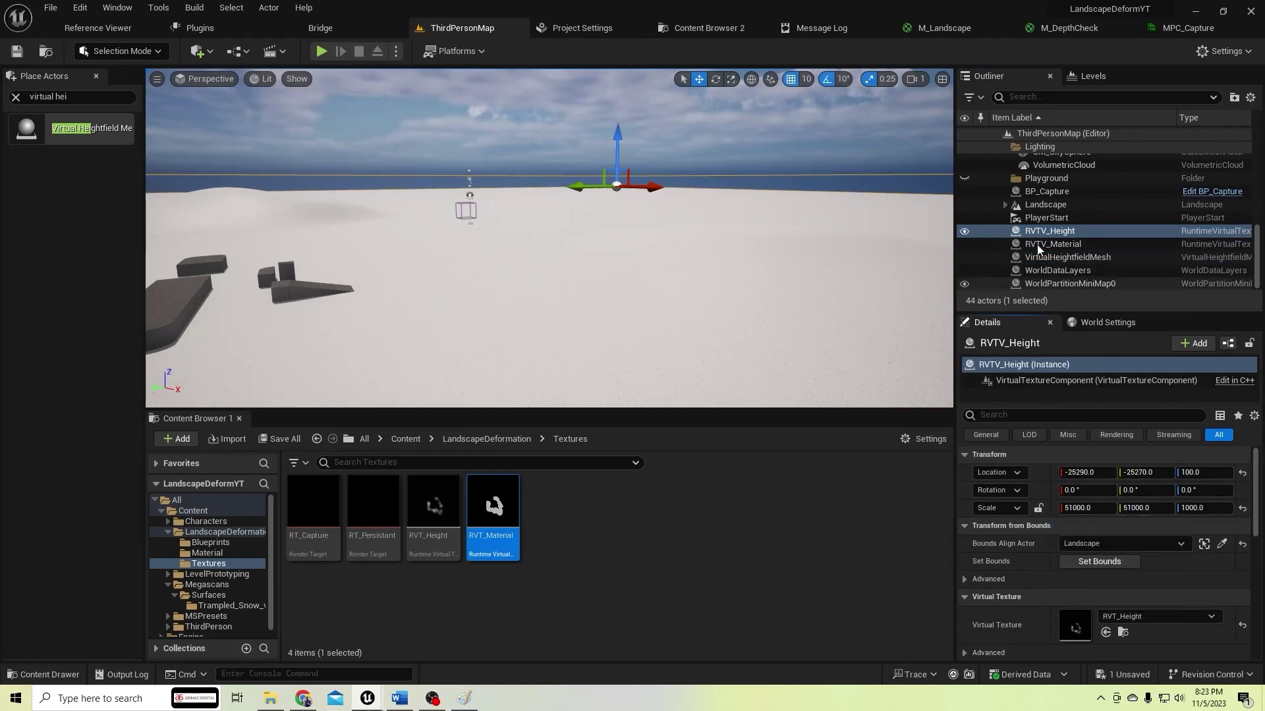
click(1049, 258)
right_click(1052, 527)
click(1093, 553)
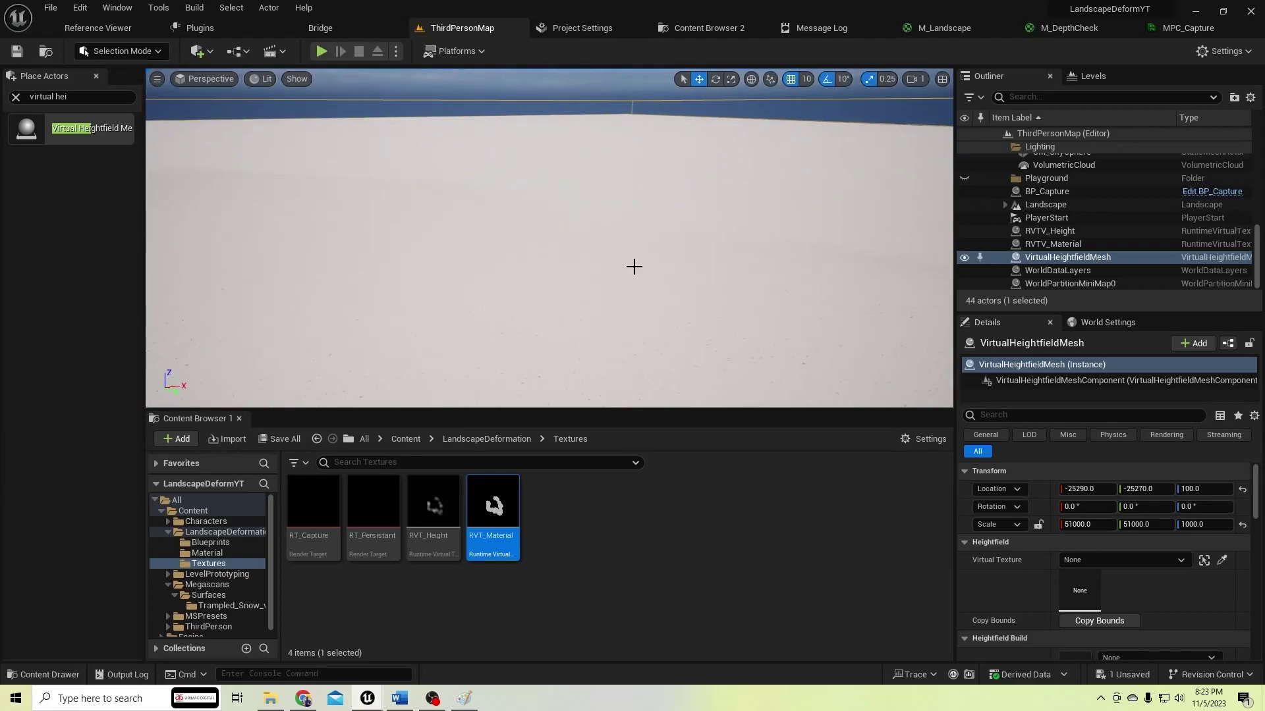
Set the VirtualHeightfieldMesh's Virtual Texture to the RVTV_Height volume
right_drag(625, 282, 626, 238)
click(1084, 559)
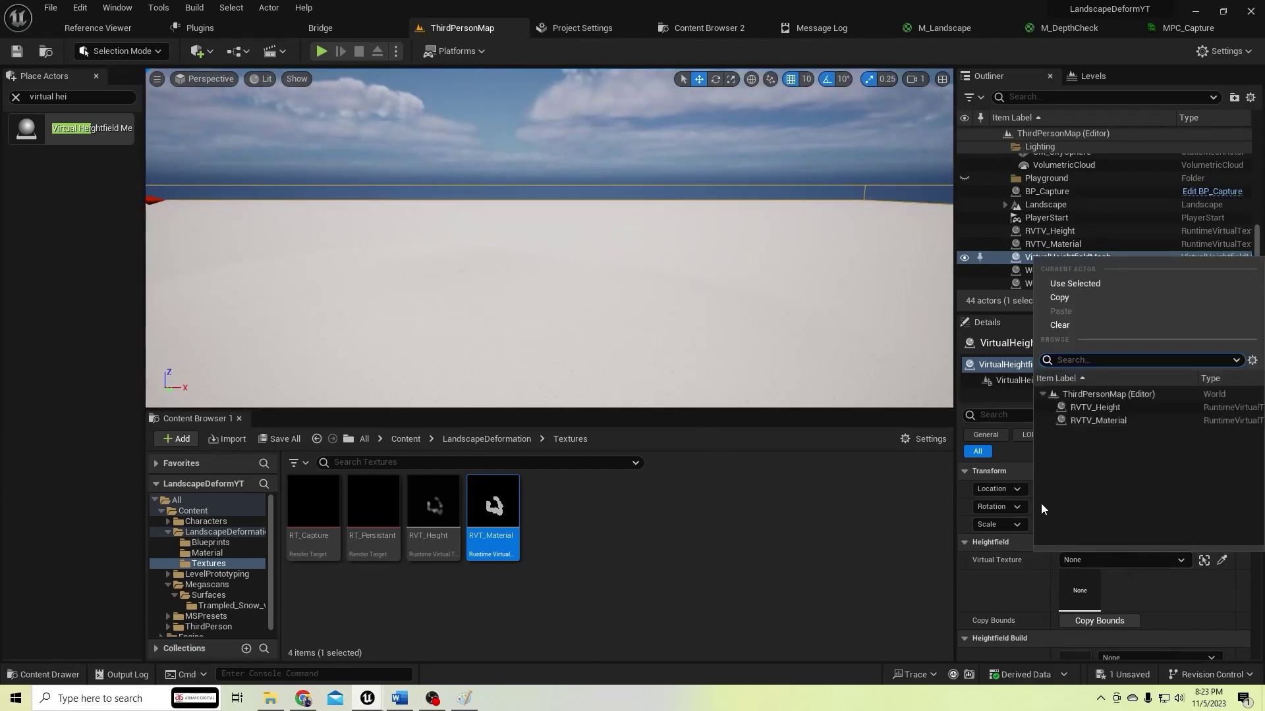
click(1094, 407)
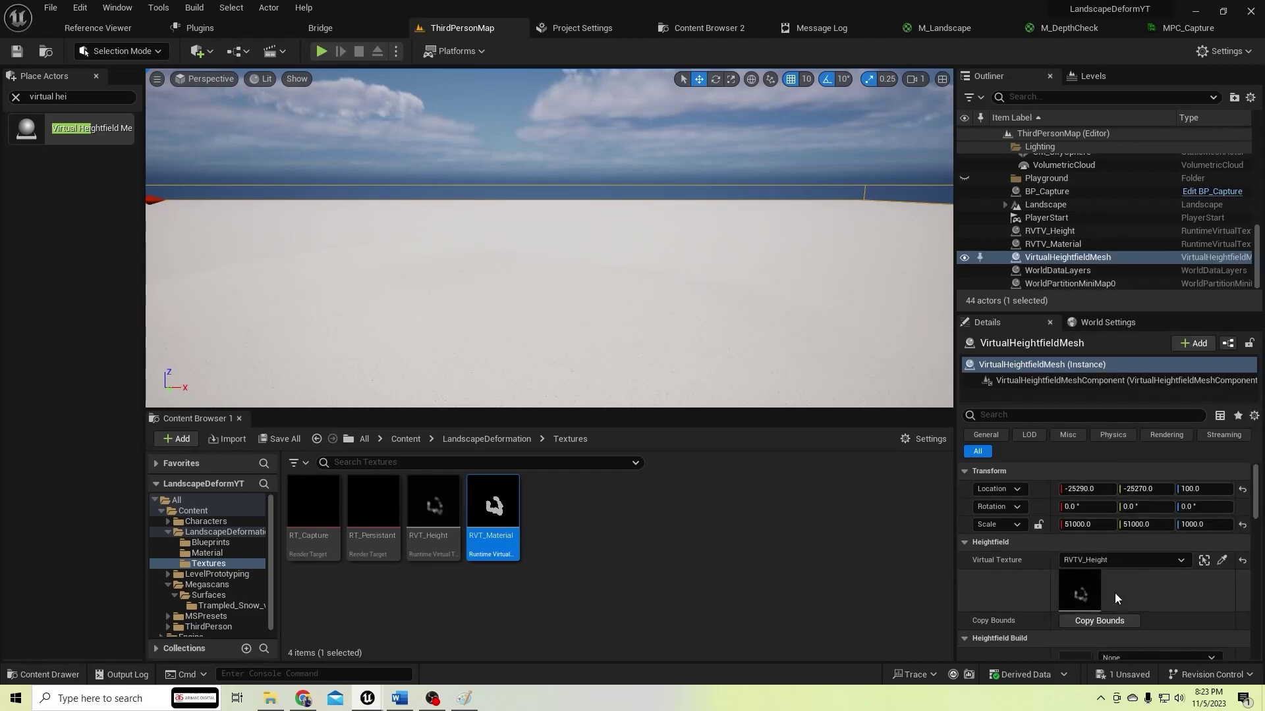
Build the heightfield mesh's MinMax texture and save it as RVT_Height_MinMax in the Textures folder
scroll(1113, 588, down, 3)
scroll(1120, 607, down, 1)
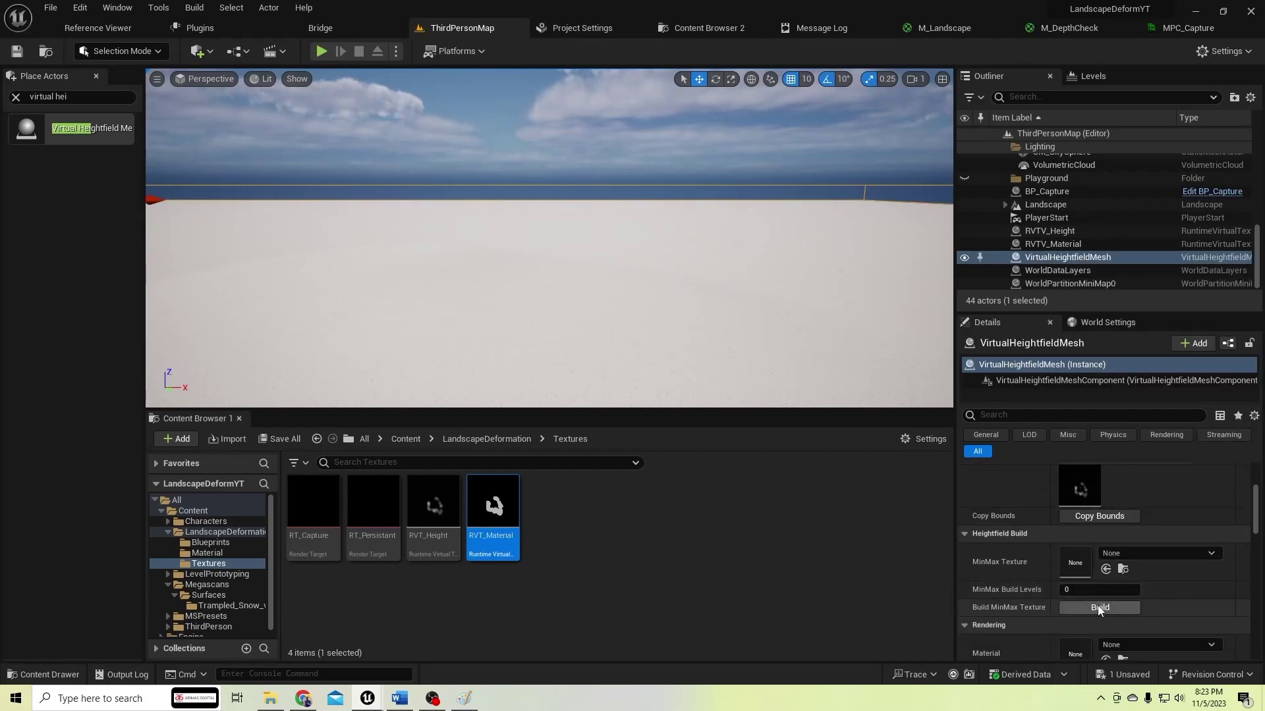
click(1098, 607)
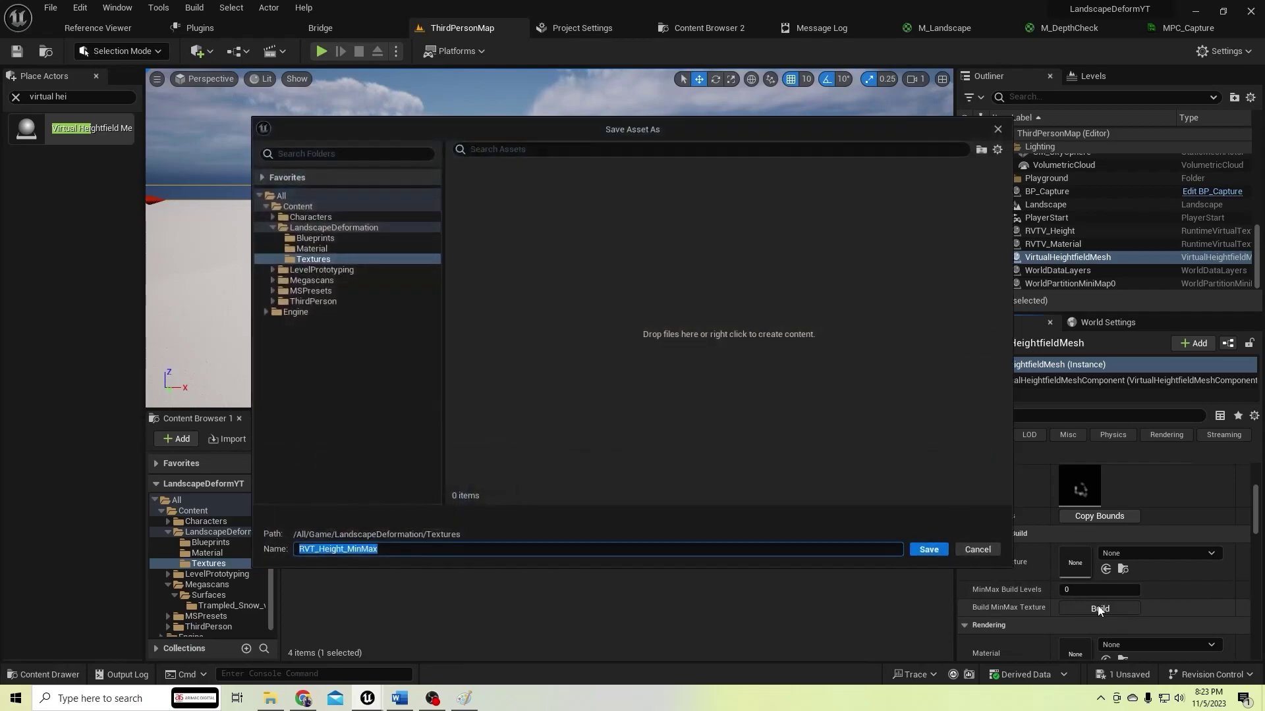
click(938, 550)
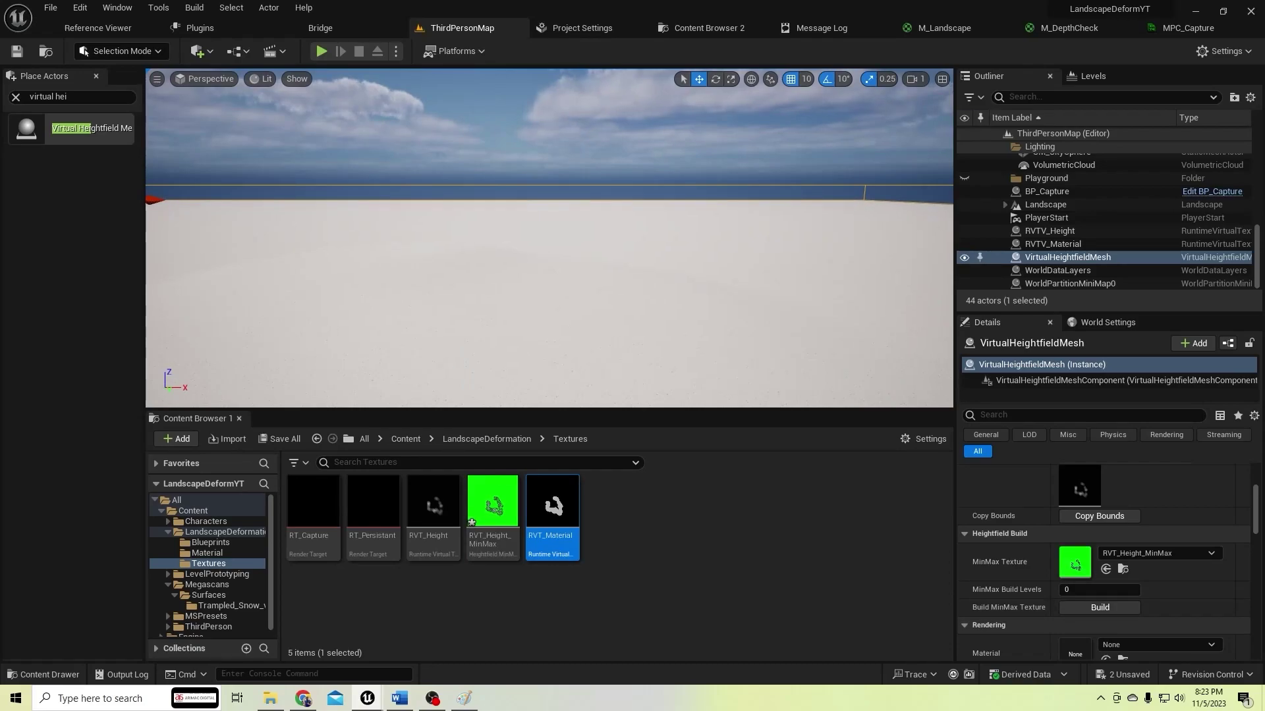
Make the VirtualHeightfieldMesh visible in the editor by turning off Actor Hidden In Editor
click(1032, 414)
text(hi)
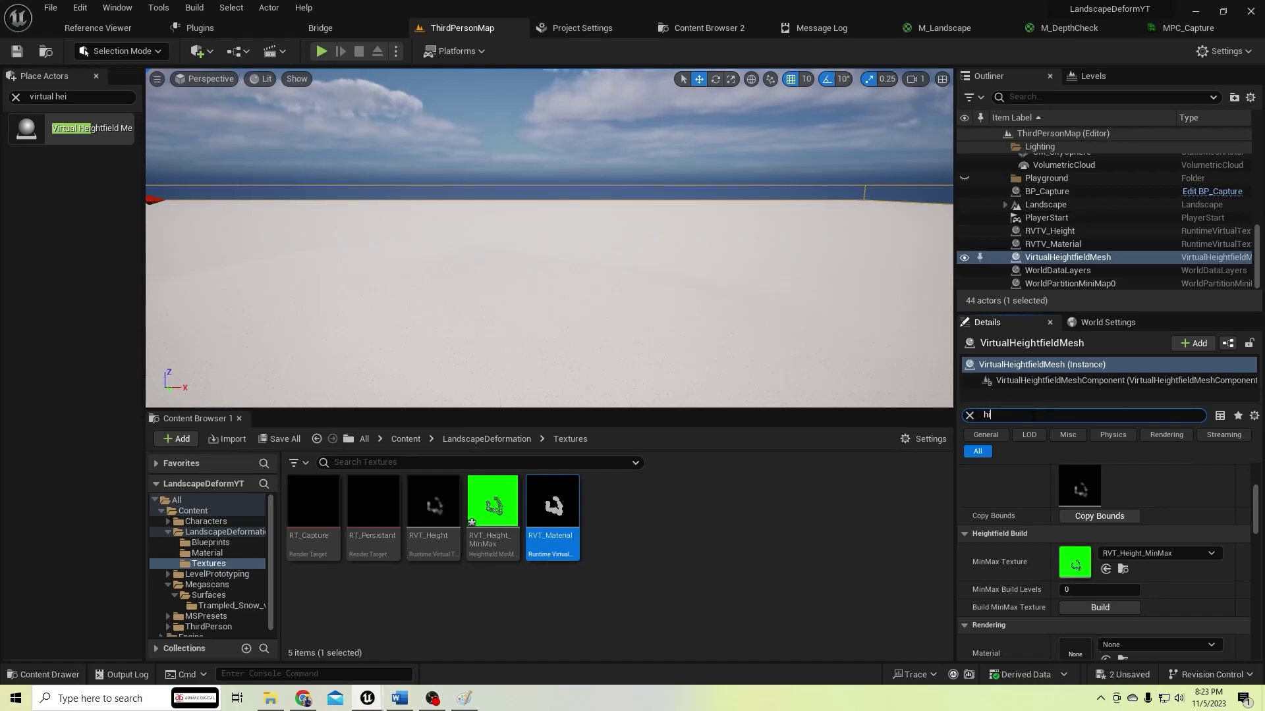
text(d)
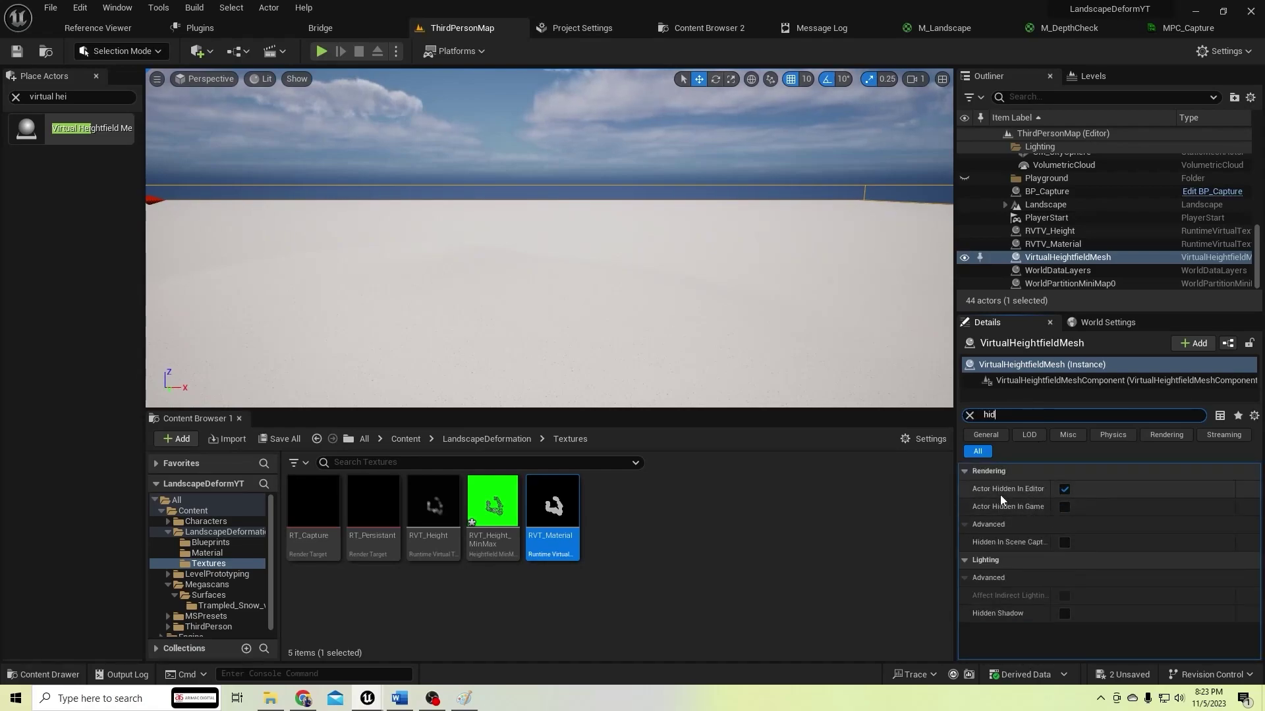
click(1064, 489)
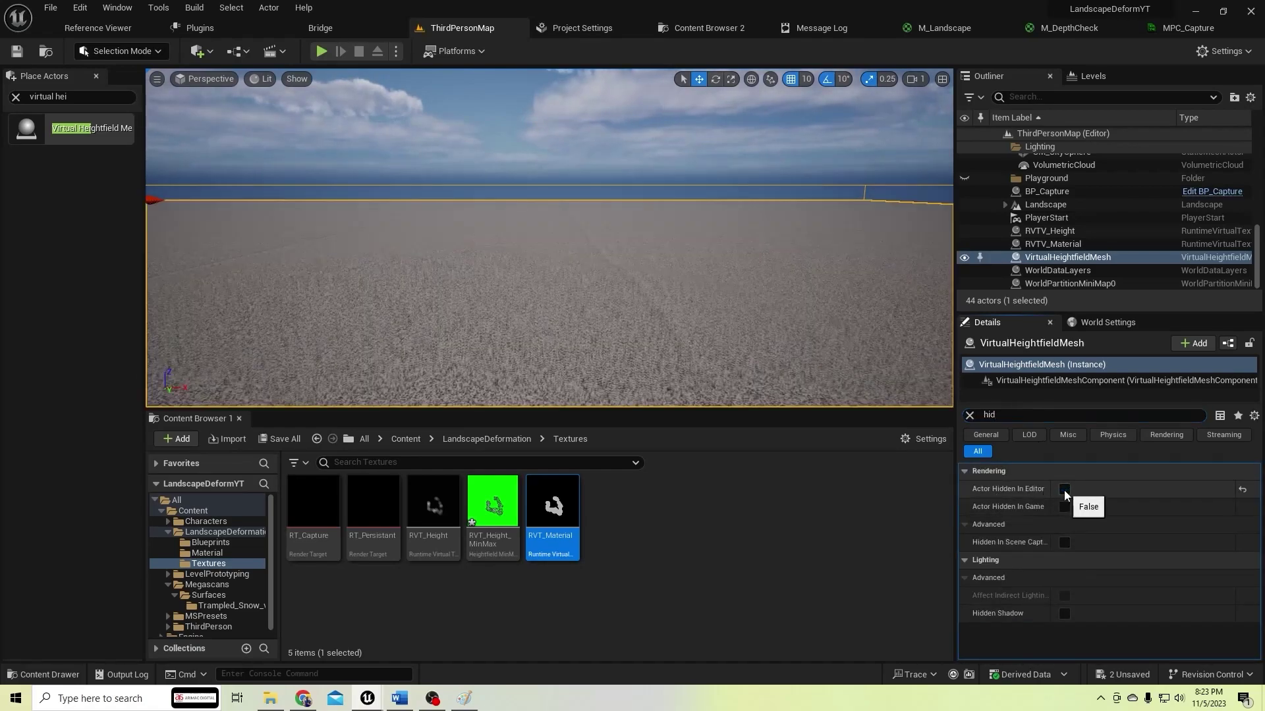
Play-test the level, running the character across the heightfield mesh to check for footstep deformation, and stop the session
right_drag(686, 291, 902, 264)
right_drag(708, 269, 659, 269)
click(333, 50)
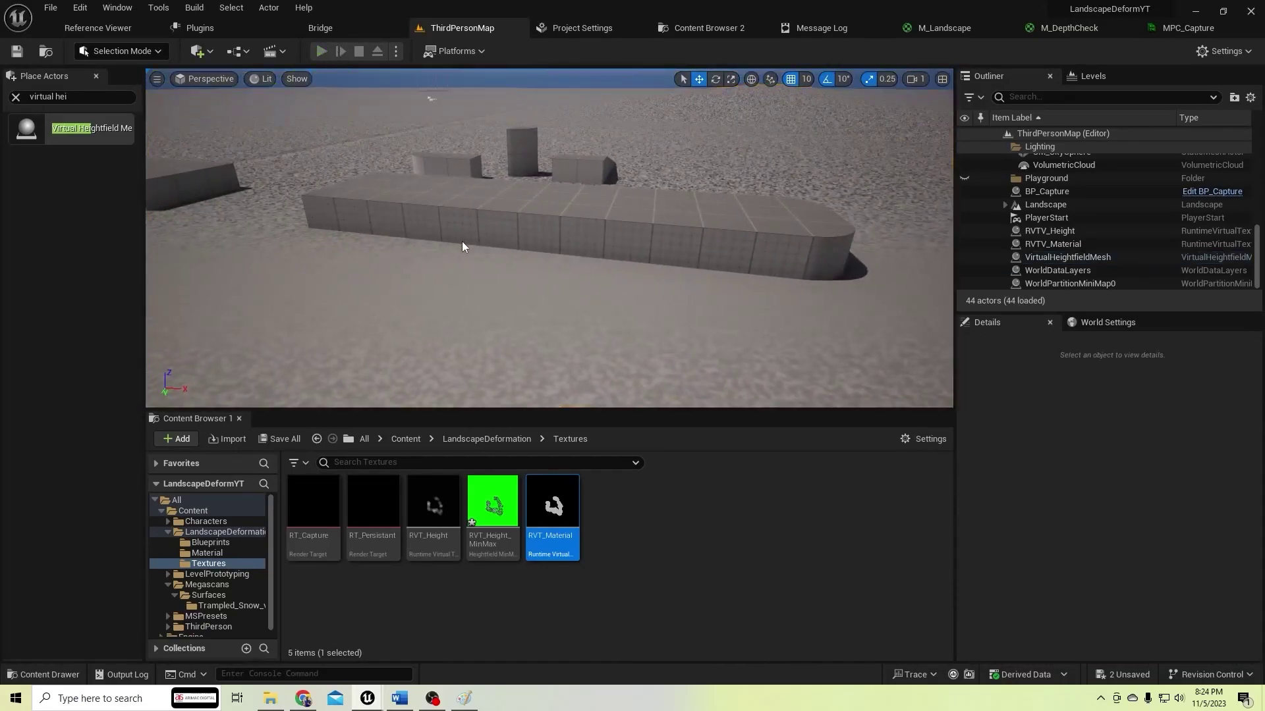
key(w)
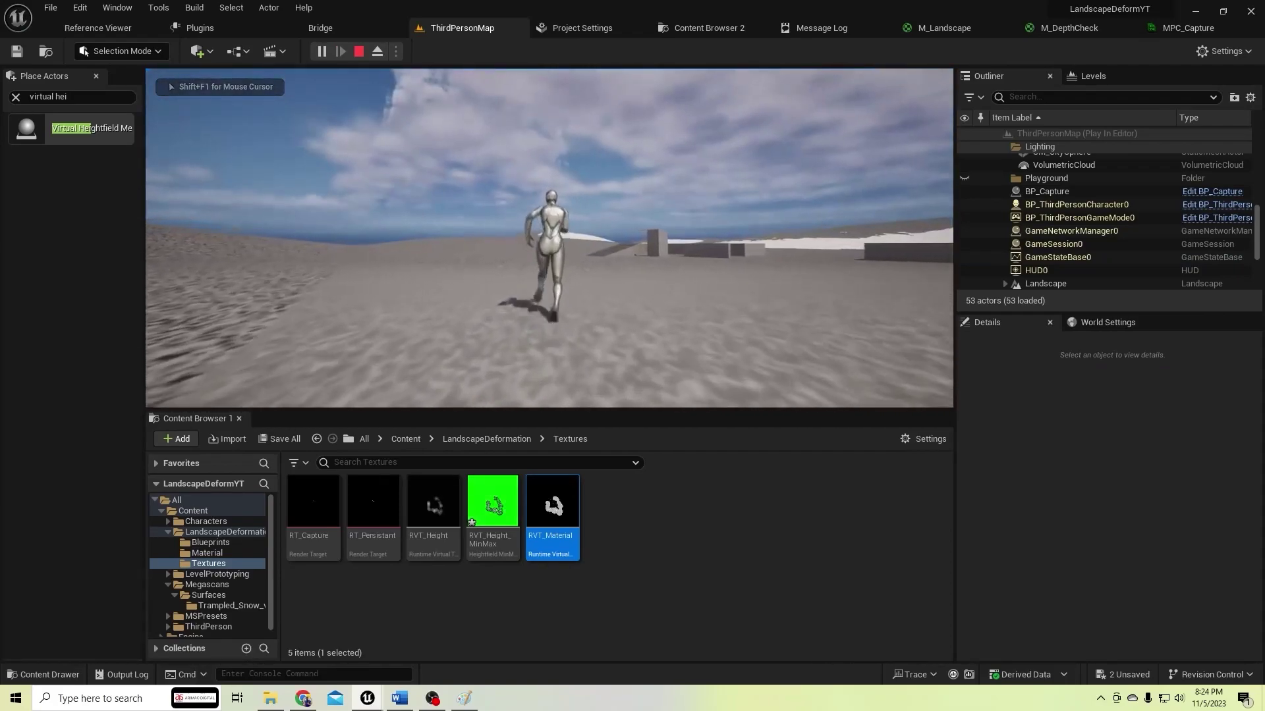
key(s)
key(w)
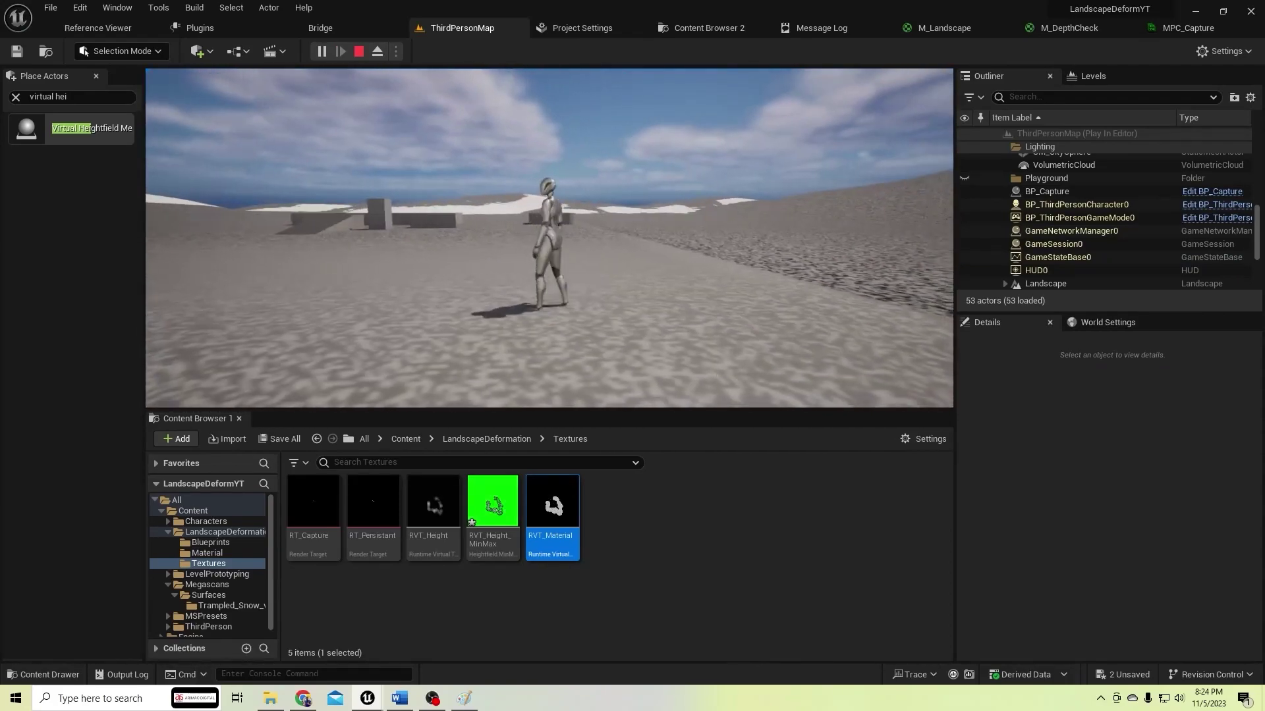
key(Escape)
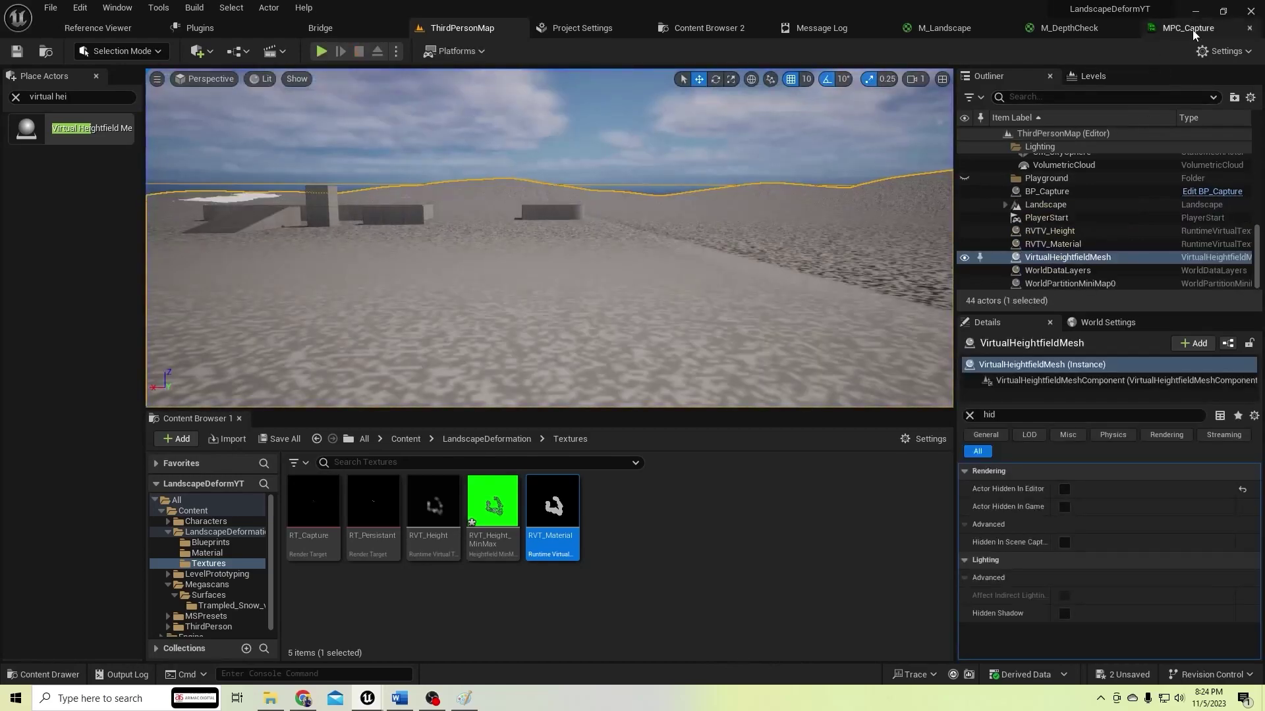
Set the default value of the Height scalar parameter in MPC_Capture to 25.0 and save the collection
click(1192, 31)
click(518, 225)
text(5.0)
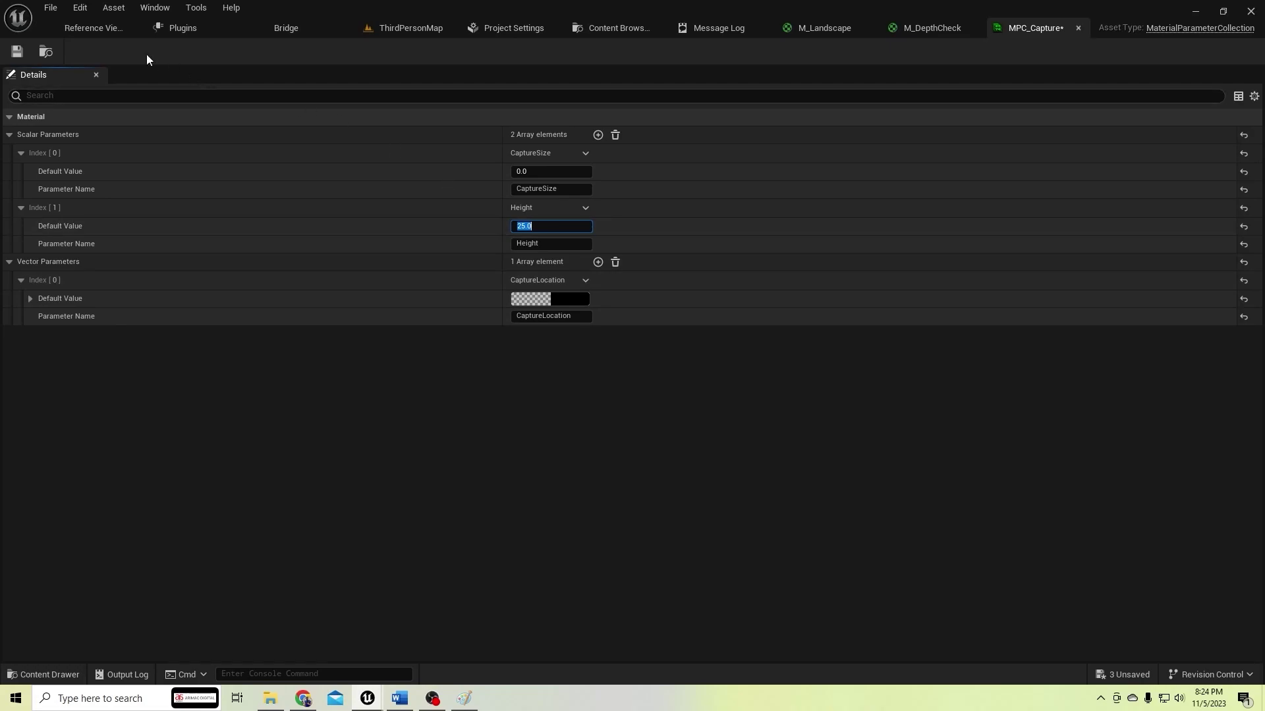
Play-test the level with the Height parameter at 25.0, walking the character over the ground, and stop the session
click(400, 32)
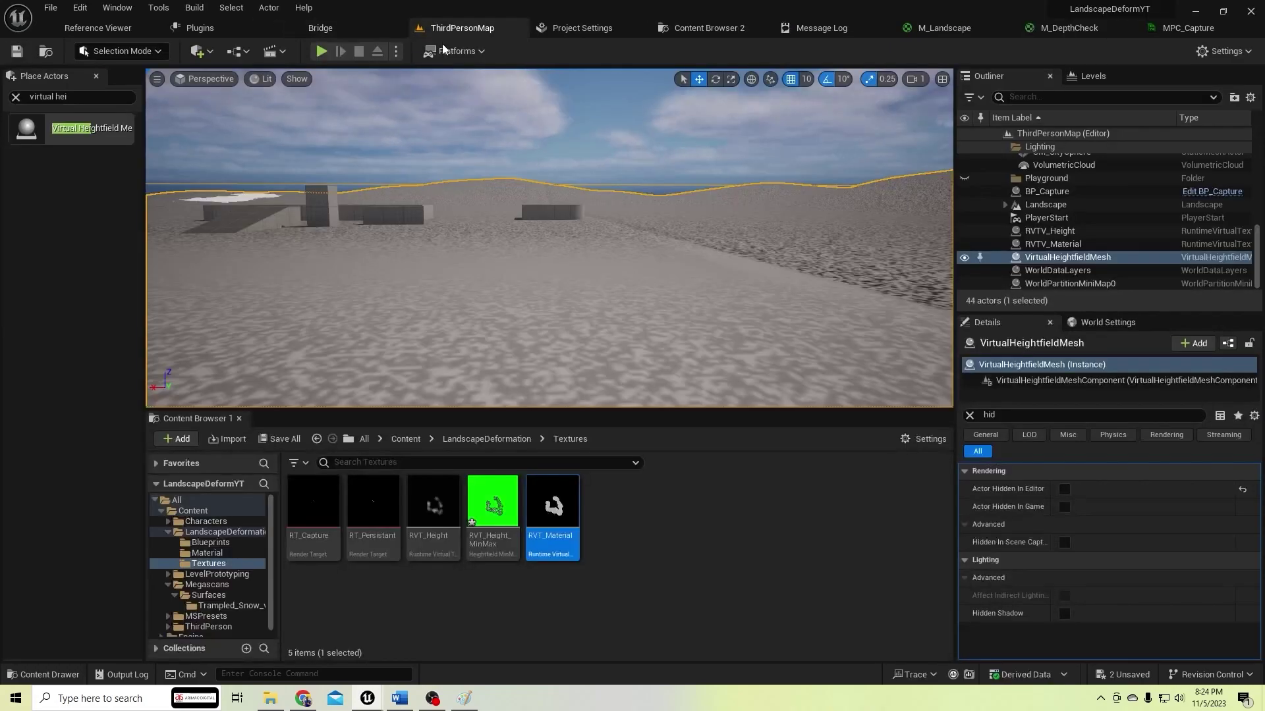
click(322, 52)
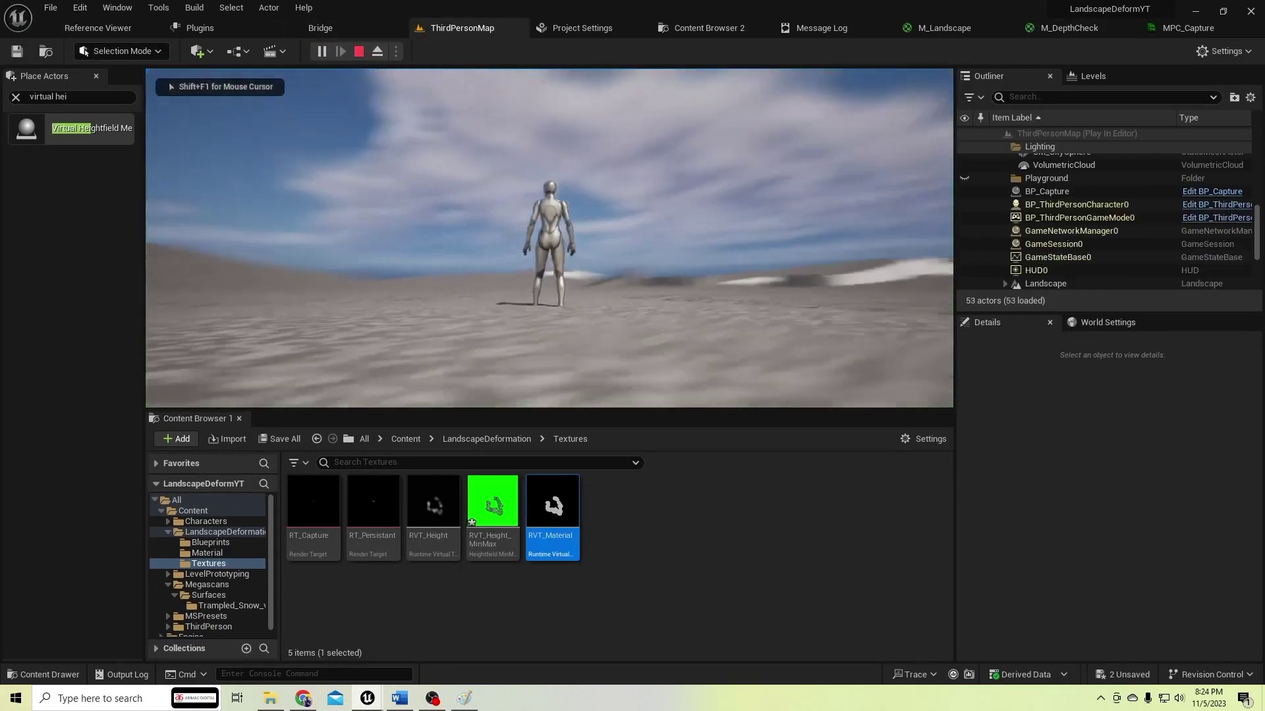
key(w)
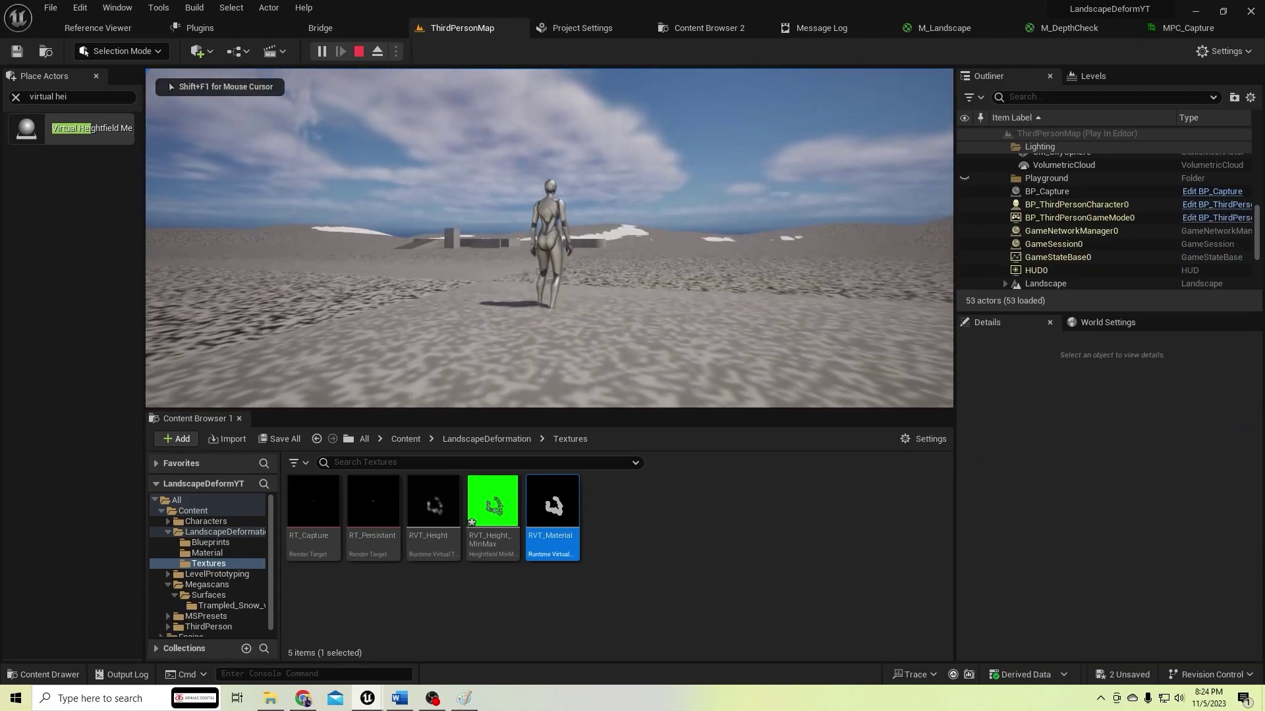
key(Escape)
Set the default value of the Height scalar parameter in MPC_Capture to 35.0 and save the collection
click(1188, 28)
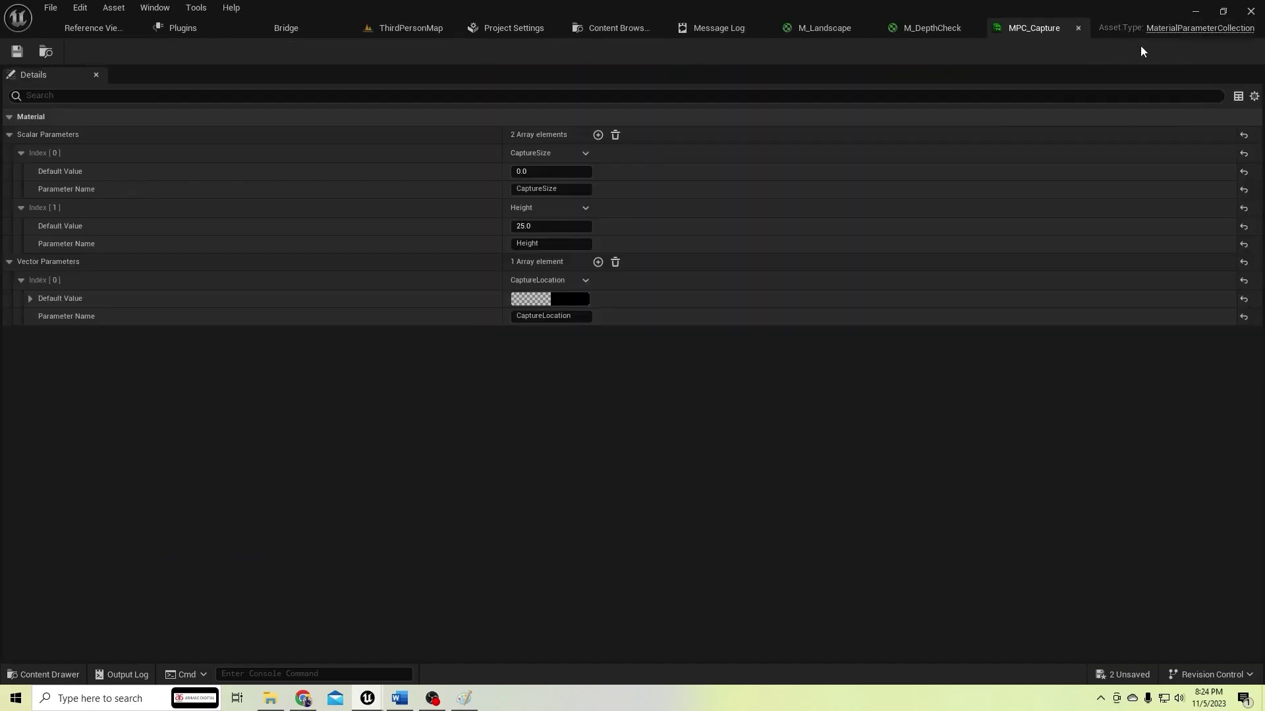
click(552, 228)
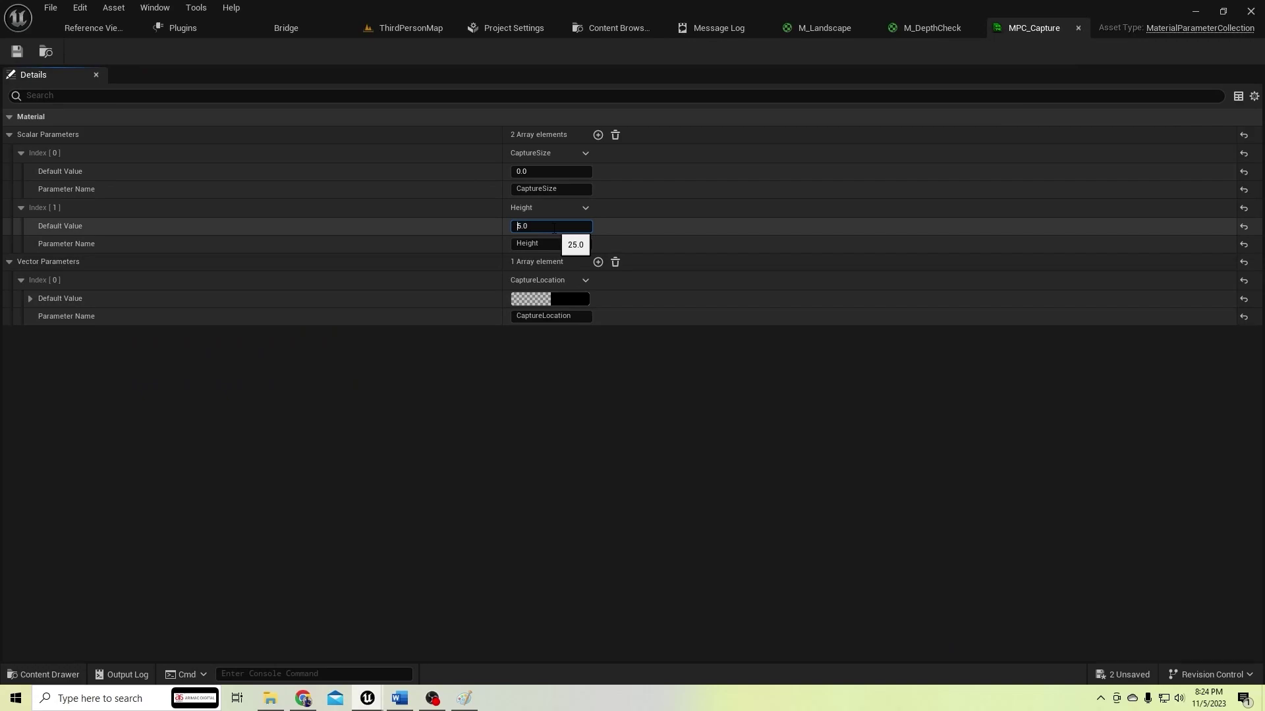
click(16, 50)
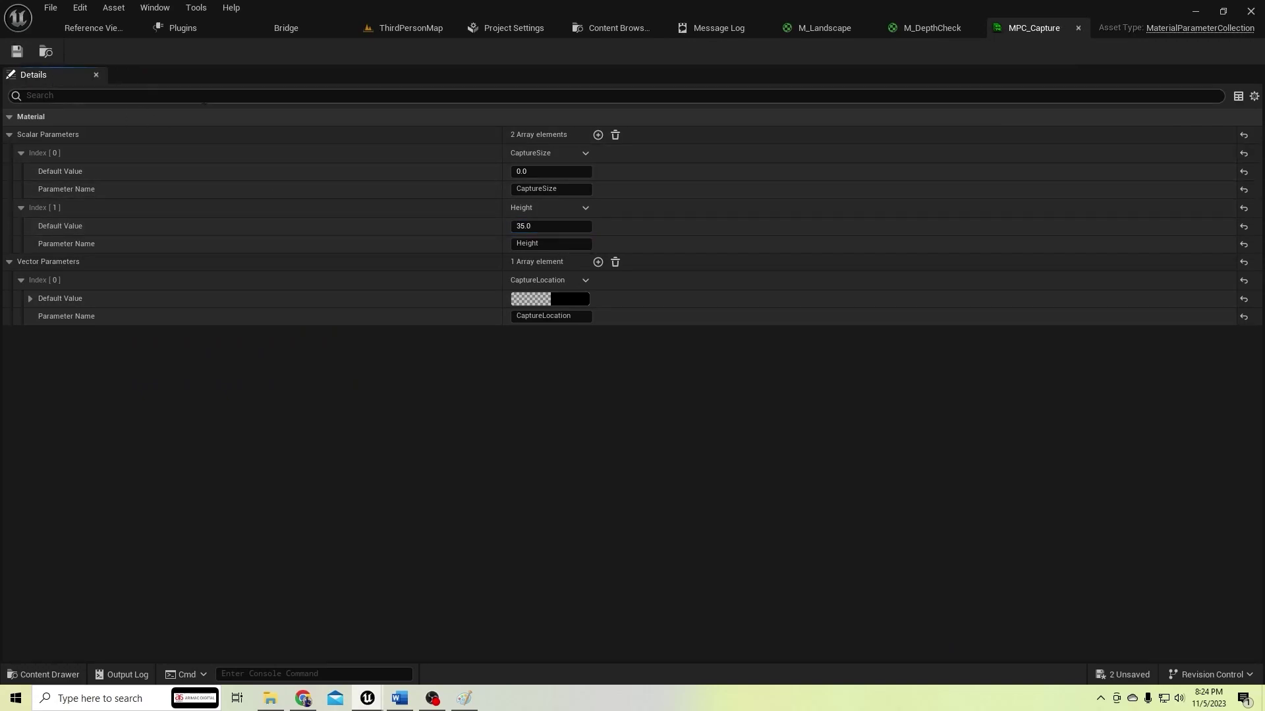
Play-test the level with the Height parameter at 35.0 to compare the ground surface, and stop the session
click(409, 29)
click(317, 51)
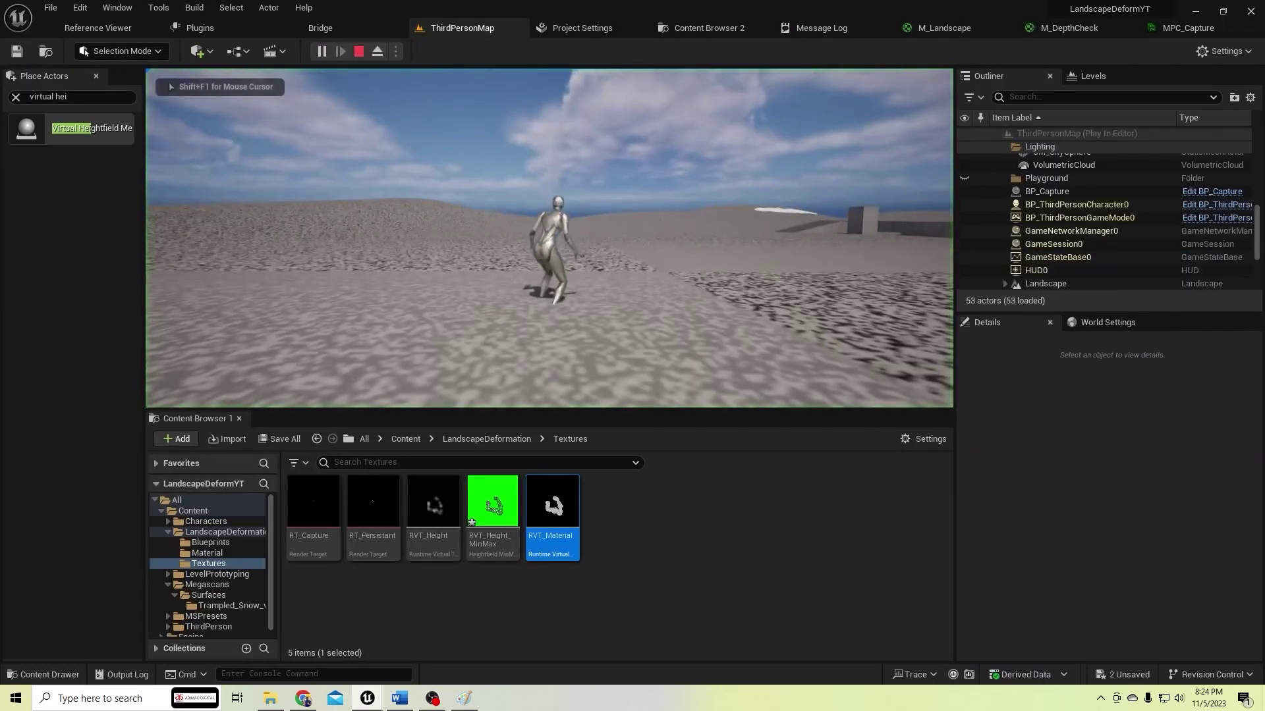
key(w)
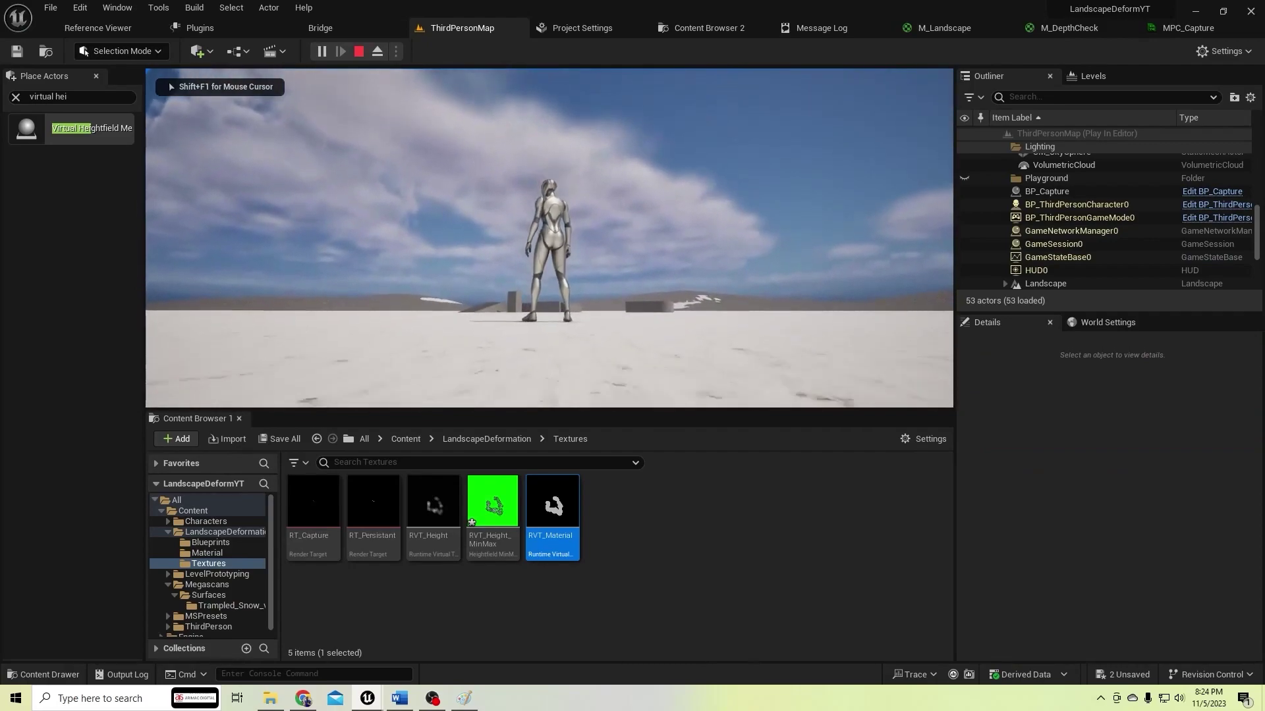
key(Escape)
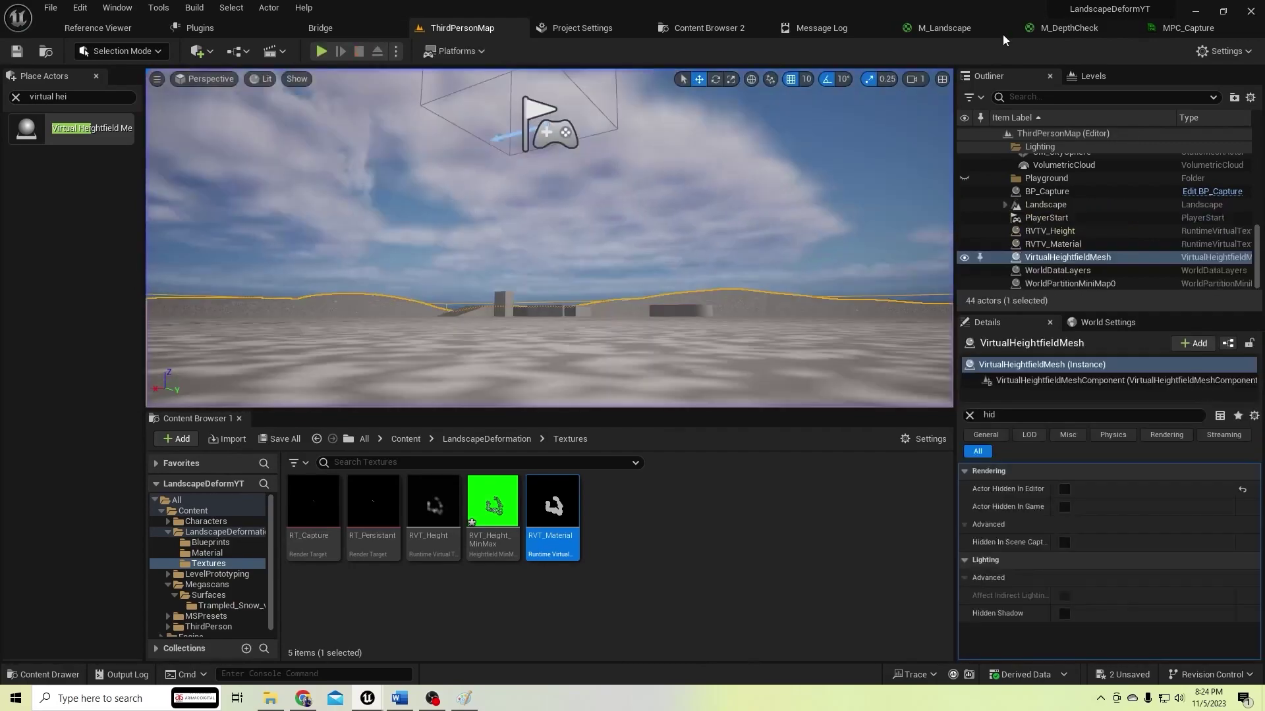
Restore MPC_Capture's Height default value to 25.0, save the collection and return to the ThirdPersonMap level
click(1181, 33)
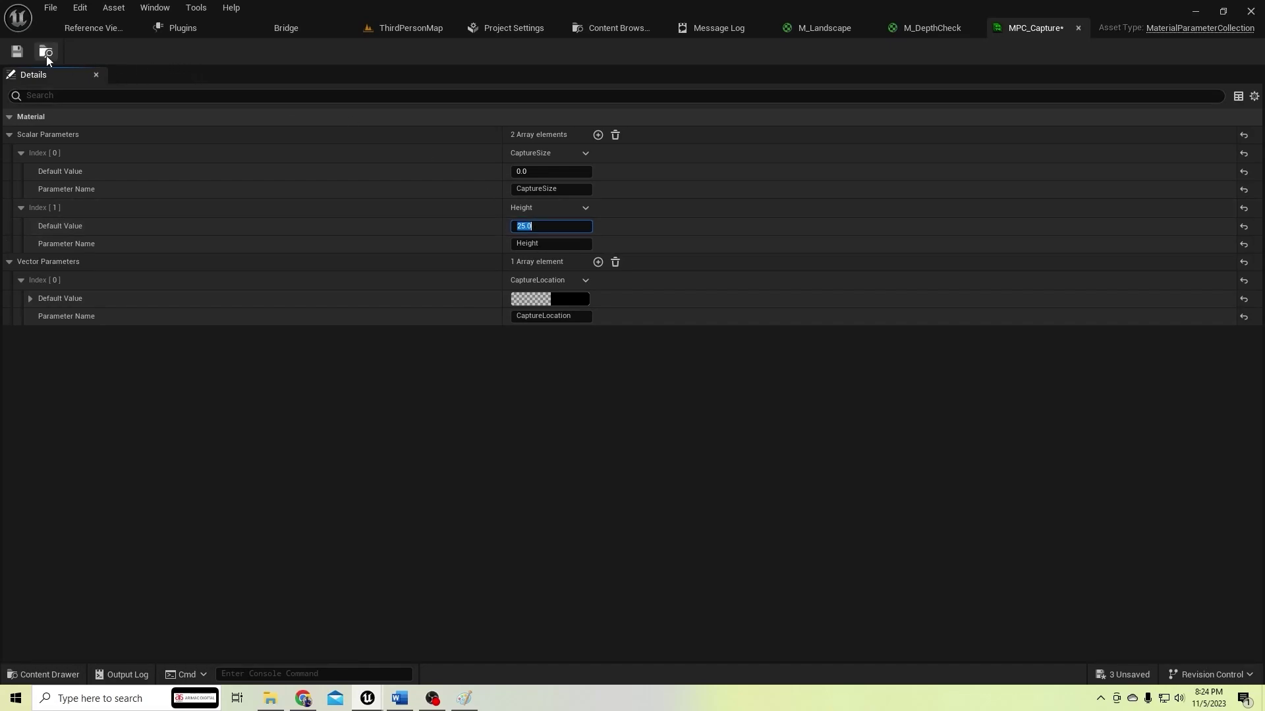
click(389, 33)
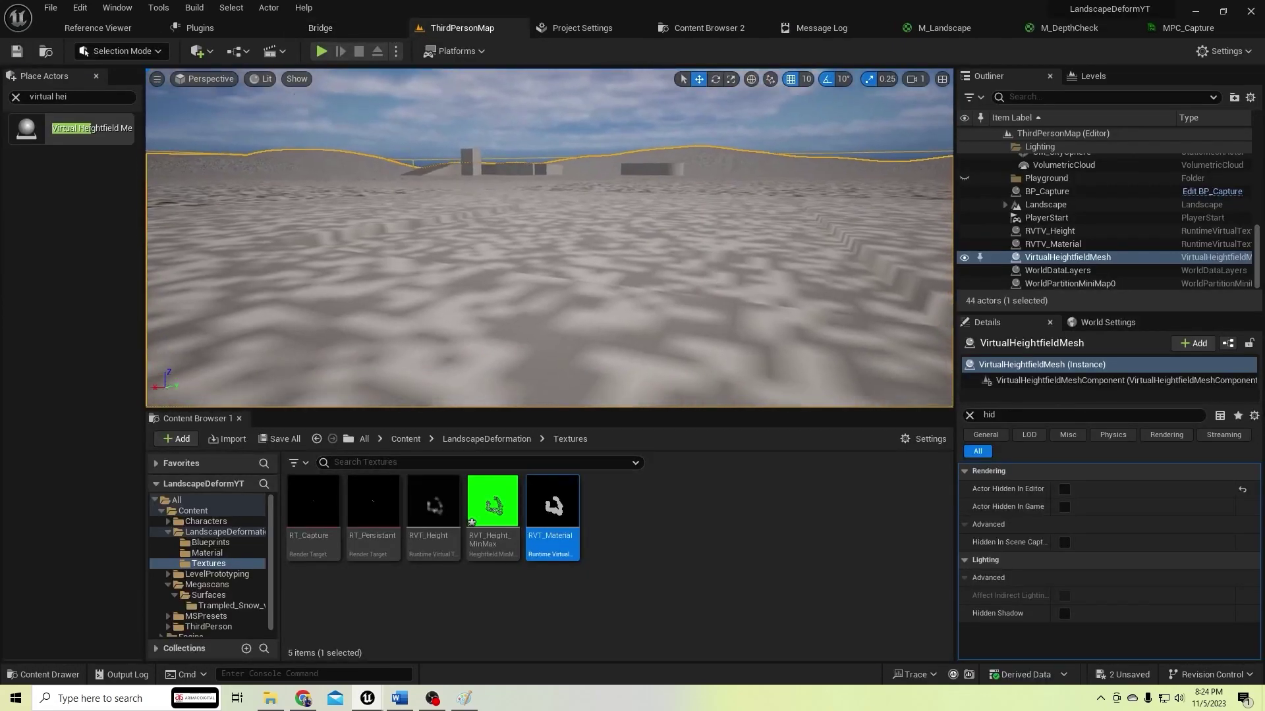
Create a new material named M_VHM_Landscape in the LandscapeDeformation Material folder
right_drag(520, 216, 520, 277)
scroll(519, 216, down, 6)
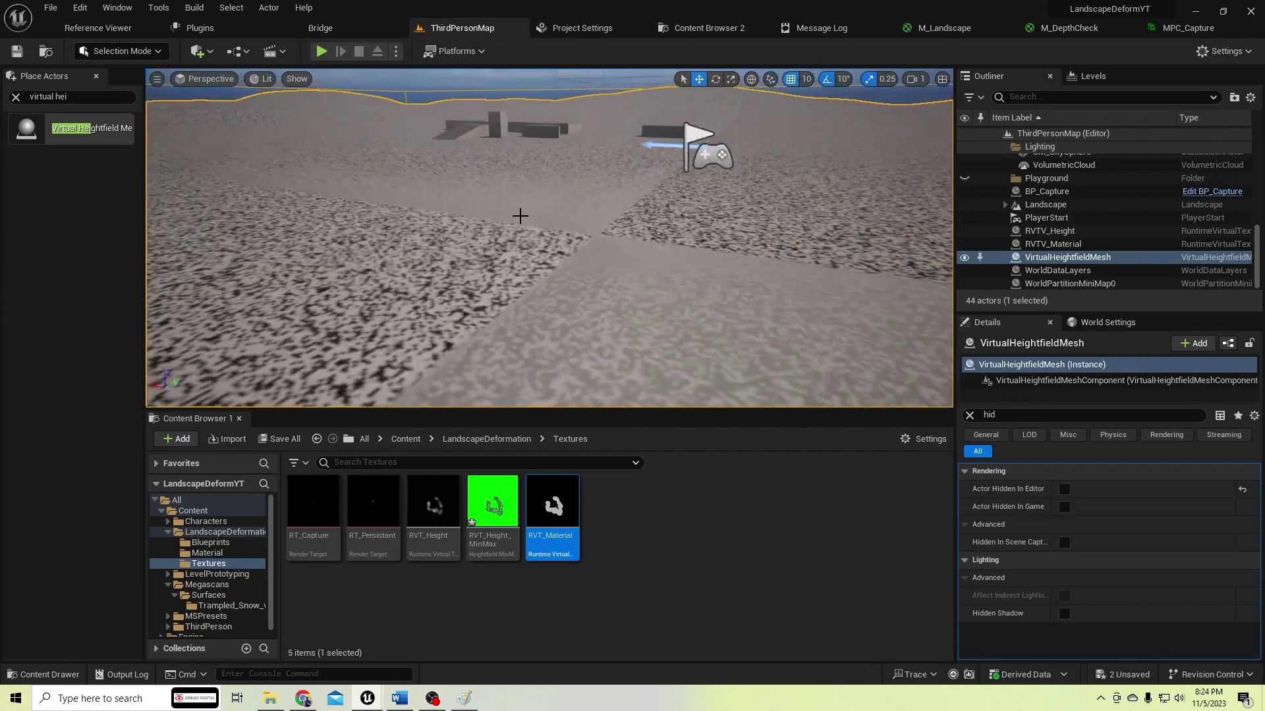
right_drag(520, 216, 592, 243)
right_drag(732, 338, 659, 339)
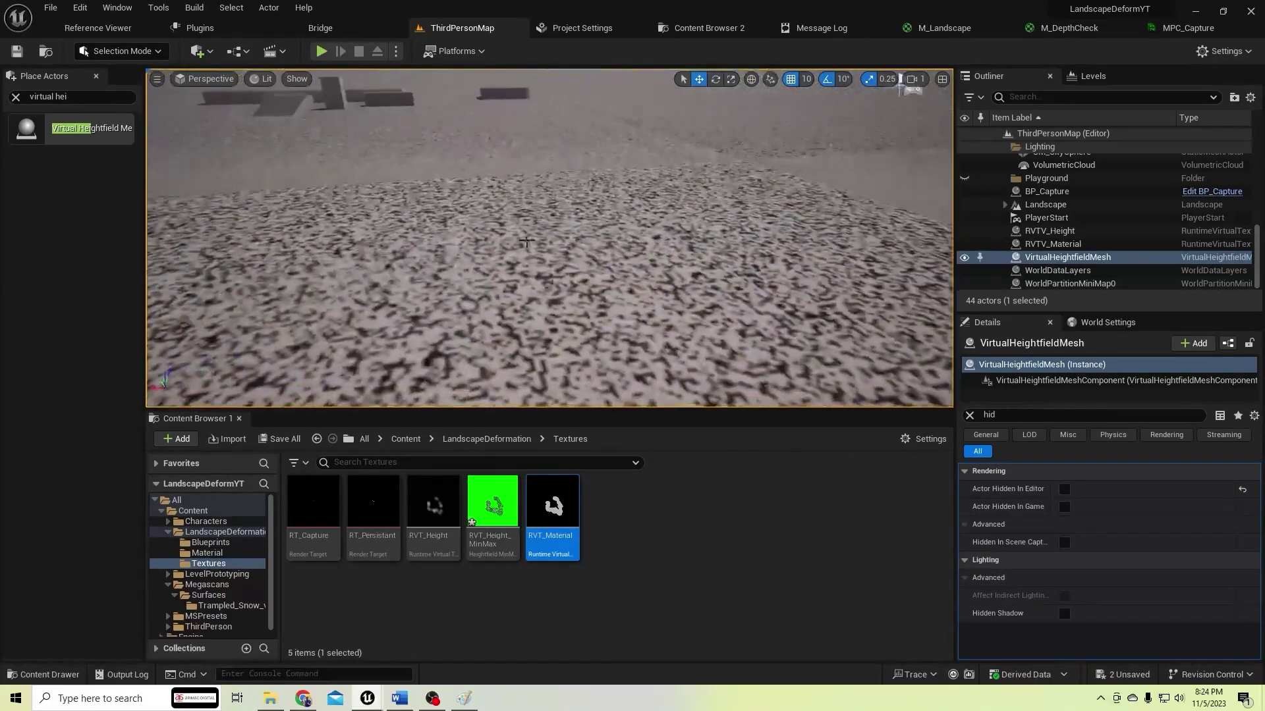
click(518, 440)
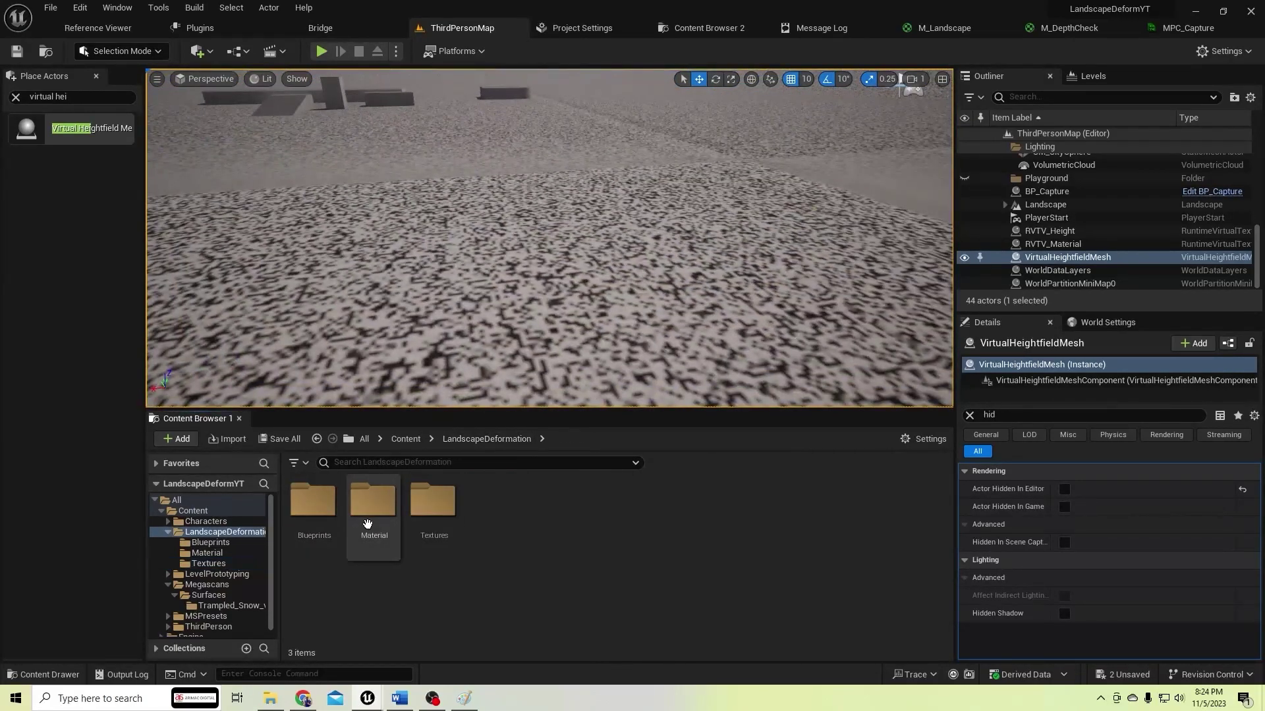
double_click(373, 504)
right_click(582, 545)
click(641, 216)
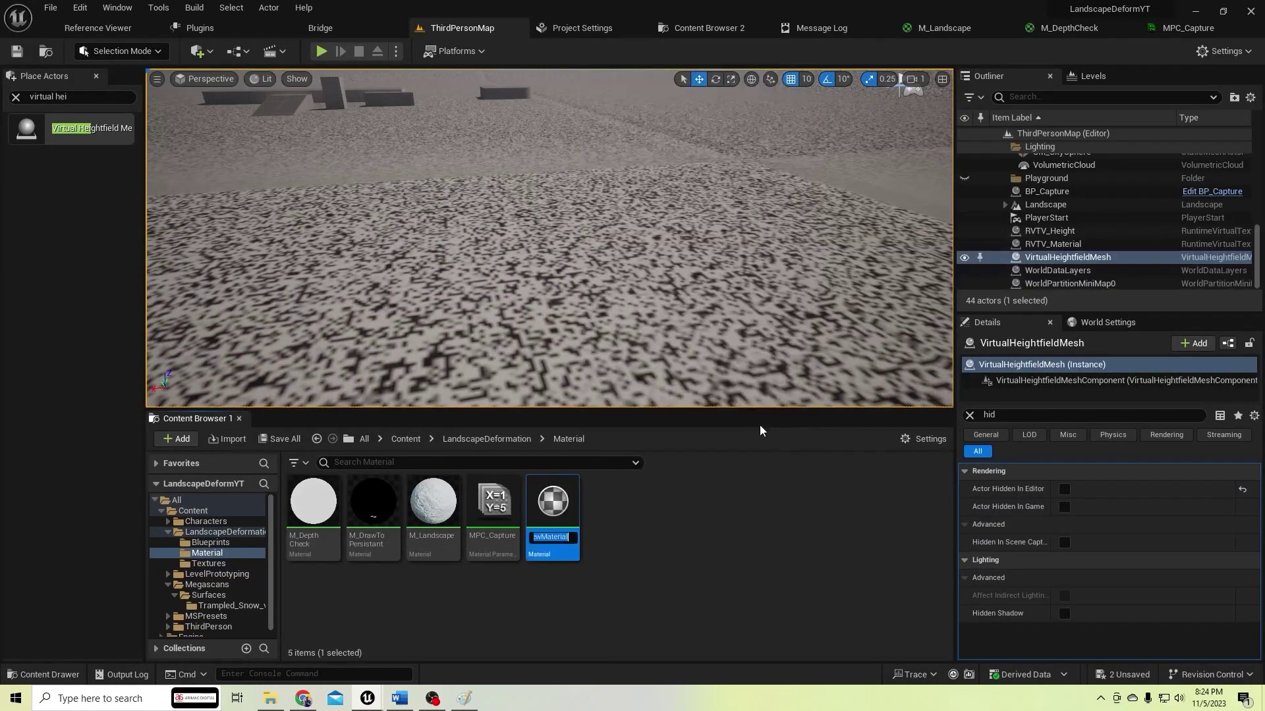
text(M)
text(_)
text(V)
text(HM)
text(_La)
text(ndscape)
key(Return)
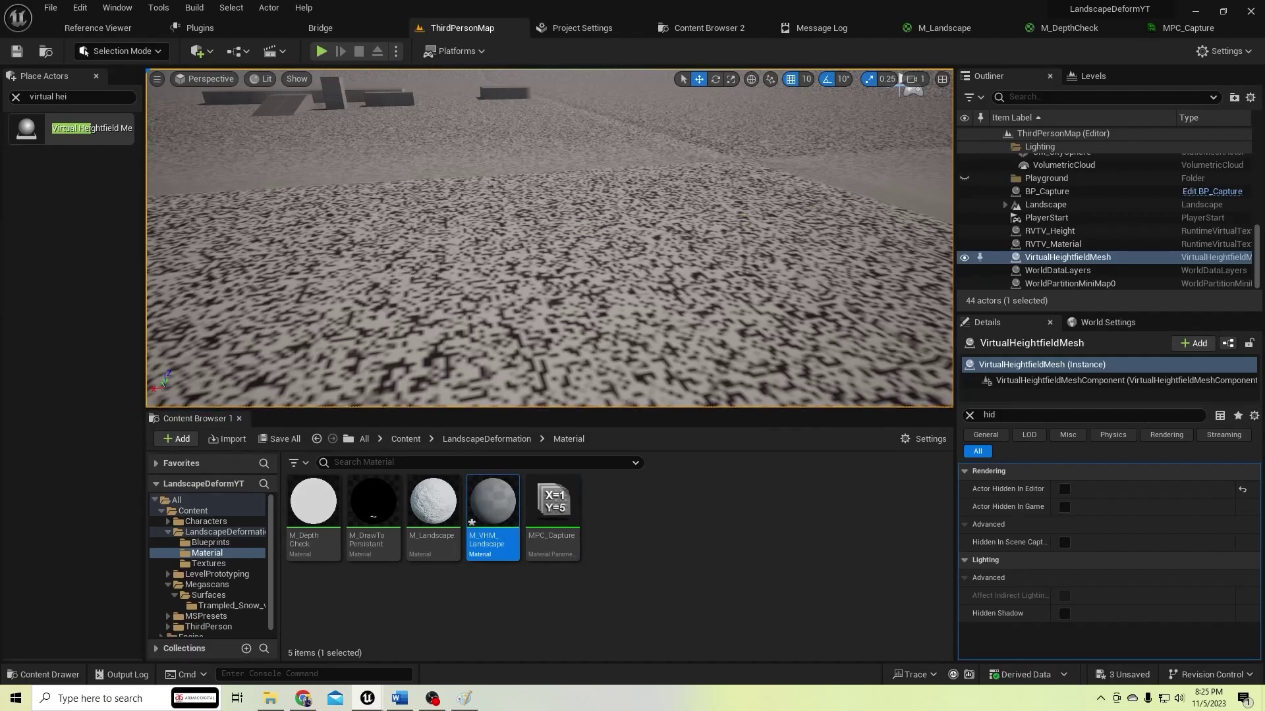
Add a Runtime Virtual Texture Sample node to M_VHM_Landscape's graph and assign RVT_Material as its virtual texture
drag(626, 164, 1031, 30)
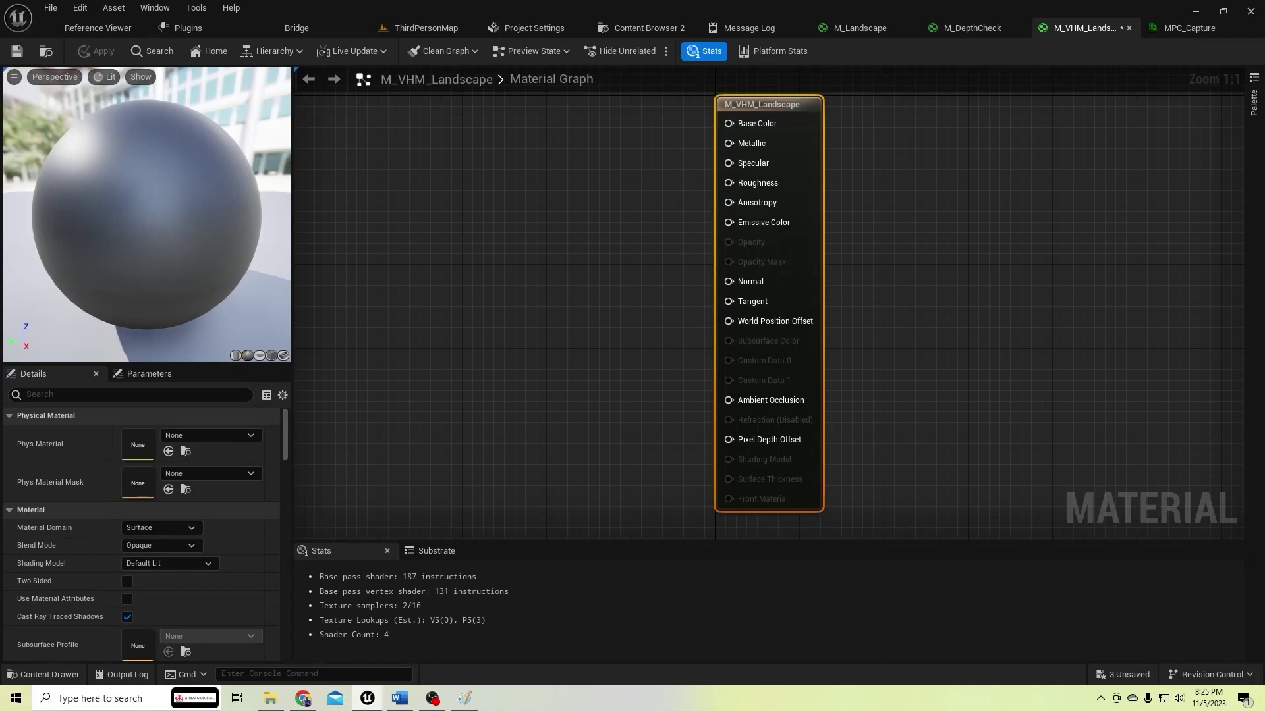
right_drag(473, 220, 542, 223)
right_click(477, 219)
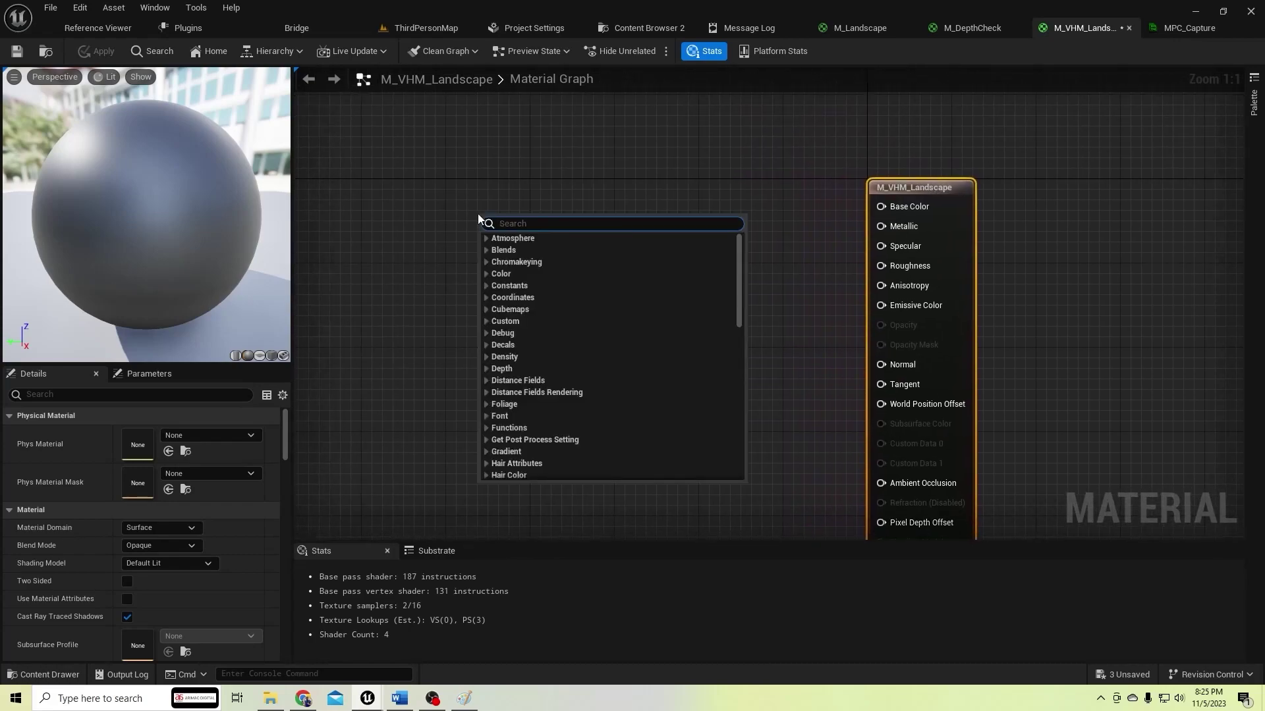
text(runtime)
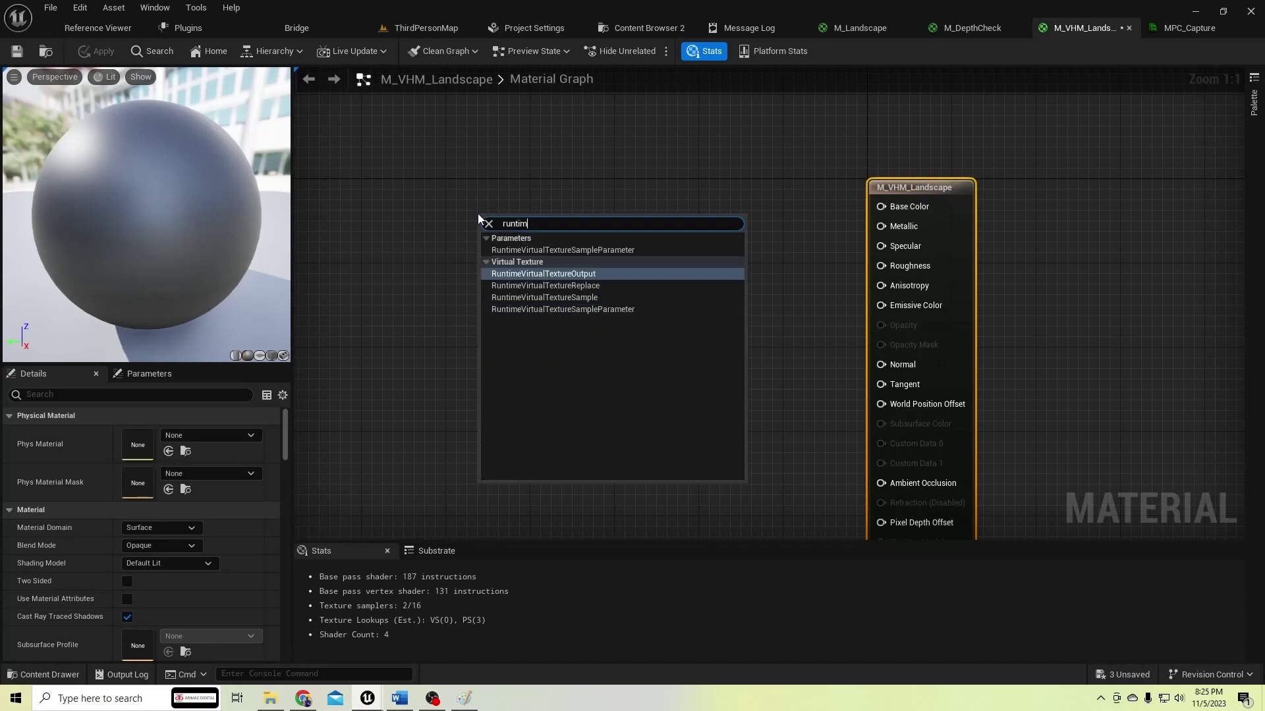
key(Down)
key(Down)
key(Return)
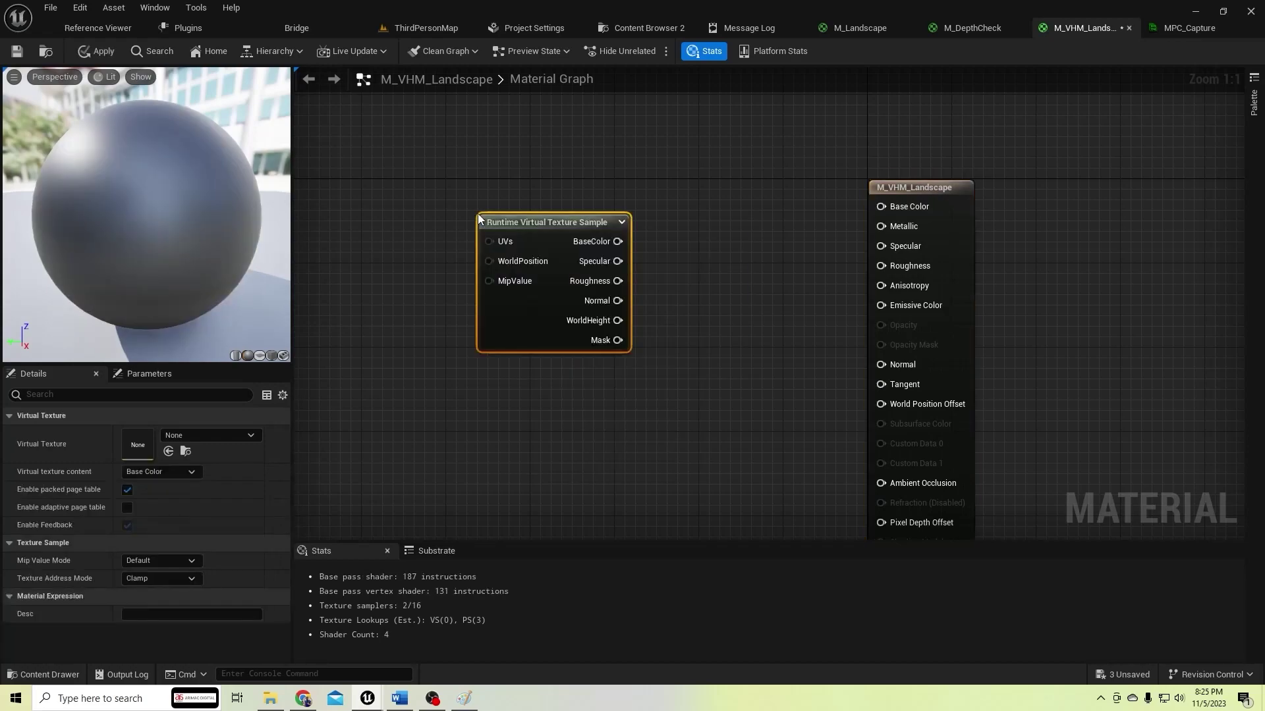
click(222, 438)
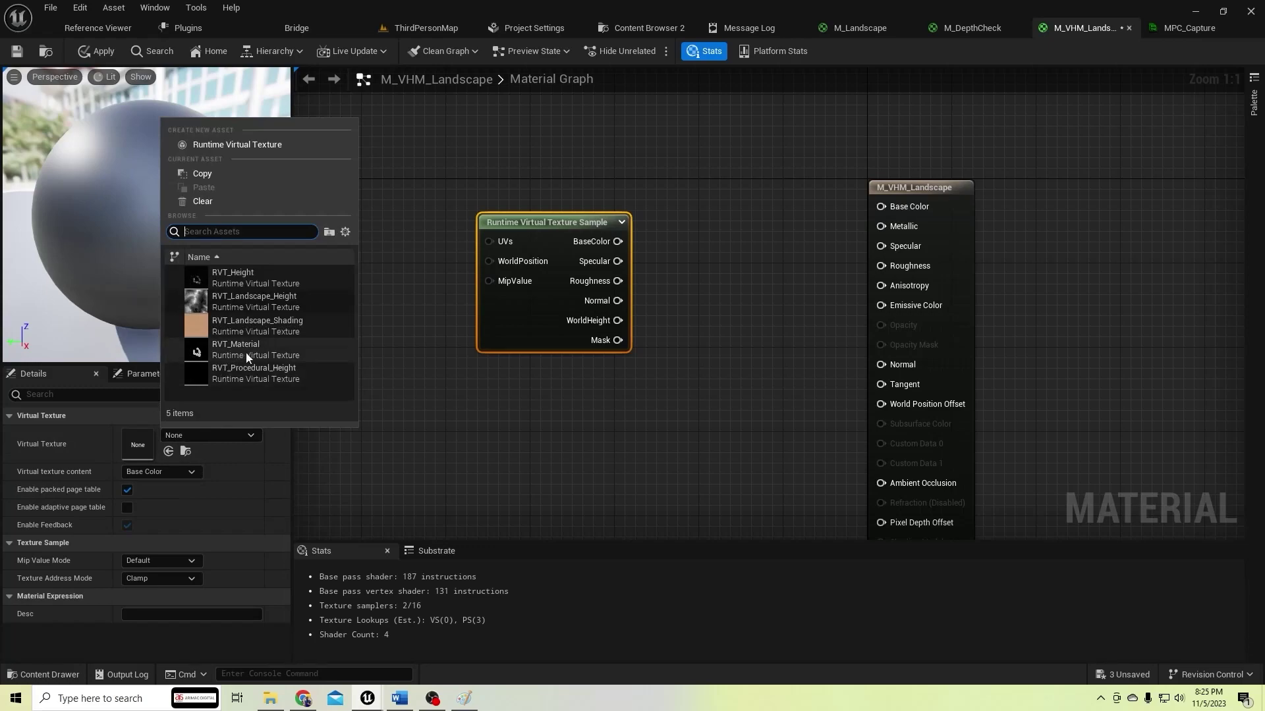
click(271, 355)
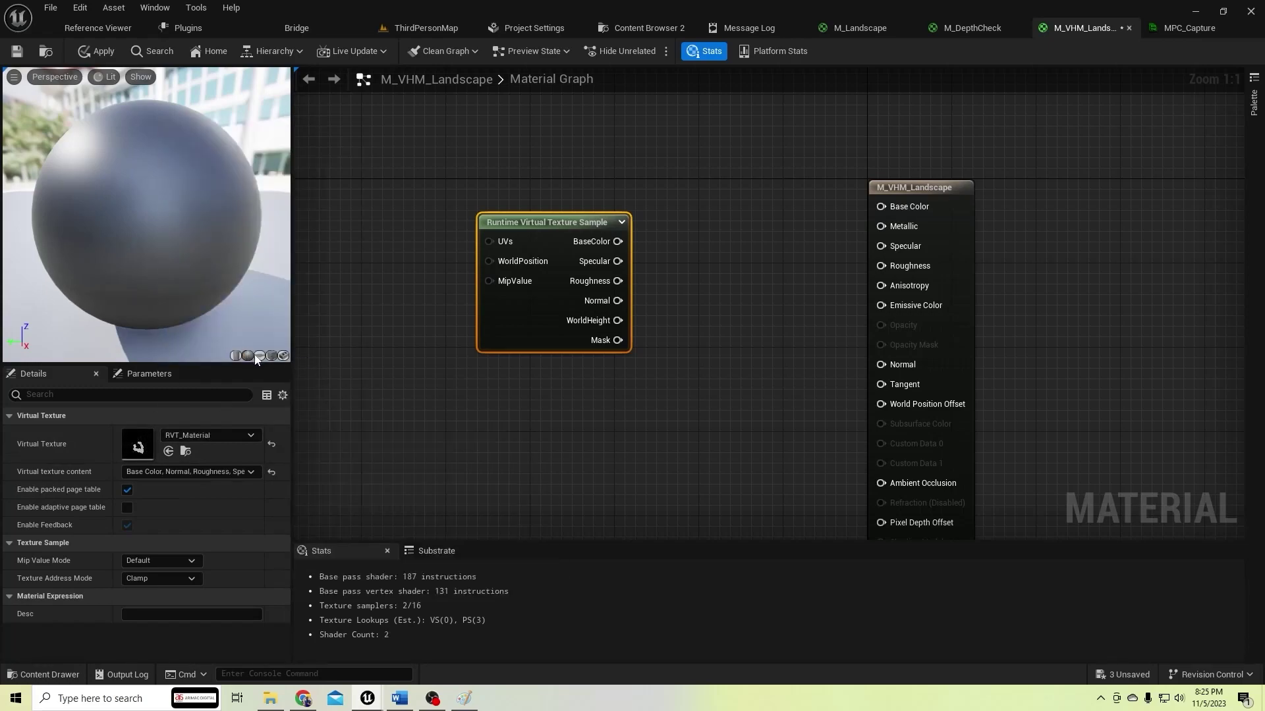
Connect the sample node's BaseColor and Normal outputs to the material's Base Color and Normal inputs, and apply the material
drag(617, 241, 907, 212)
drag(527, 334, 538, 320)
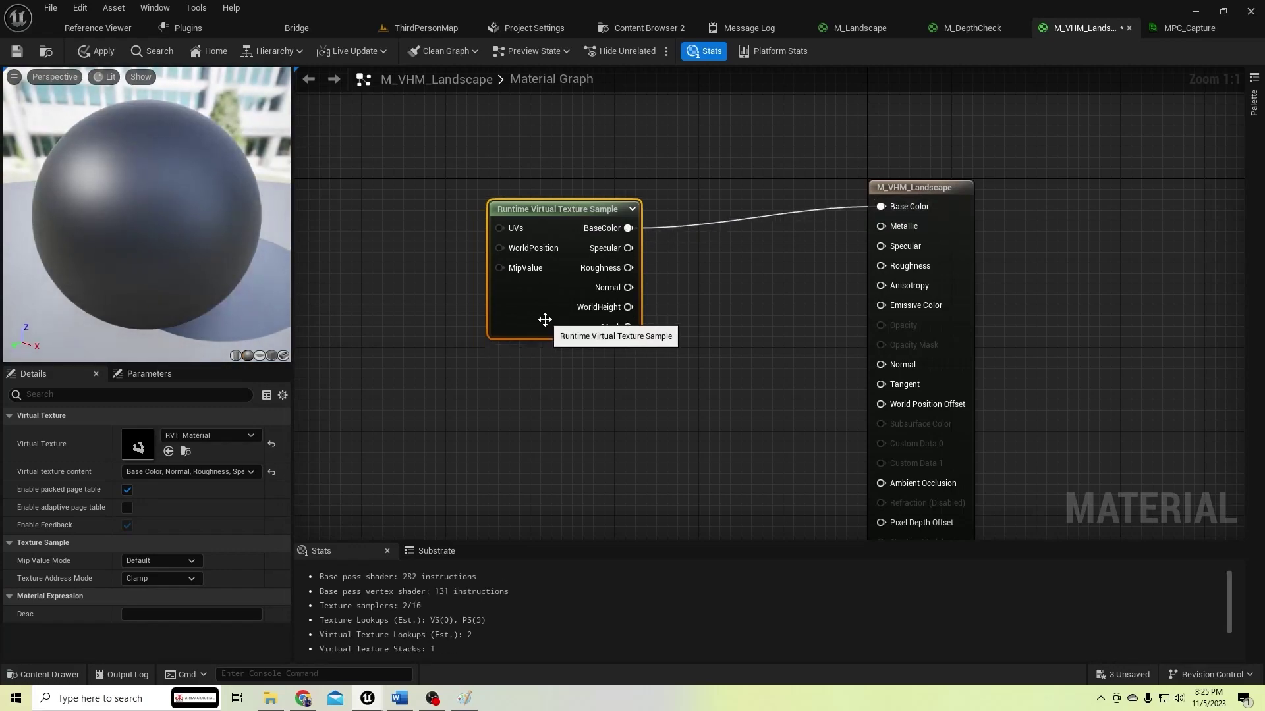
drag(282, 298, 283, 298)
drag(628, 288, 880, 364)
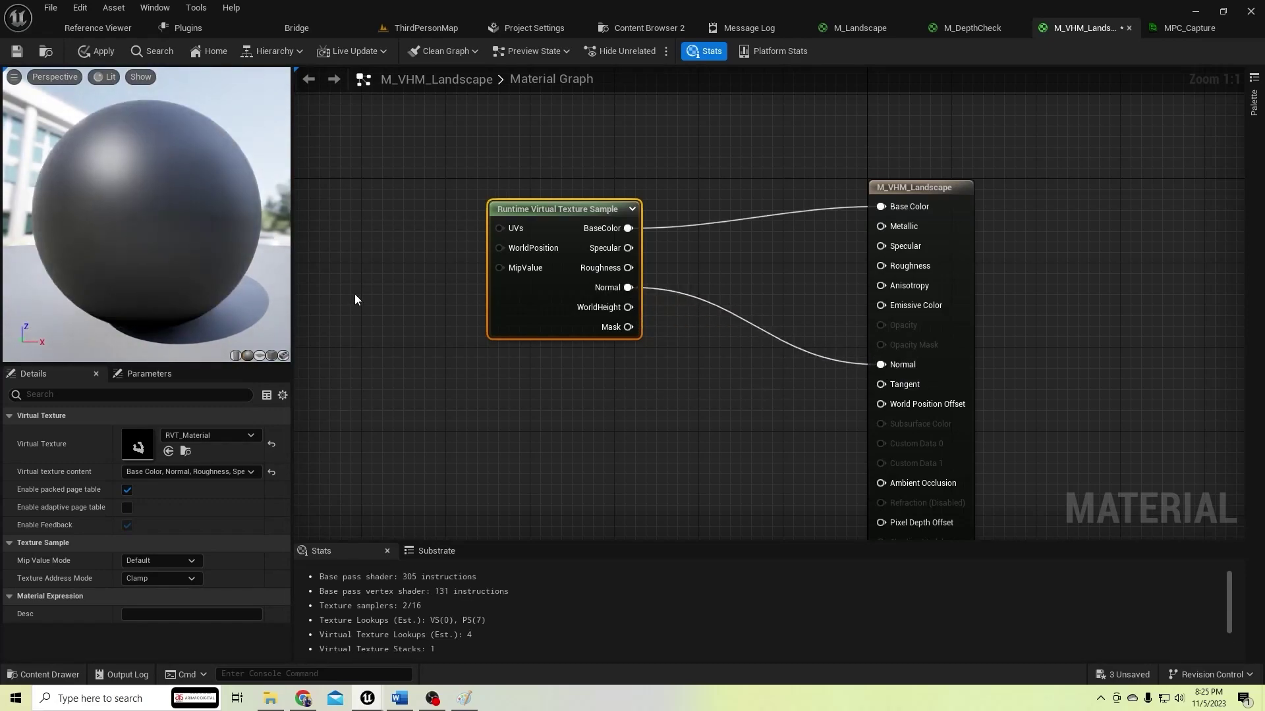
click(112, 51)
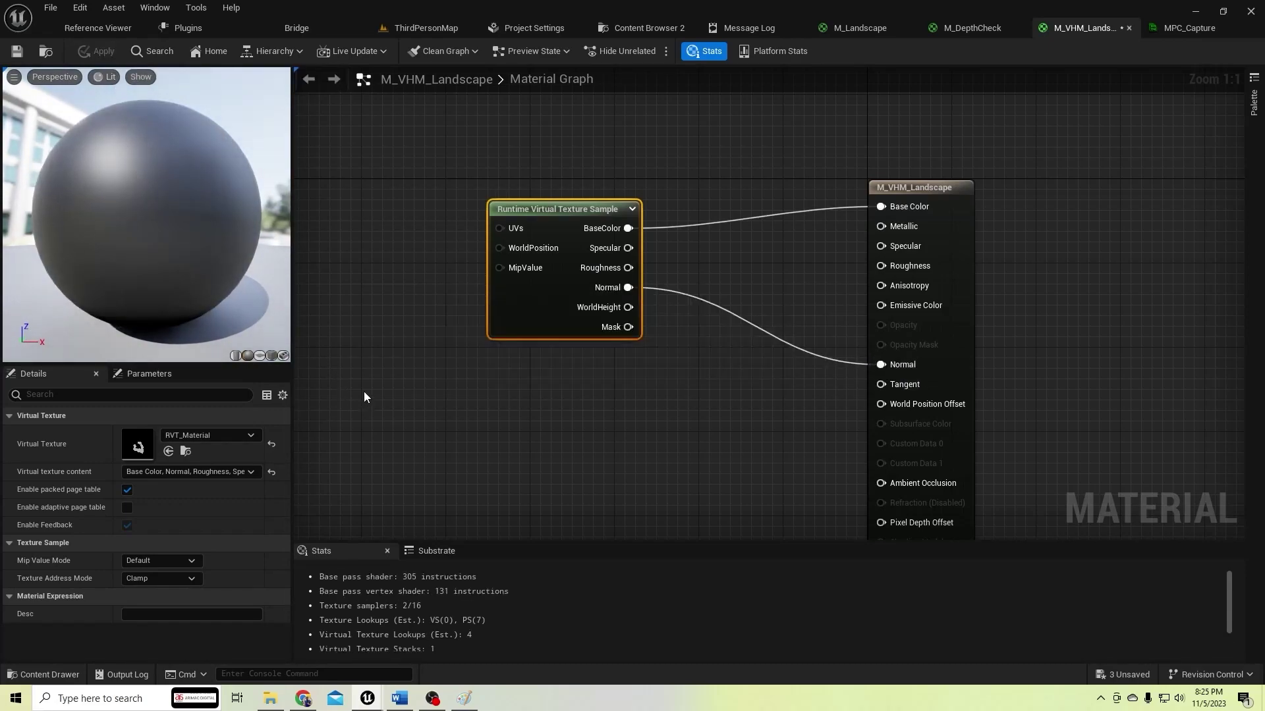
Assign M_VHM_Landscape as the rendering material of the VirtualHeightfieldMesh actor in ThirdPersonMap and view the landscape
click(425, 29)
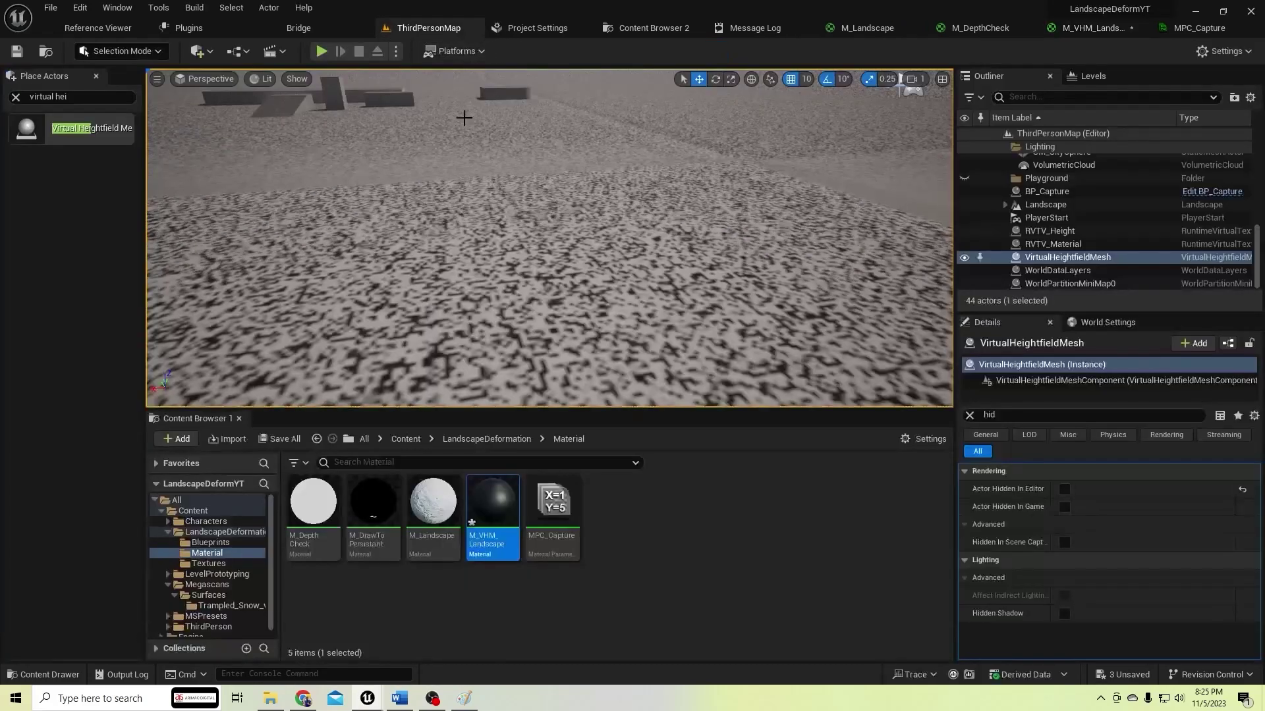
right_drag(506, 218, 522, 261)
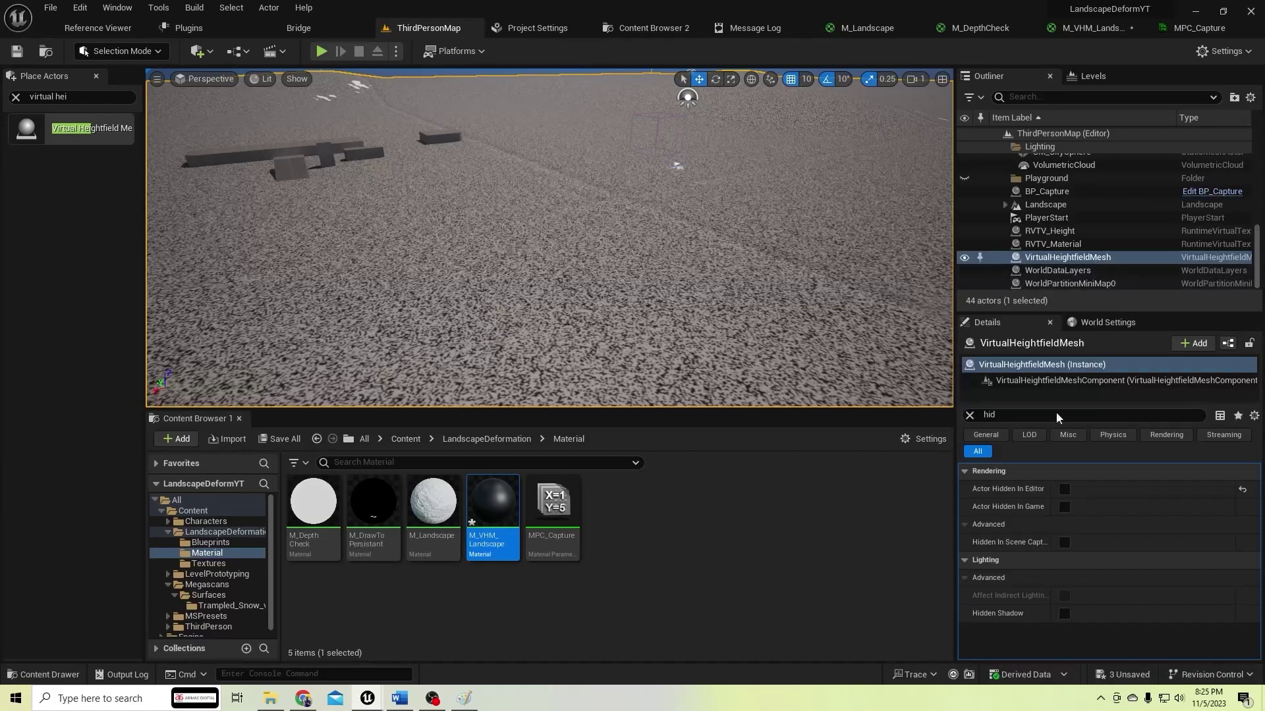
click(970, 415)
scroll(1090, 571, down, 5)
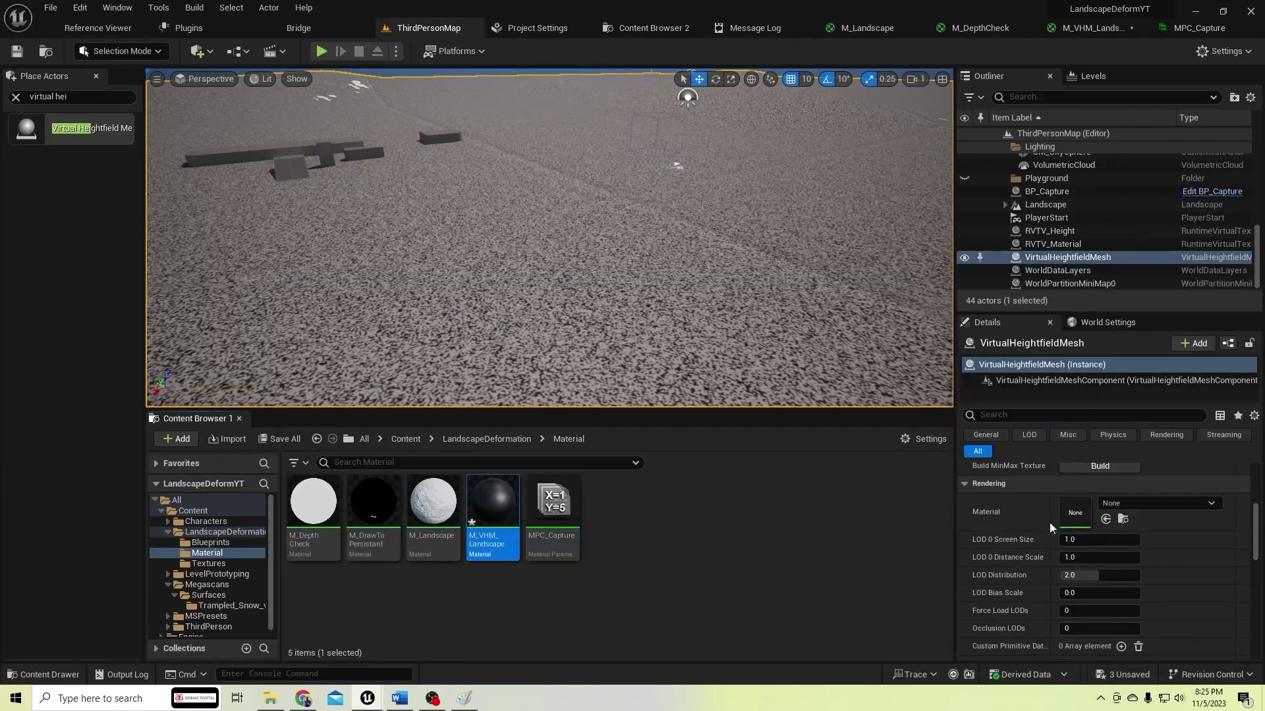
click(1105, 519)
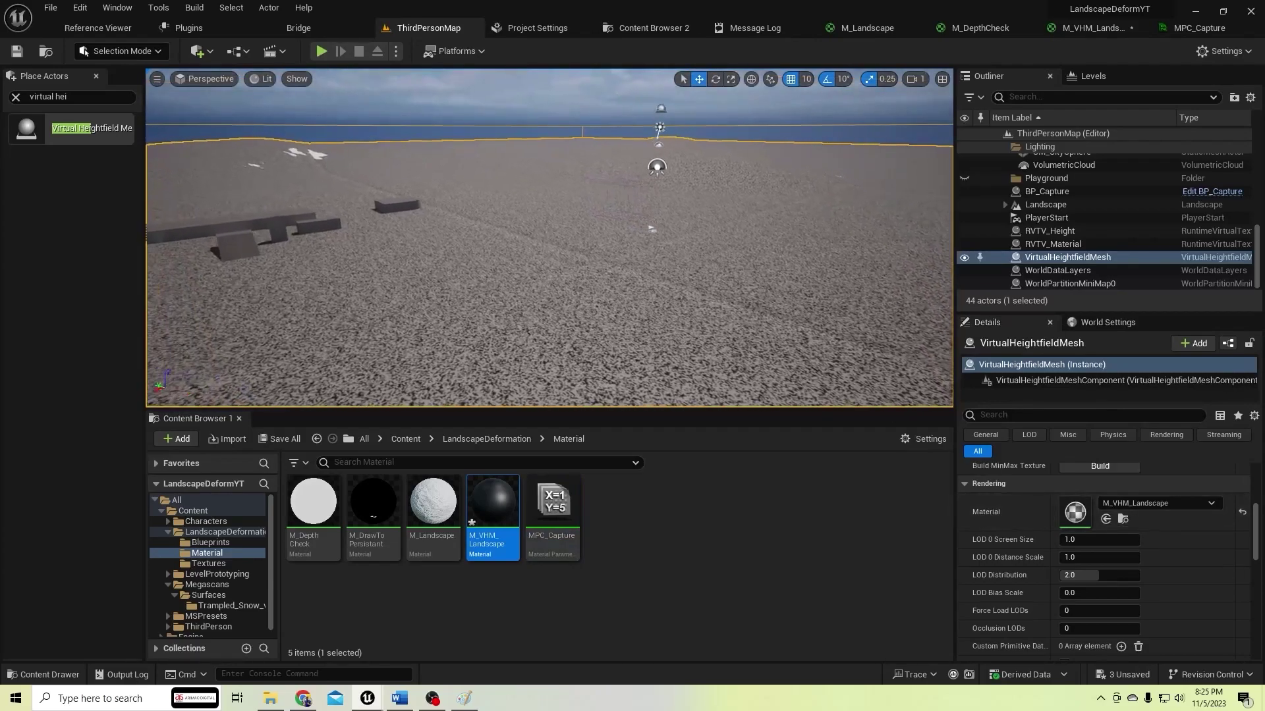
mouse_move(550, 237)
right_down()
mouse_move(527, 237)
mouse_move(592, 277)
mouse_move(593, 256)
mouse_move(553, 257)
mouse_move(547, 303)
mouse_move(553, 217)
right_up()
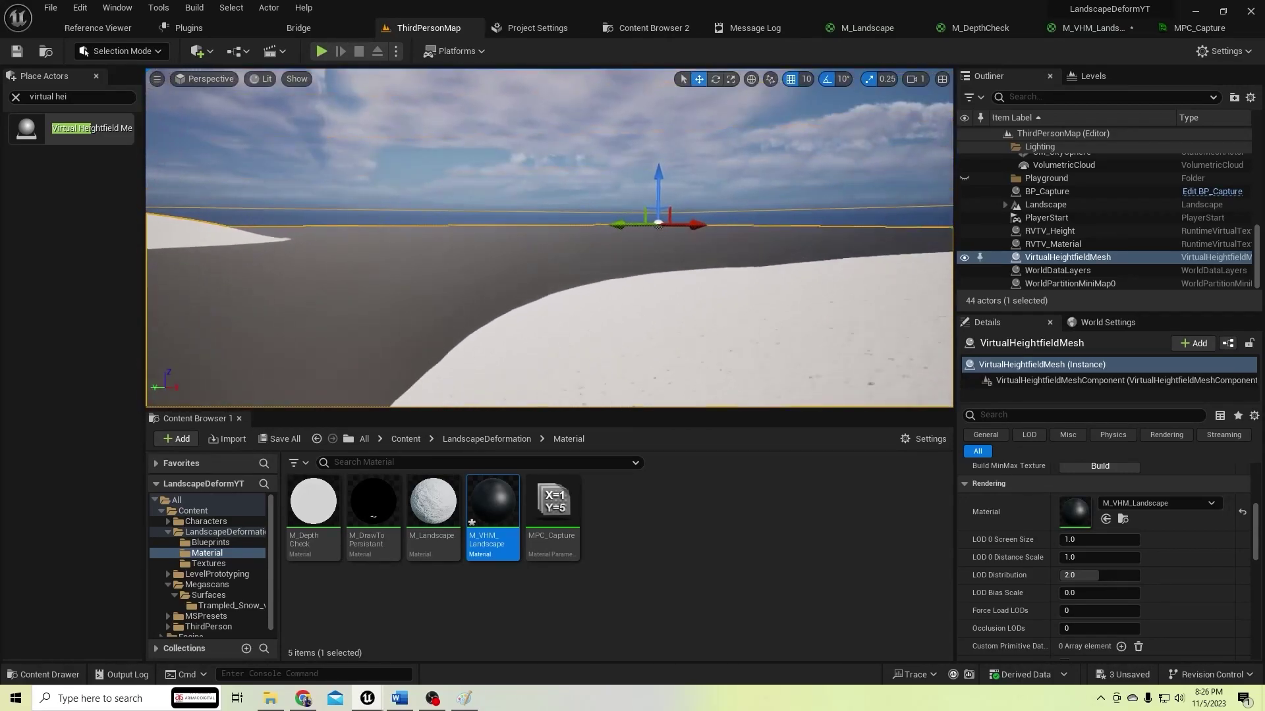
right_drag(571, 271, 529, 306)
right_drag(613, 315, 612, 314)
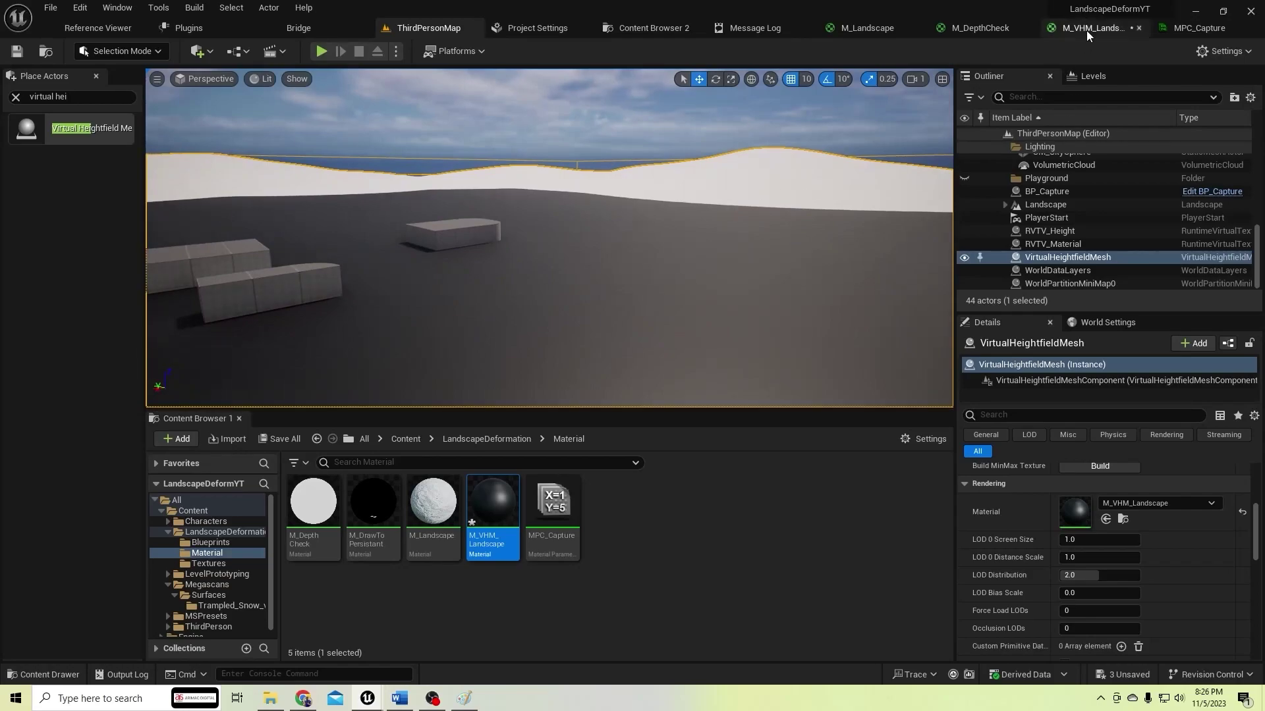
click(1085, 29)
click(974, 28)
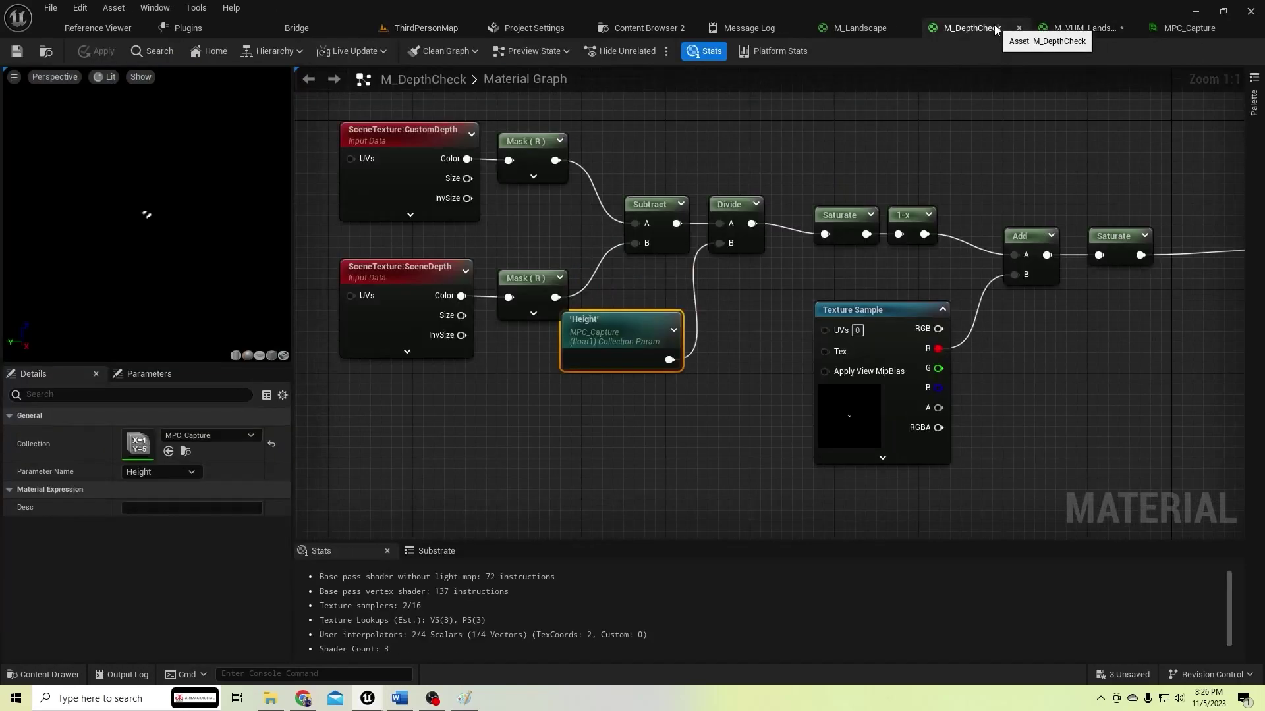
scroll(950, 336, down, 5)
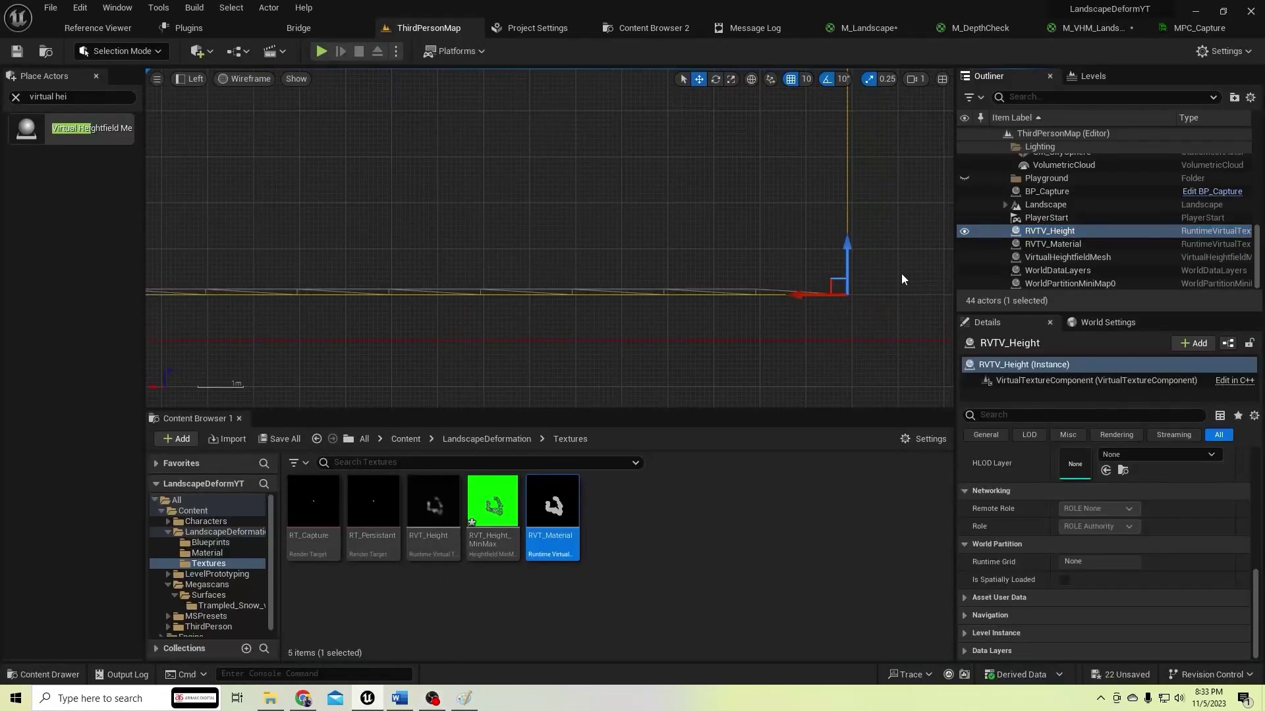
Compare the alignment of the RVTV_Height and RVTV_Material volumes against the landscape's edge in the left wireframe view
click(196, 78)
click(222, 110)
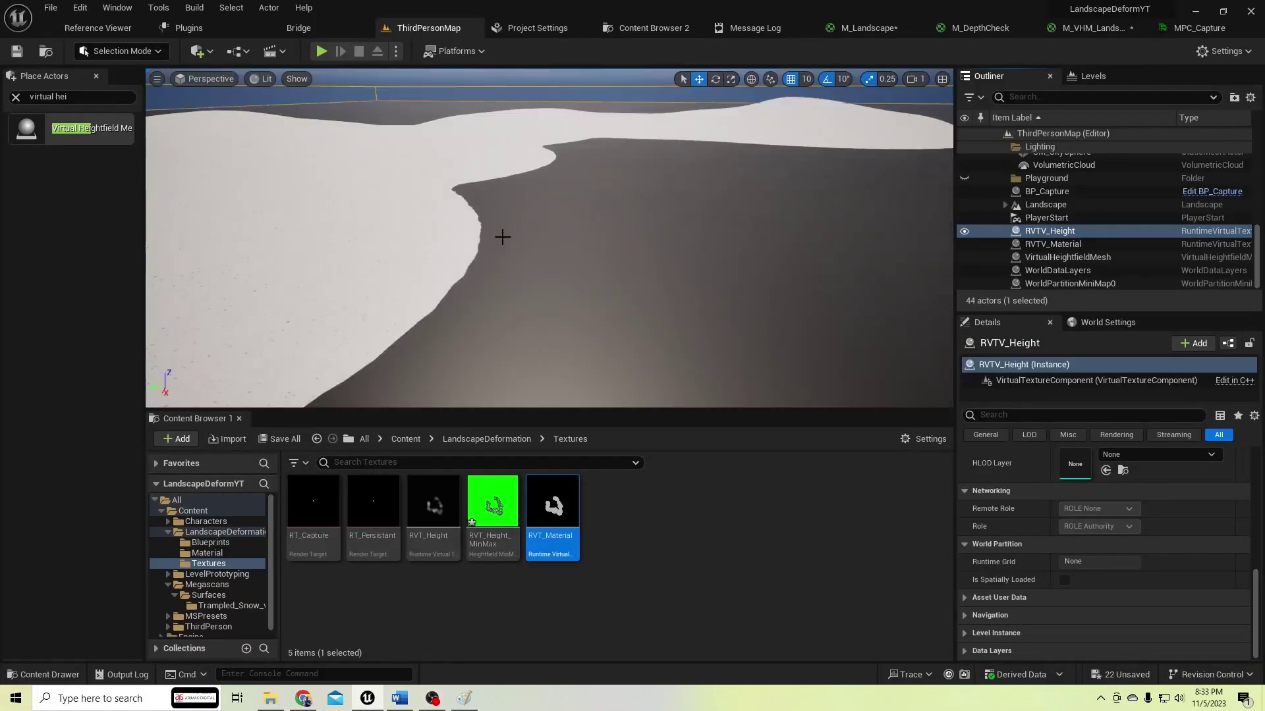
click(209, 79)
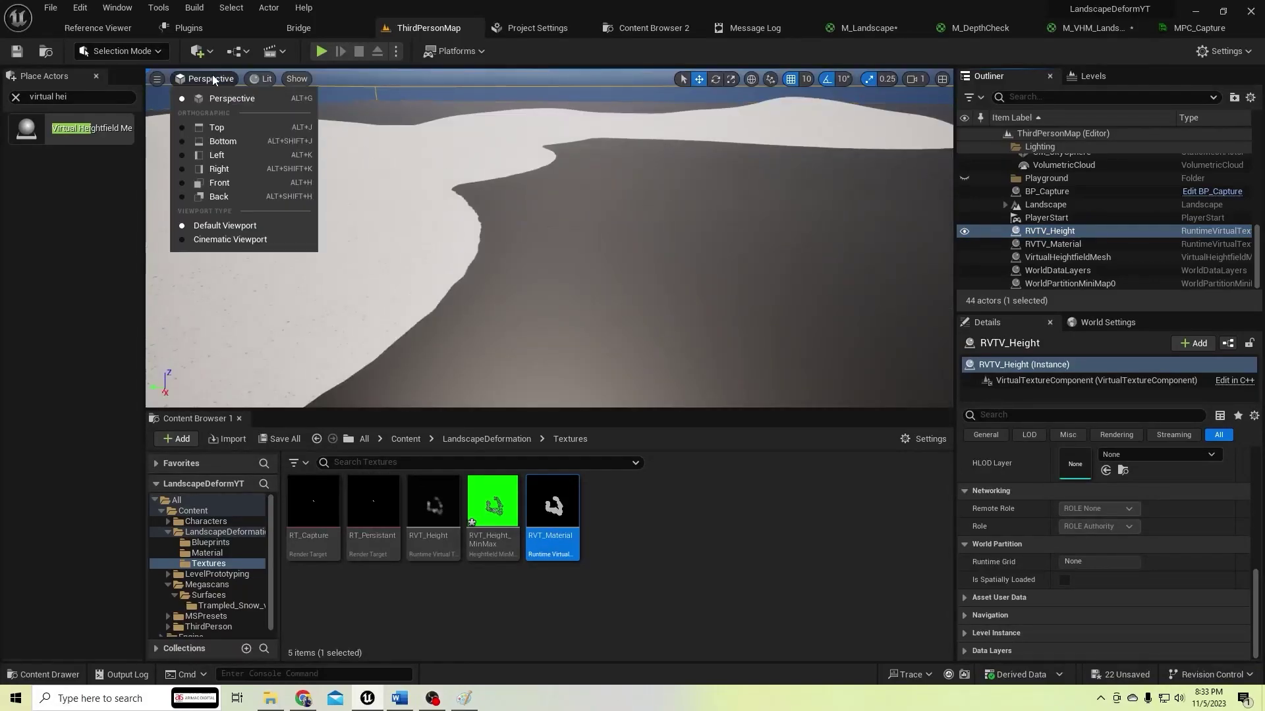
click(231, 157)
right_drag(847, 321, 656, 330)
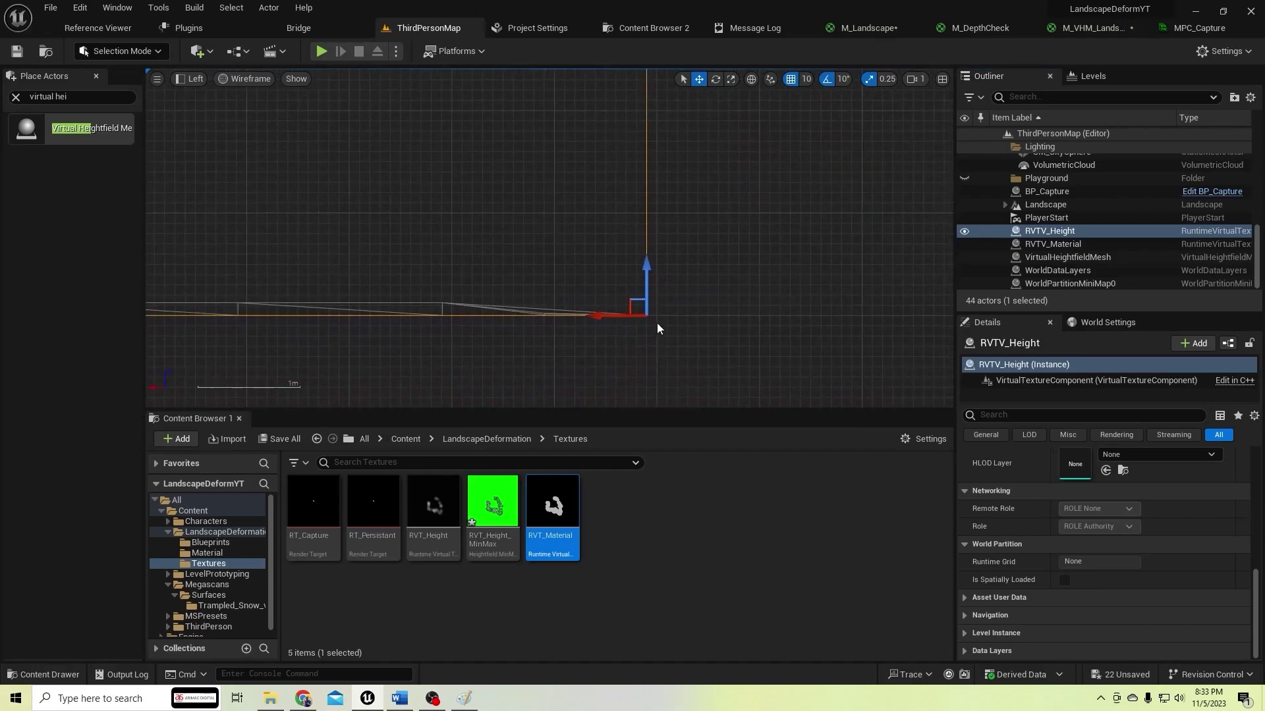
scroll(573, 287, up, 2)
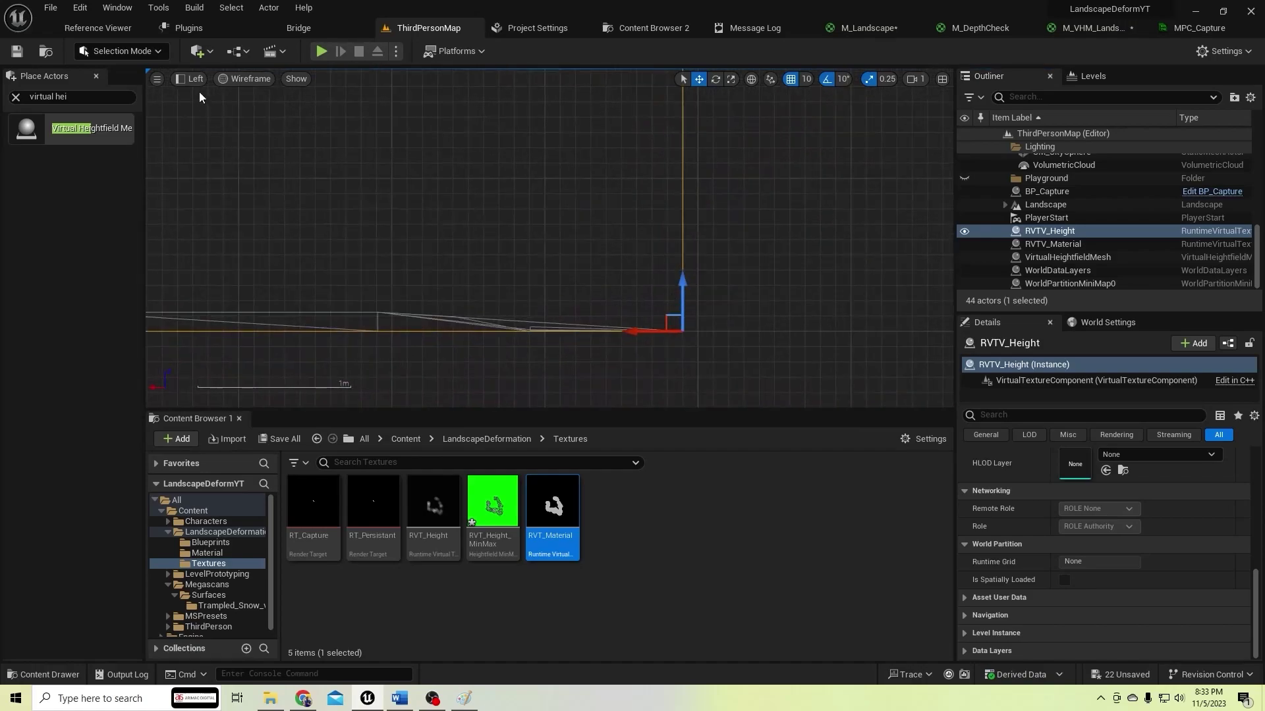
click(1044, 244)
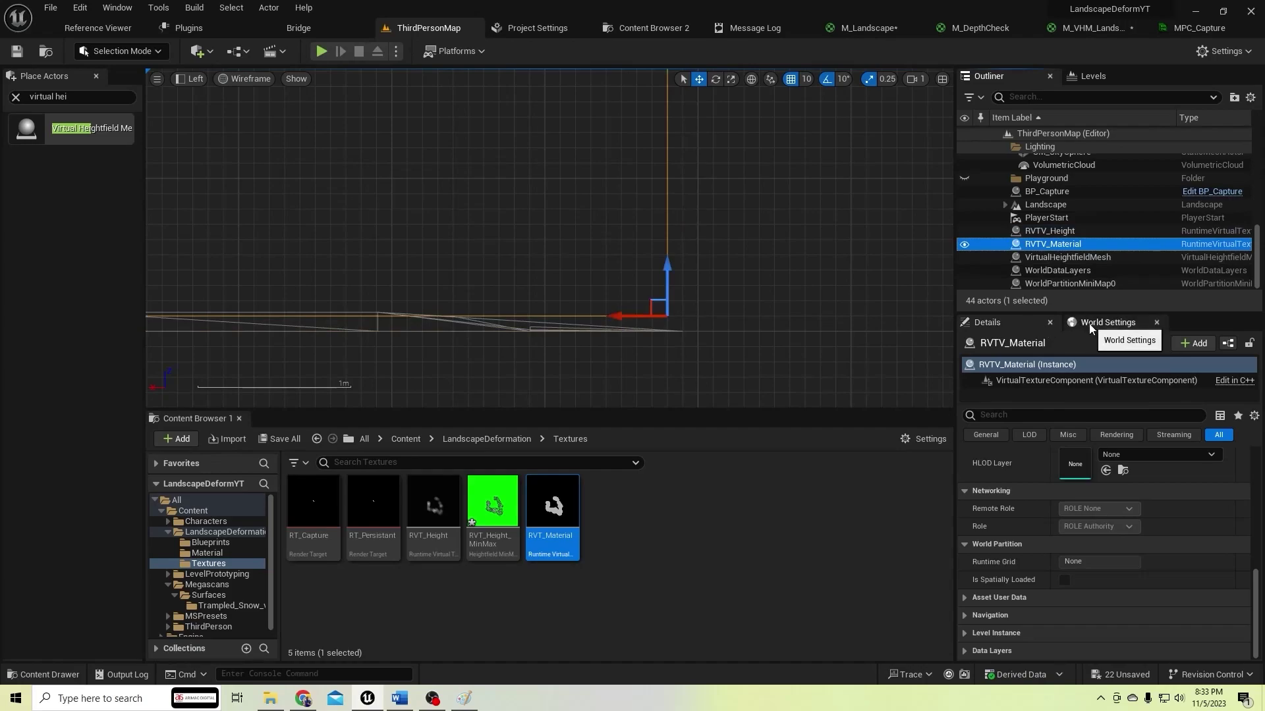
scroll(1071, 473, up, 8)
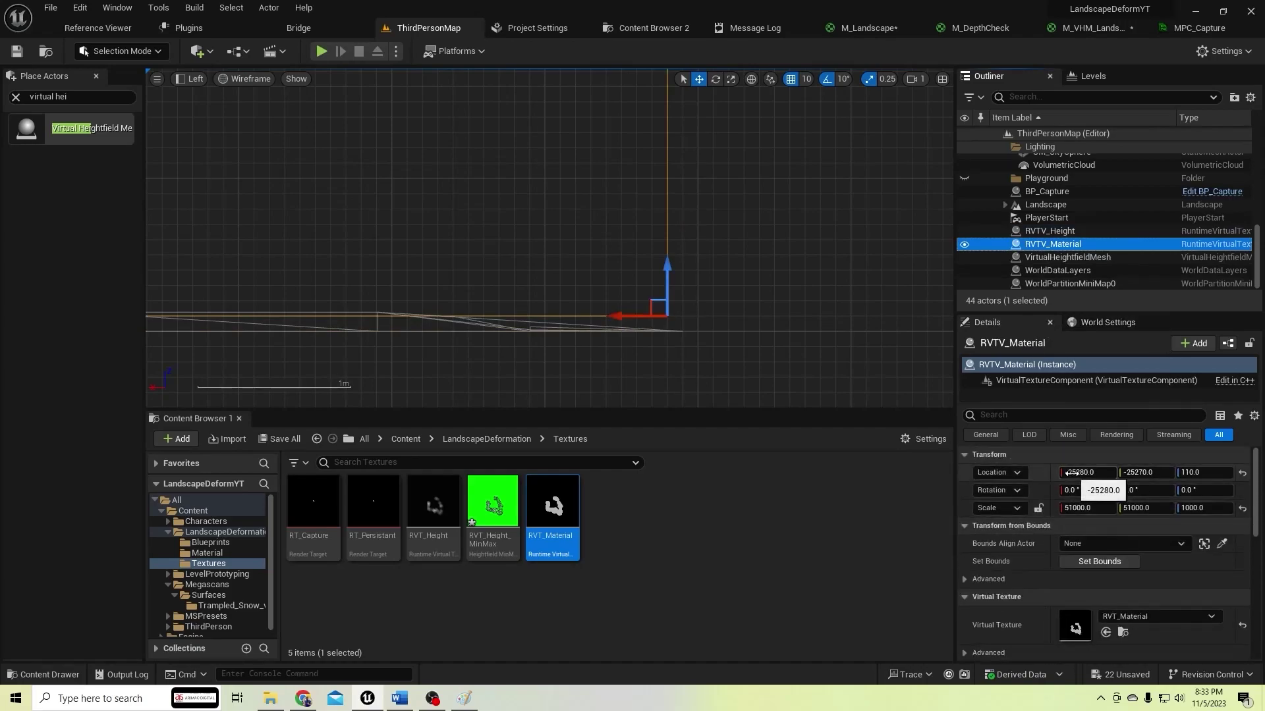
Copy RVTV_Height's location (-25290.0, -25270.0, 100.0) onto RVTV_Material and return the viewport to the perspective view
click(1049, 232)
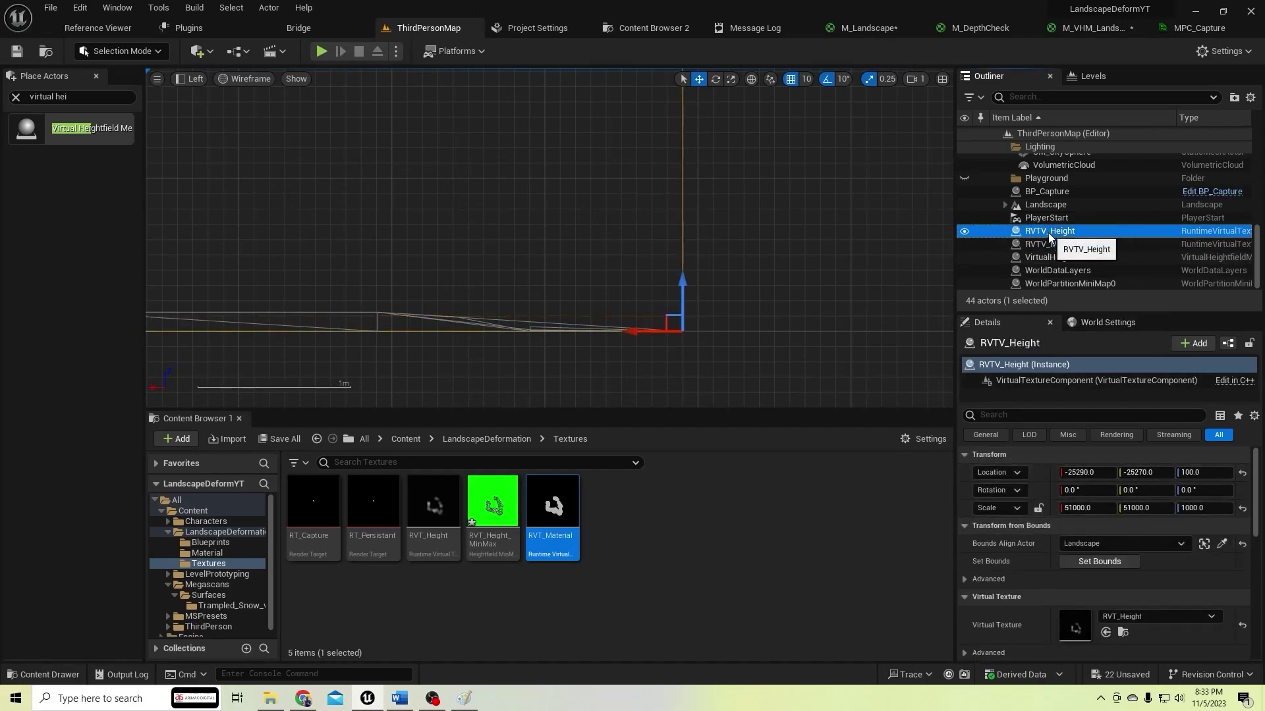
right_click(1044, 474)
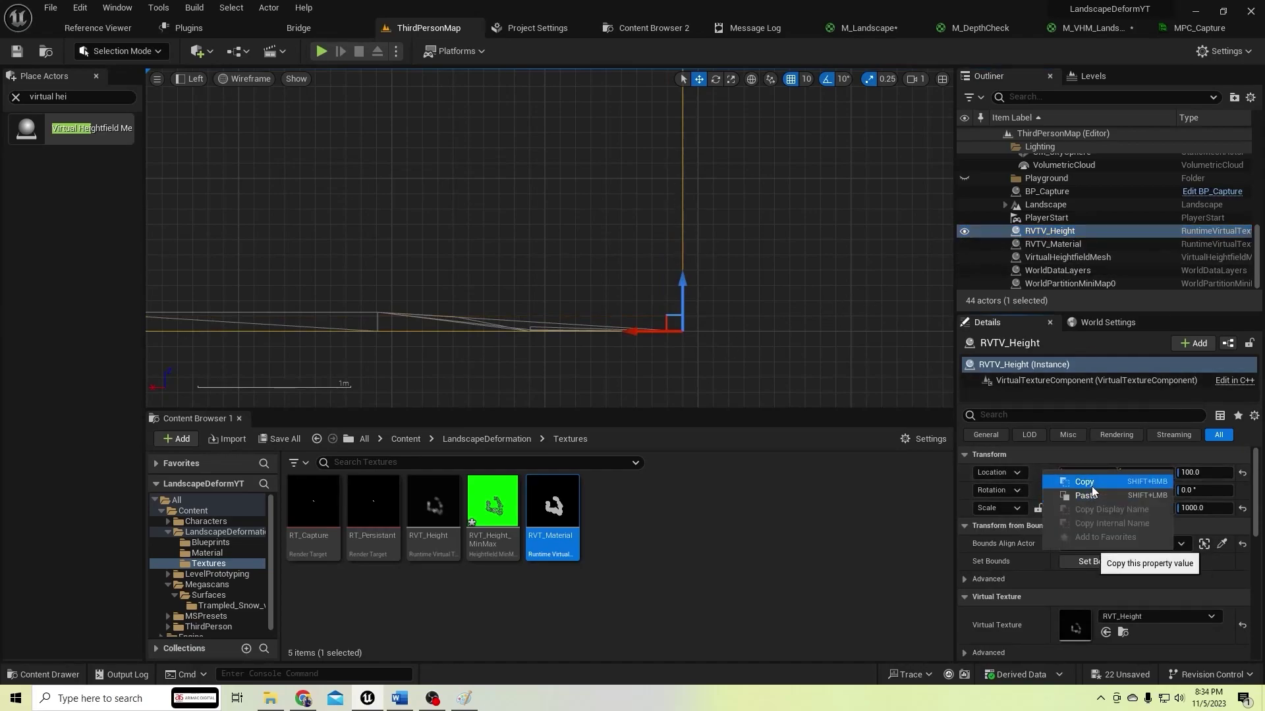
click(1082, 482)
click(1067, 245)
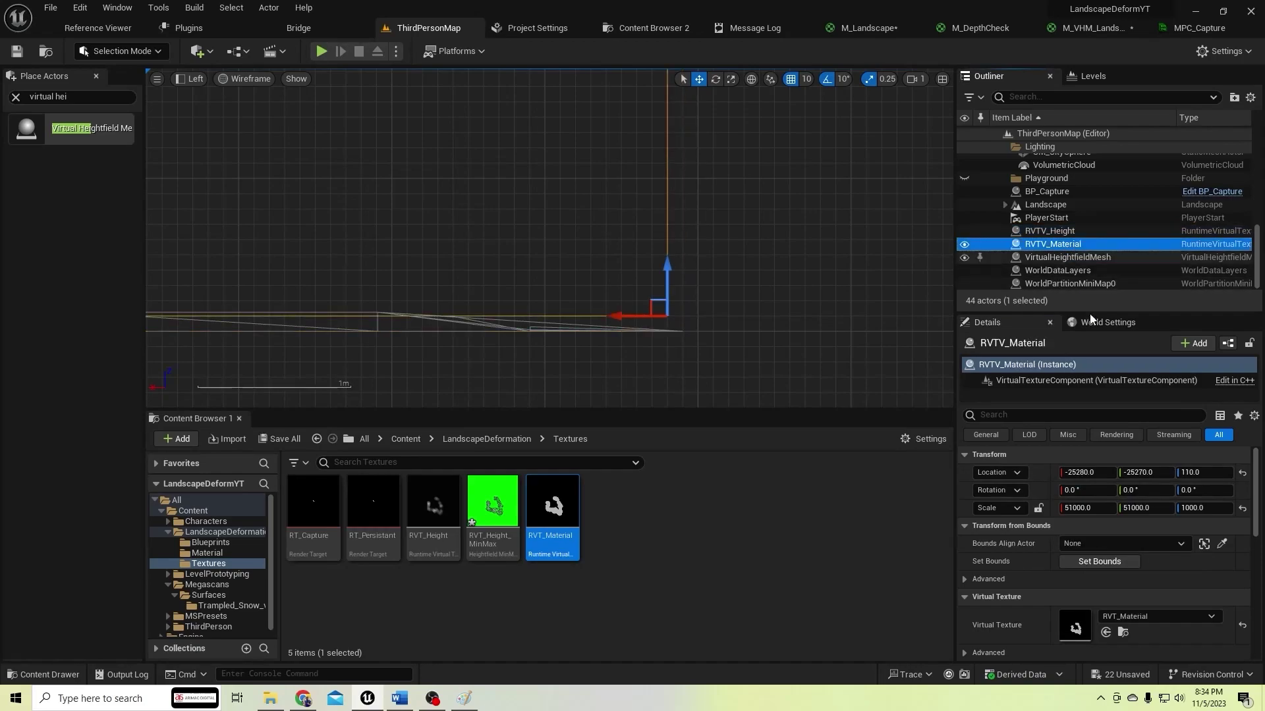
right_click(1038, 476)
click(1080, 505)
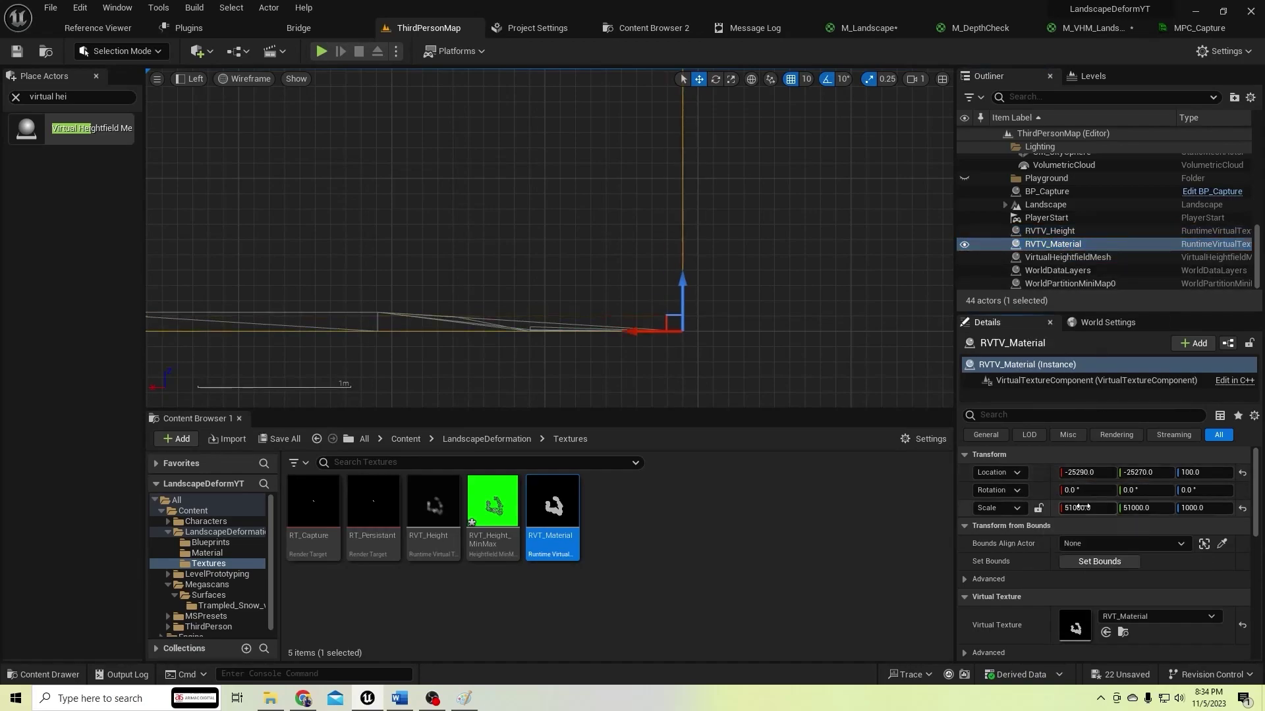
click(191, 79)
click(205, 96)
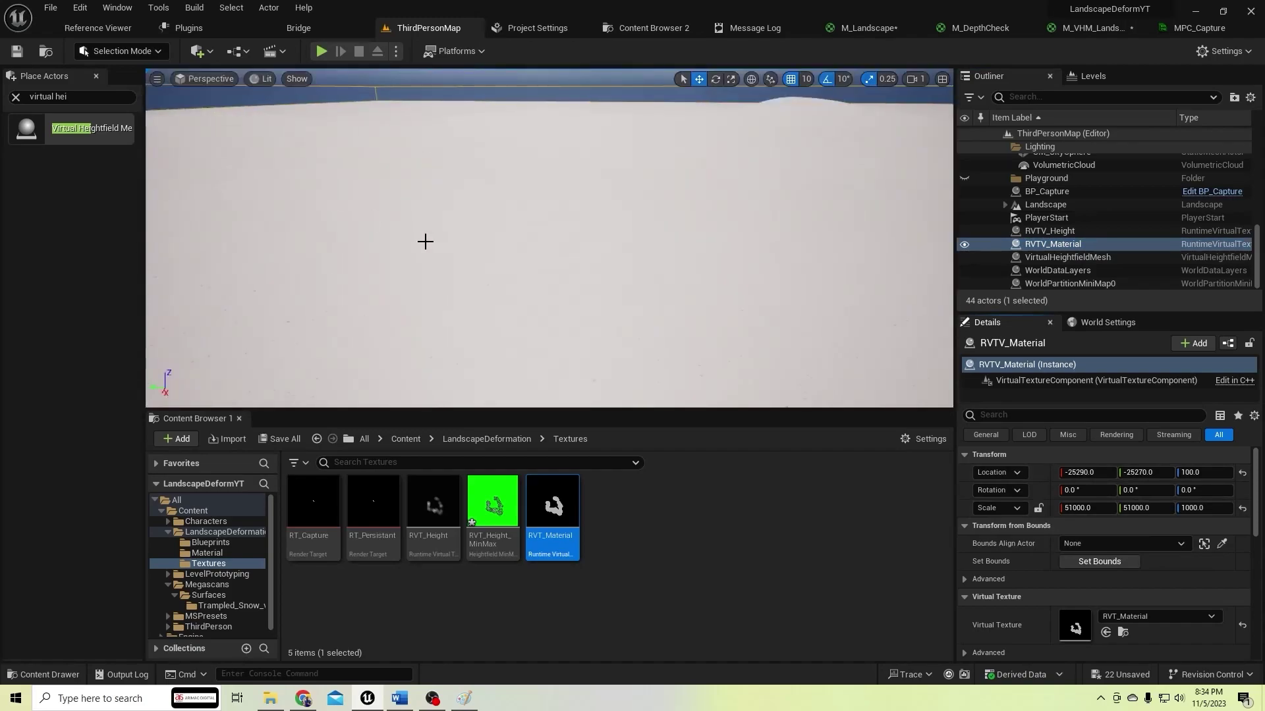
Inspect the snow surface in the level and play-test it by running the character across the landscape
right_drag(549, 238, 609, 238)
scroll(465, 262, up, 4)
right_drag(465, 262, 427, 240)
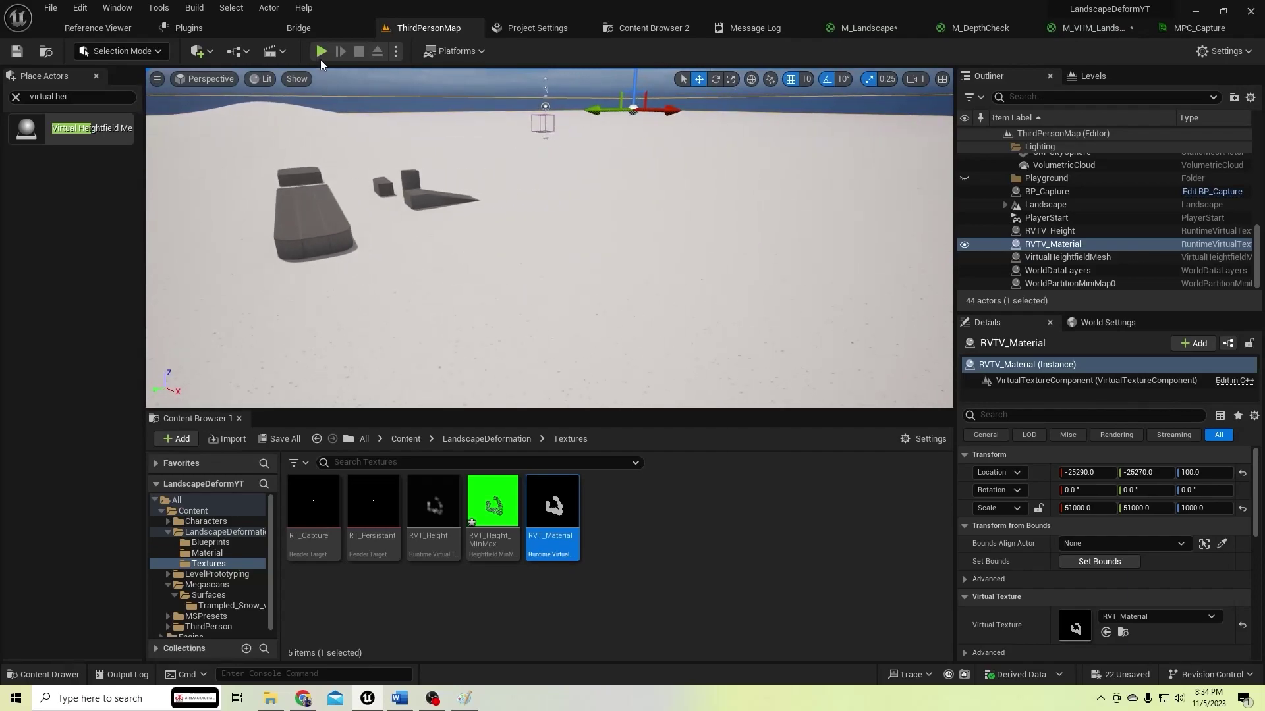
click(321, 51)
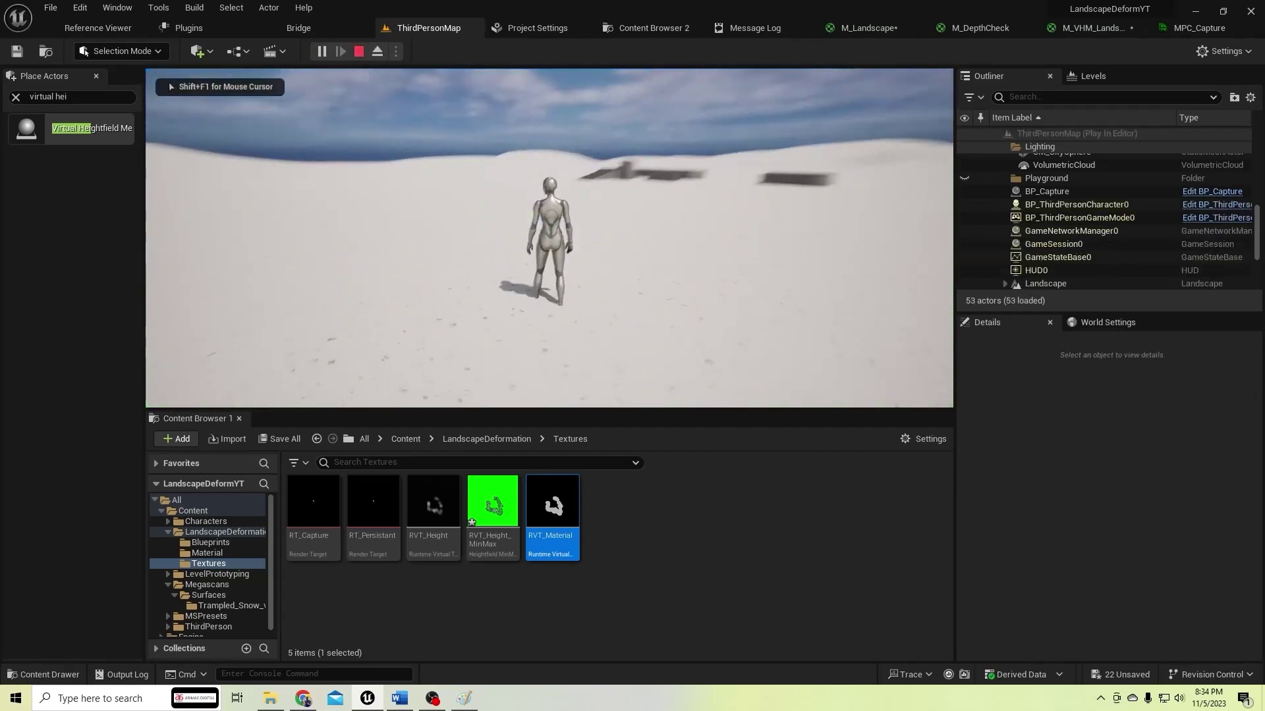
key(w)
key(s)
key(a)
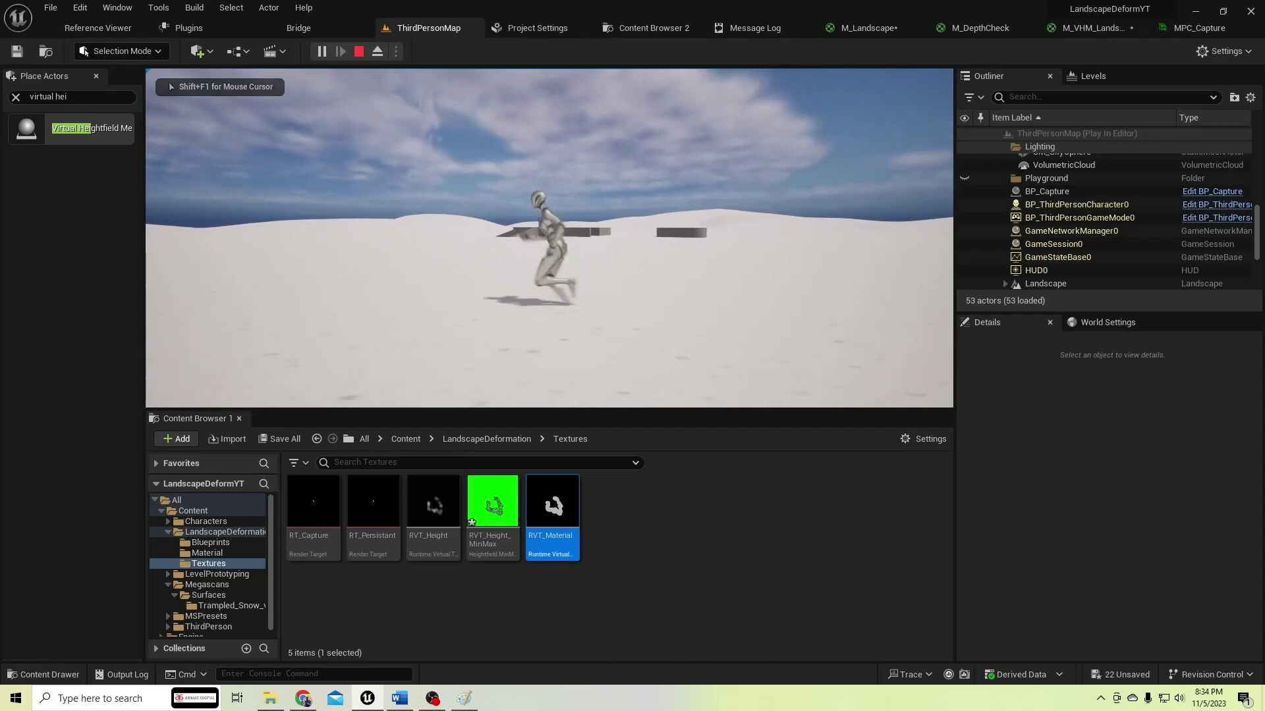
key(w)
key(w)
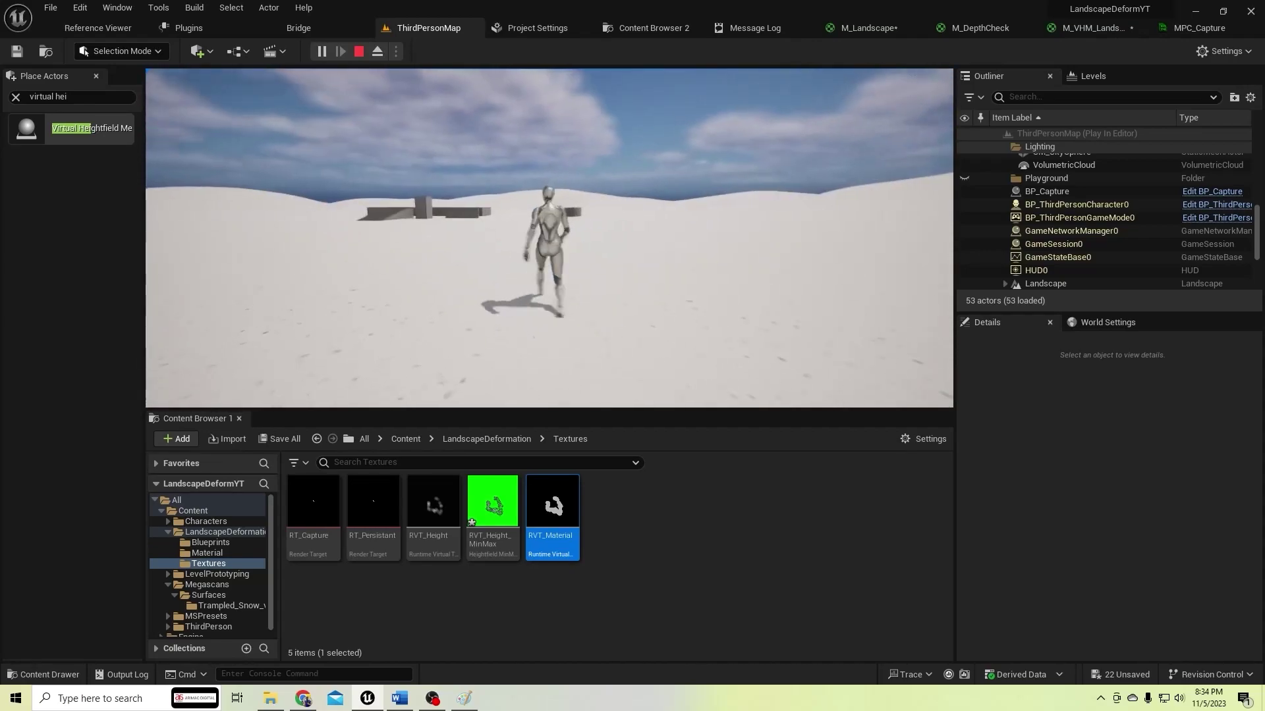
key(w)
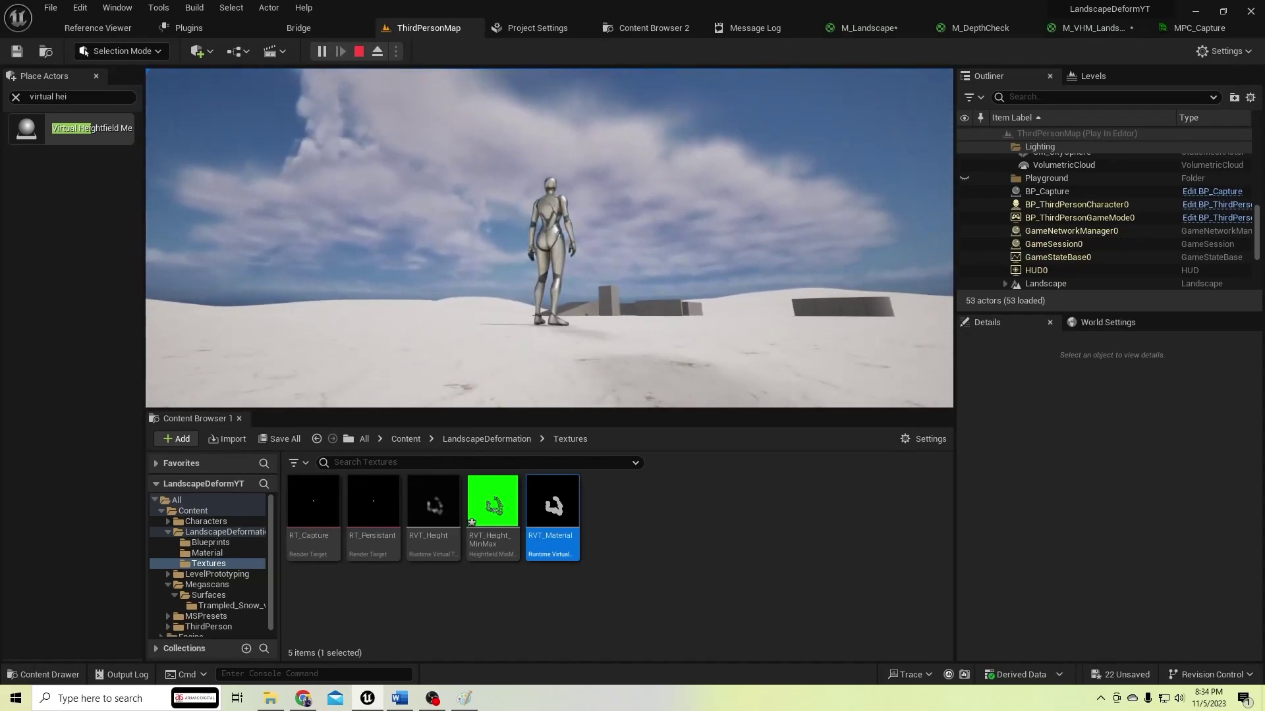
key(Escape)
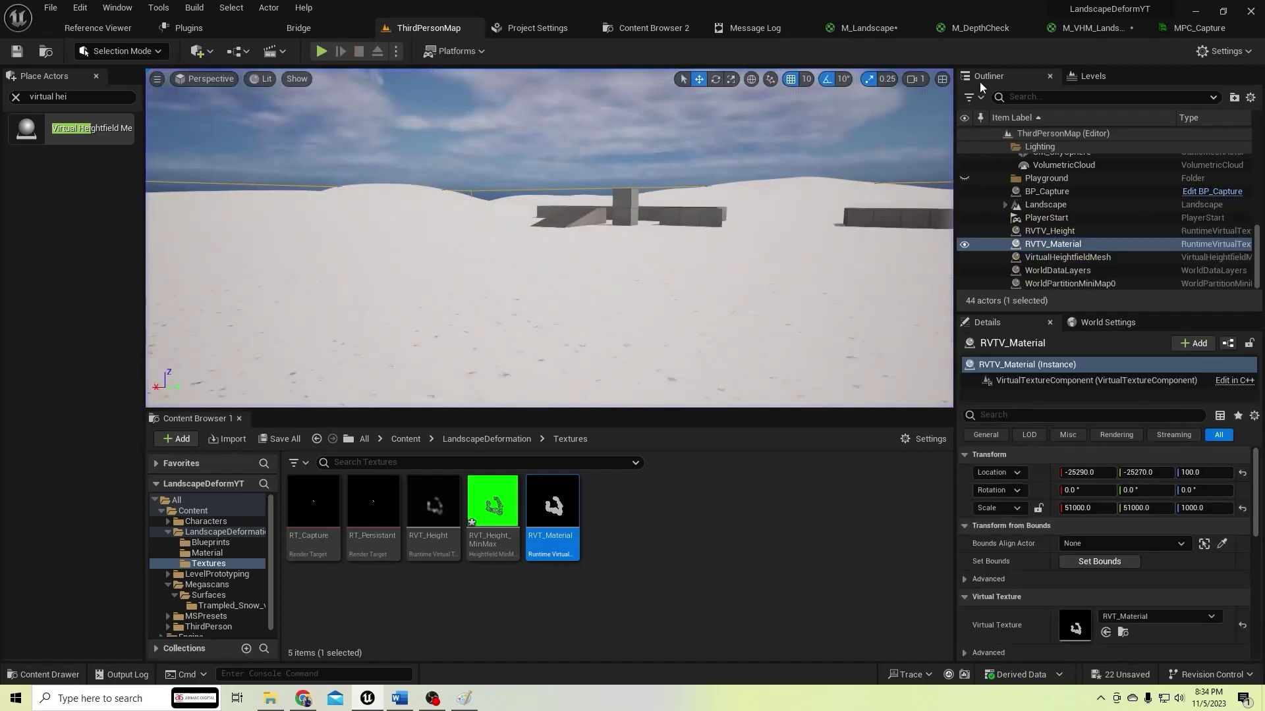
Apply the M_VHM_Landscape material and move its Runtime Virtual Texture Sample node farther away from the result node
click(1072, 30)
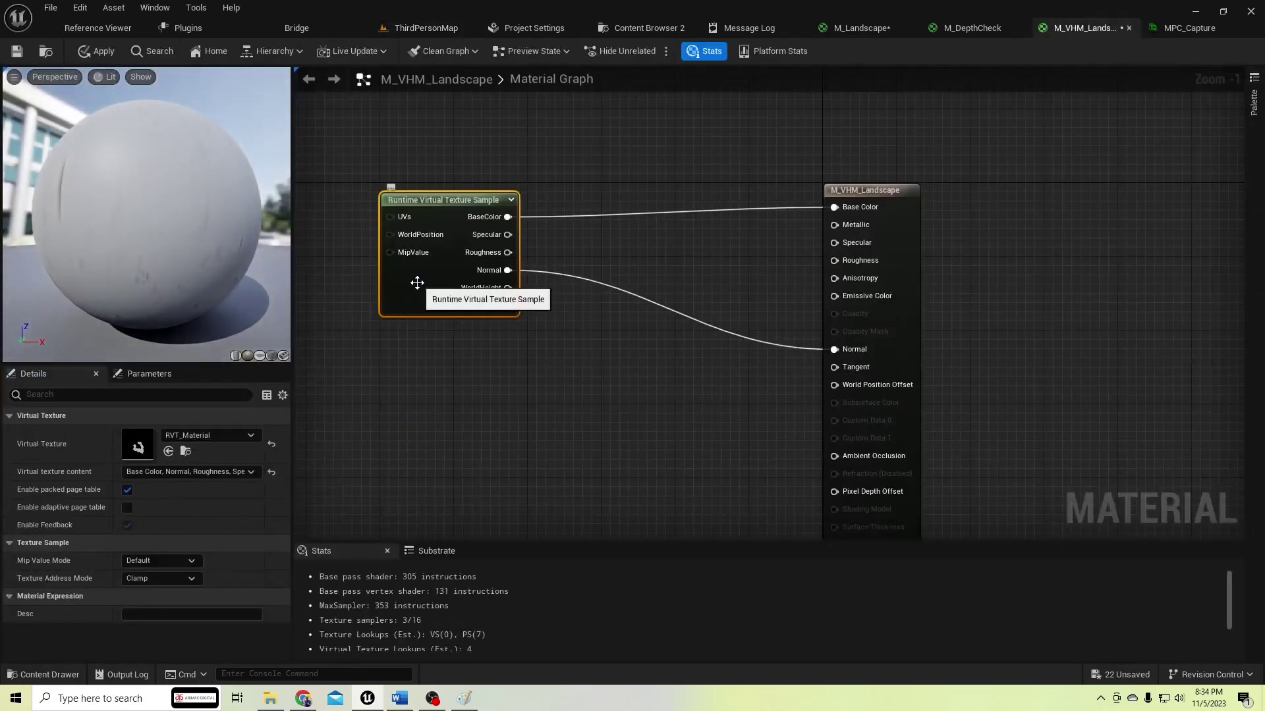
click(95, 51)
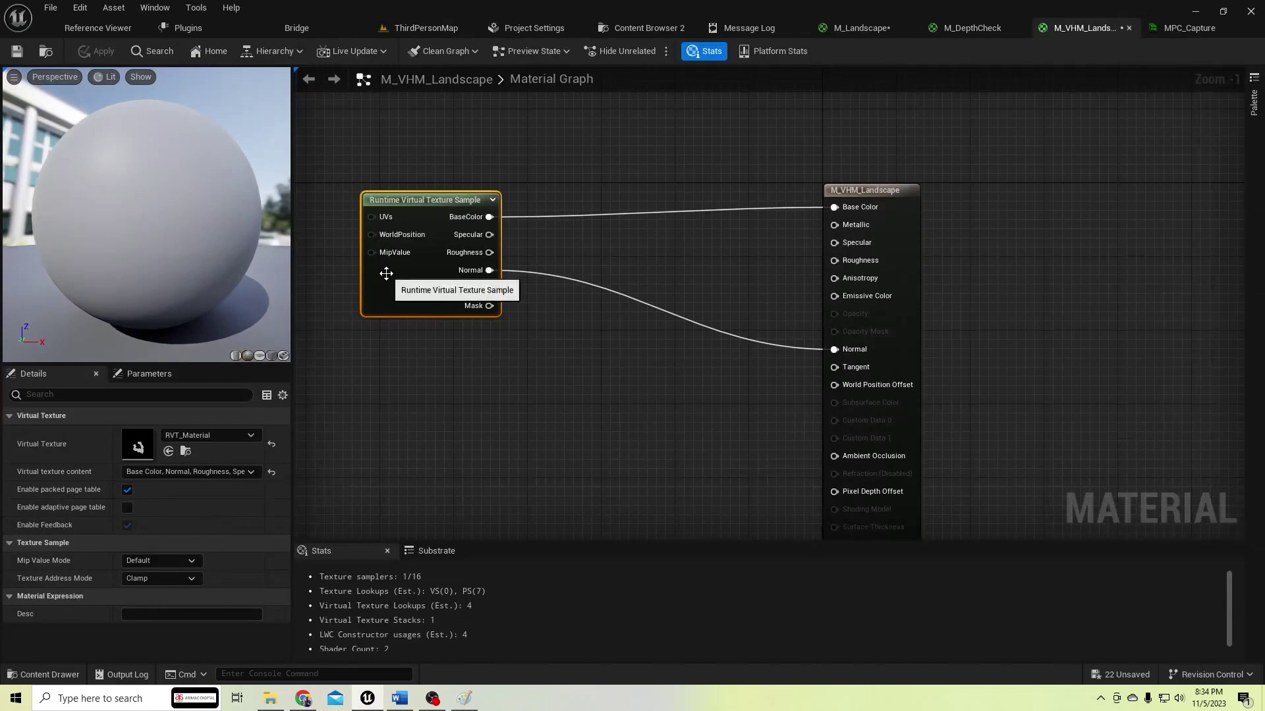
drag(403, 280, 375, 282)
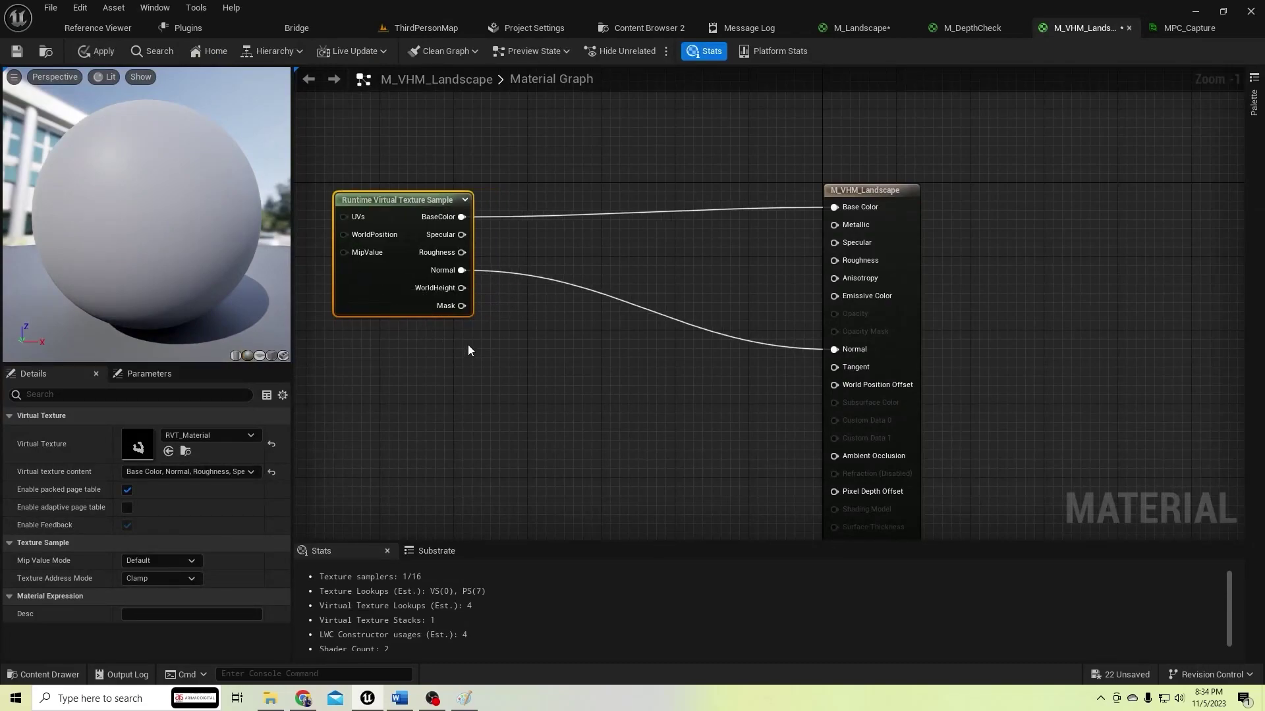
right_drag(491, 244, 551, 309)
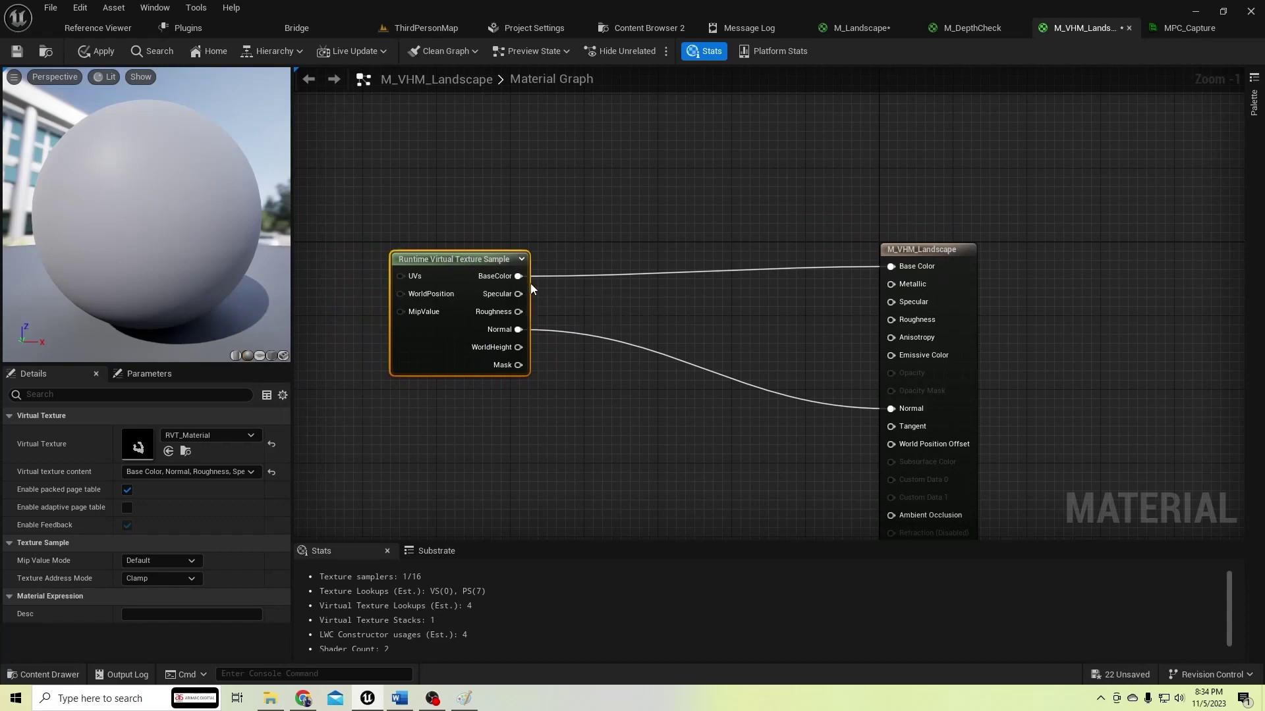
Copy the 0.5625 grey constant colour node from M_Landscape into M_VHM_Landscape and place it above the Runtime Virtual Texture Sample node
click(864, 30)
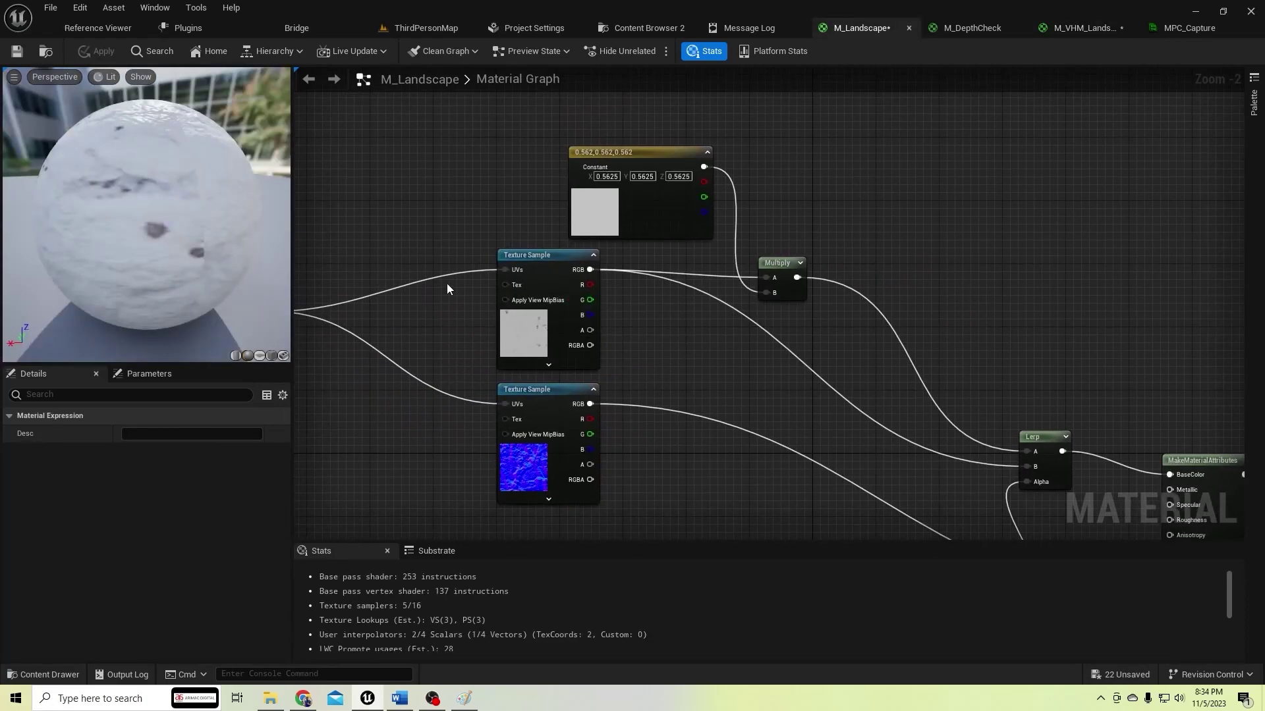
right_drag(447, 283, 537, 285)
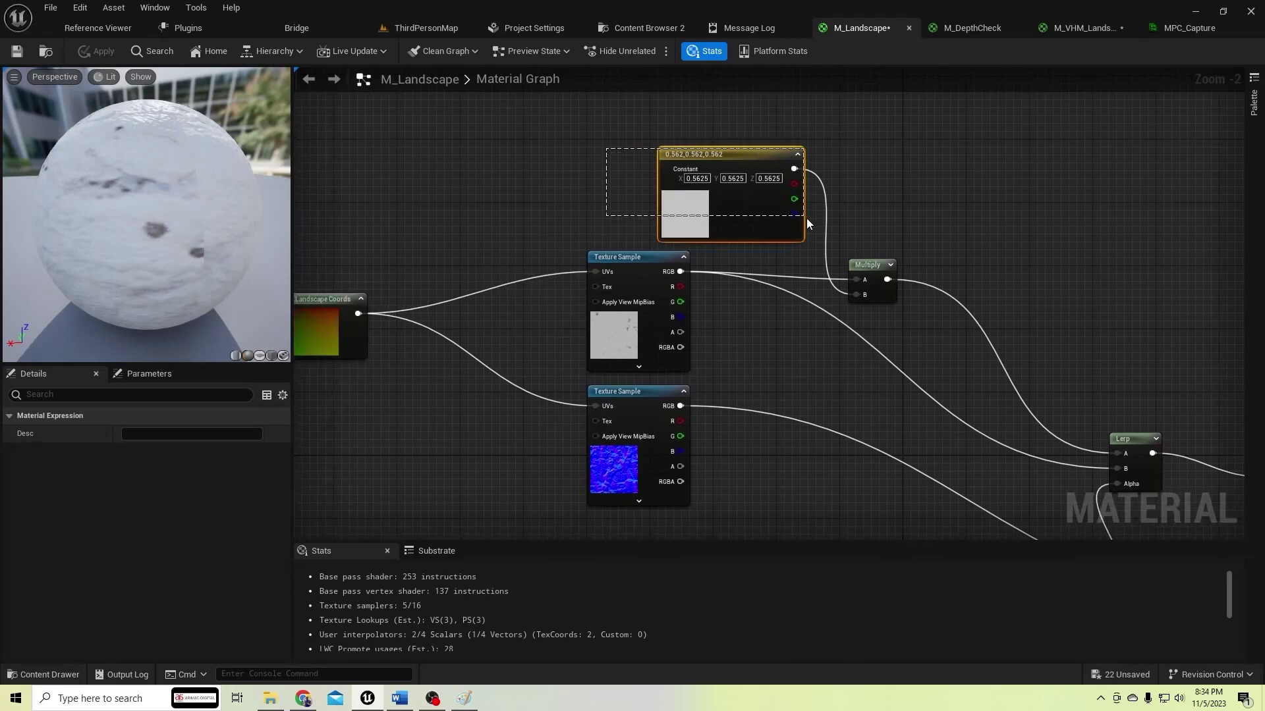
click(733, 195)
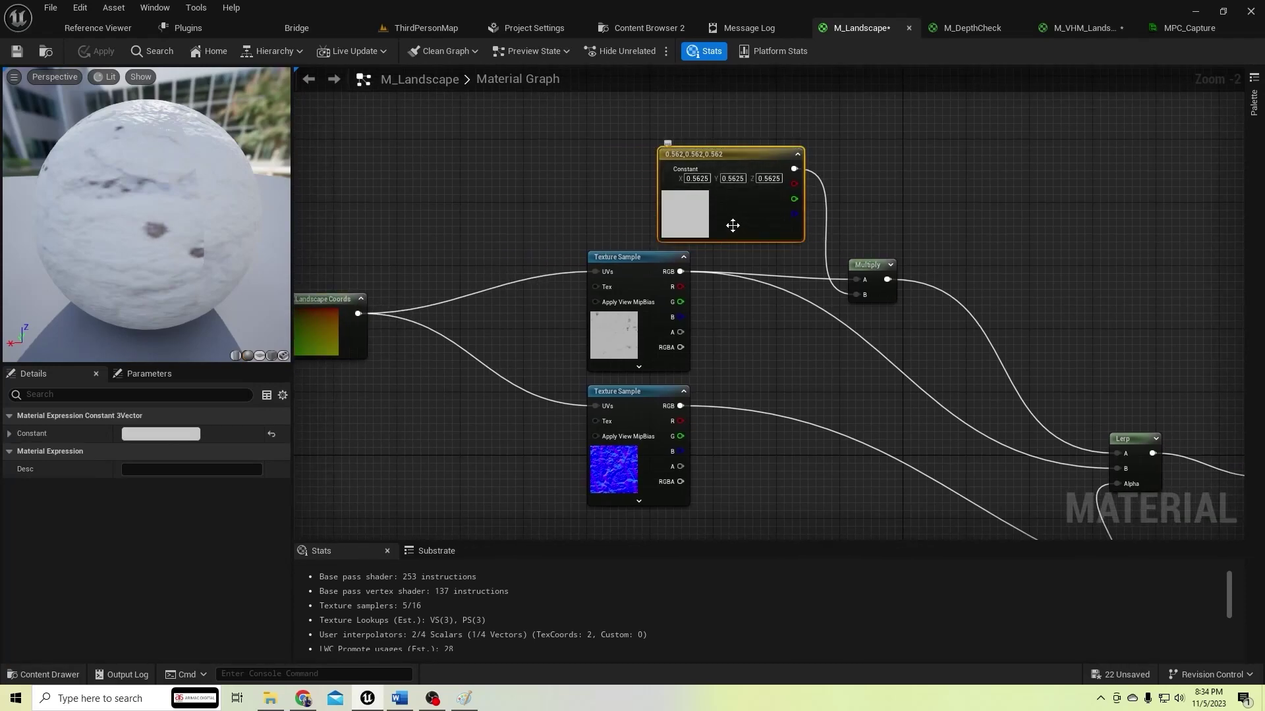
click(1068, 31)
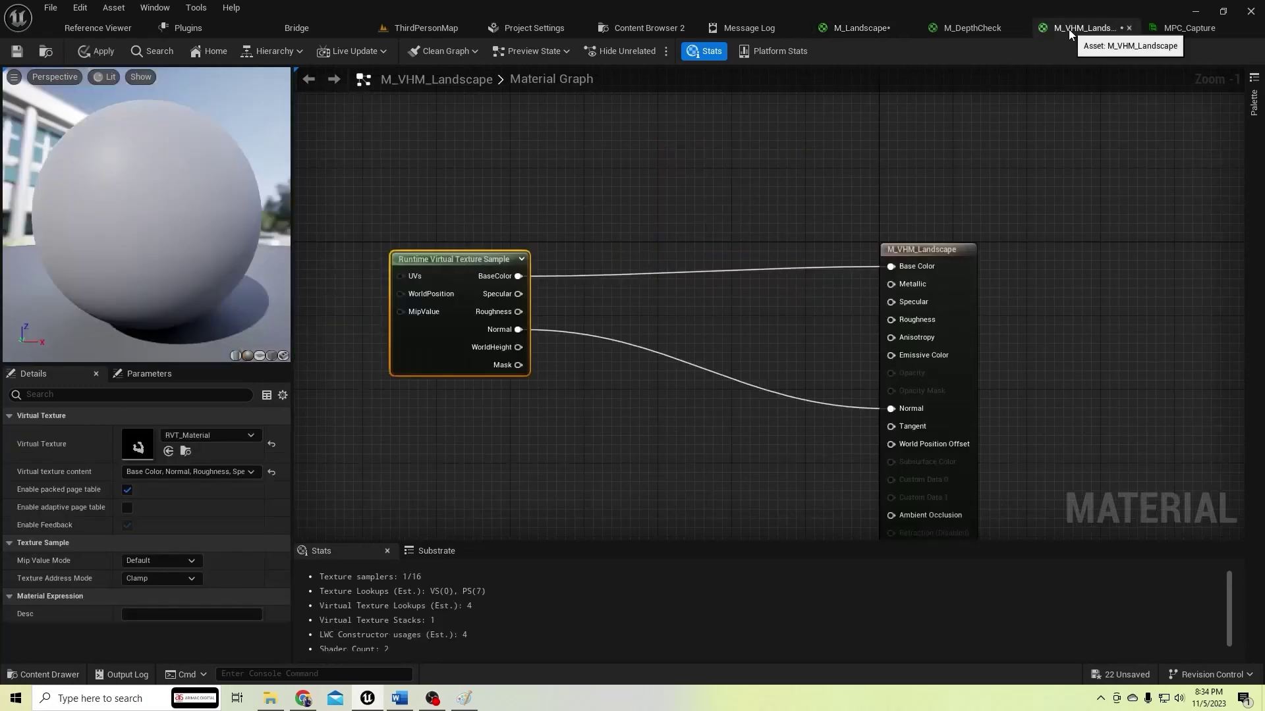
click(543, 229)
key(ctrl+v)
drag(598, 244, 579, 207)
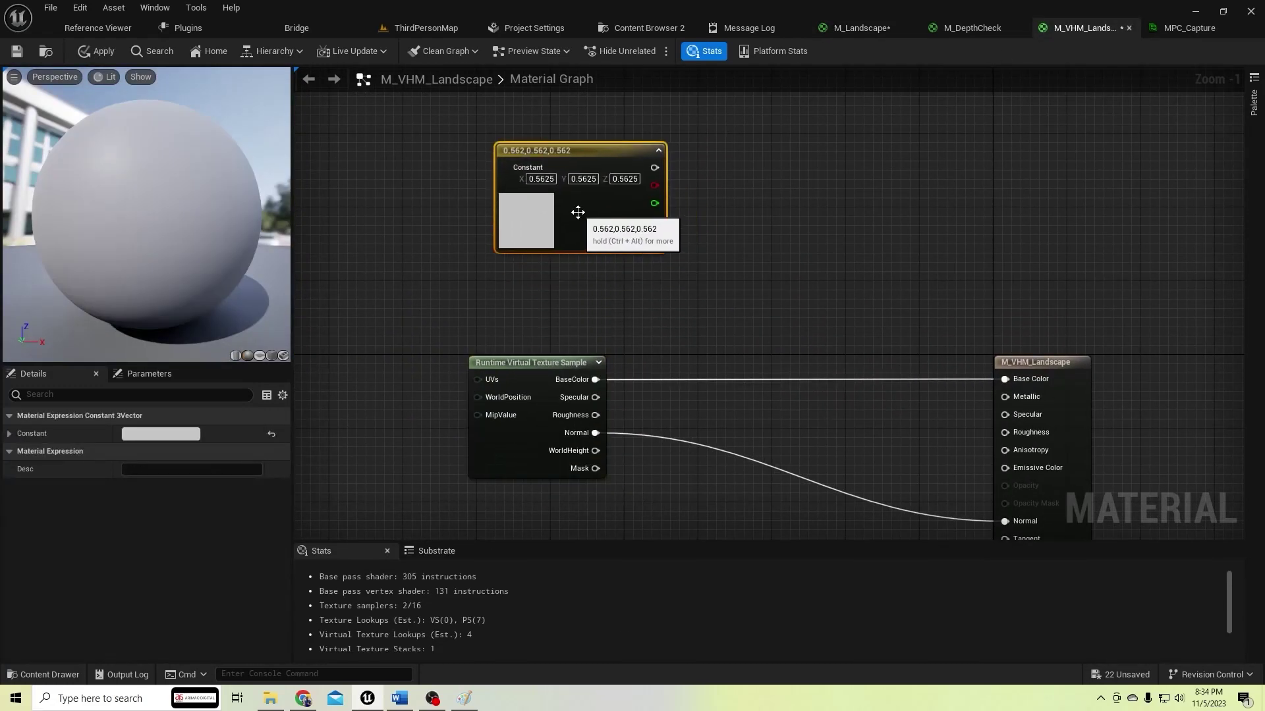
Add a Multiply node that multiplies the 0.5625 grey constant by the Runtime Virtual Texture Sample's BaseColor
drag(654, 167, 709, 203)
text(multip)
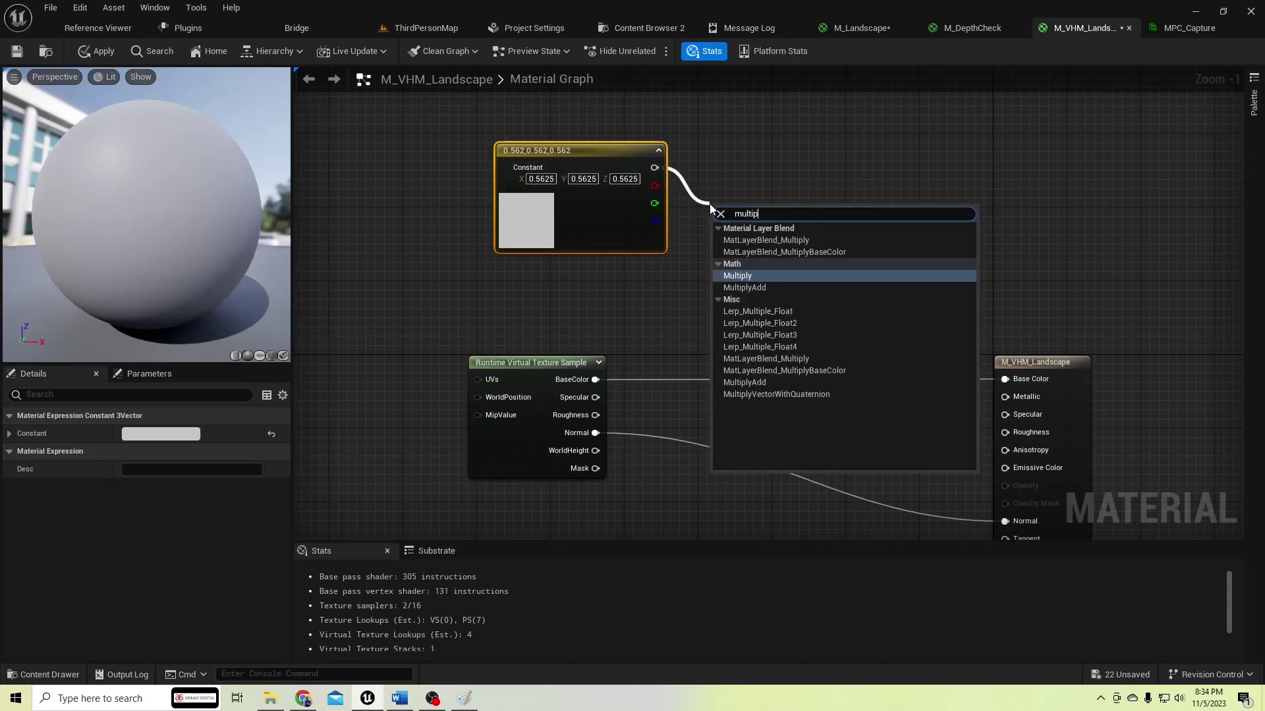
key(Return)
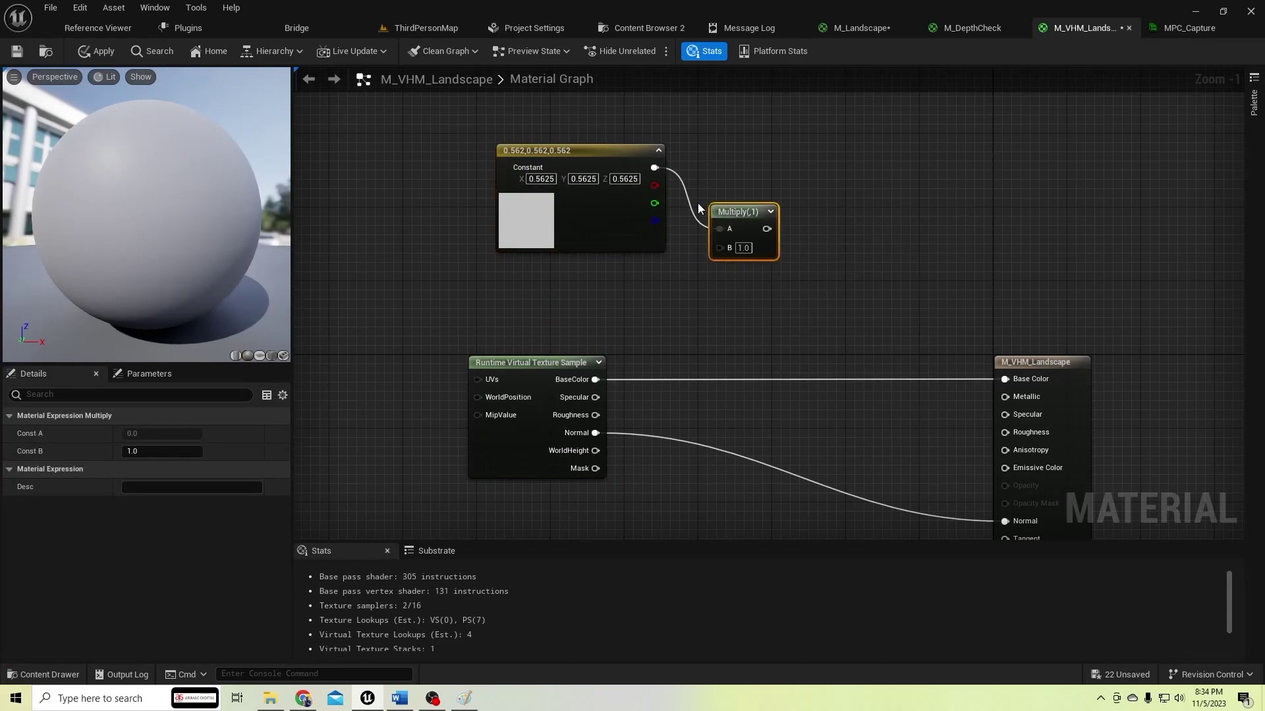
drag(595, 379, 719, 248)
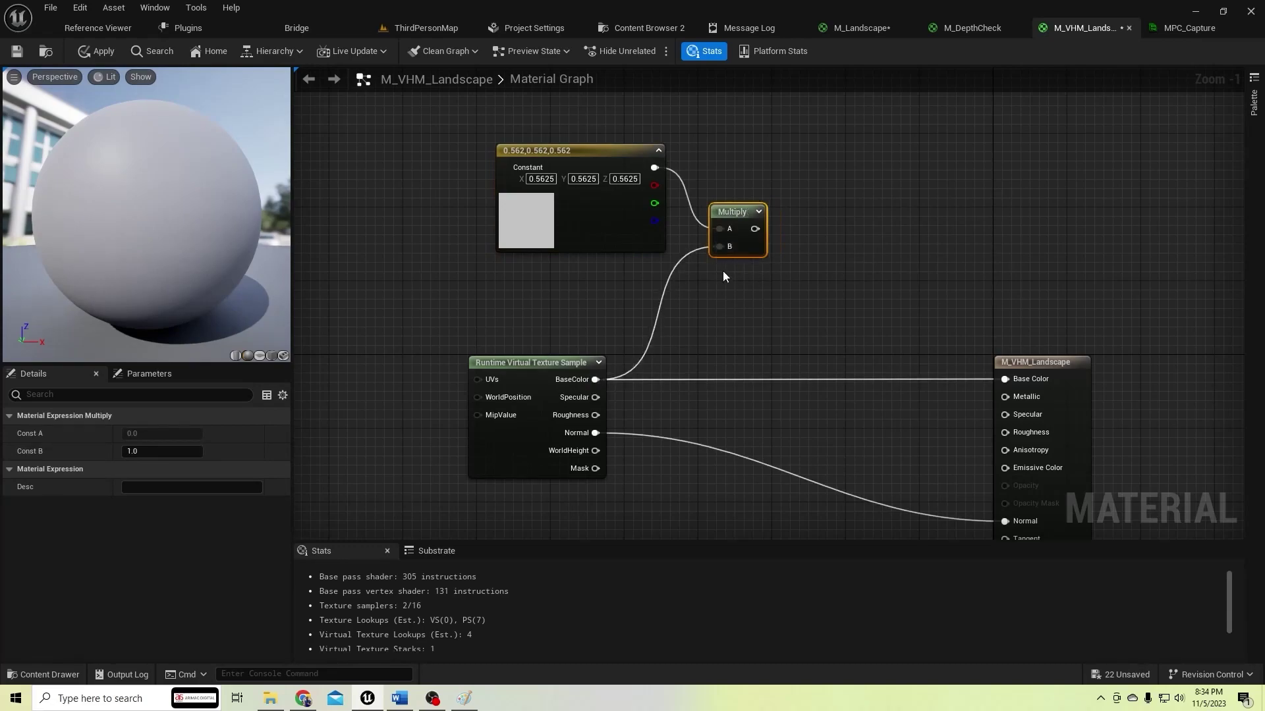
Select and copy the deformation mask nodes in M_Landscape, from Absolute World Position and CaptureLocation through SpiralBlur-Texture to 1-x
click(859, 28)
scroll(831, 165, down, 5)
scroll(737, 311, up, 3)
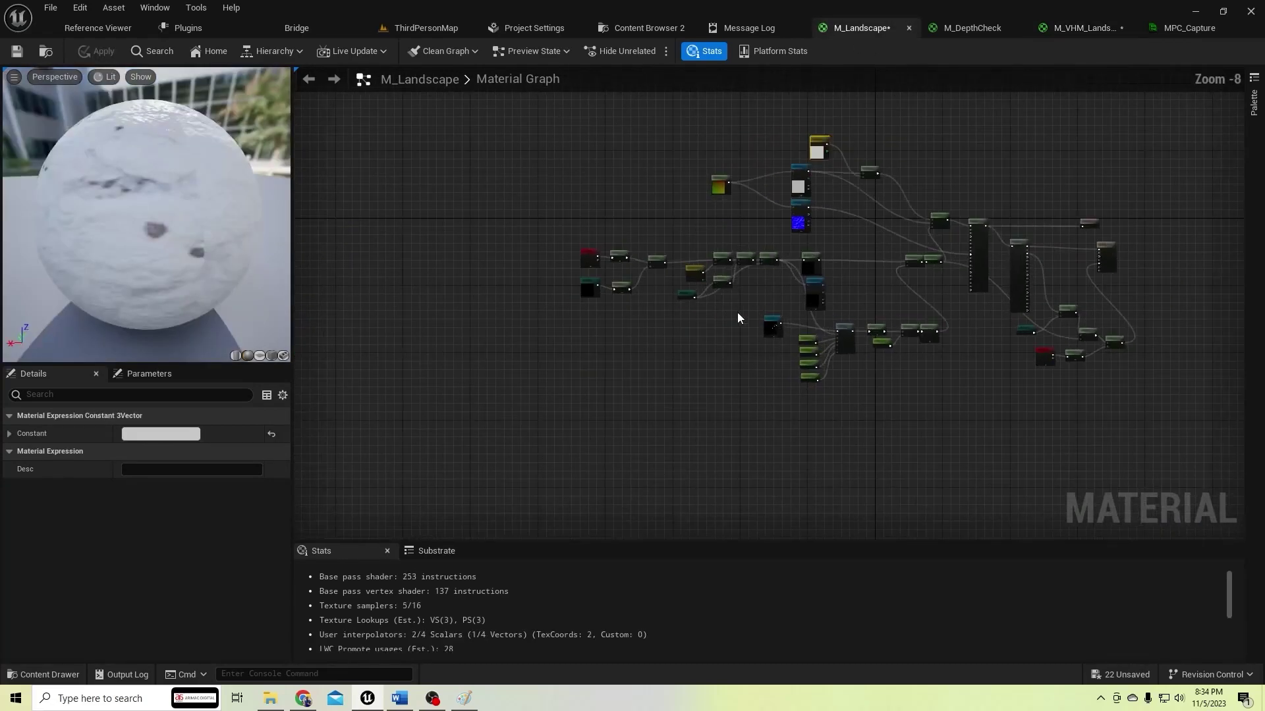
right_drag(704, 323, 345, 187)
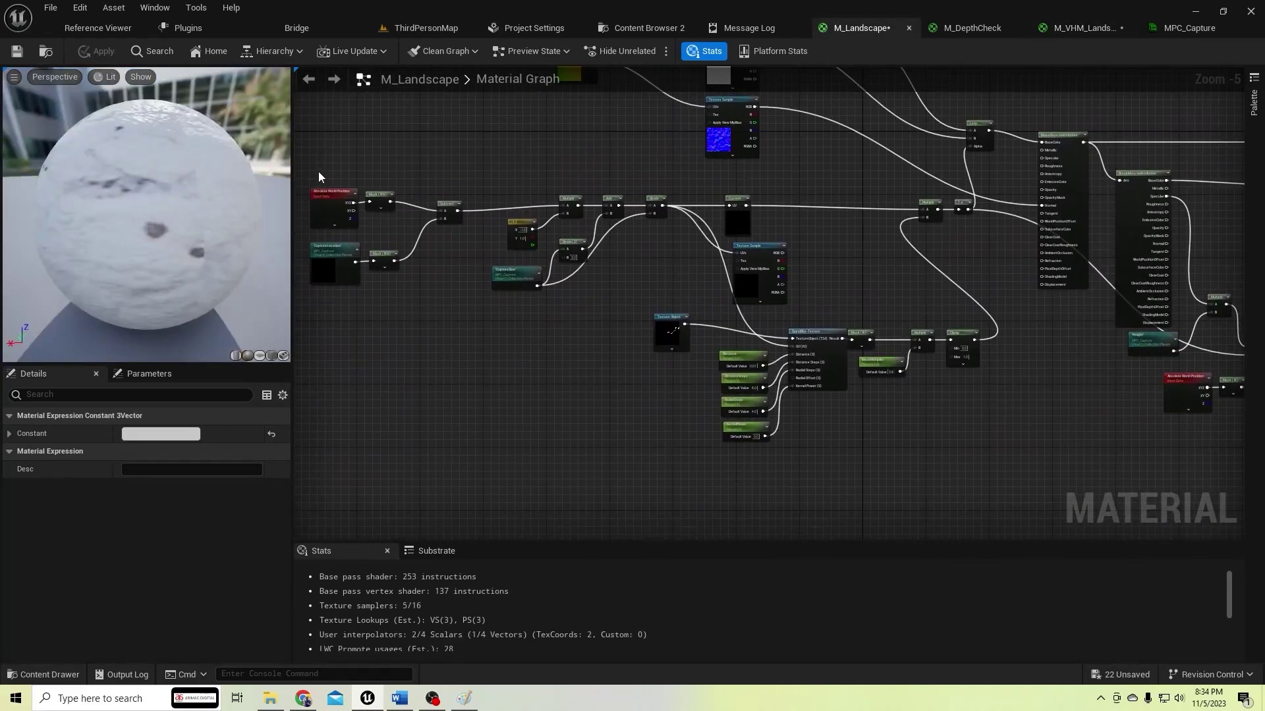
drag(780, 429, 991, 477)
scroll(432, 198, up, 3)
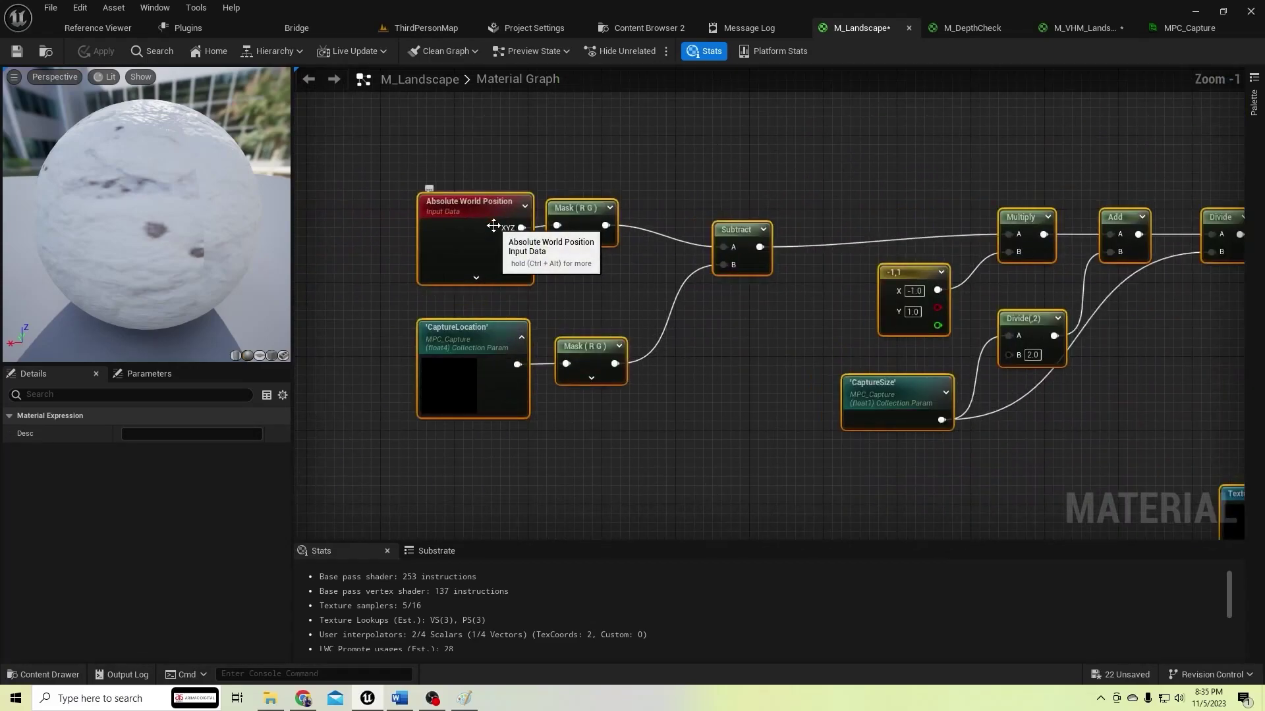
right_drag(922, 168, 398, 179)
scroll(840, 247, up, 2)
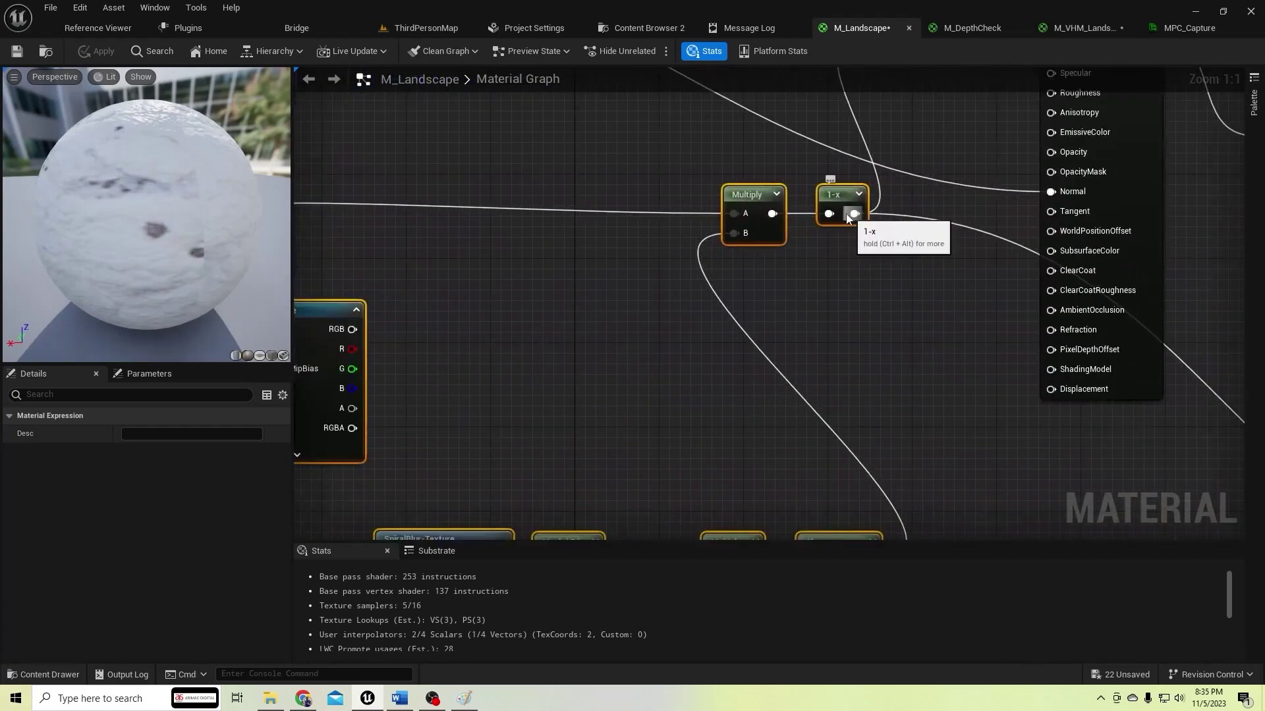
scroll(844, 217, down, 7)
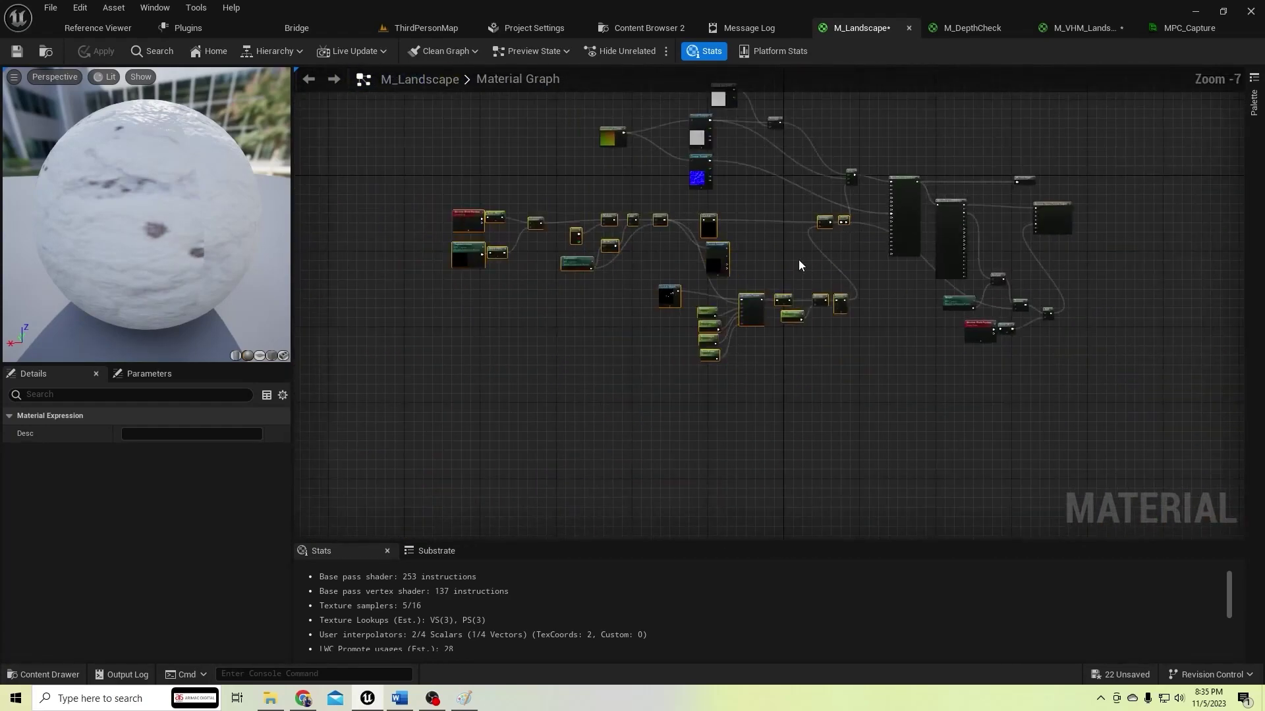
Paste the copied mask nodes into M_VHM_Landscape and arrange them below the Runtime Virtual Texture Sample node
click(1088, 27)
scroll(770, 356, up, 3)
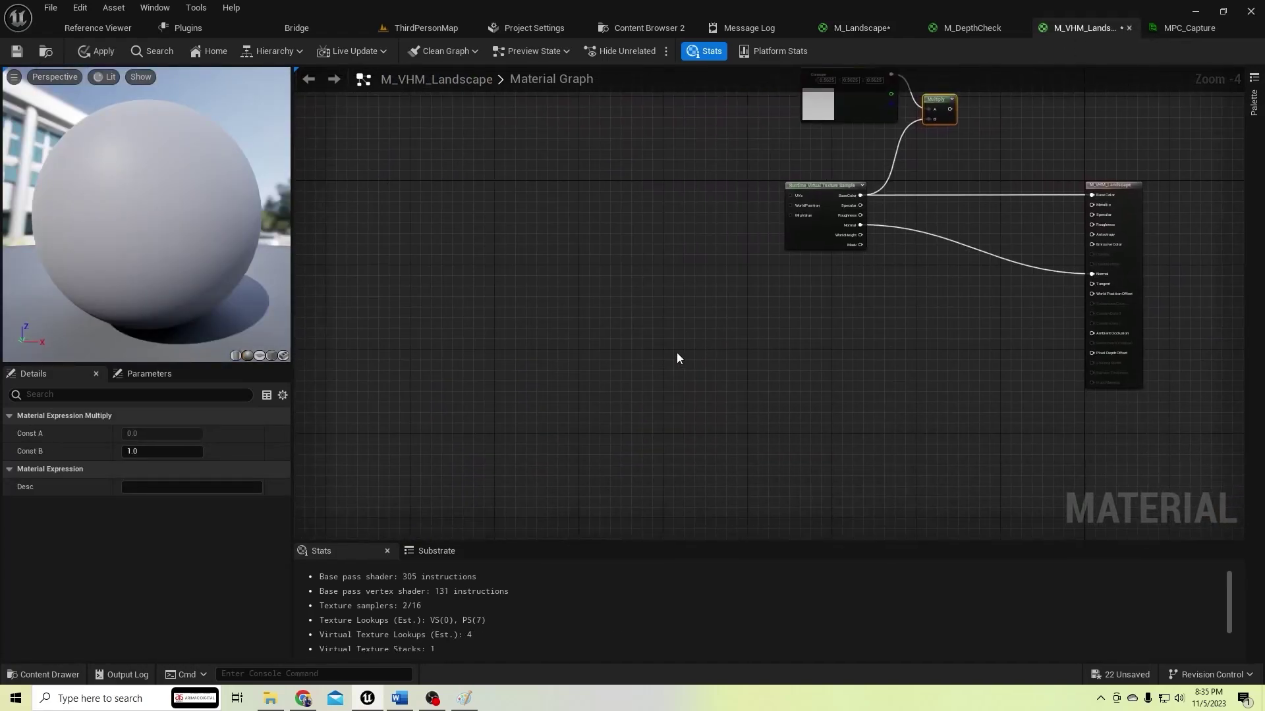
click(504, 350)
key(ctrl+v)
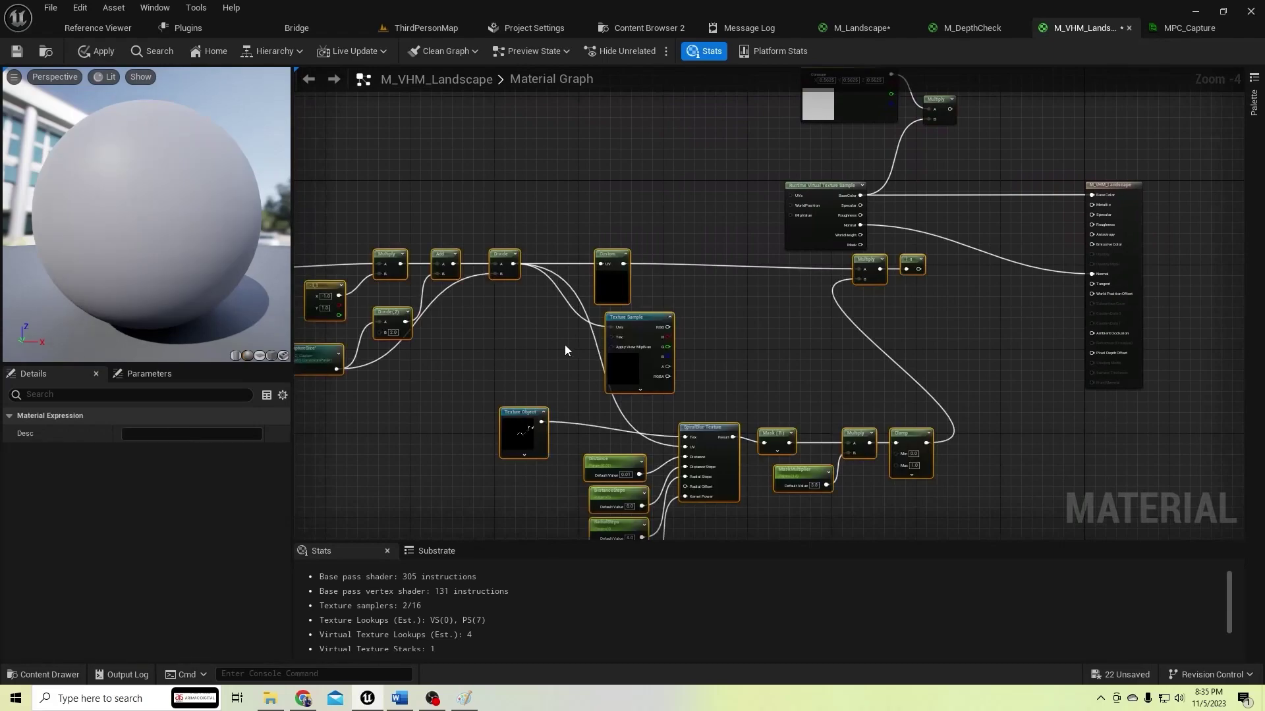
drag(637, 366, 585, 382)
scroll(870, 295, up, 1)
drag(783, 277, 714, 325)
Add a Lerp node with 1-x as Alpha and the sample's BaseColor as A, and connect its output to the material's Base Color
right_drag(867, 263, 697, 363)
scroll(629, 427, up, 1)
drag(623, 432, 850, 203)
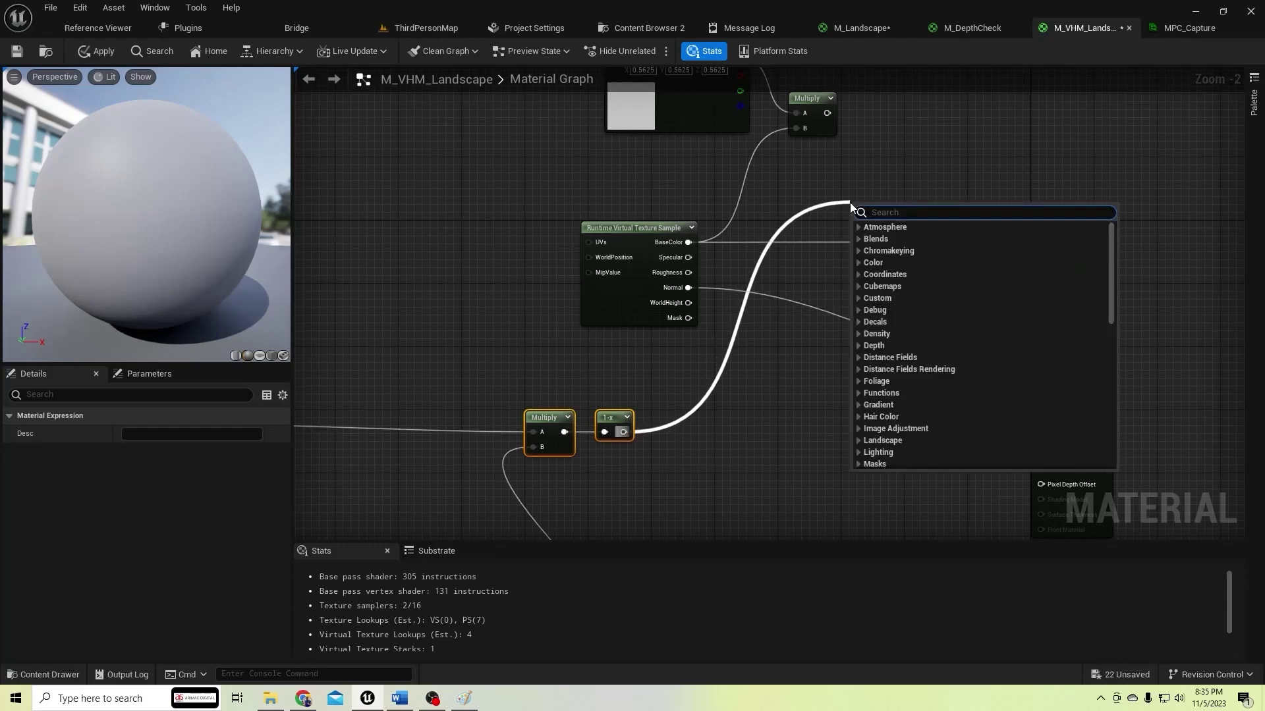
text(lerp)
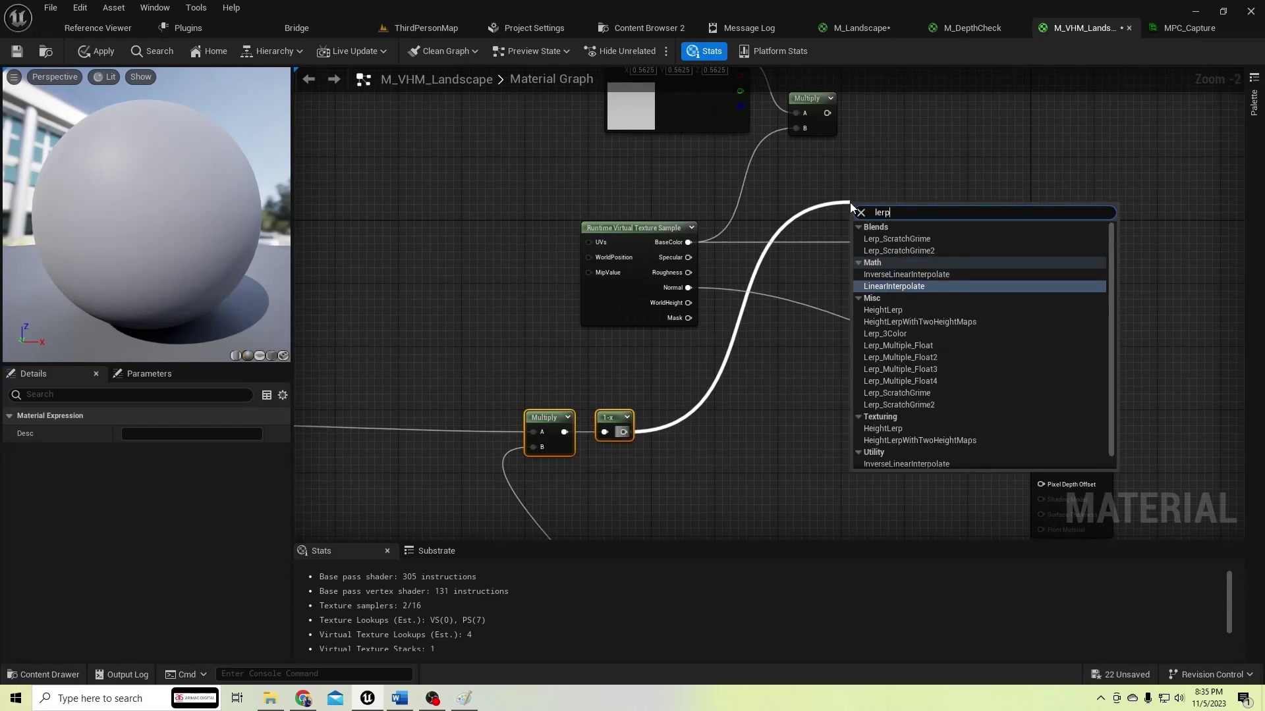
key(Return)
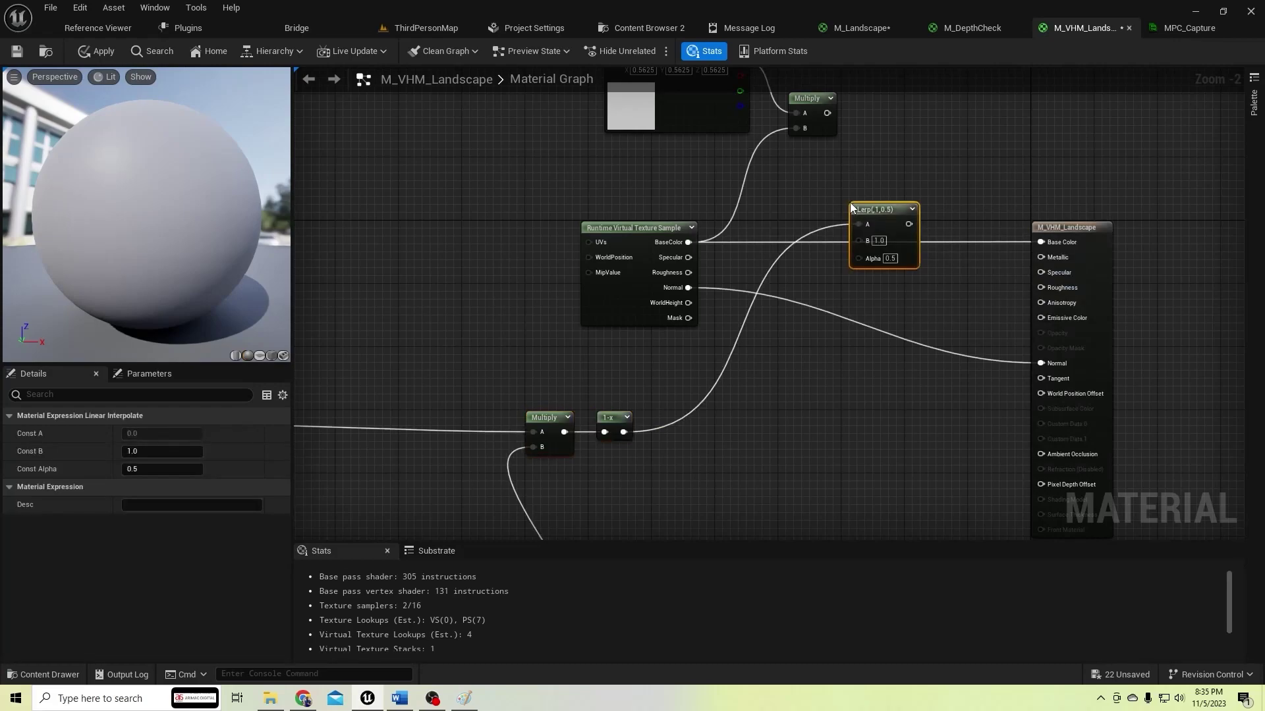
drag(856, 210, 865, 150)
right_drag(955, 182, 992, 212)
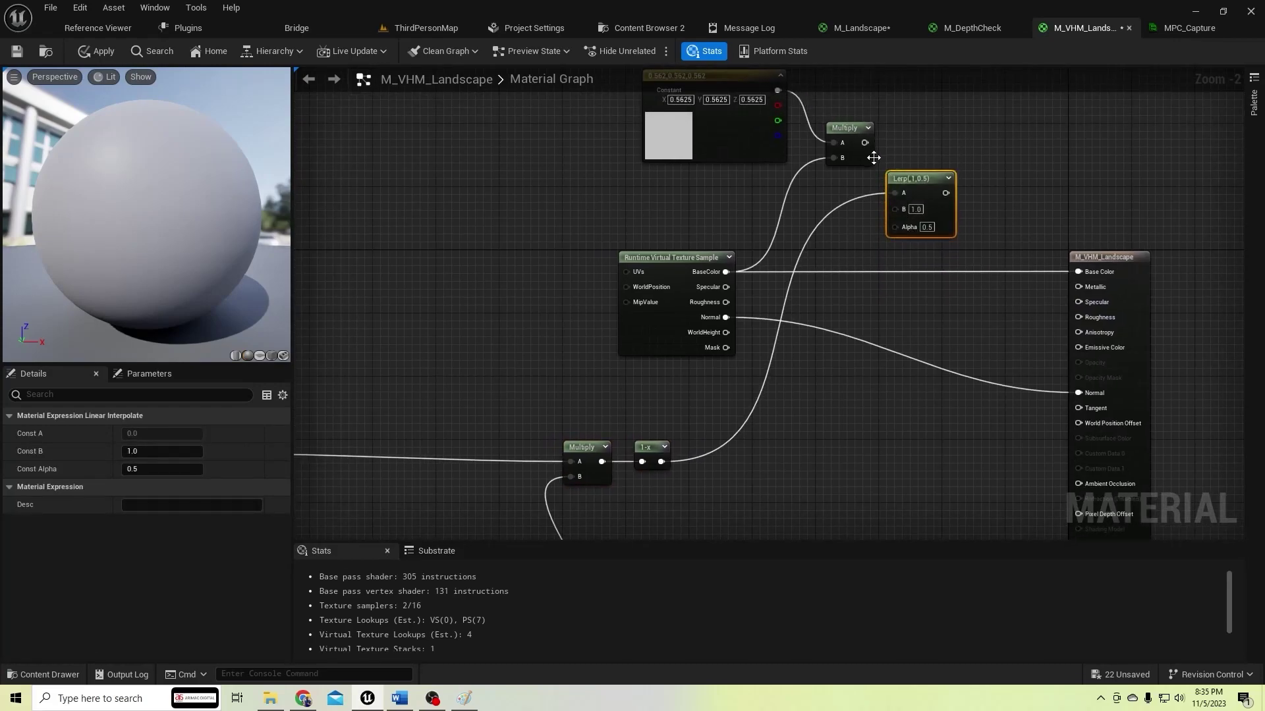
mouse_move(940, 208)
mouse_down()
mouse_move(980, 200)
mouse_move(936, 221)
mouse_up()
drag(732, 270, 1081, 274)
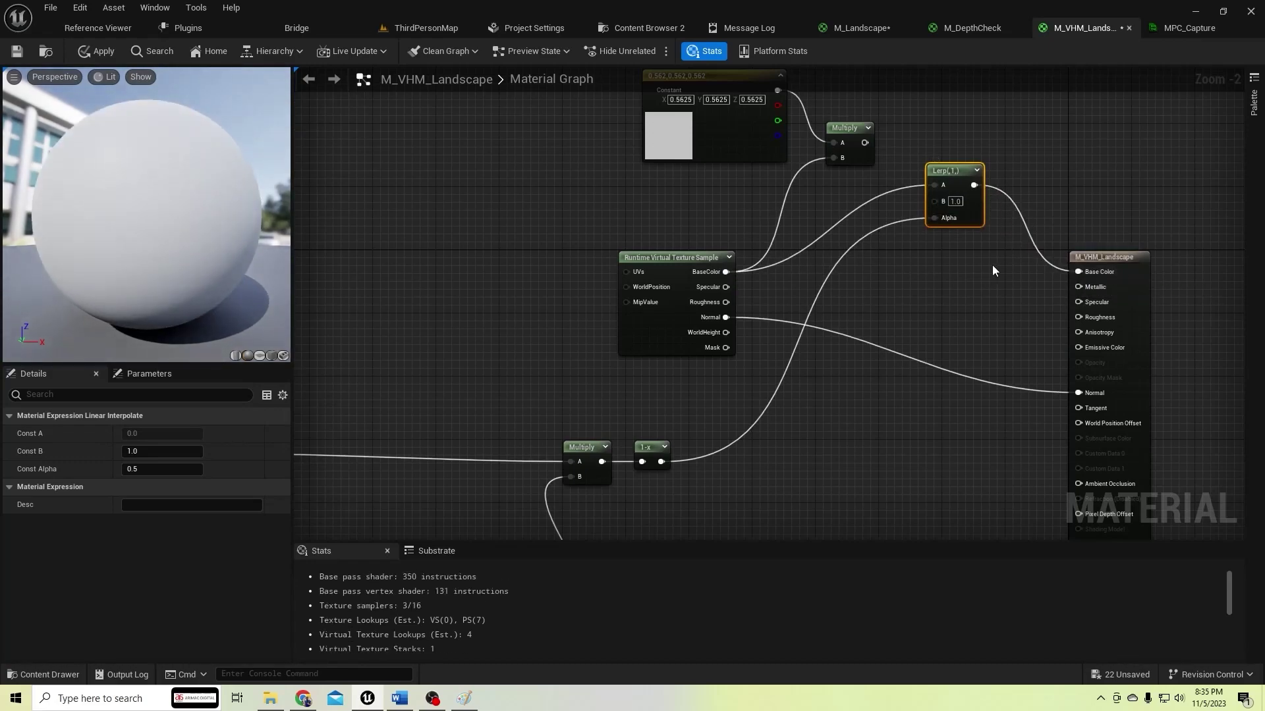
Rewire the Lerp so BaseColor feeds B and the grey Multiply feeds A, and apply the material changes
drag(173, 245, 516, 256)
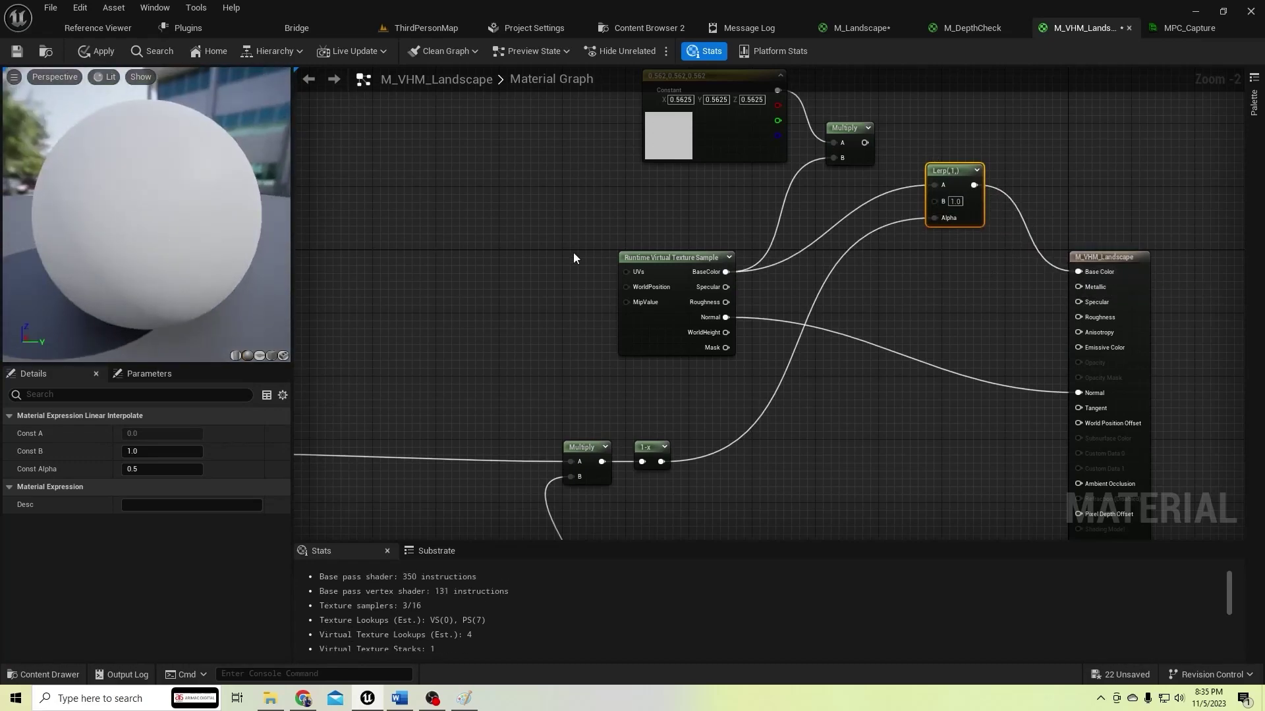
ctrl+drag(934, 185, 937, 207)
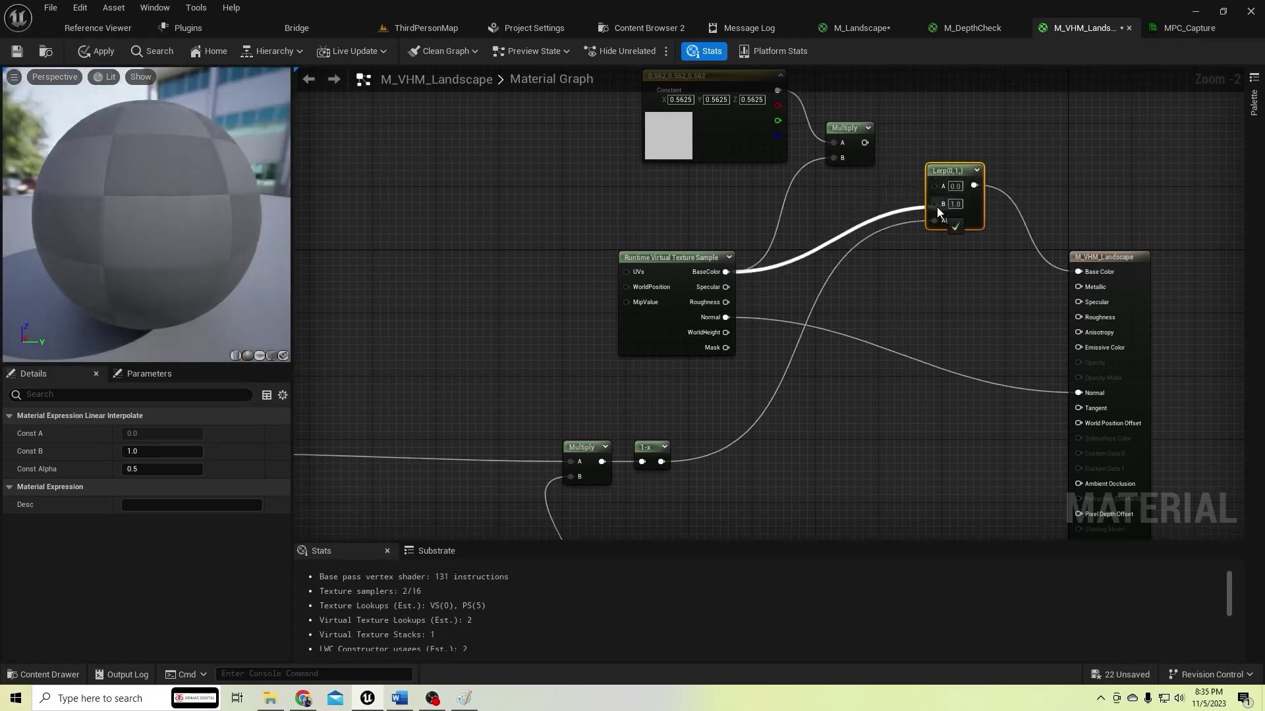
drag(864, 142, 935, 187)
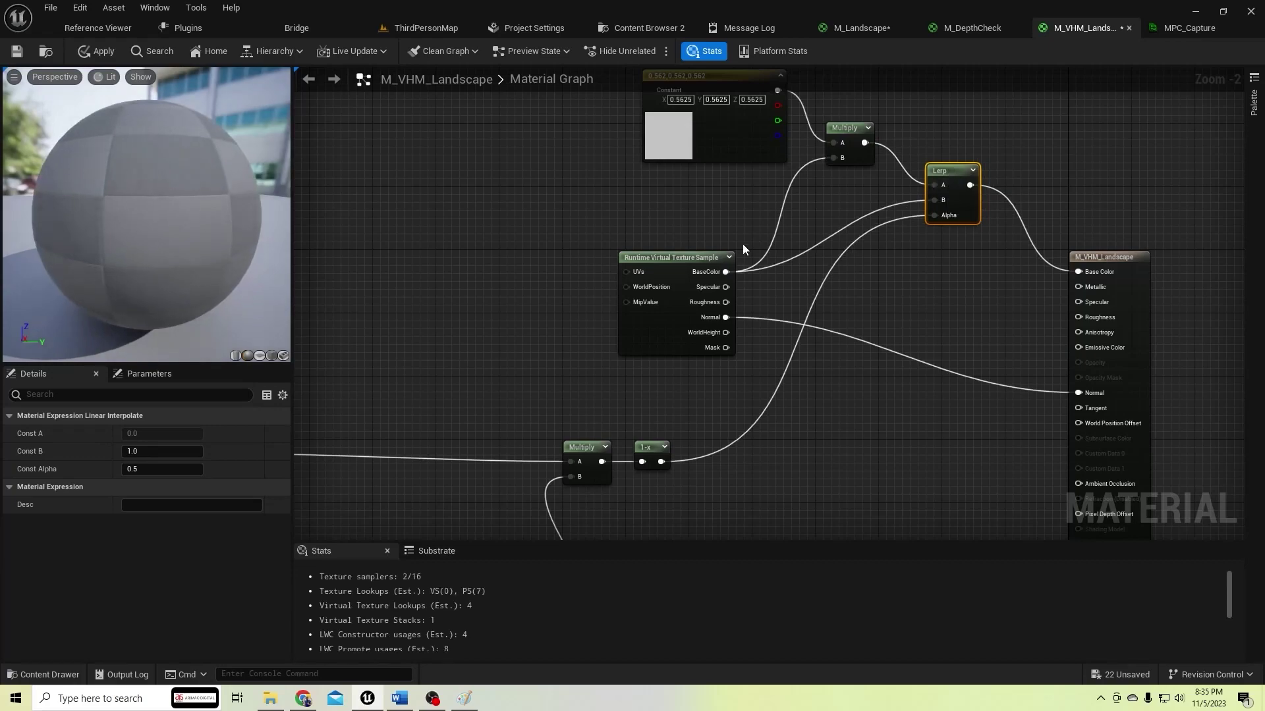
drag(235, 247, 79, 247)
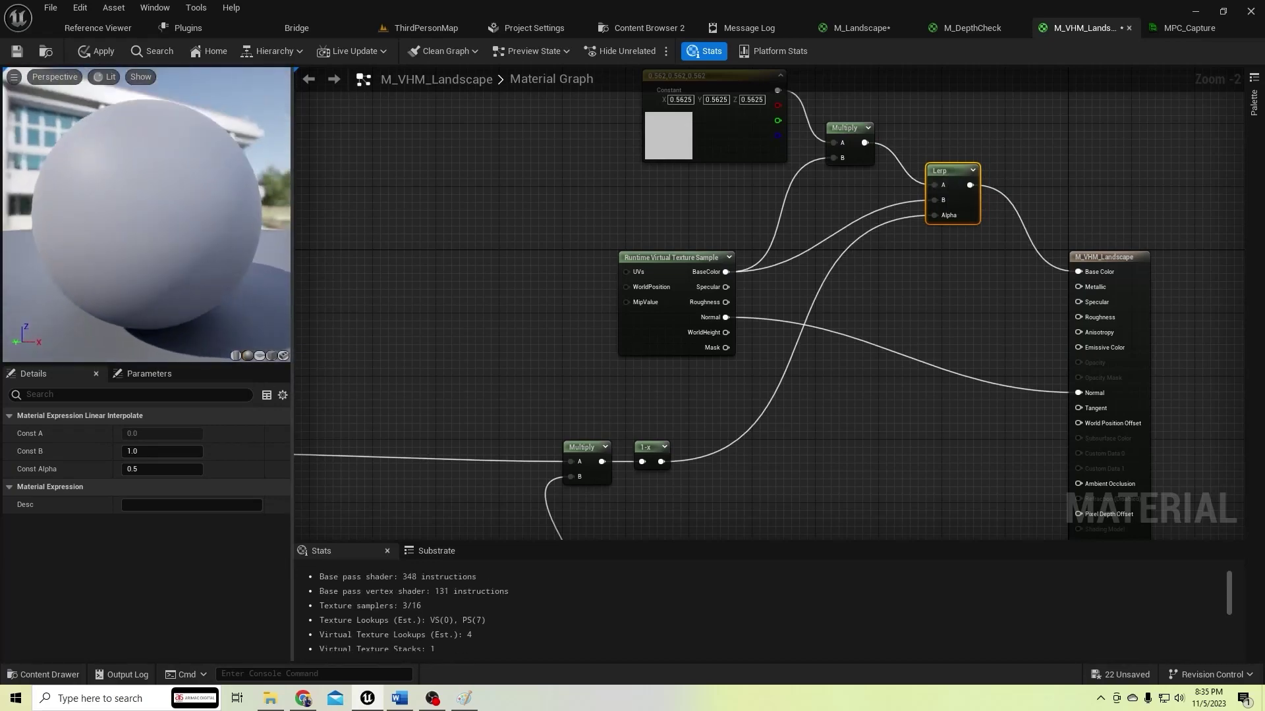
click(94, 52)
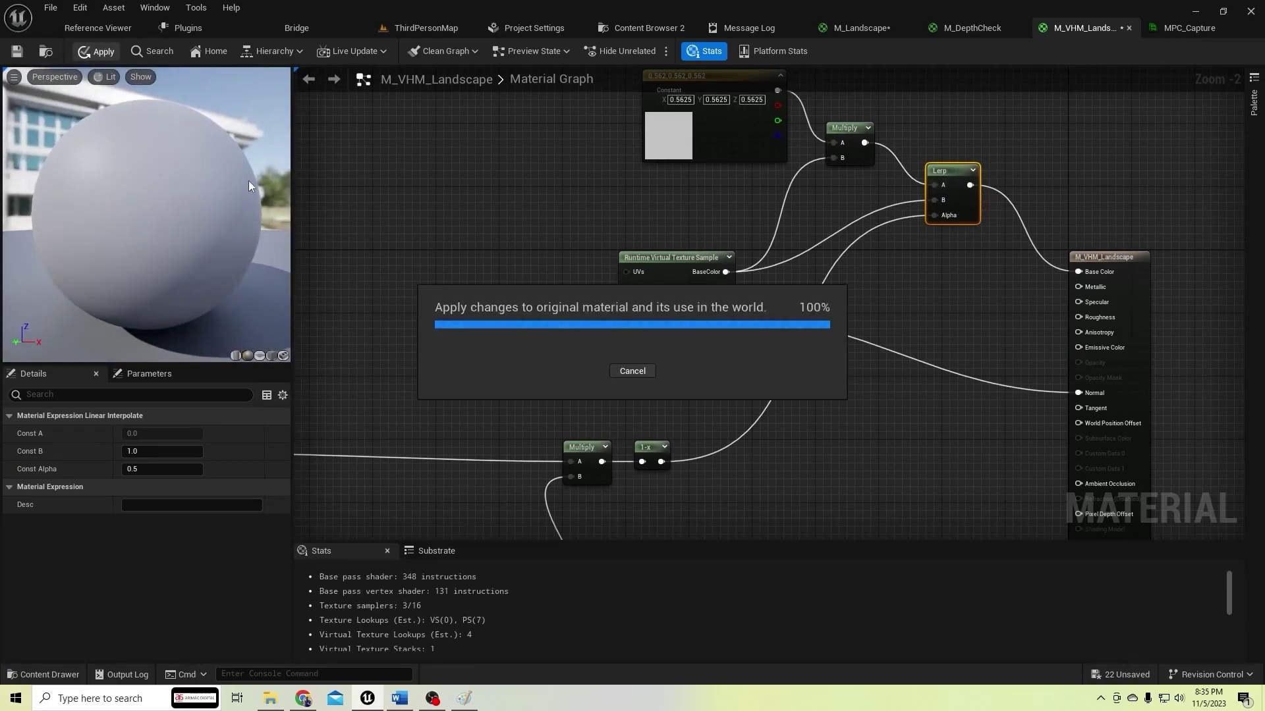
Play-test ThirdPersonMap by running and jumping the character across the snow to check the colour of its trail
click(426, 28)
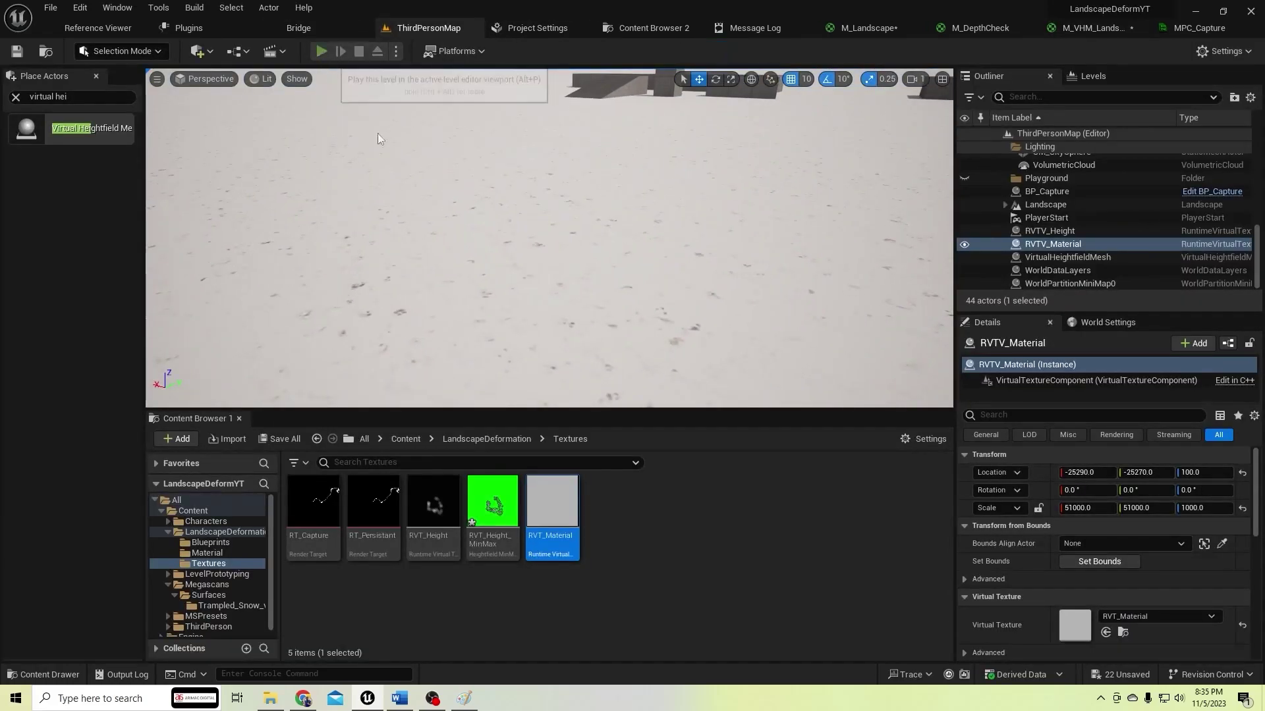
click(355, 107)
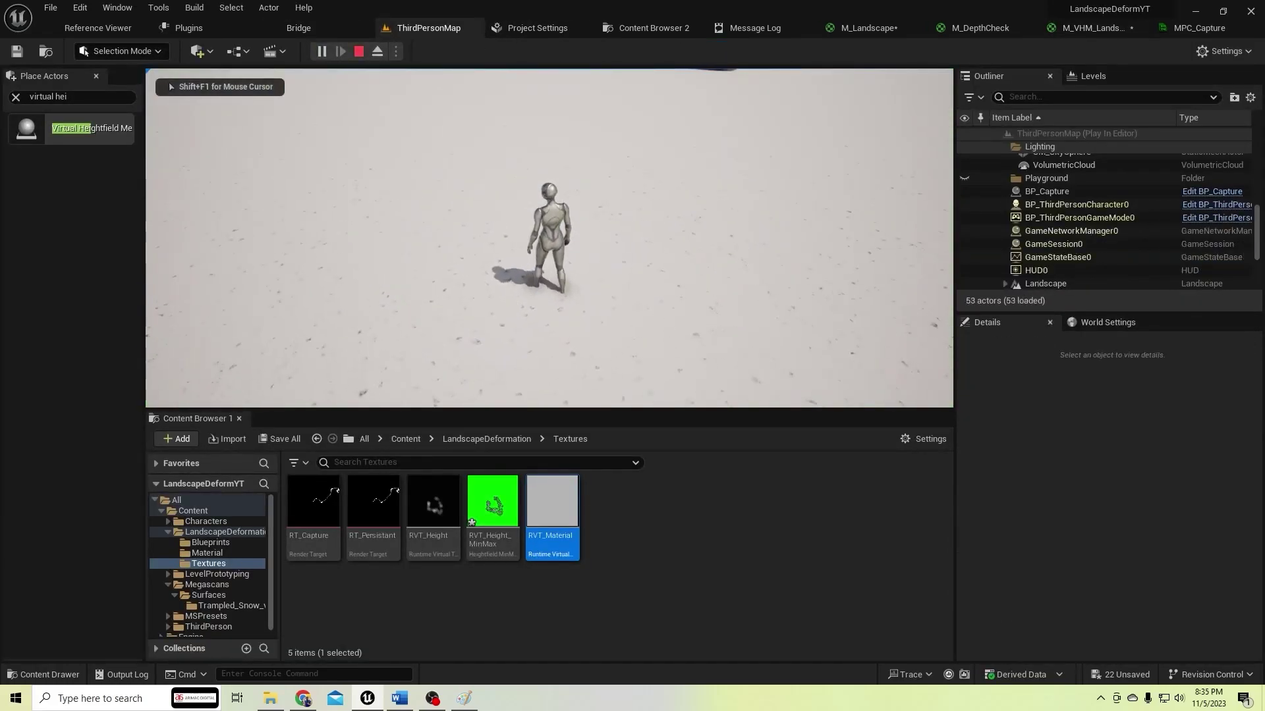
key(w)
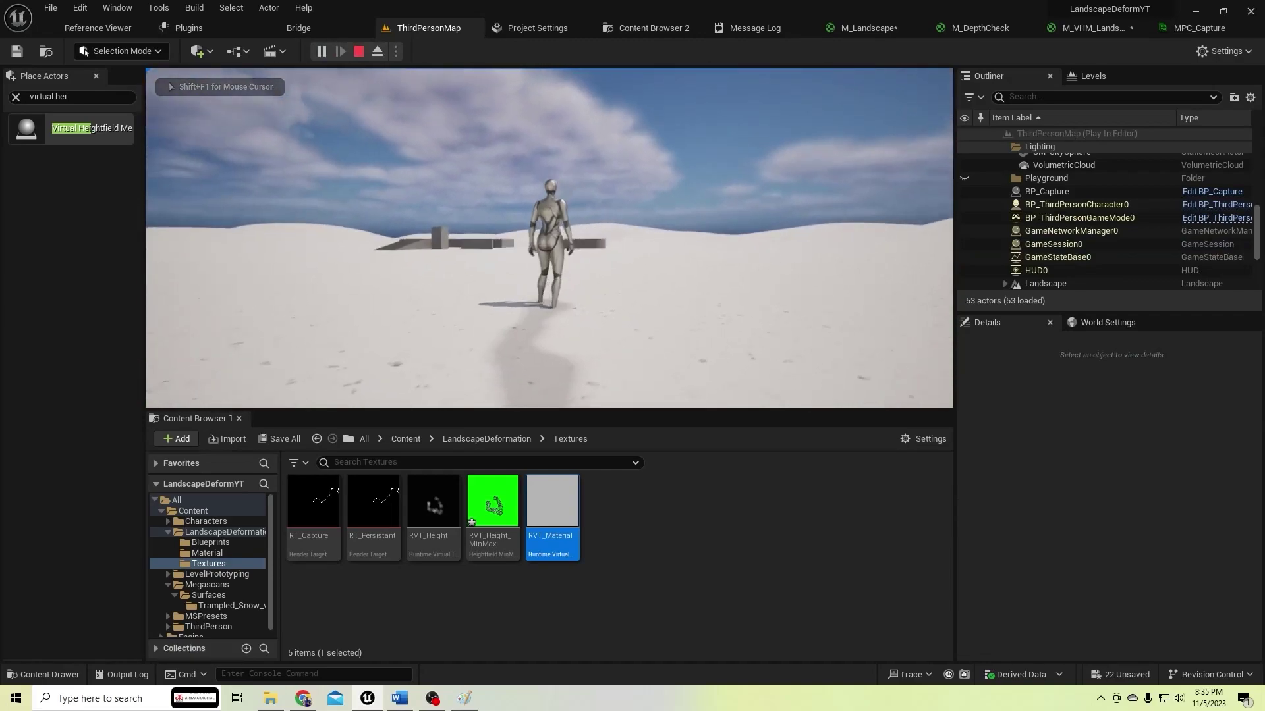
key(w)
key(space)
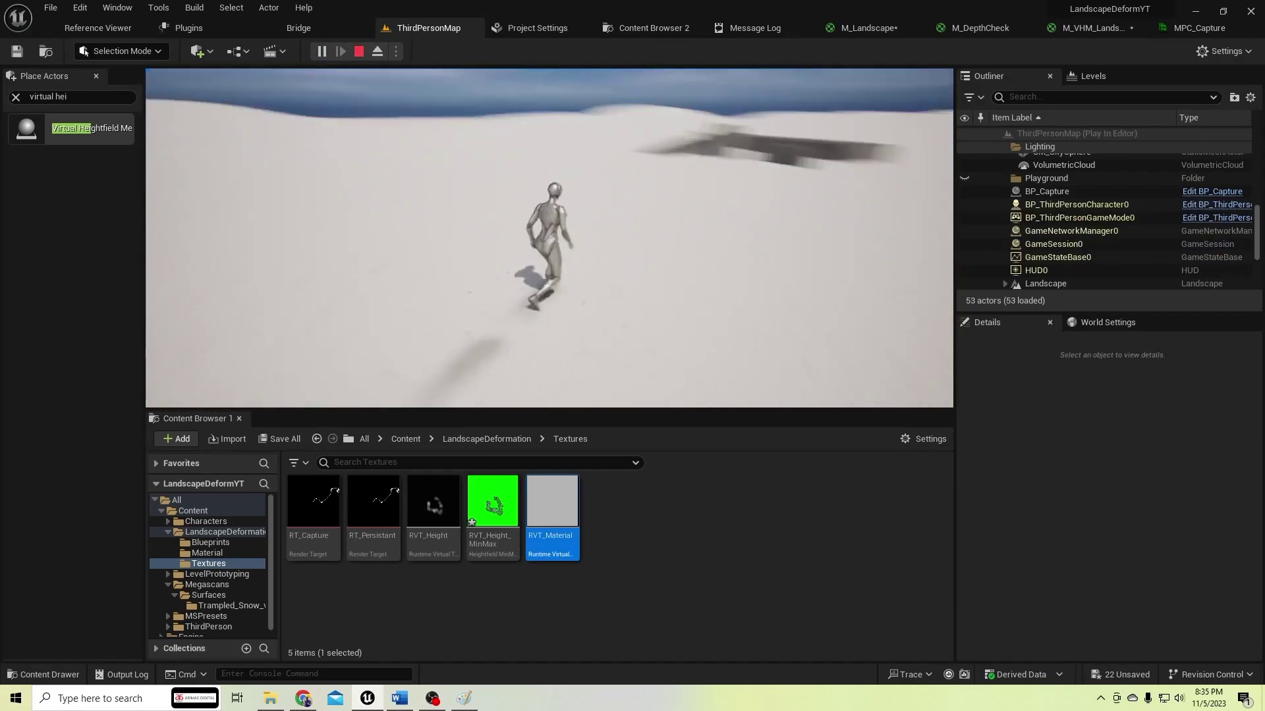
key(s)
key(a)
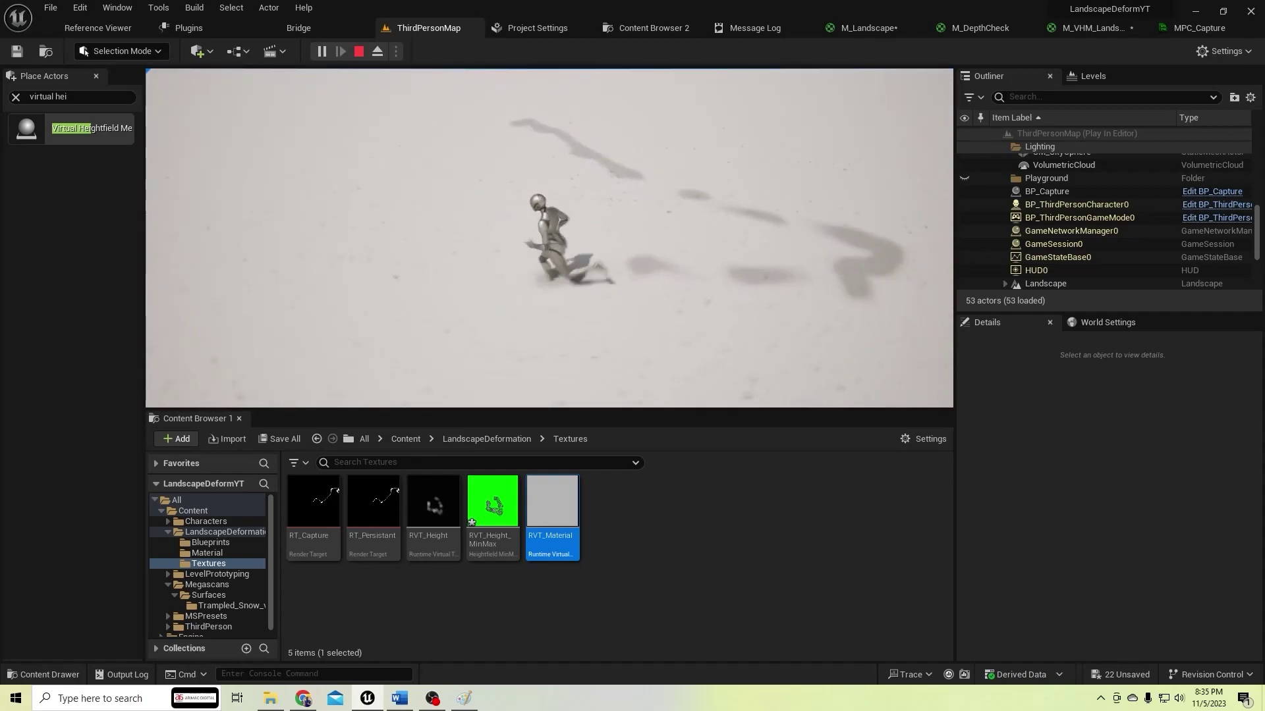
key(Escape)
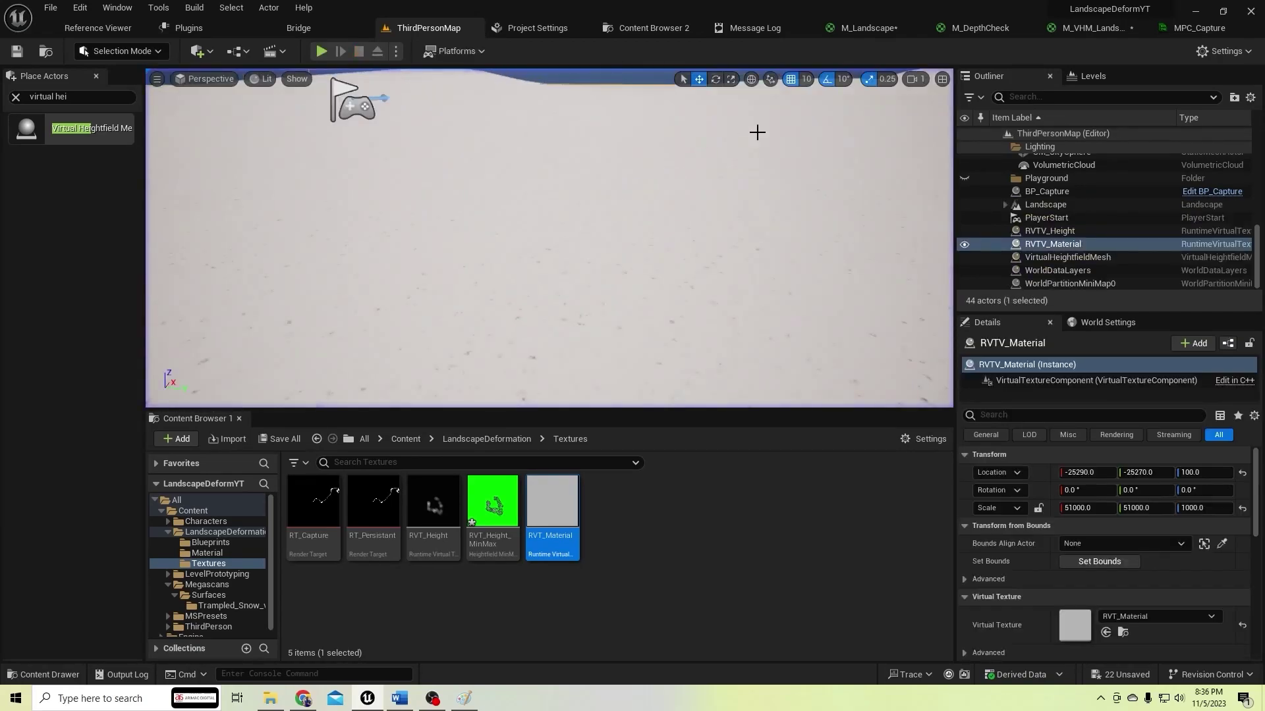
Move the M_VHM_Landscape result node farther from the other nodes and add a Multiply node with 1-x as input A
click(1090, 28)
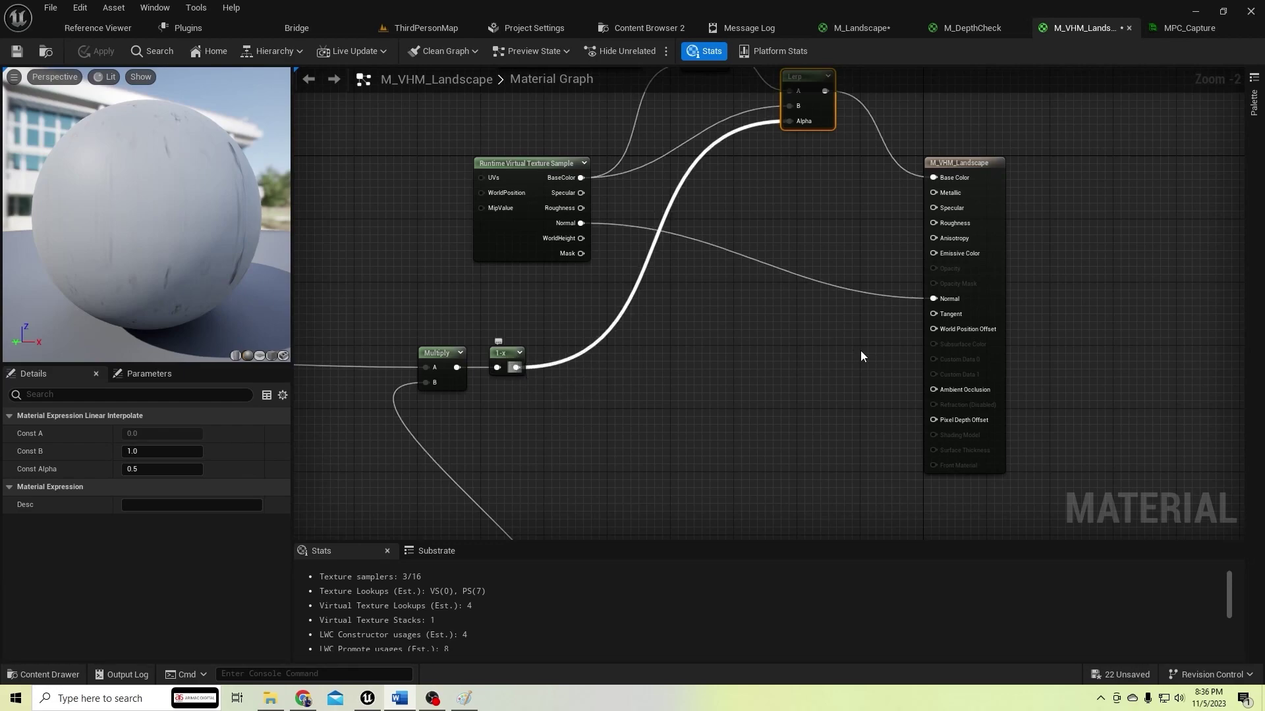
drag(1065, 298, 1148, 295)
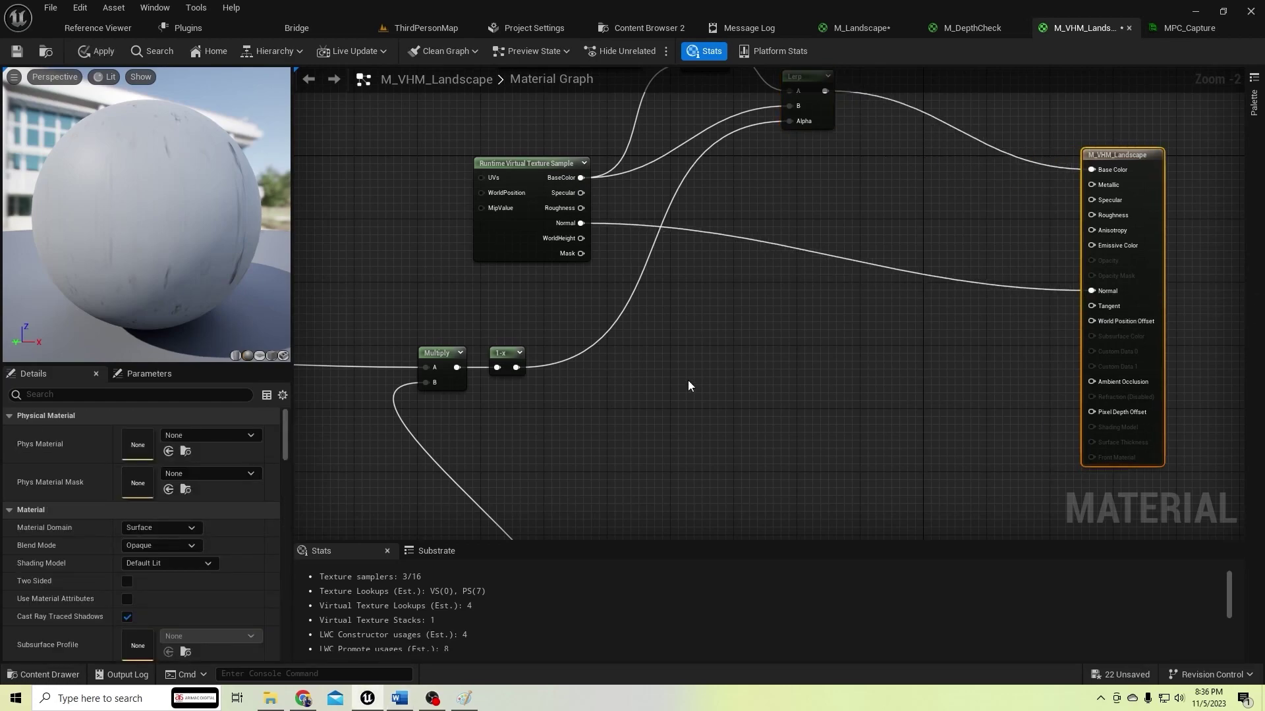
drag(514, 368, 706, 379)
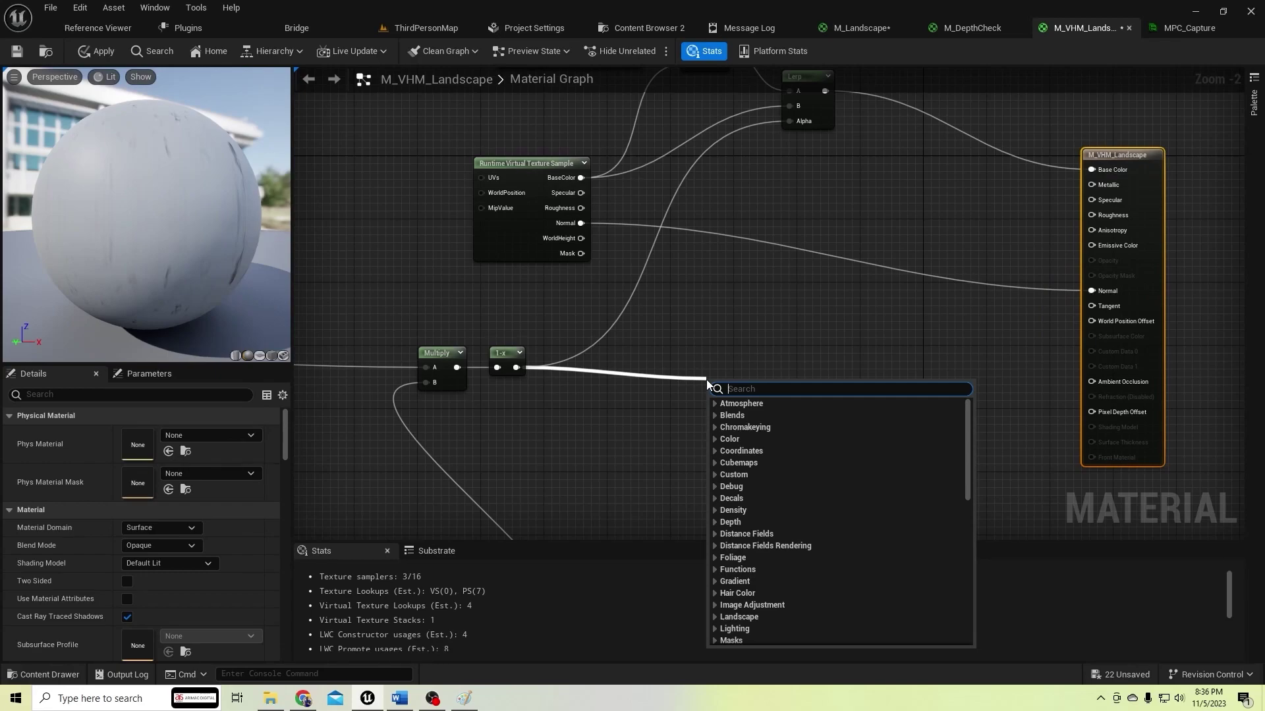
text(Mul)
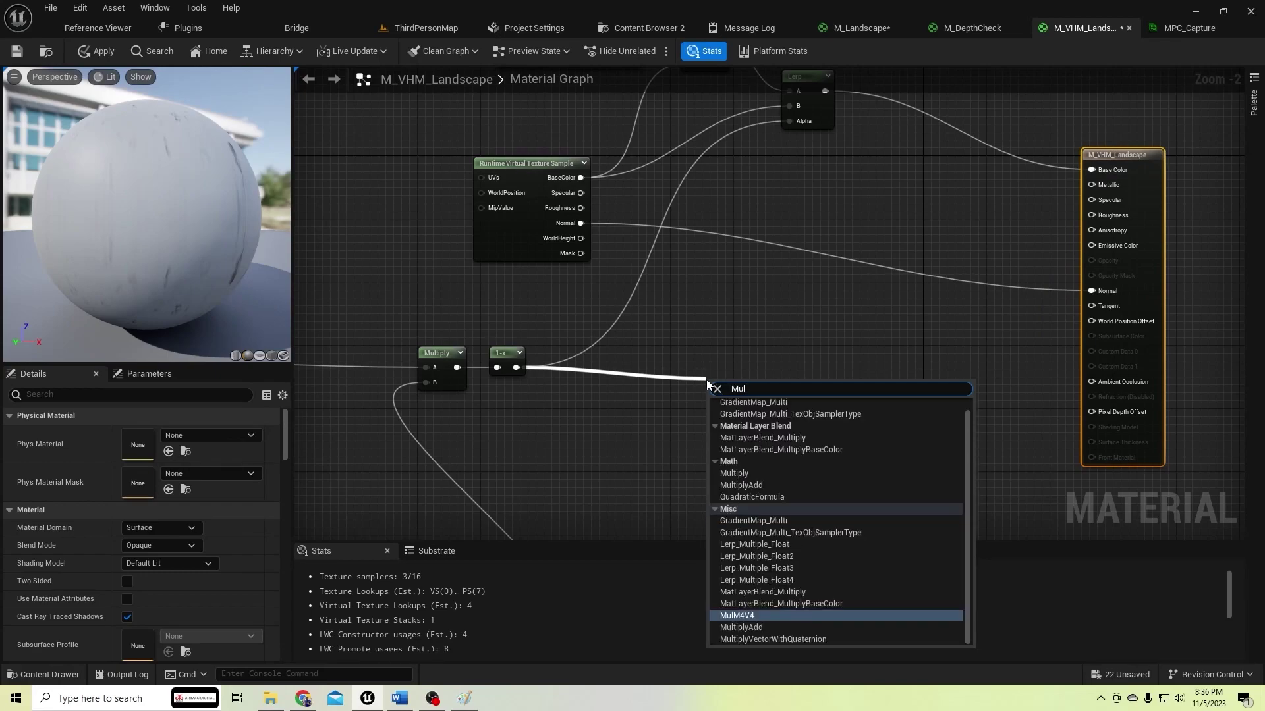
text(ti)
key(Return)
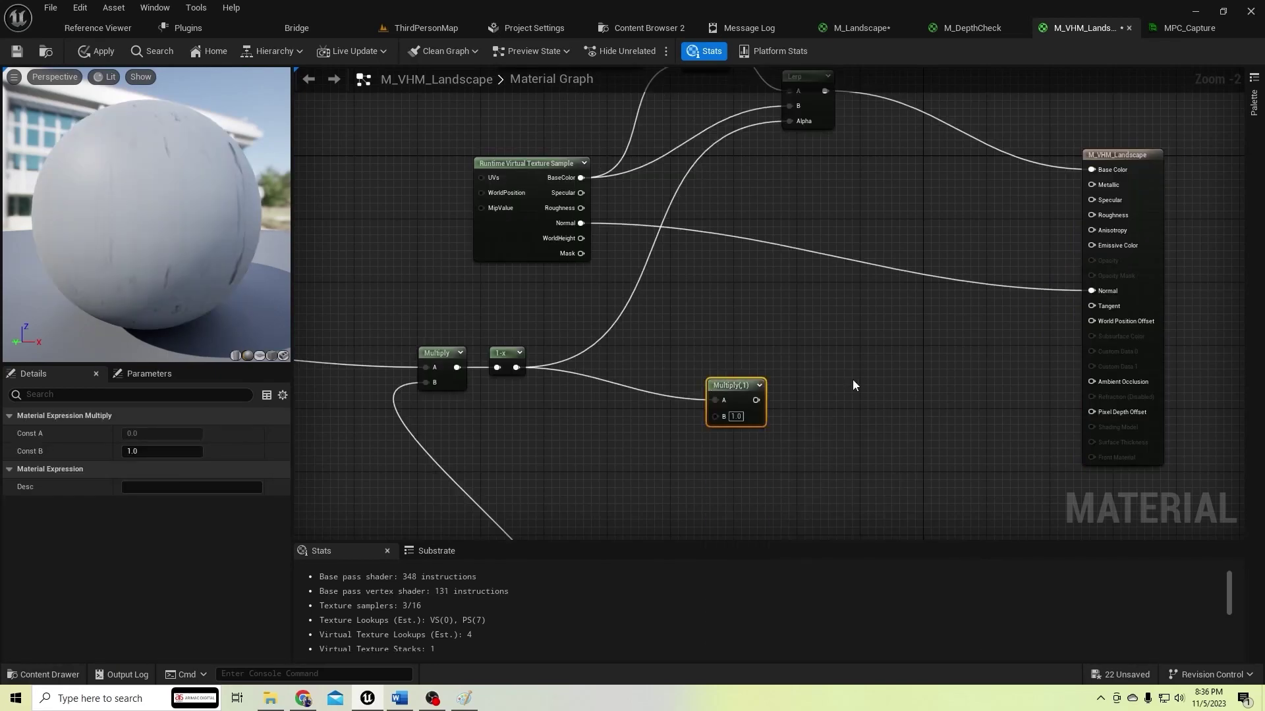
Add a Collection Parameter node to the M_VHM_Landscape graph, below the 1-x node
right_click(528, 402)
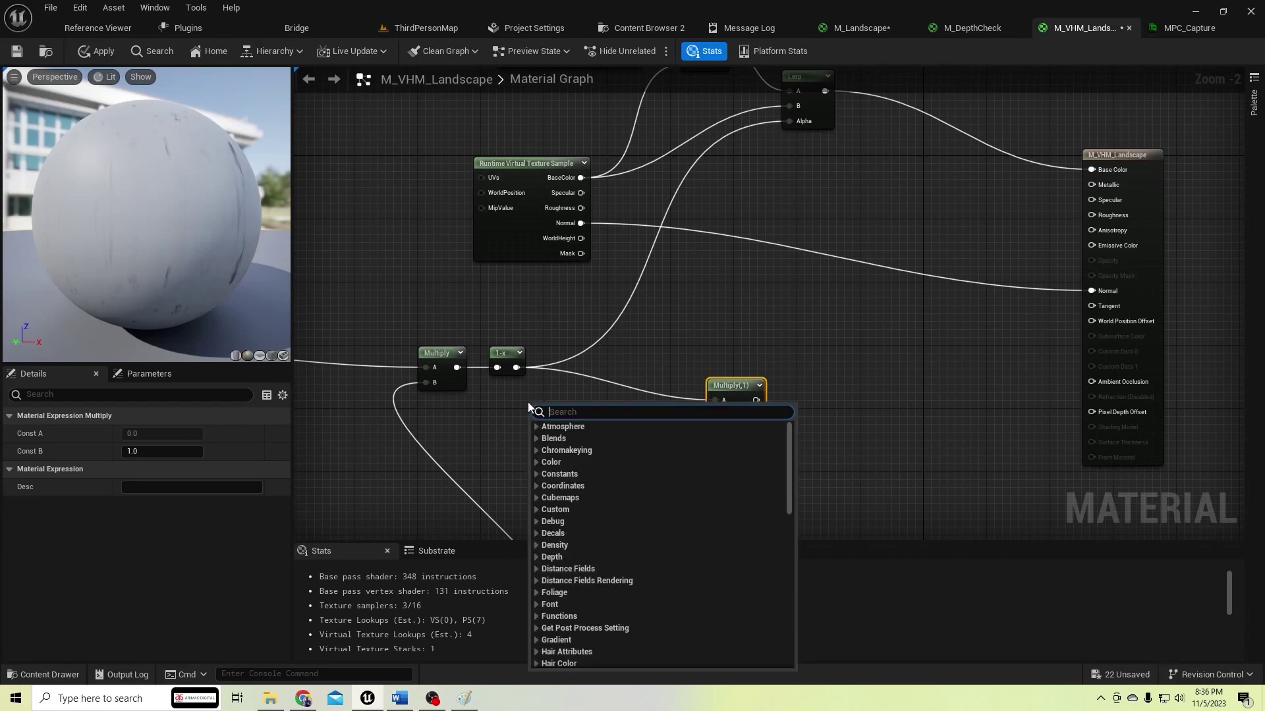
text(materia)
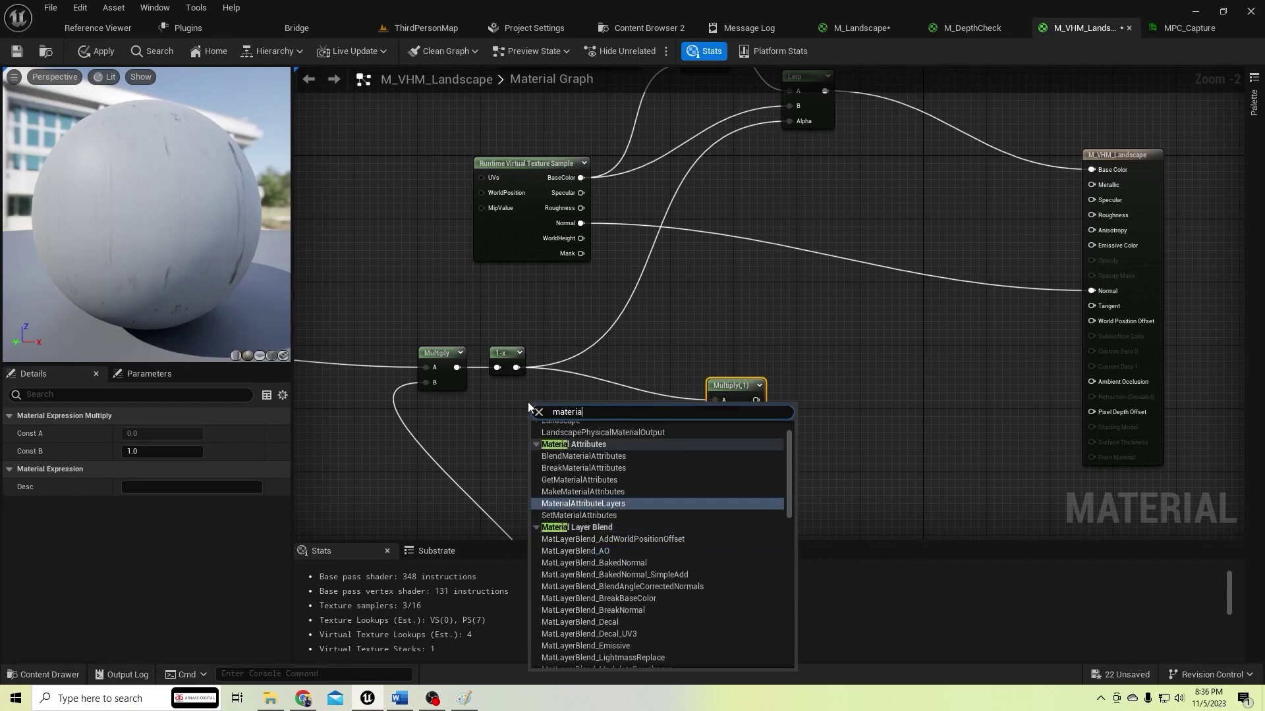
text(l parame)
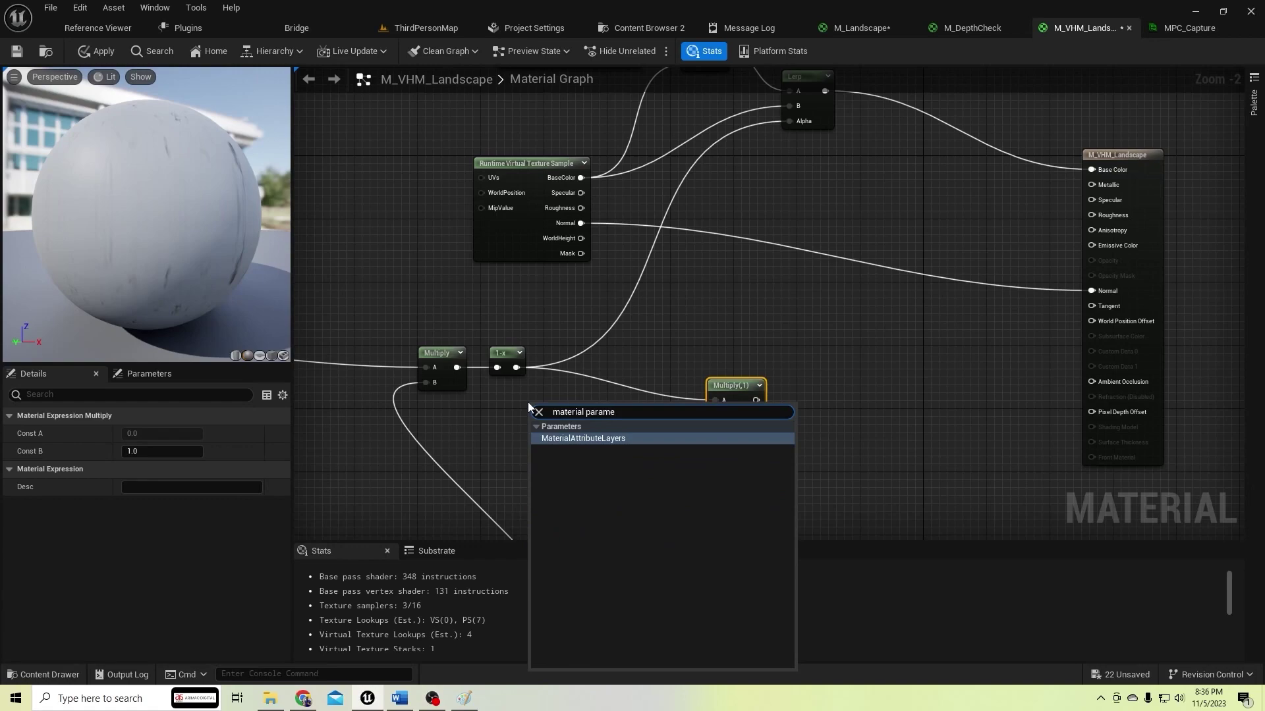
key(BackSpace)
key(BackSpace)
key(BackSpace)
key(BackSpace)
key(BackSpace)
key(BackSpace)
key(BackSpace)
key(BackSpace)
key(BackSpace)
key(BackSpace)
key(BackSpace)
key(BackSpace)
key(BackSpace)
key(BackSpace)
text(collec)
key(Return)
Set the node's collection to MPC_Capture and its parameter to Height, and connect it to the new Multiply's B input
click(214, 436)
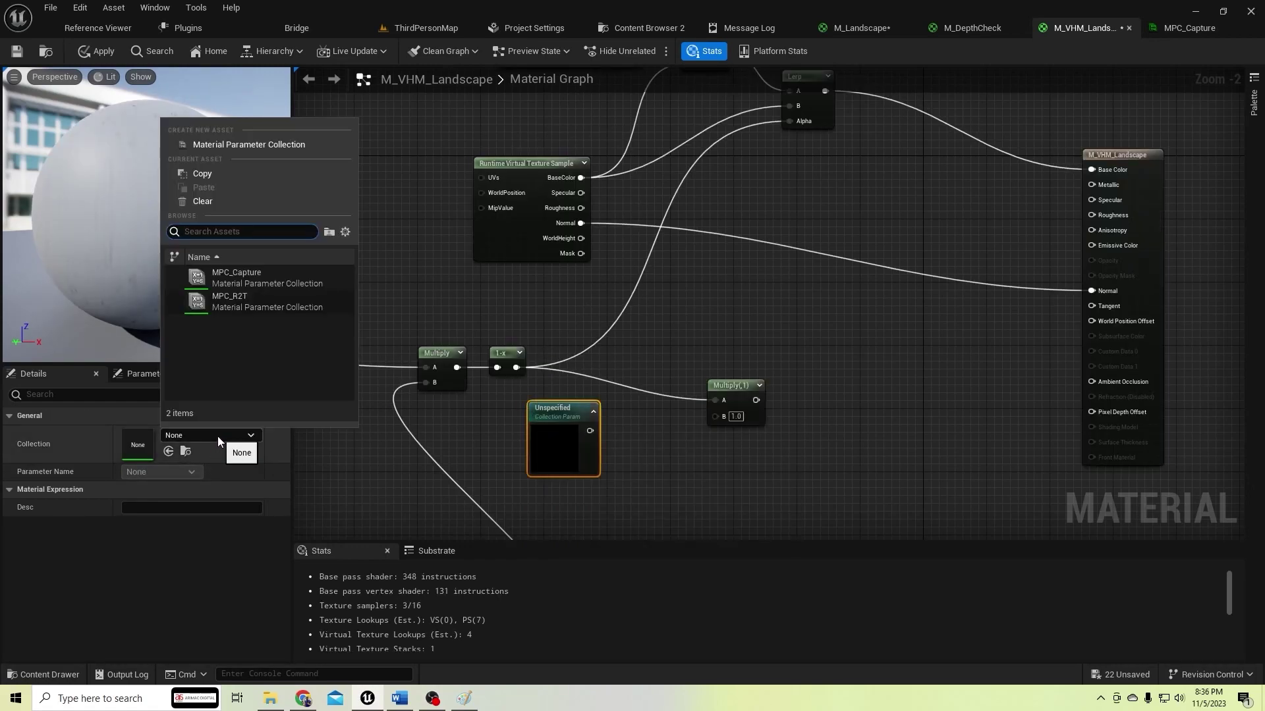
click(259, 272)
click(161, 472)
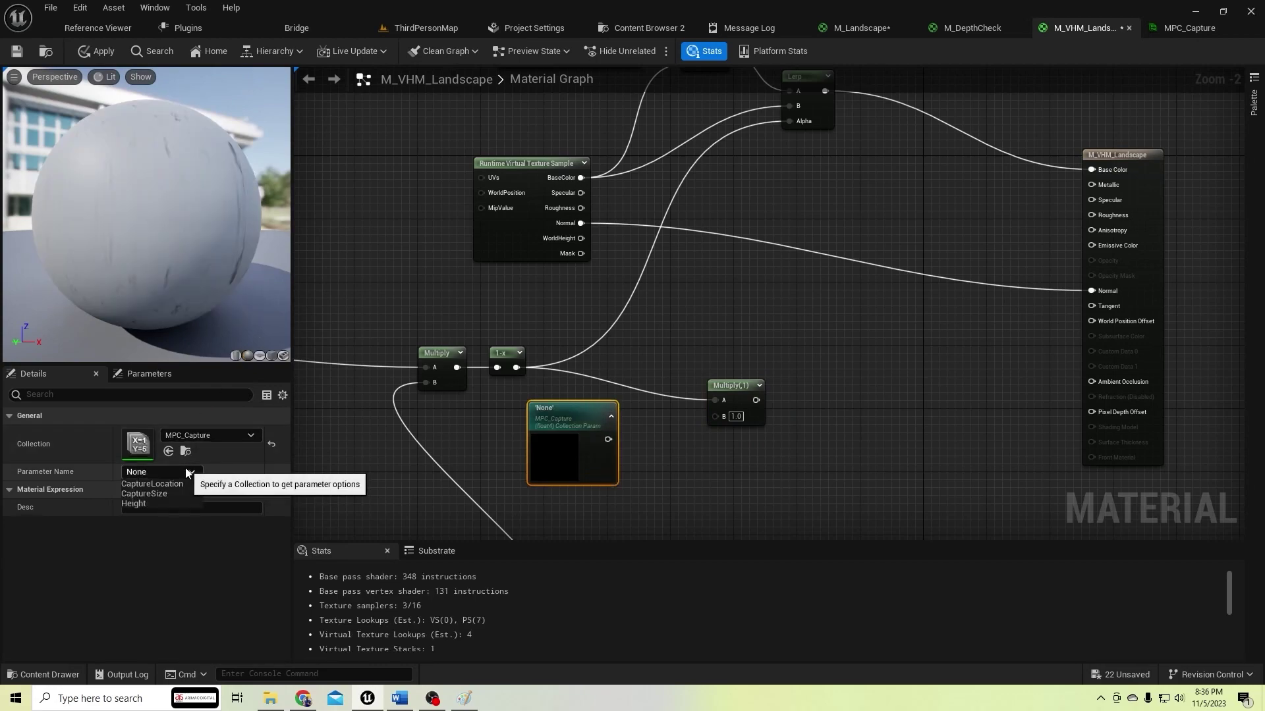
click(154, 504)
drag(608, 439, 715, 415)
click(610, 419)
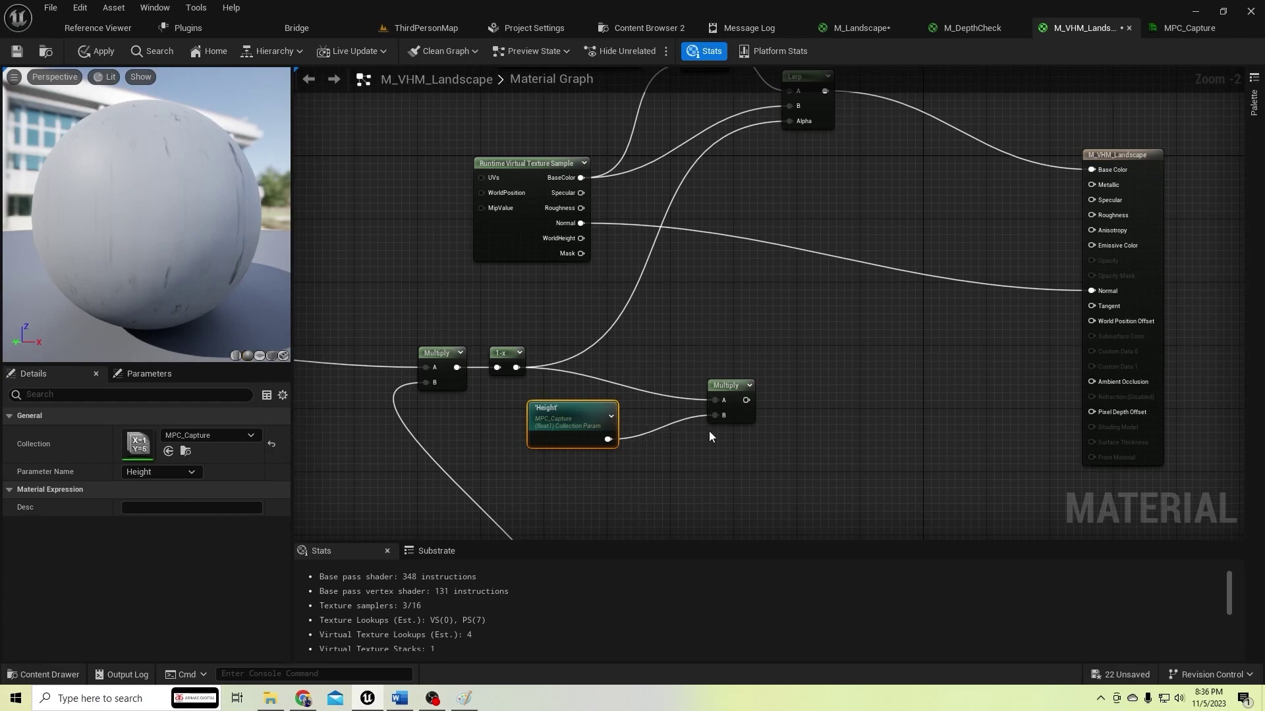
Add a second Multiply node that takes the Height Multiply's output as input A
right_drag(743, 408, 683, 406)
drag(685, 398, 741, 395)
text(a)
key(BackSpace)
text(multip)
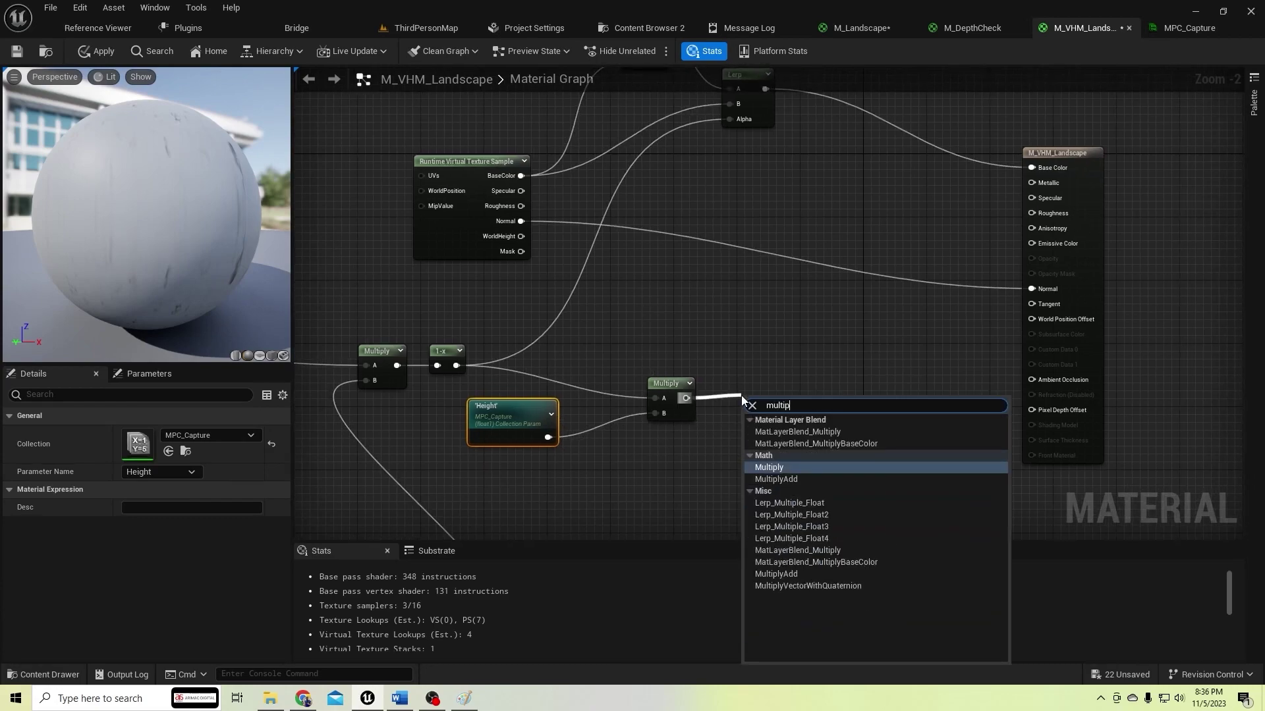
key(Return)
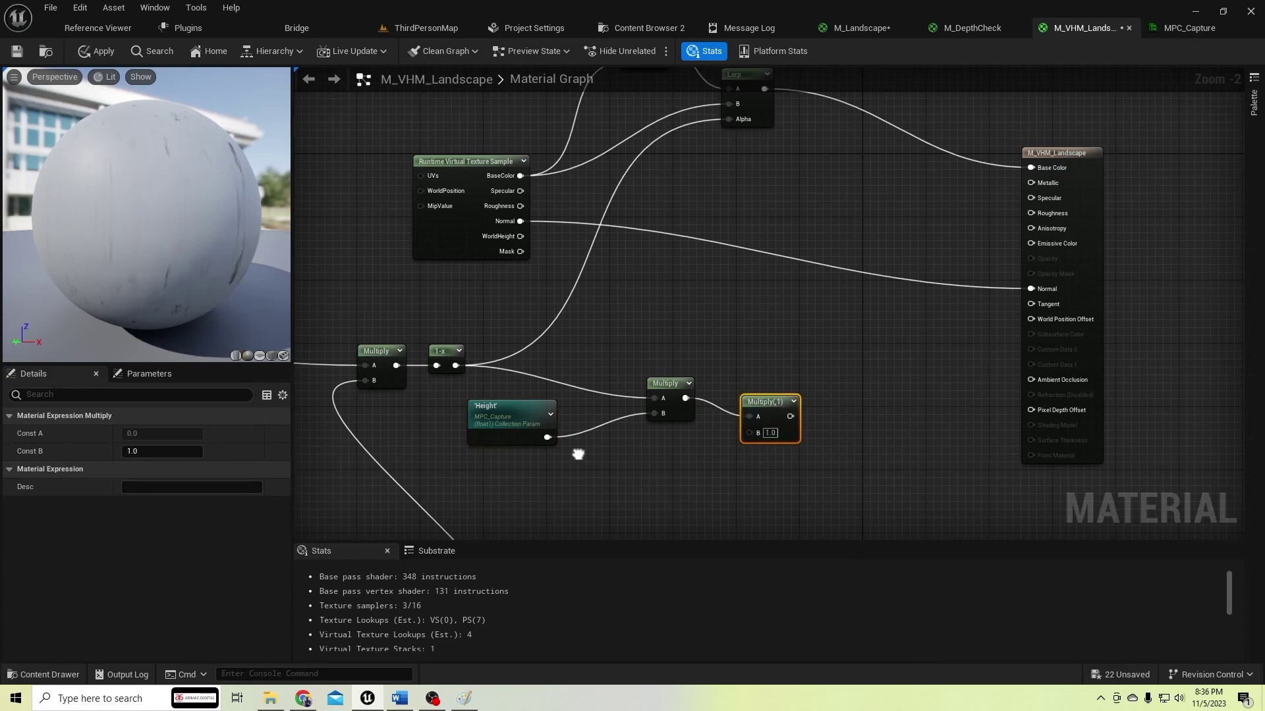
Add a VertexNormalWS node below the two Multiply nodes
right_click(579, 453)
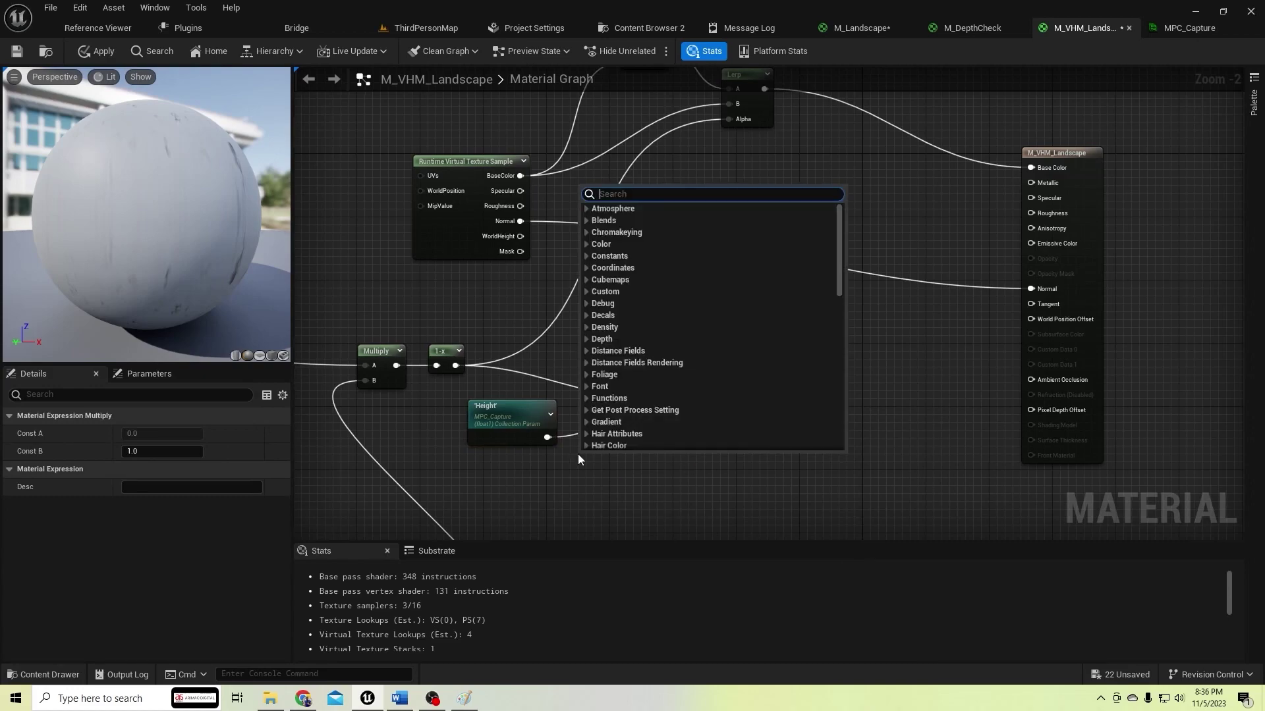
text(vertex)
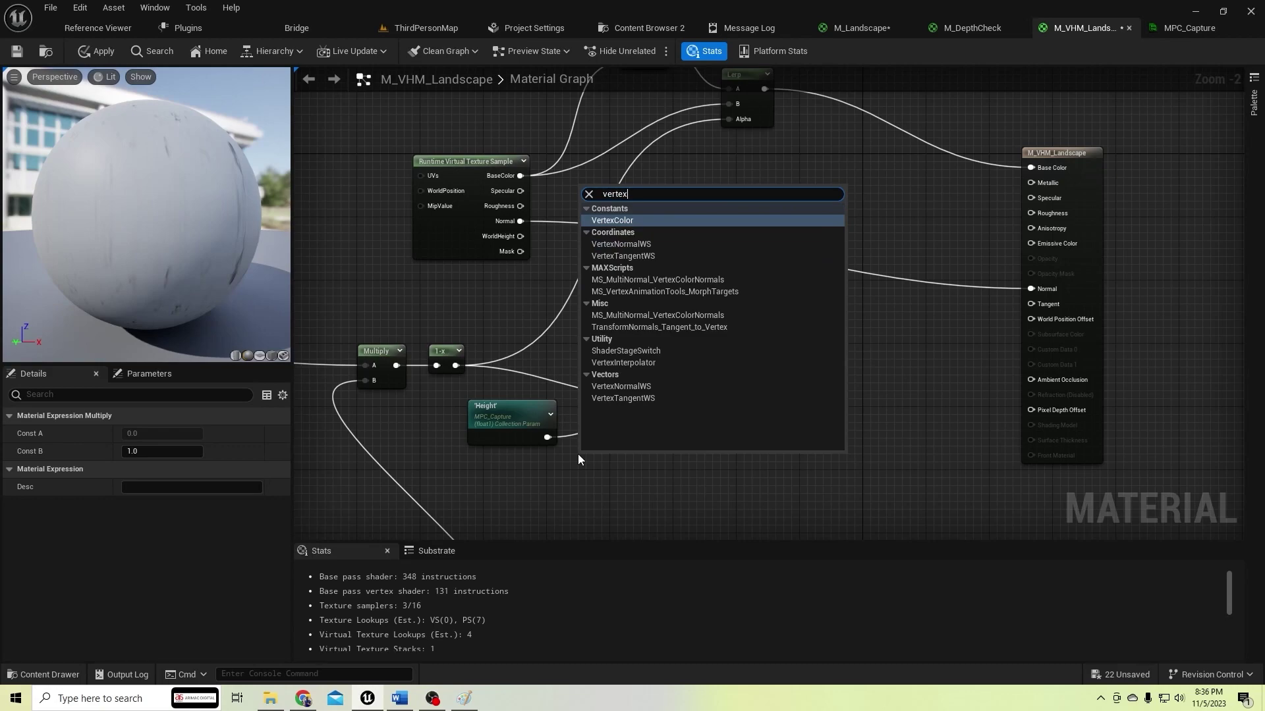
text( nor)
key(Return)
Wire VertexNormalWS through the second Multiply's B input into World Position Offset, and apply and save the material
drag(643, 483, 1034, 320)
drag(827, 383, 789, 383)
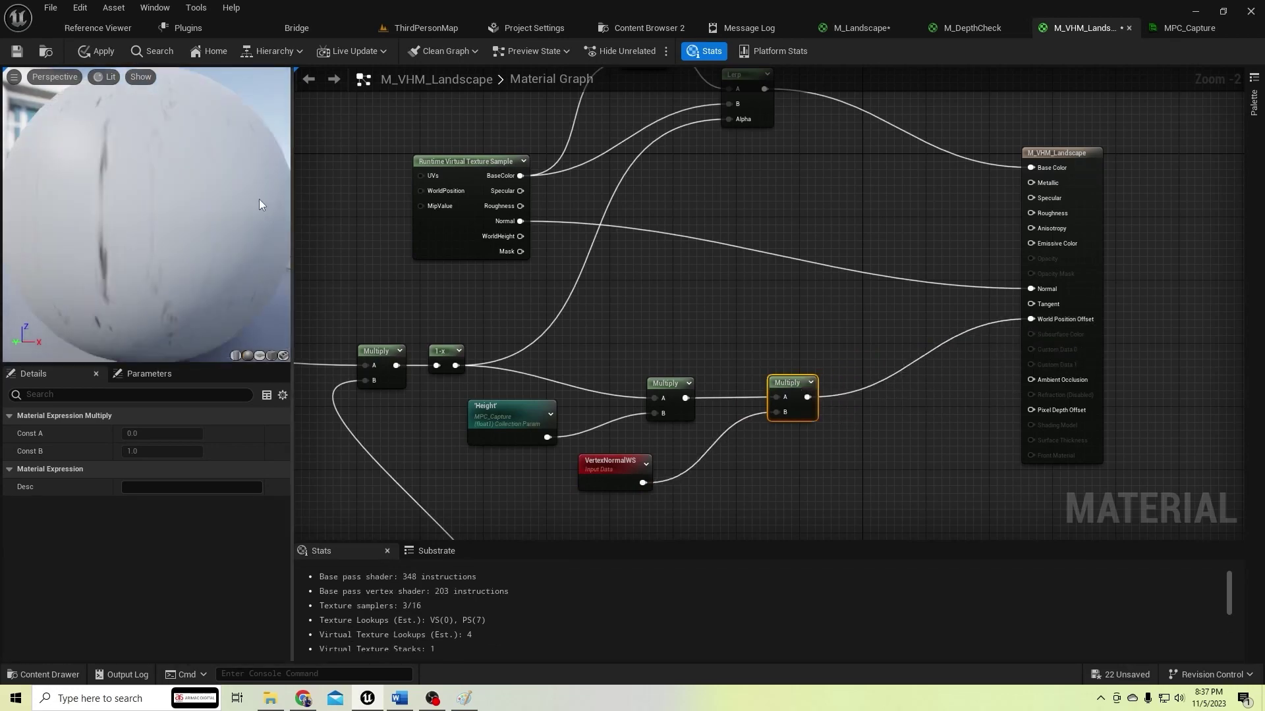
click(101, 51)
click(18, 51)
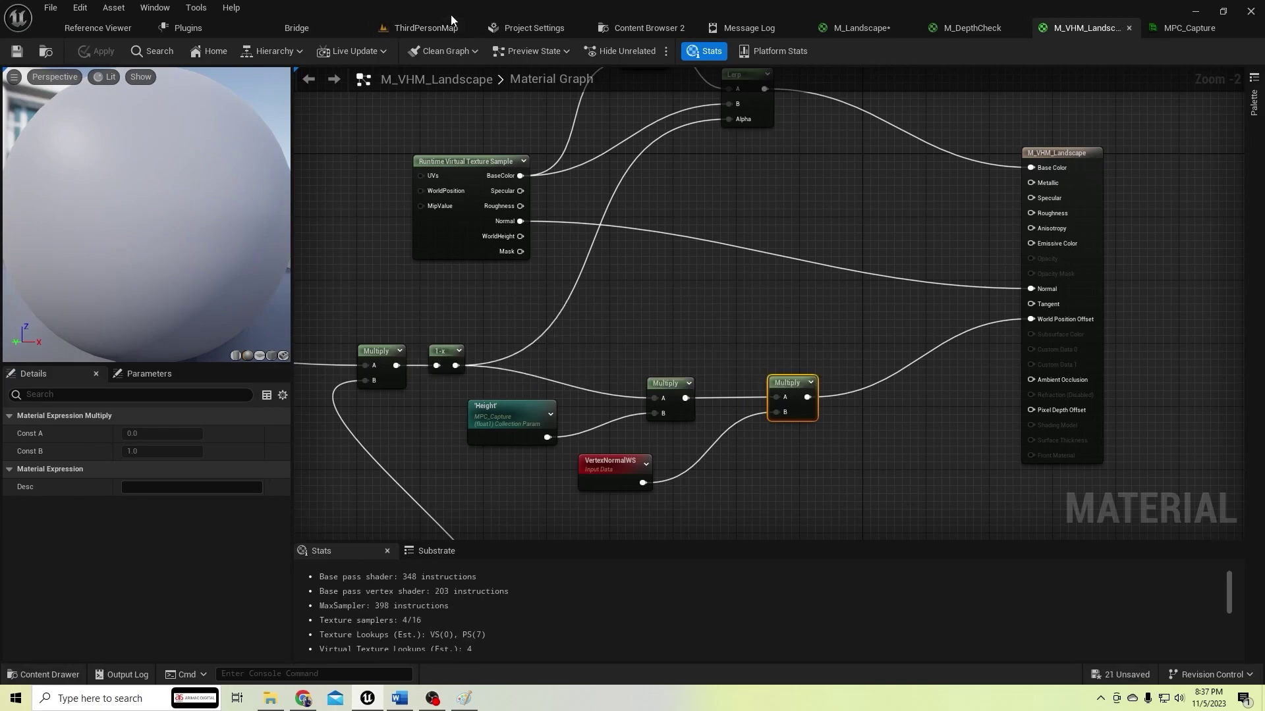
Play-test ThirdPersonMap by running the character across the snow to check the depth of its trail
click(422, 29)
click(322, 52)
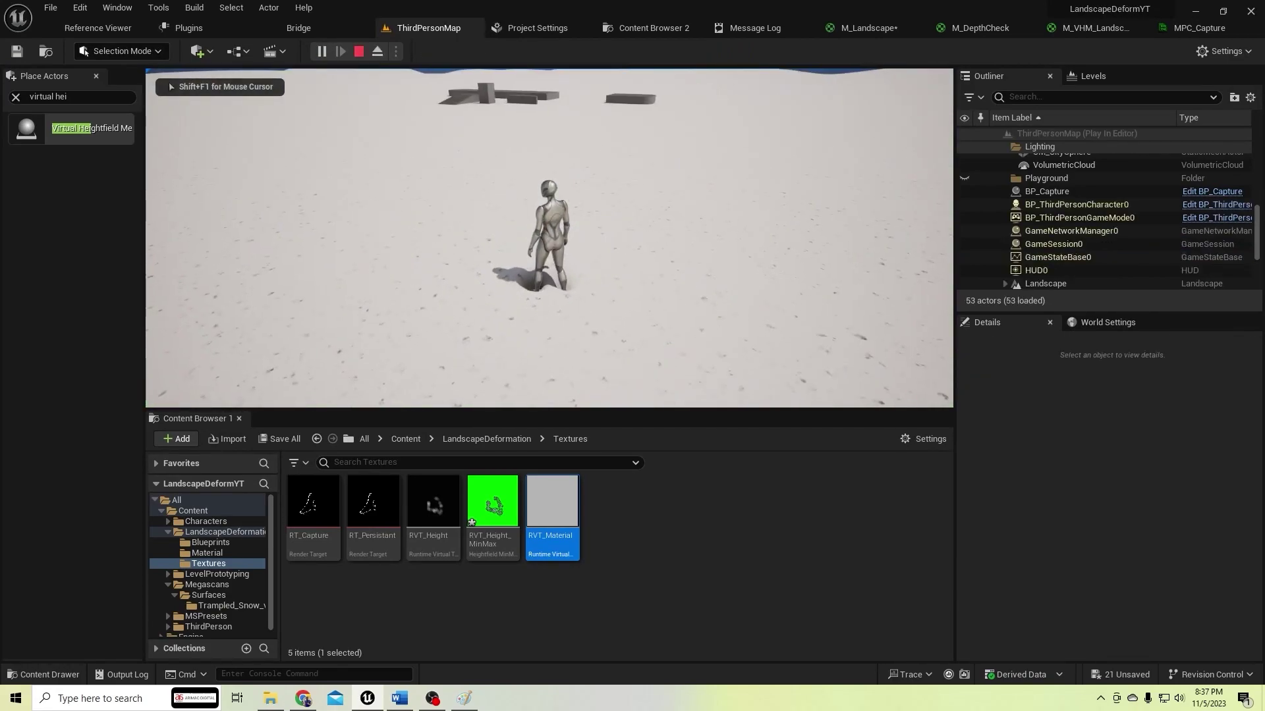
key(w)
key(a)
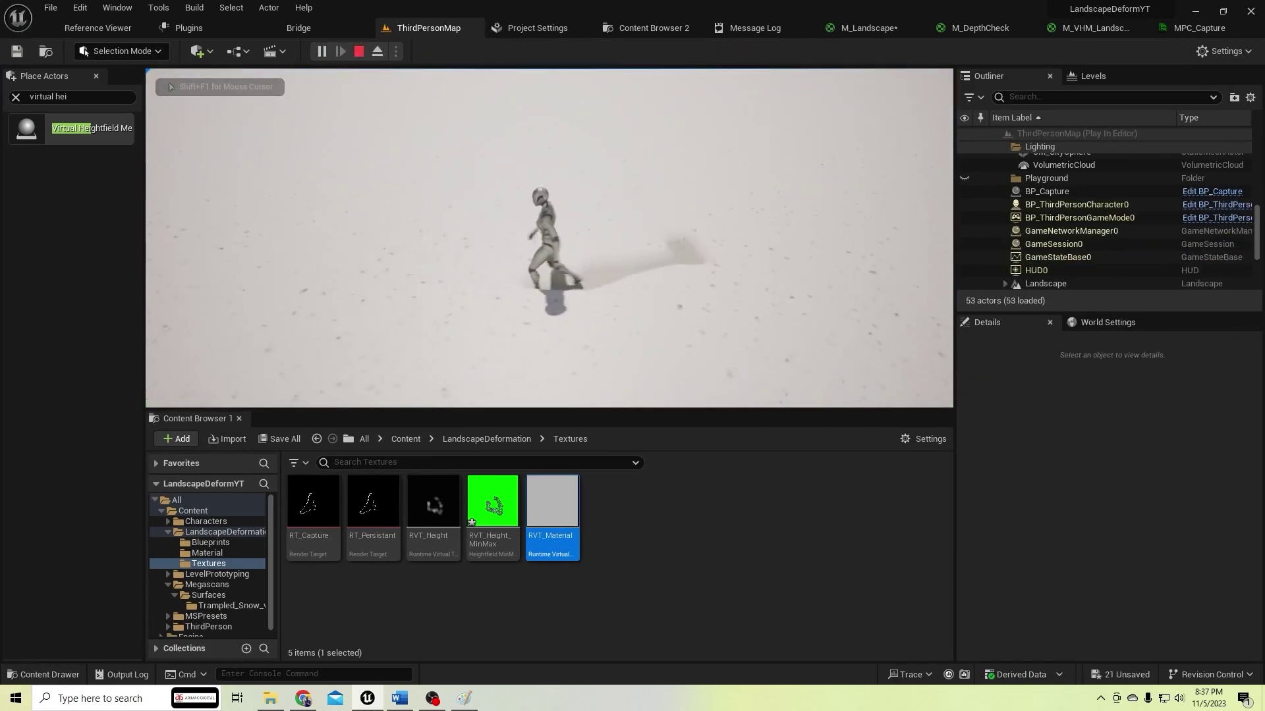
key(w)
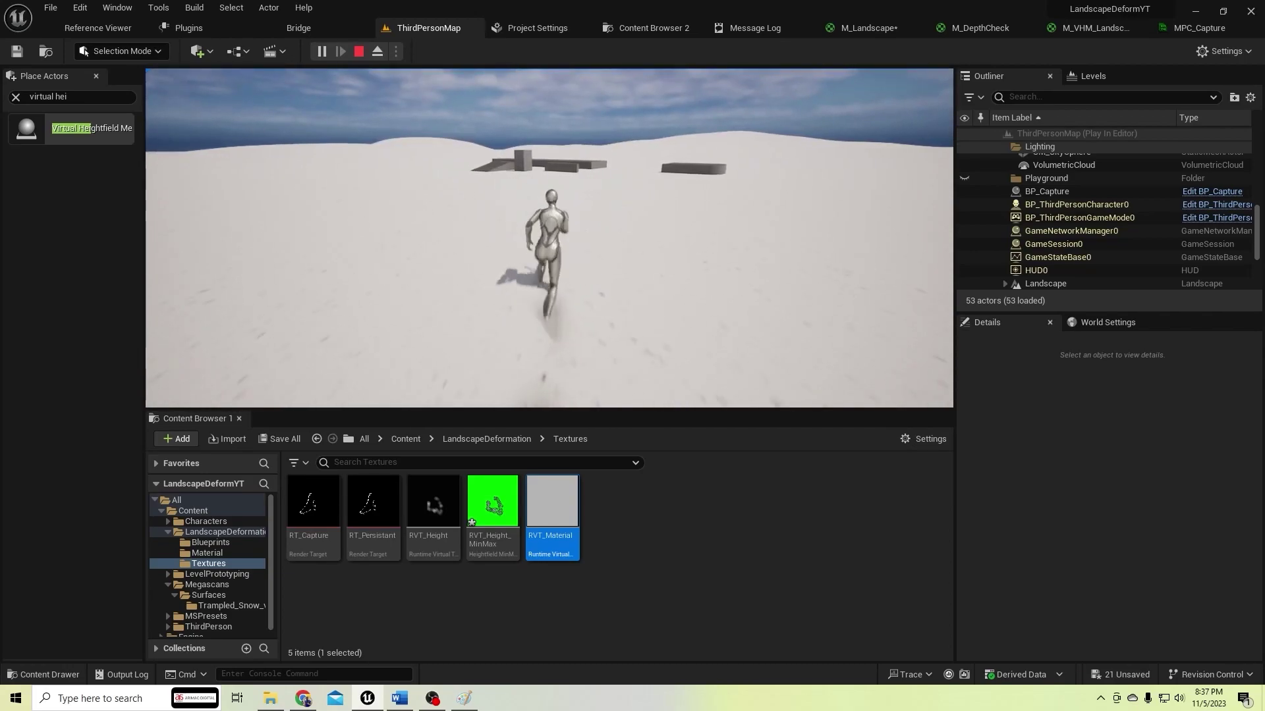
key(s)
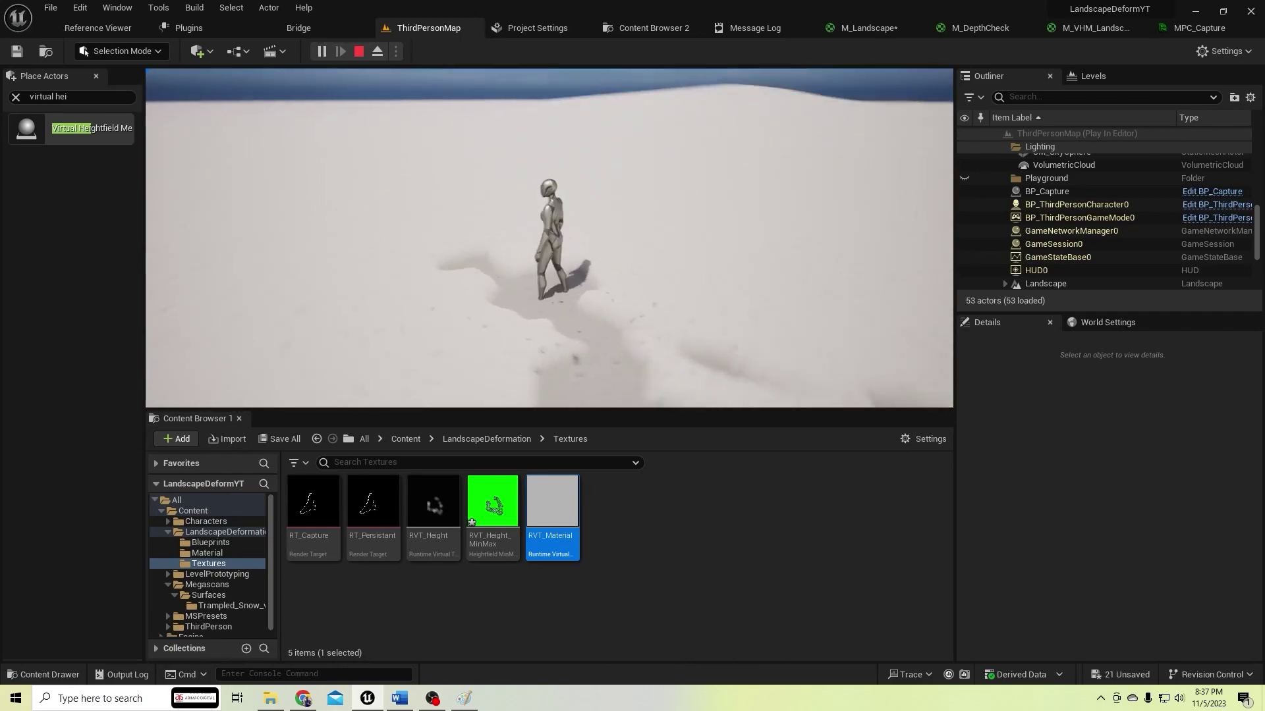
key(Escape)
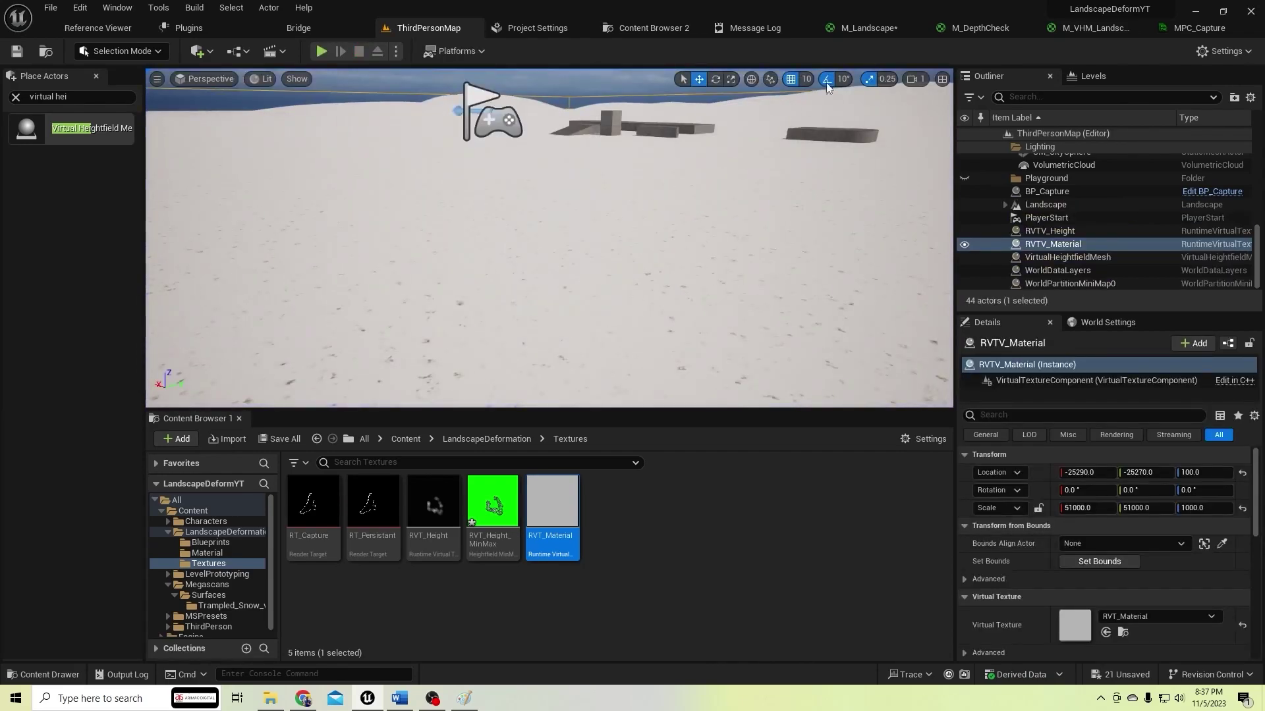
In M_Landscape, disconnect the Height parameter from its Multiply, set that Multiply's B to 5, and apply the change
click(861, 31)
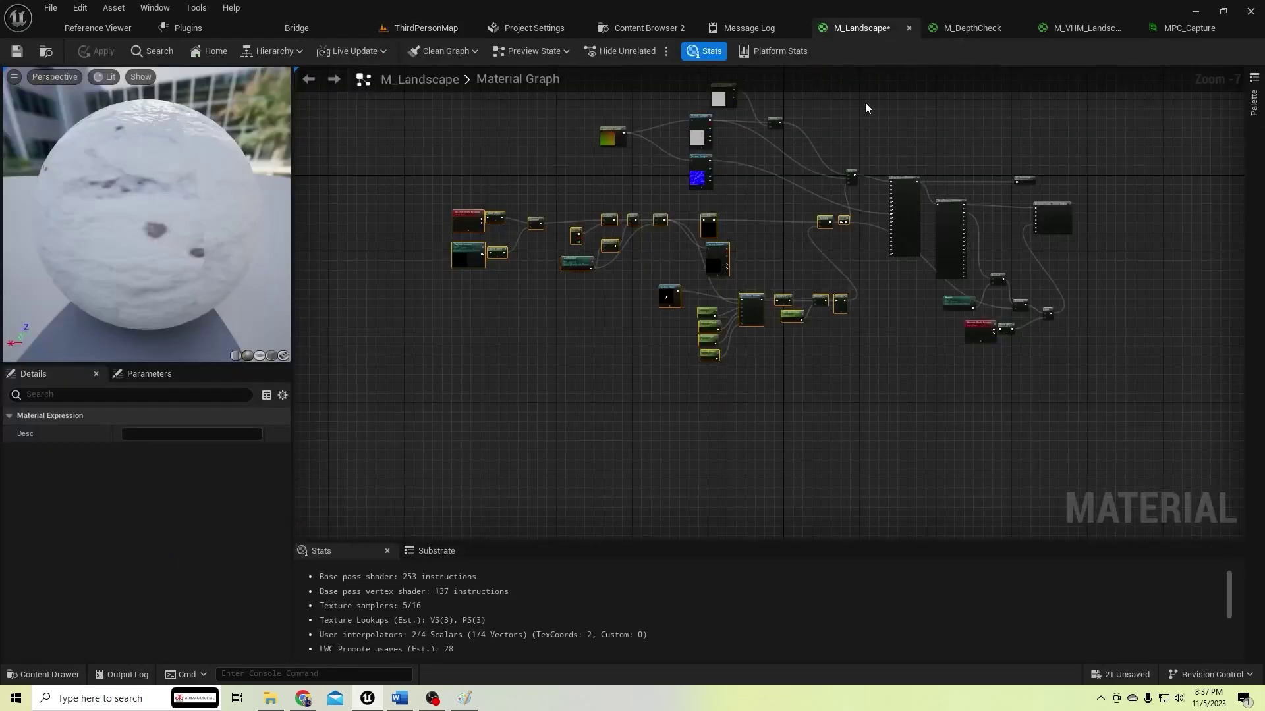
scroll(886, 130, up, 8)
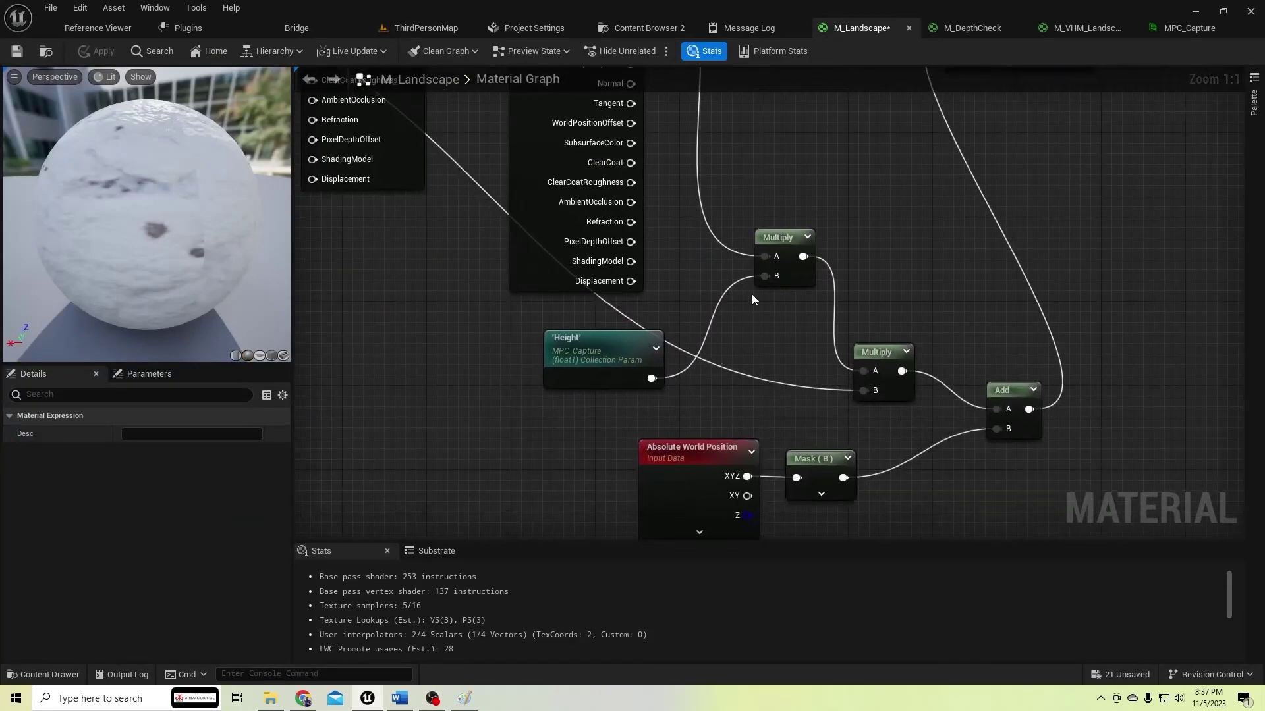
right_click(765, 275)
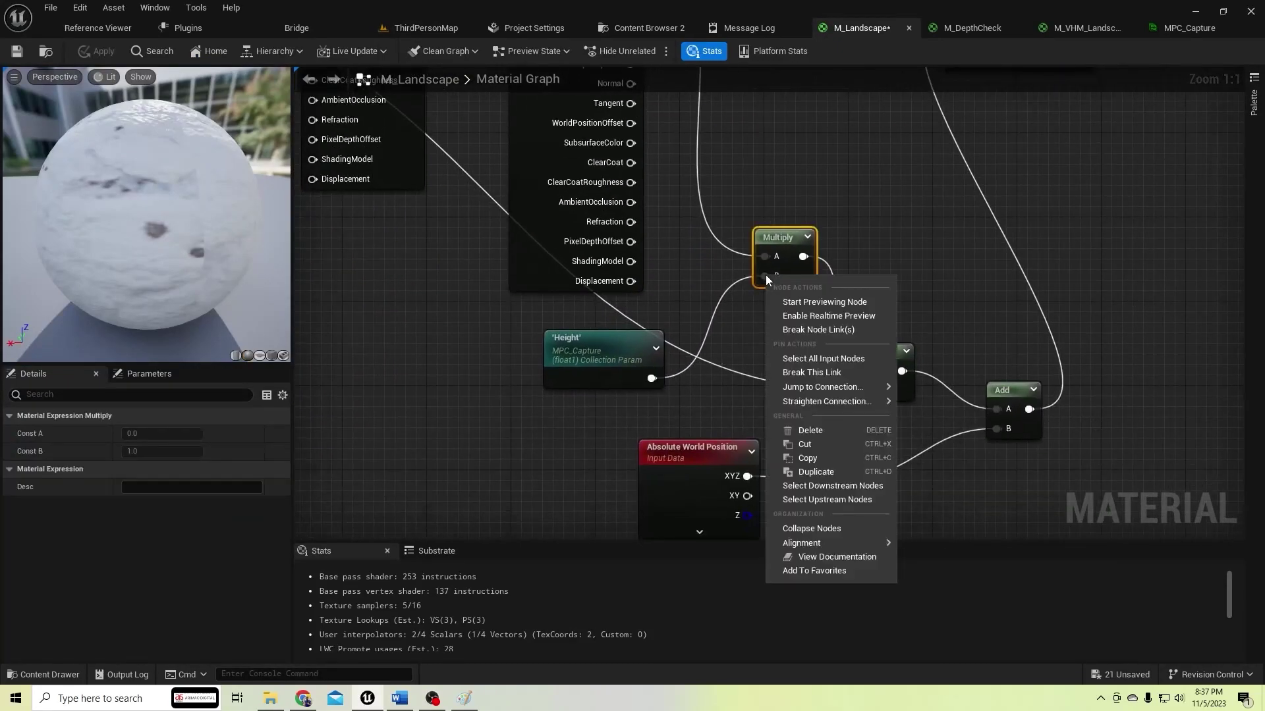
click(811, 373)
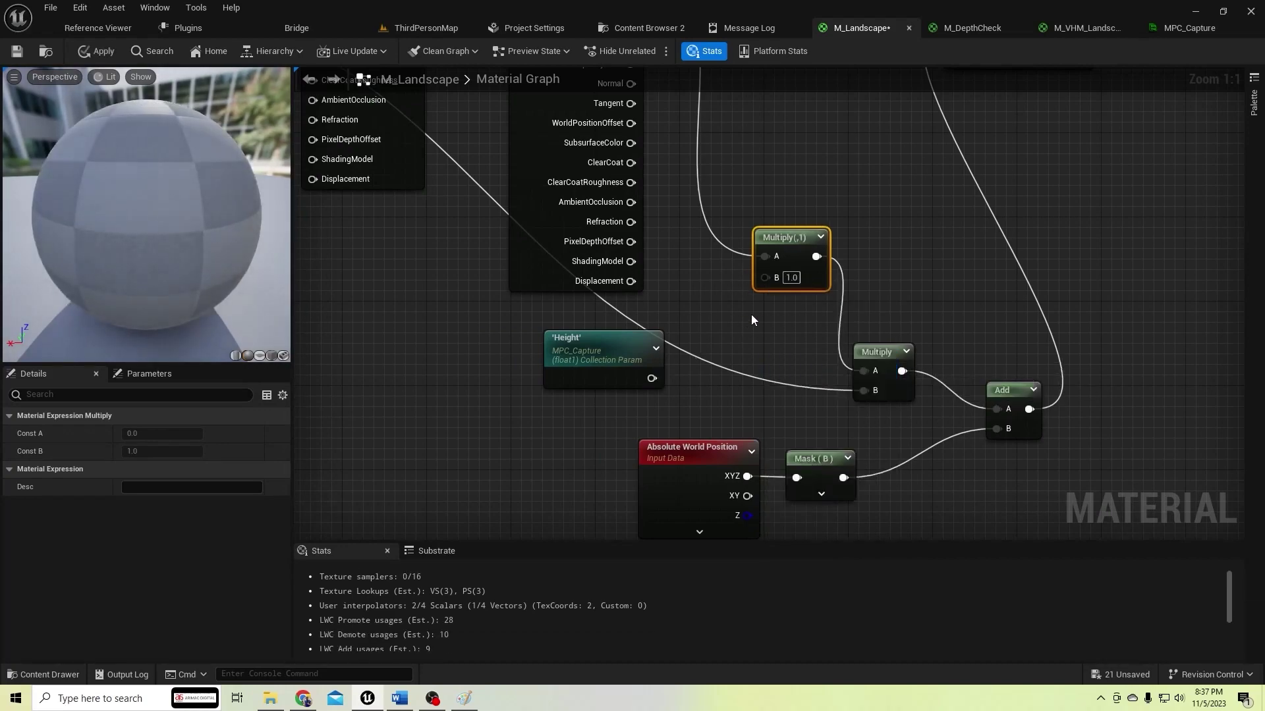
click(796, 279)
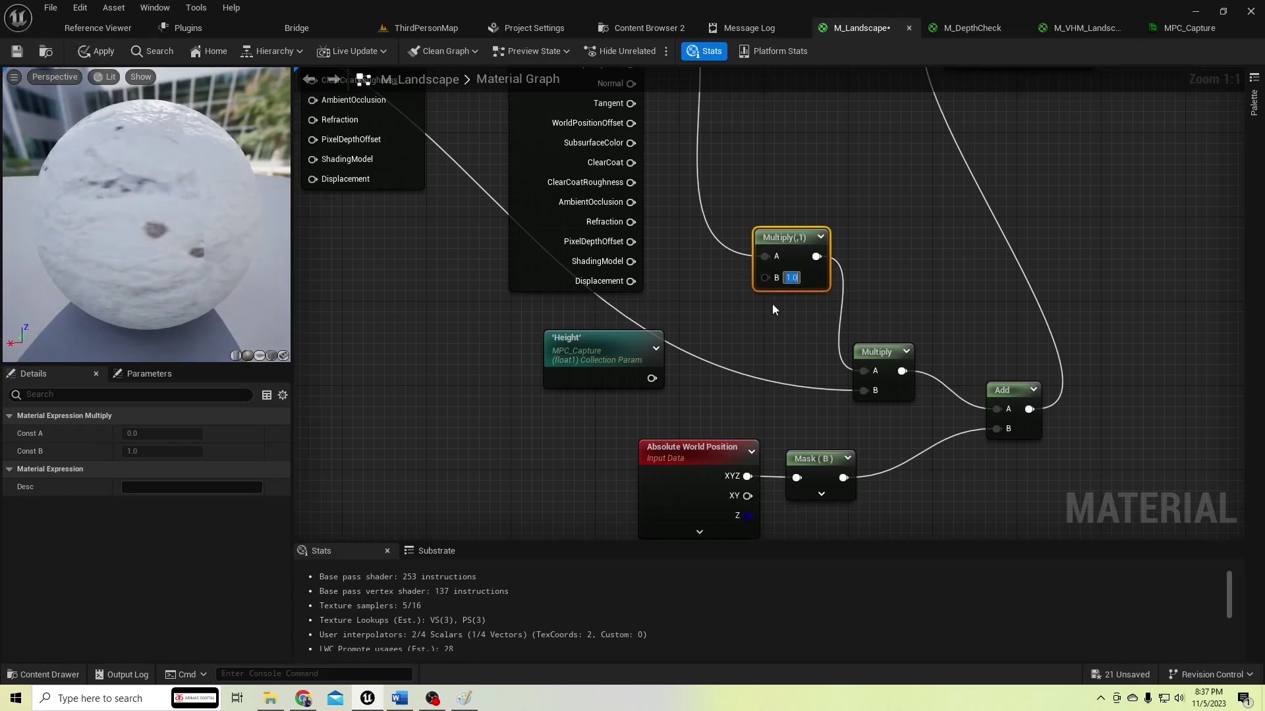
text(5)
key(Return)
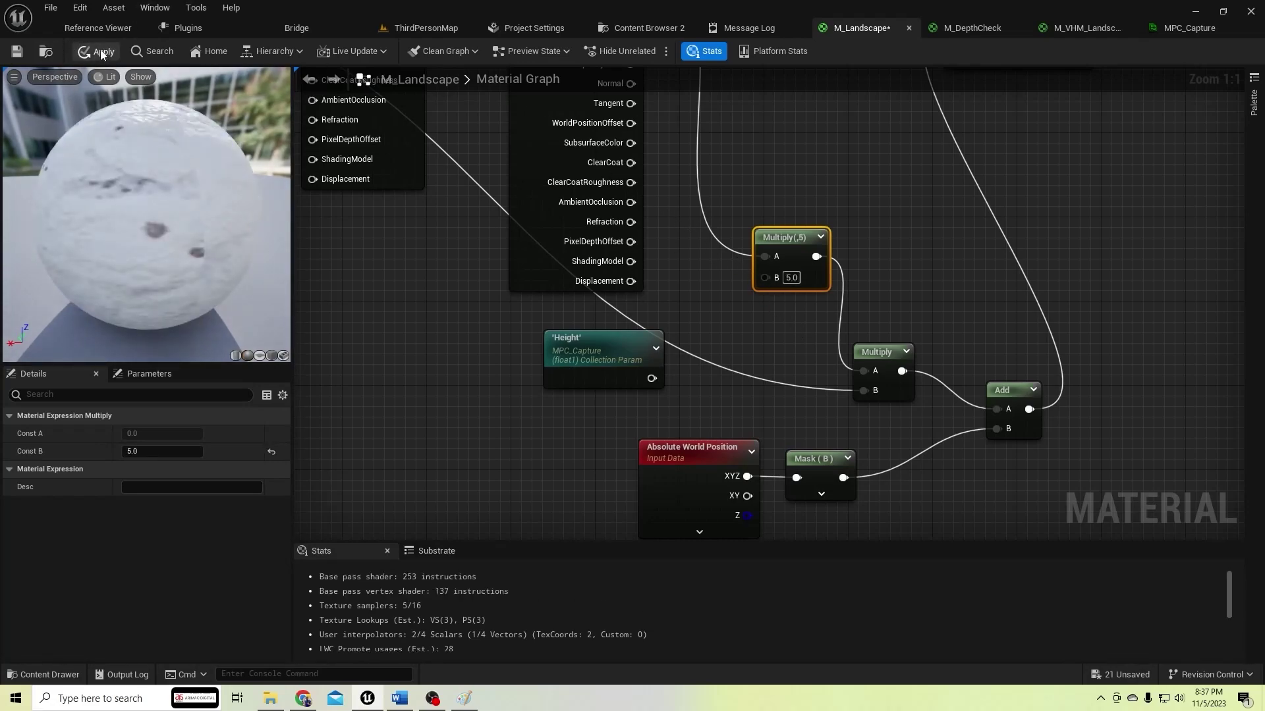
click(97, 51)
Play-test ThirdPersonMap again, running the character in all directions over the snow to examine the deformation and trail edges
click(427, 28)
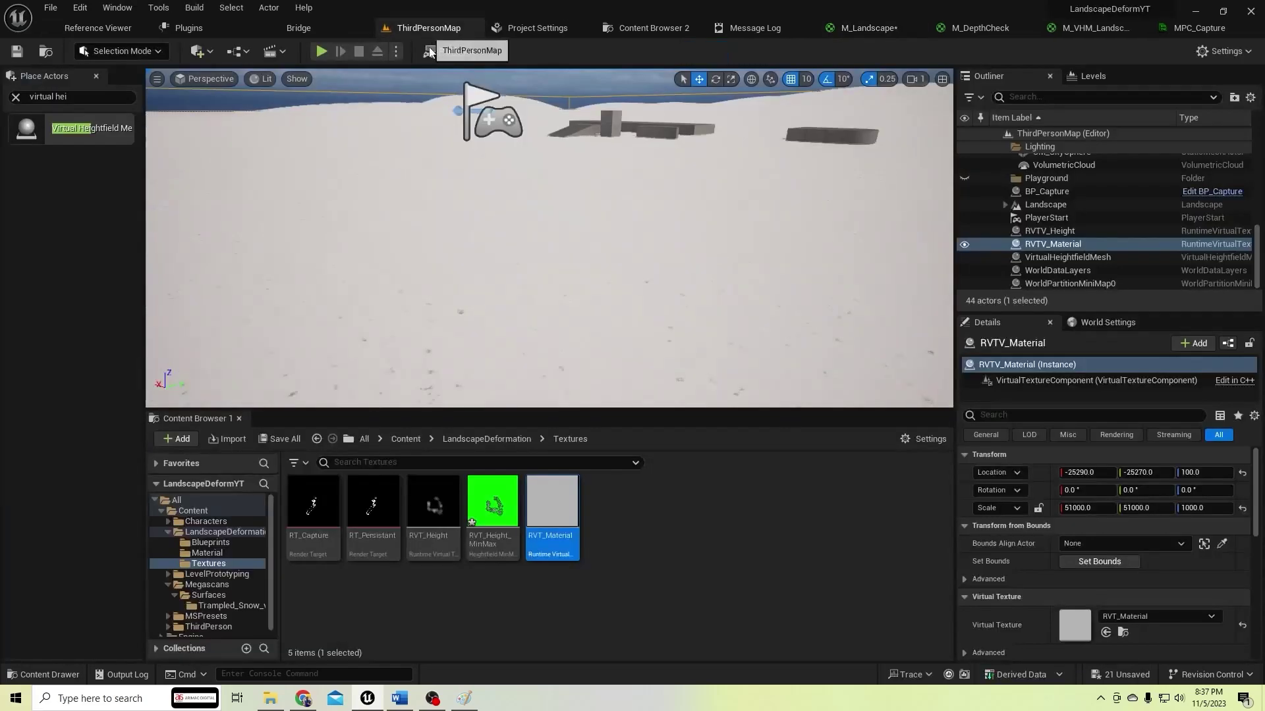
key(alt+p)
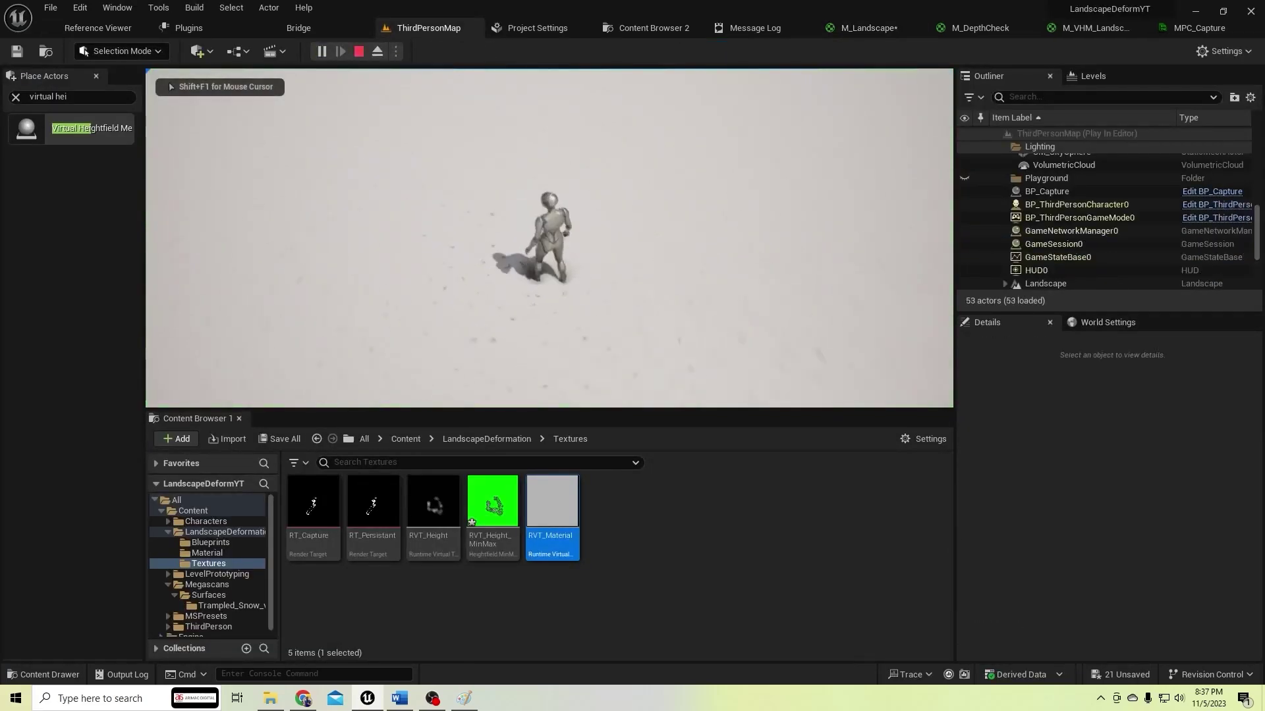
key(w)
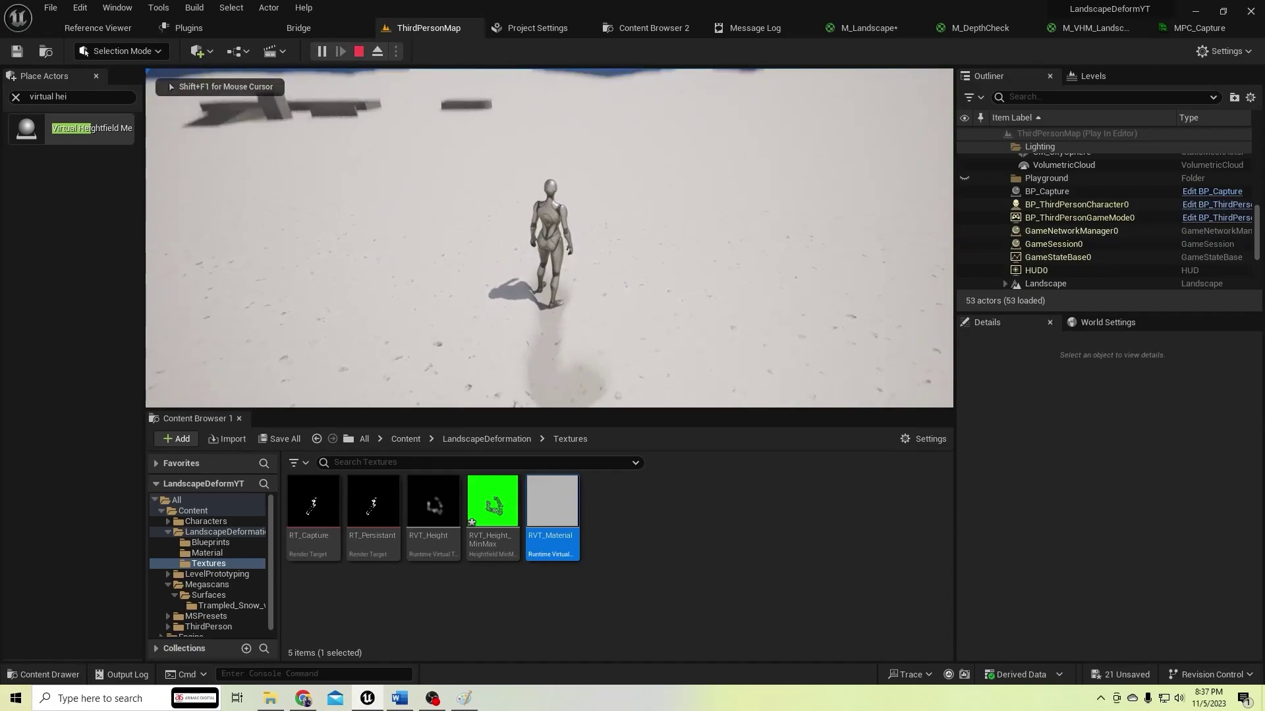
key(d)
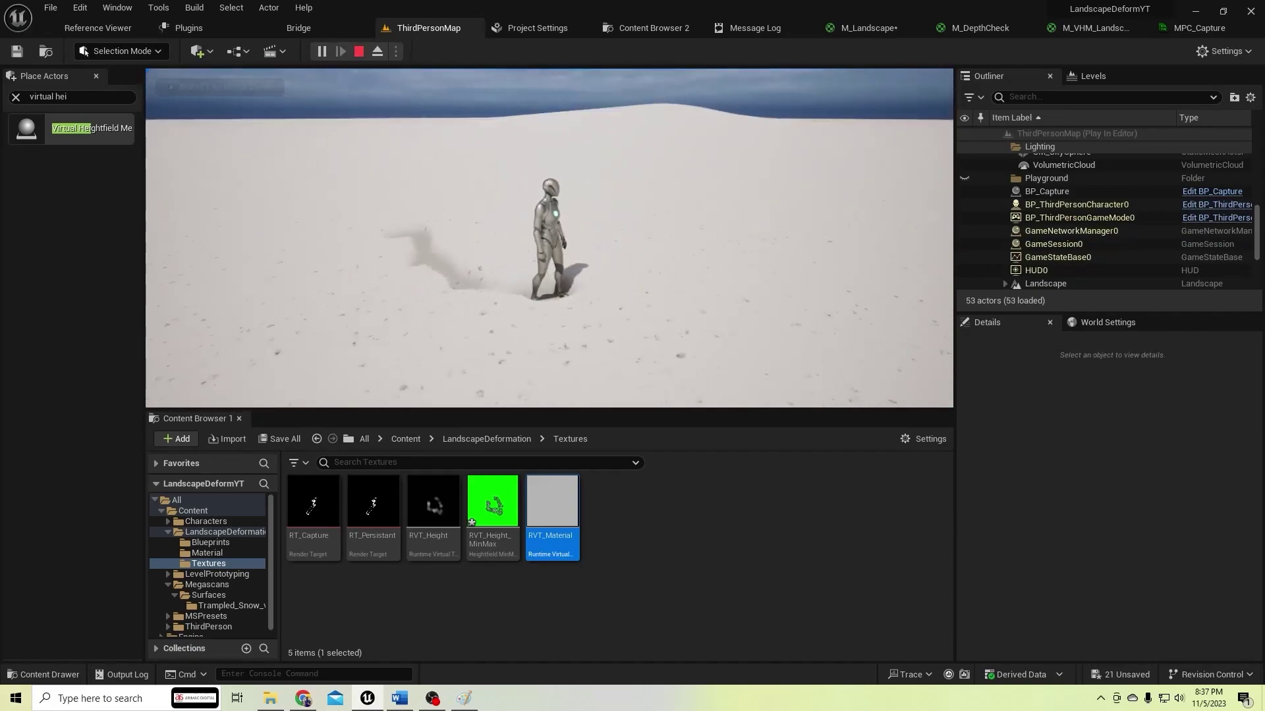
key(s)
key(a)
key(s)
key(a)
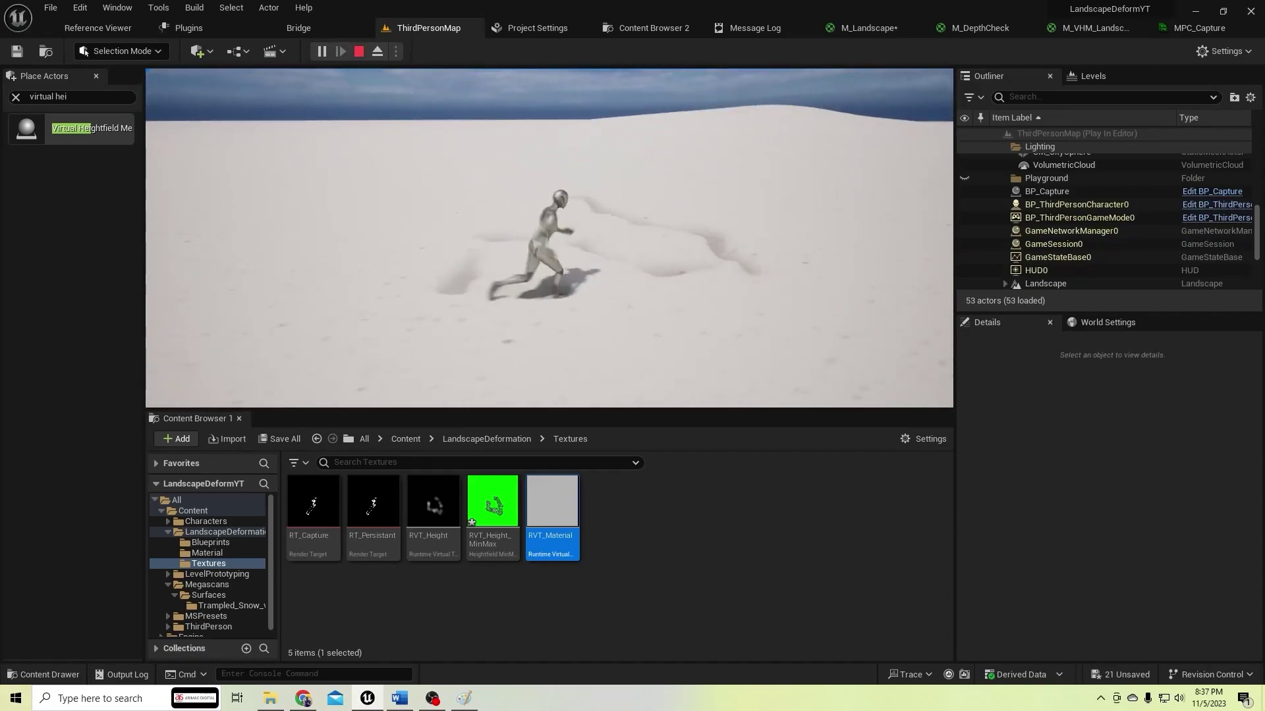
key(w)
key(a)
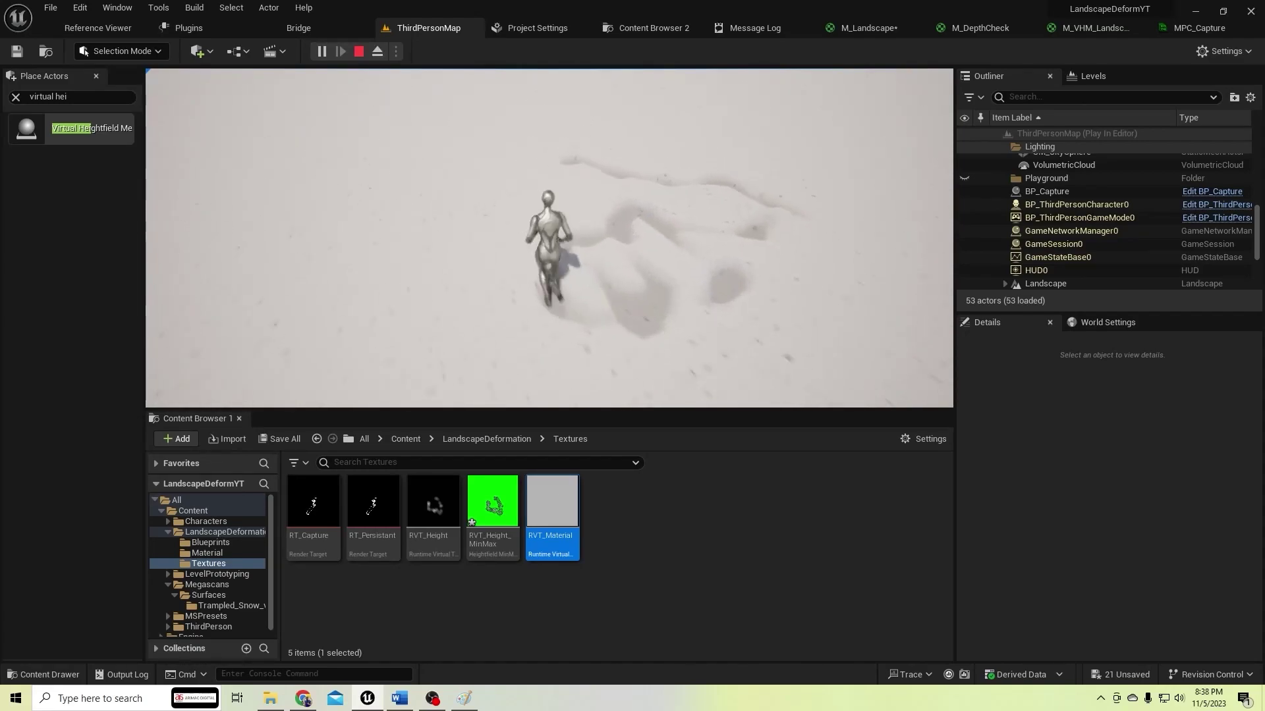
key(w)
key(d)
key(s)
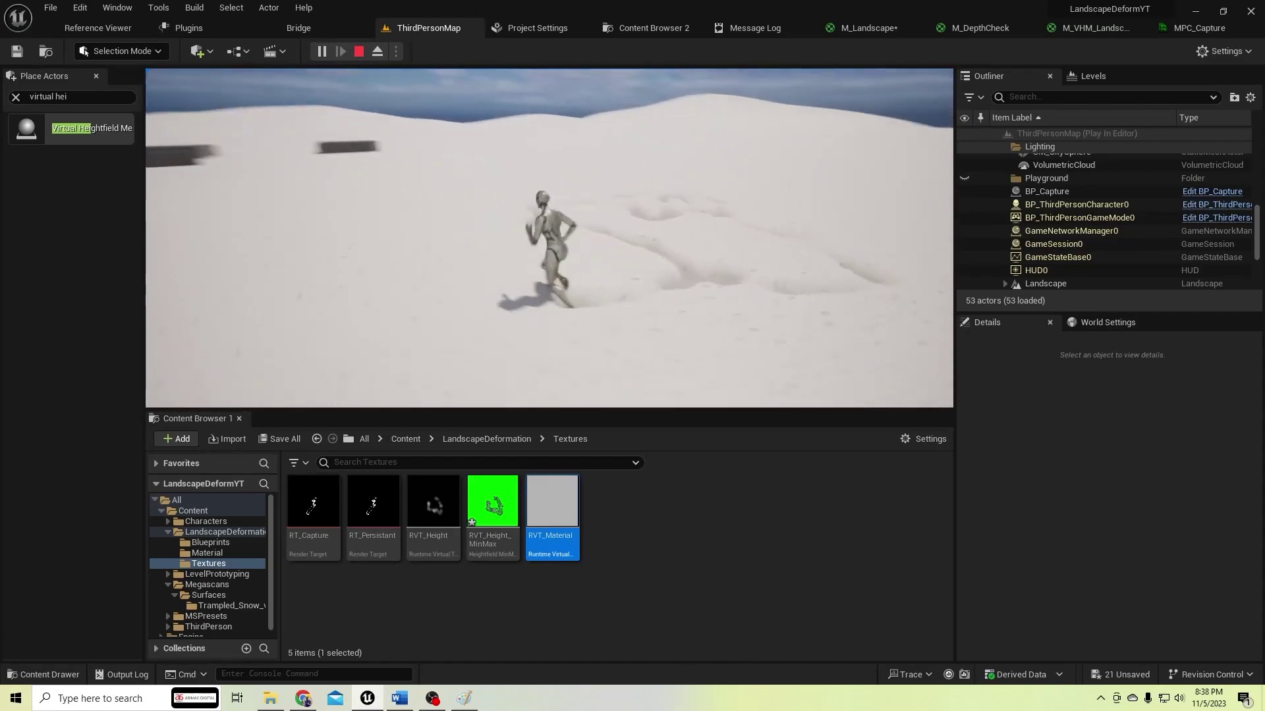
key(s)
key(d)
key(w)
key(a)
key(w)
key(a)
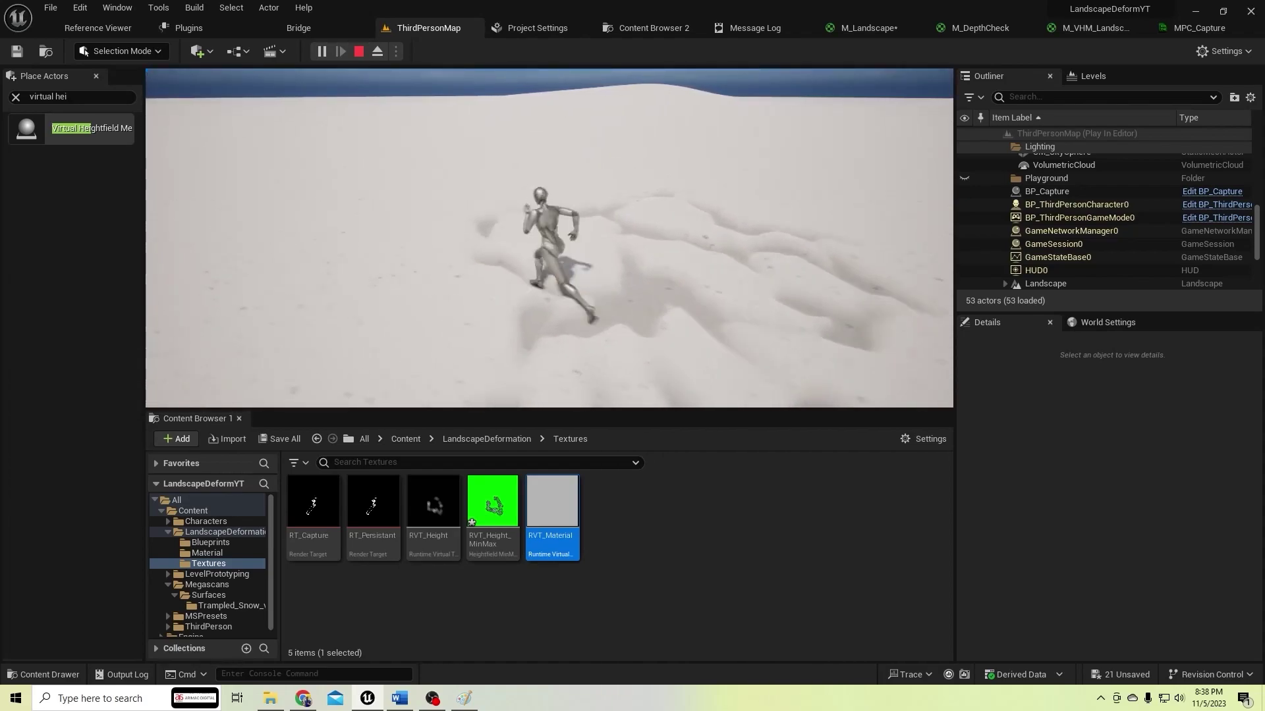
key(s)
key(a)
key(s)
key(d)
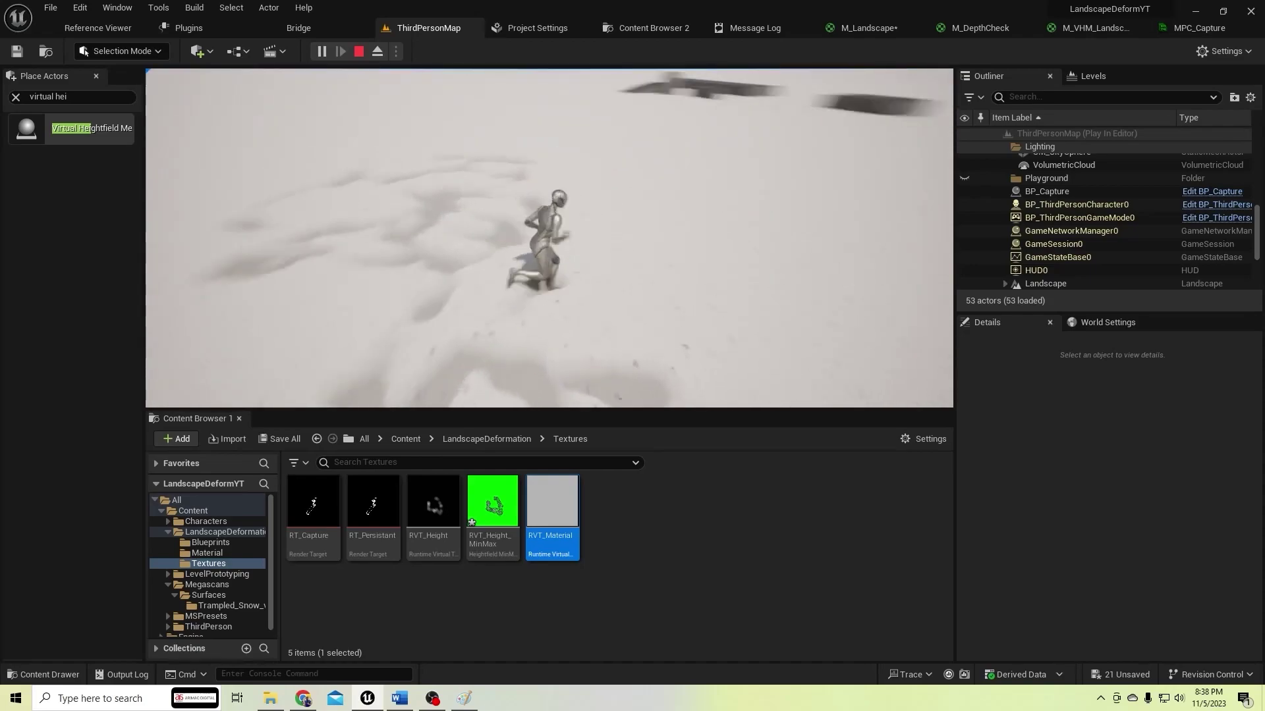
key(a)
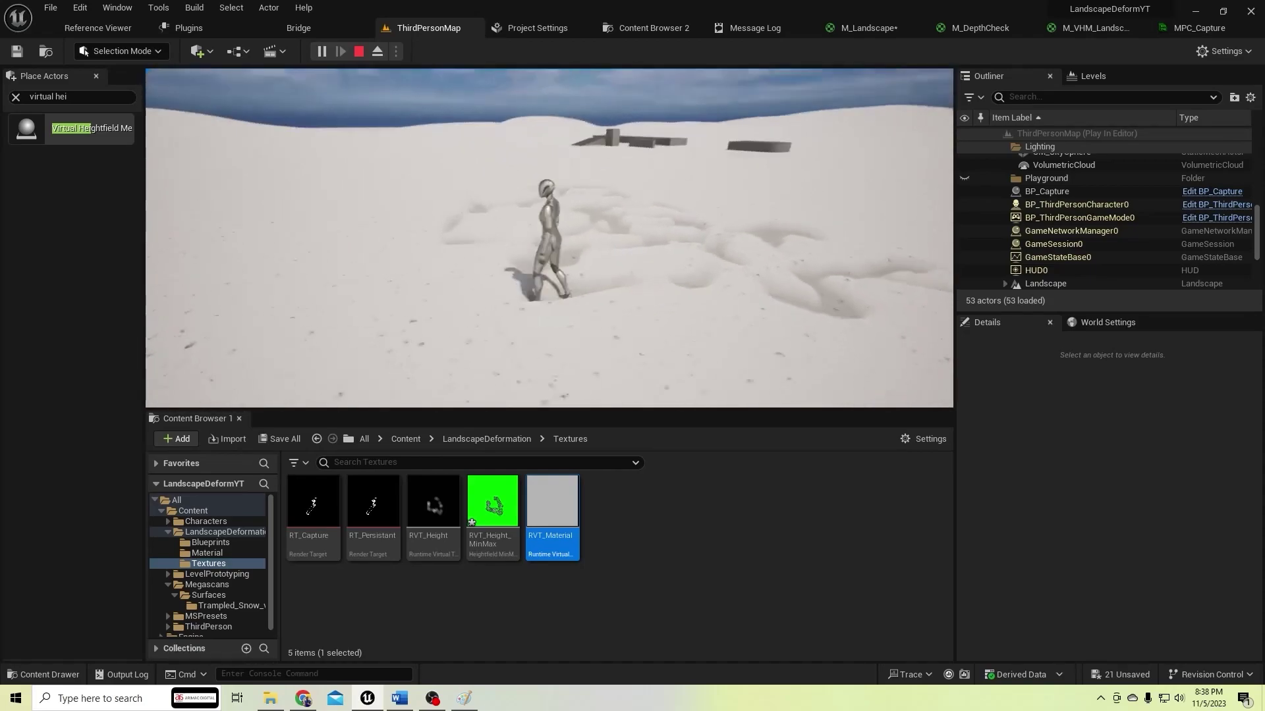
key(w)
key(d)
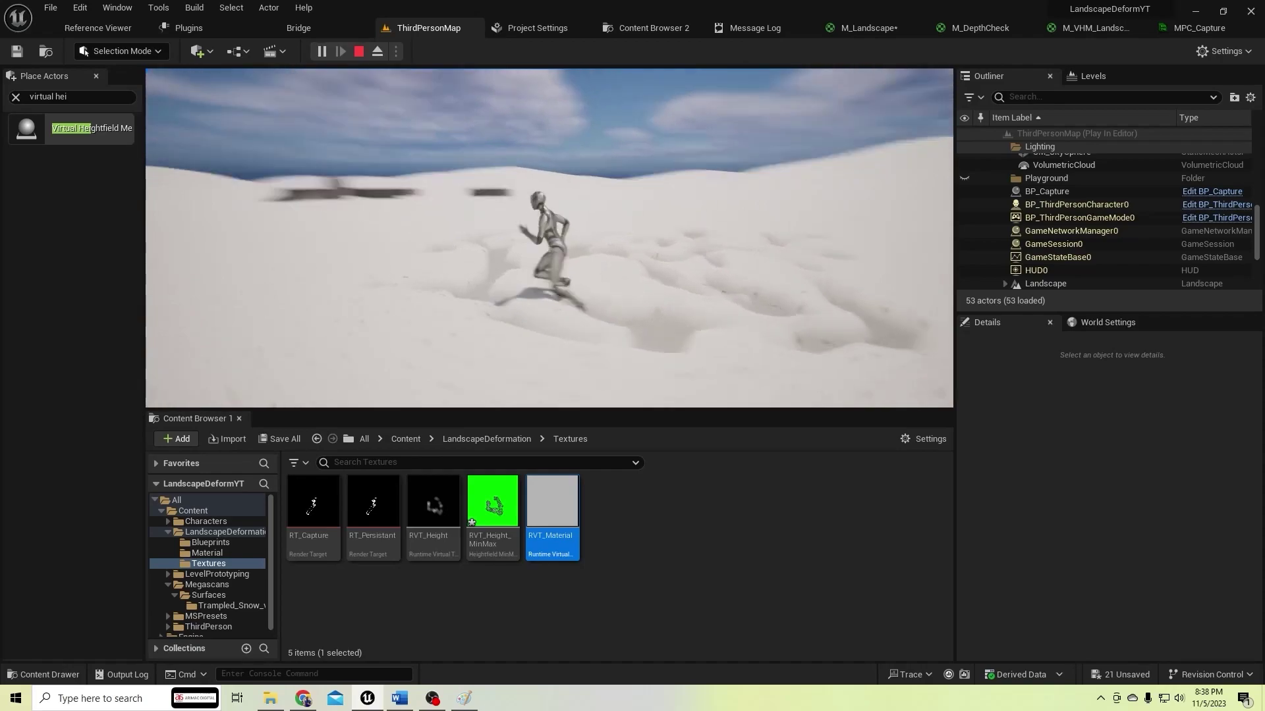
key(w)
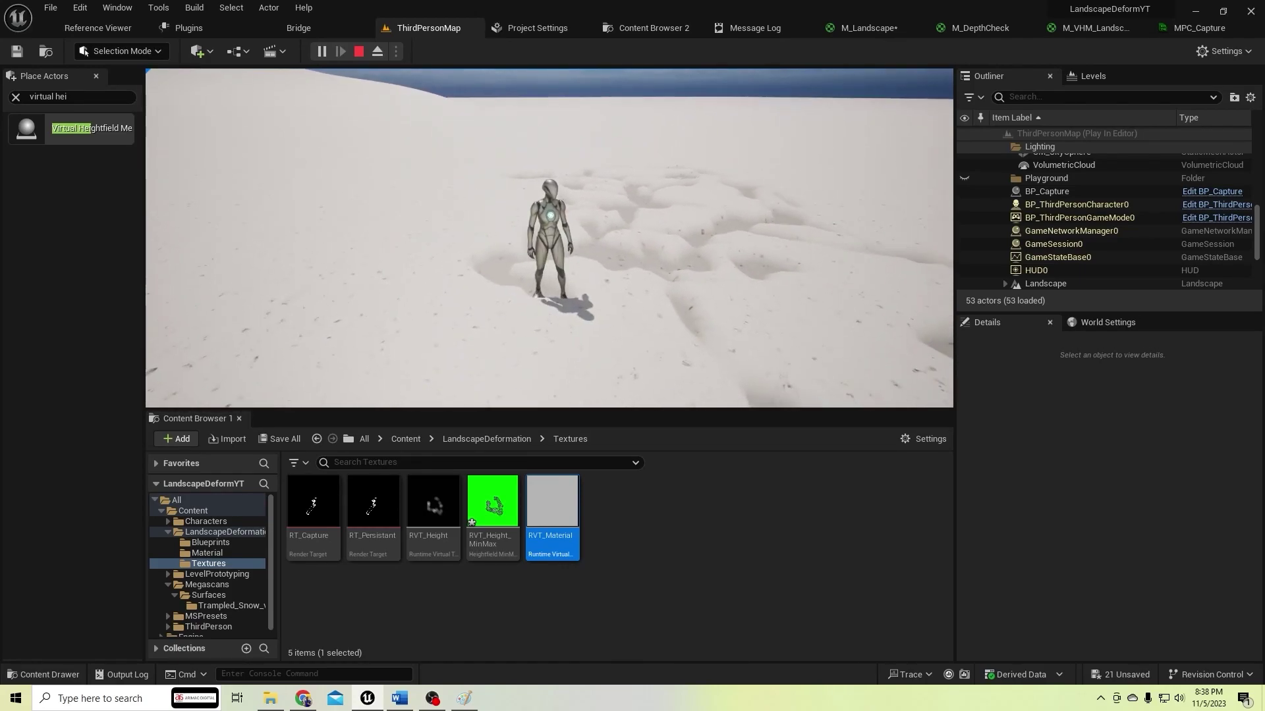
key(s)
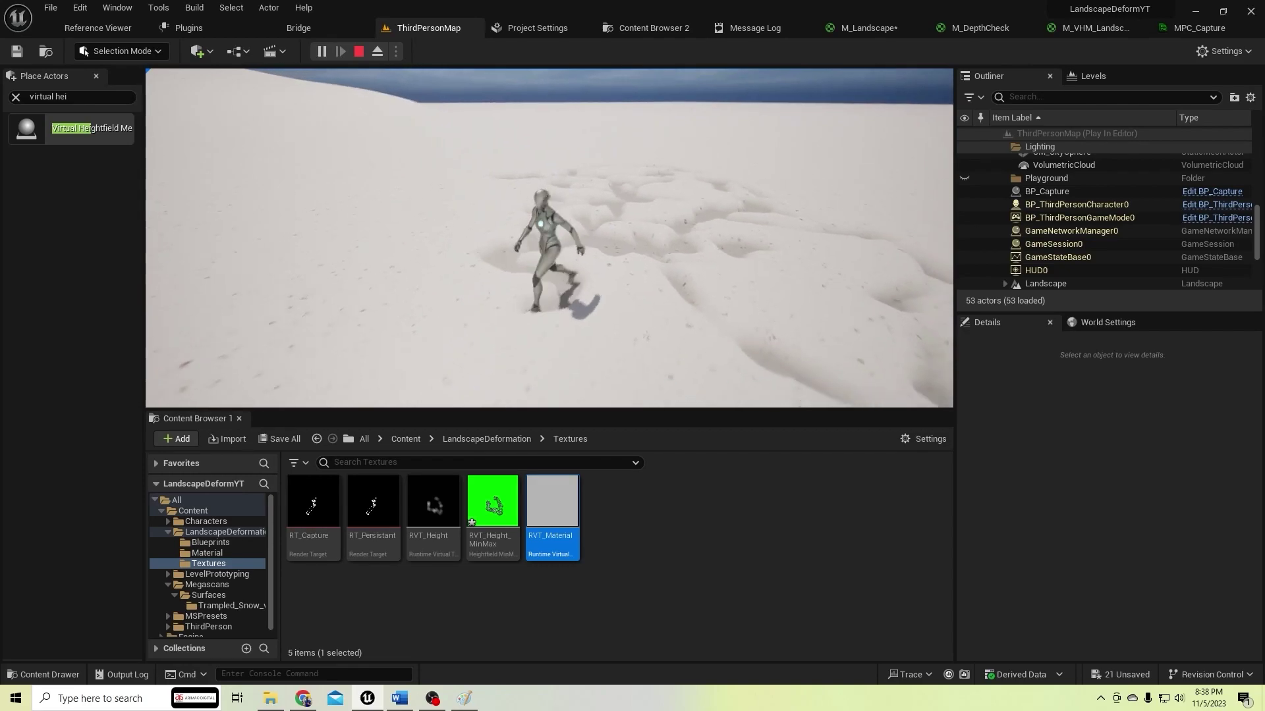
key(a)
key(d)
key(s)
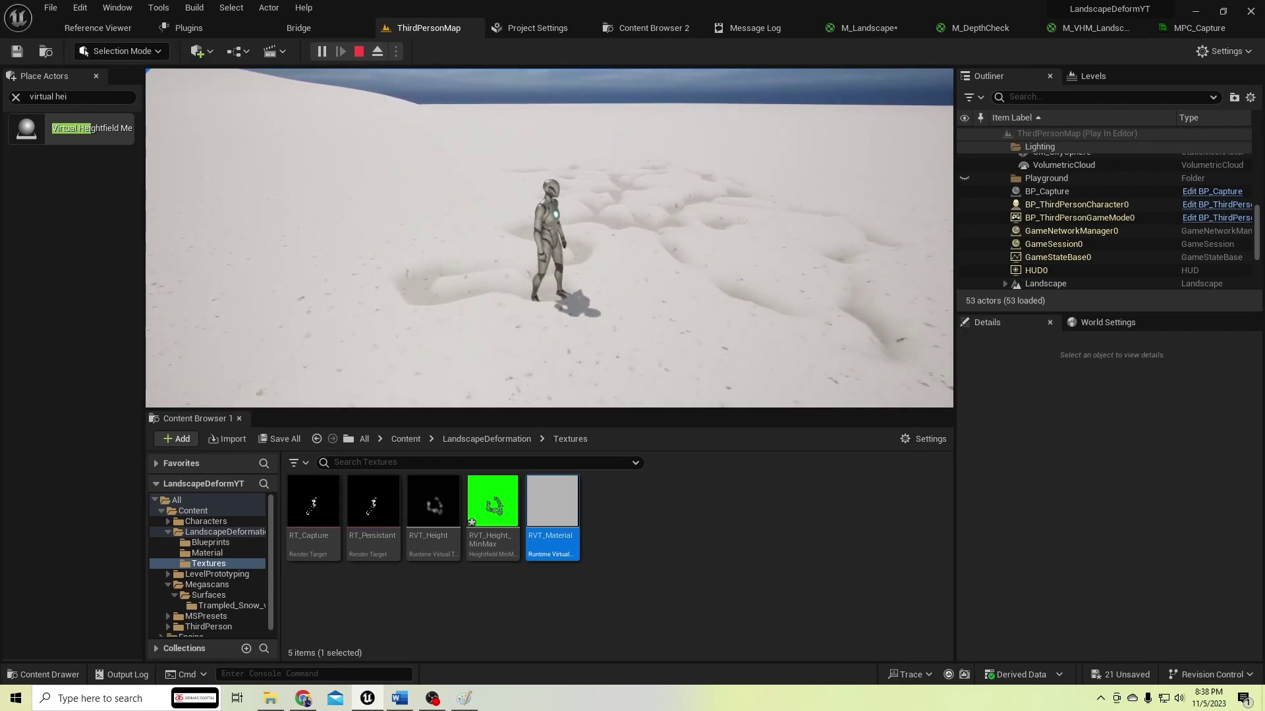